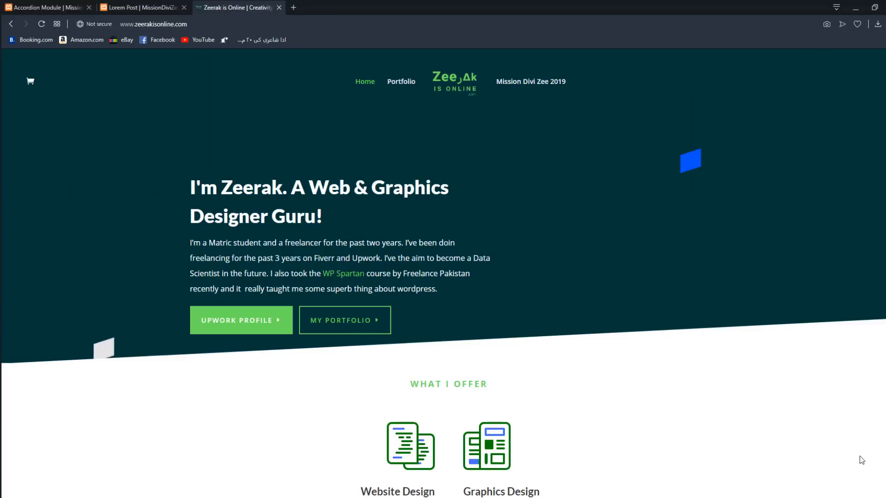
- Switch to the Lorem Post page and look through its content
left_click(124, 6)
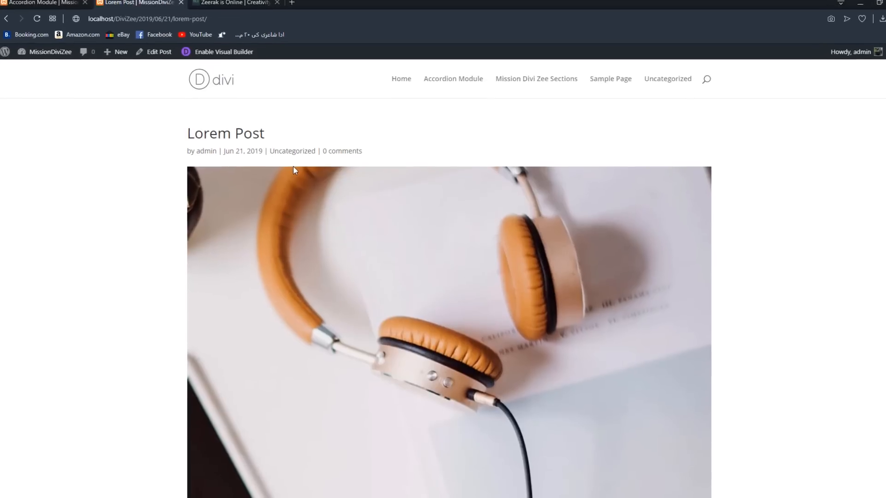
scroll(279, 272, "down", 5)
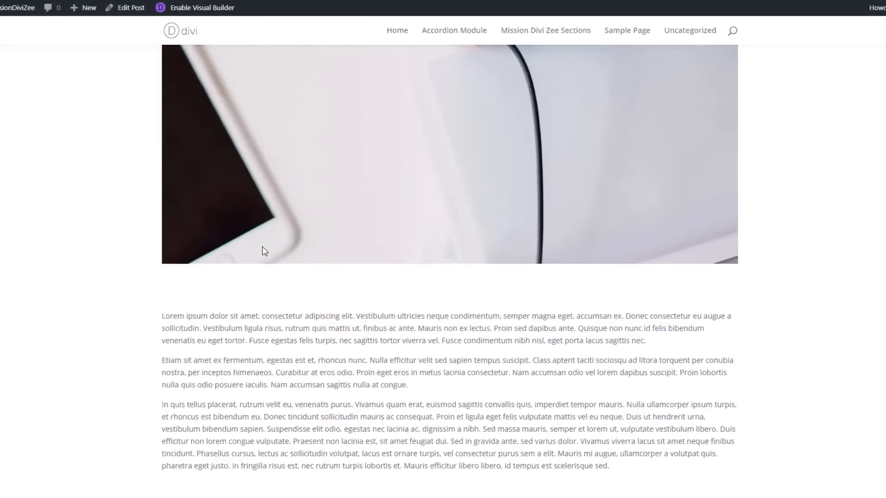
scroll(264, 252, "down", 6)
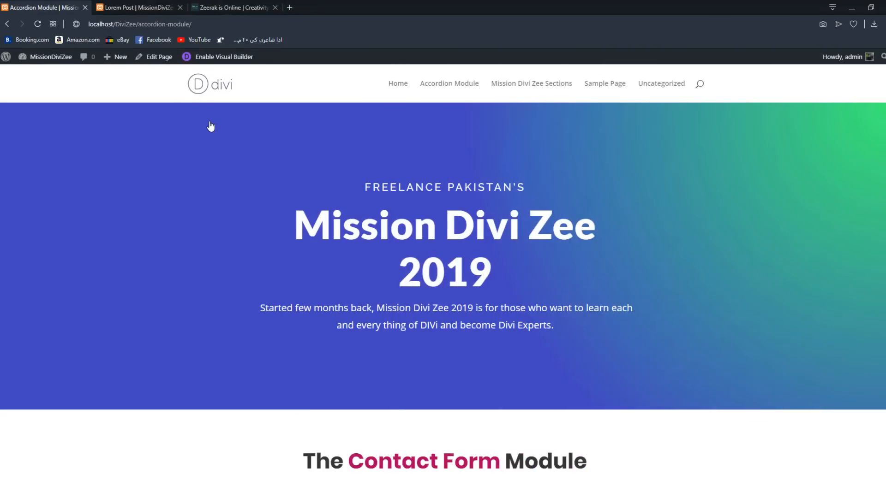
- Look through the Accordion Module page, covering the Contact Form Module and Countdown Timer Module sections
scroll(211, 126, "down", 2)
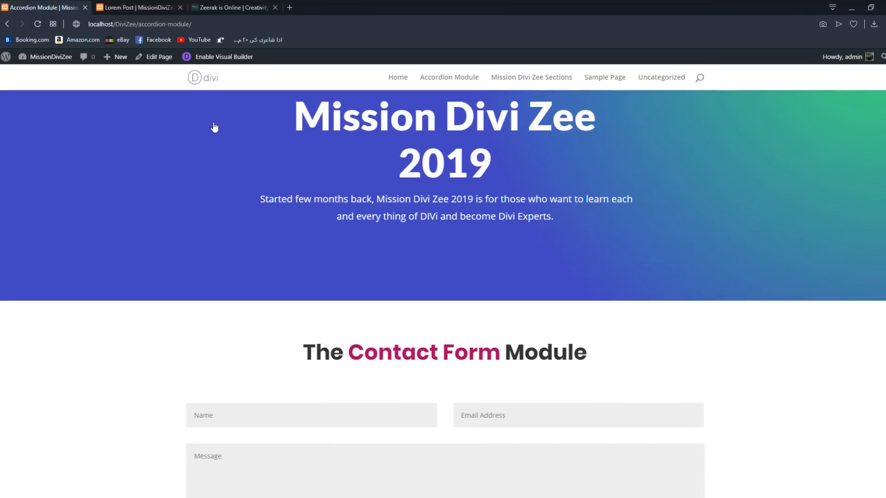
scroll(212, 127, "down", 2)
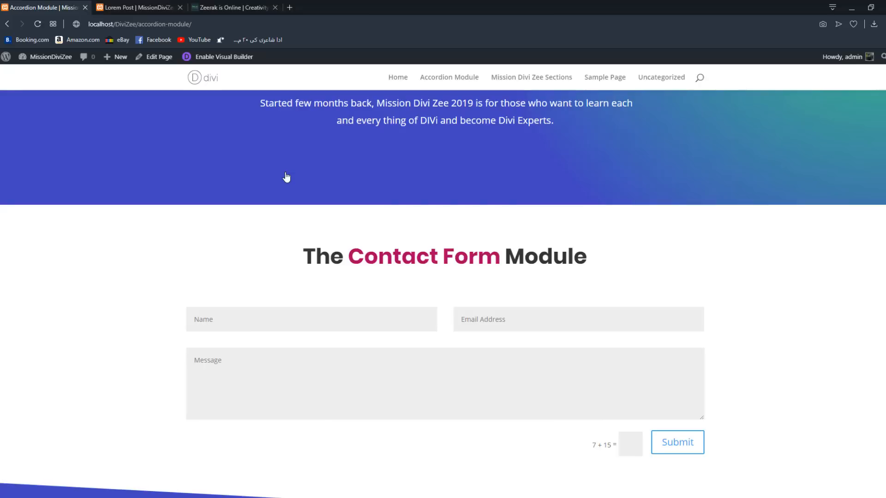
scroll(339, 208, "down", 5)
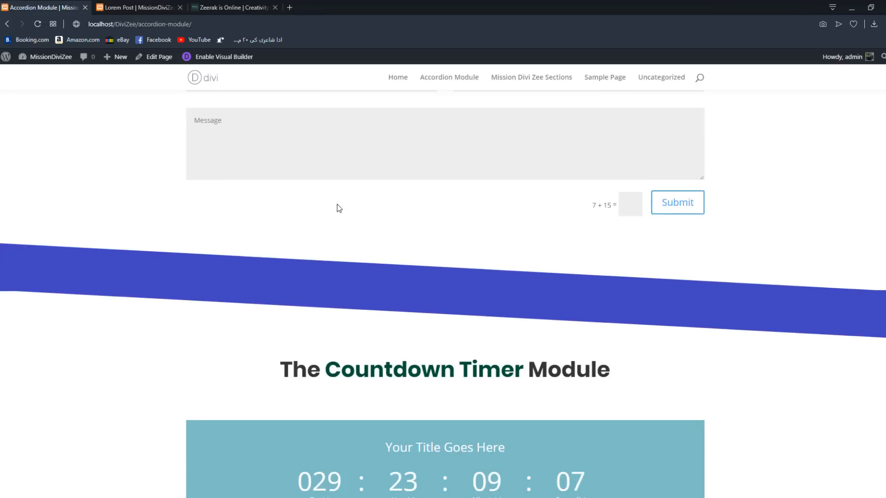
scroll(337, 205, "down", 2)
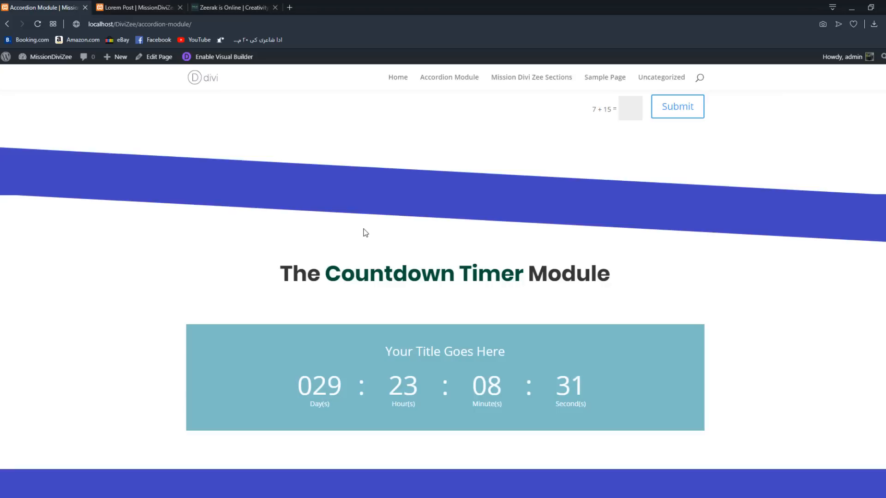
scroll(363, 232, "down", 3)
scroll(402, 230, "up", 4)
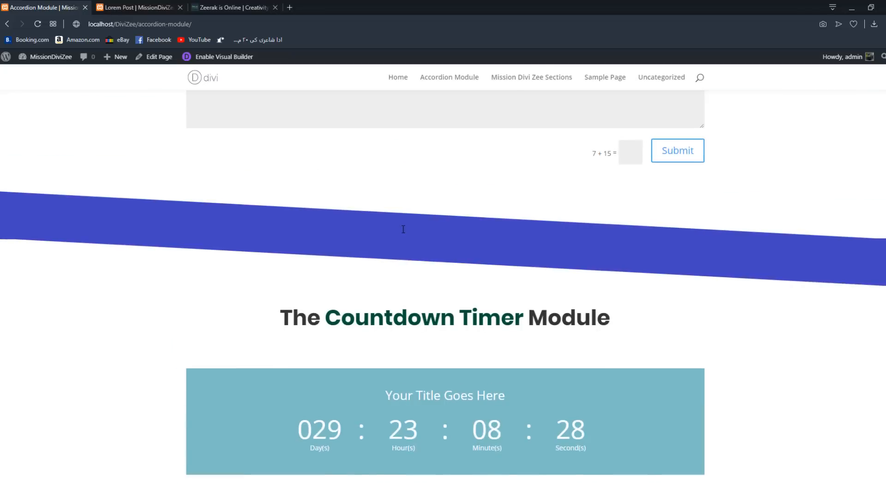
scroll(403, 231, "down", 4)
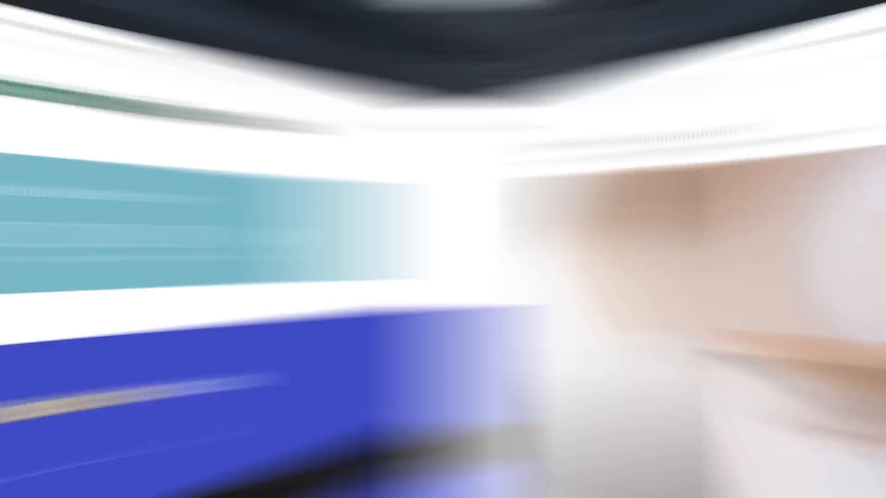
- Enable the Divi Visual Builder on the Lorem Post and start building with the existing content
scroll(809, 247, "down", 5)
scroll(809, 248, "down", 4)
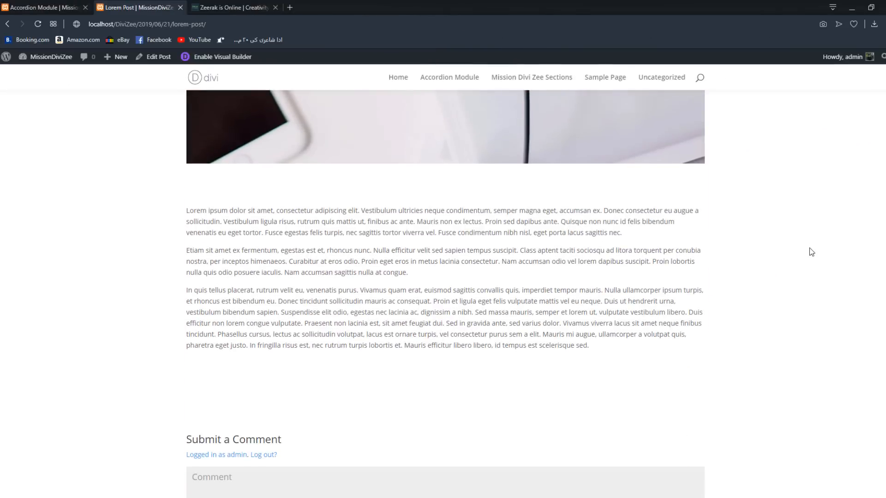
scroll(809, 248, "down", 3)
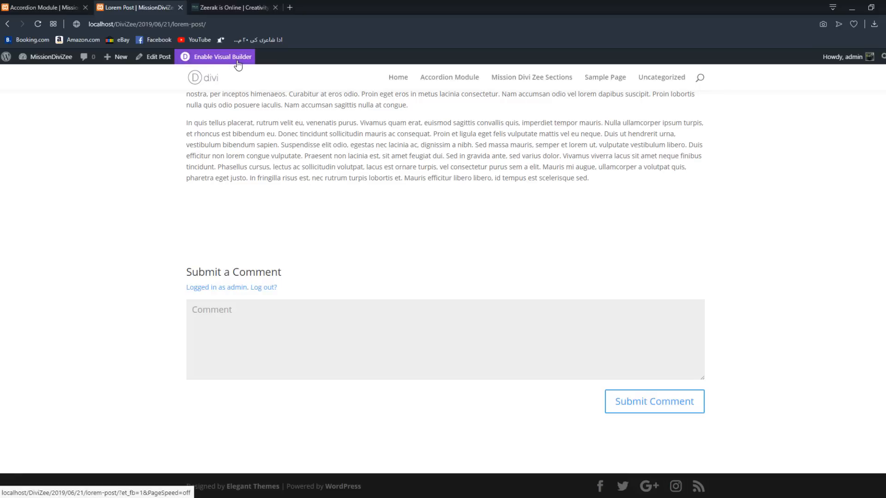
left_click(239, 65)
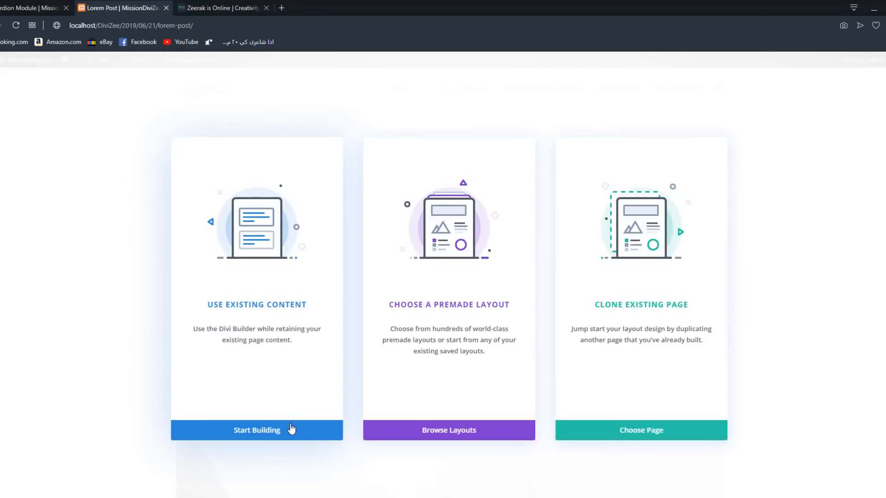
left_click(291, 429)
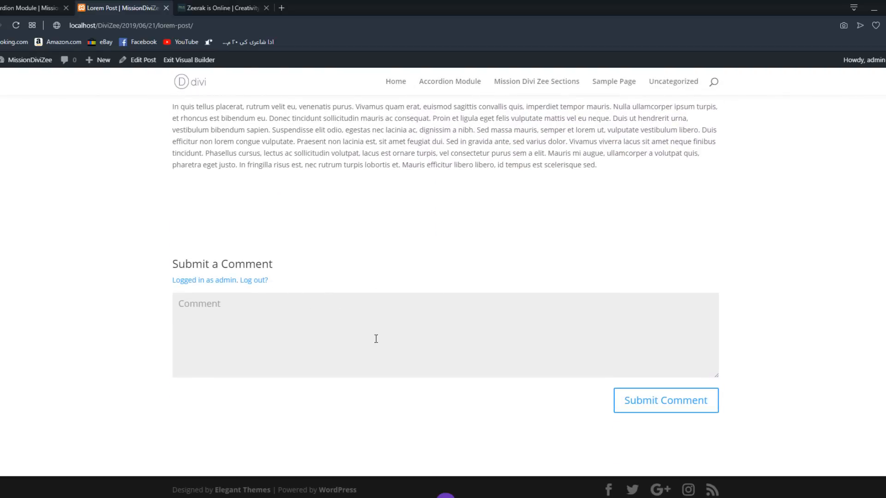
- Add a regular section with a one-column row below the Lorem Post text
scroll(376, 339, "up", 4)
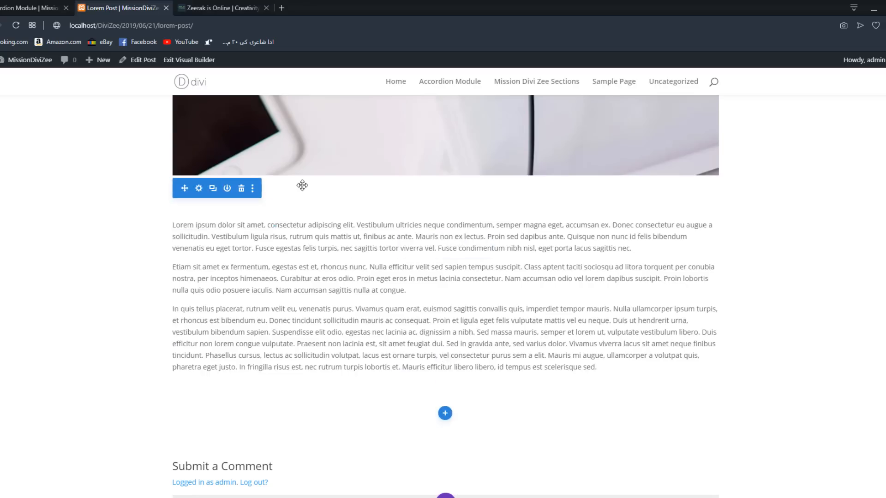
scroll(322, 193, "up", 5)
scroll(281, 357, "down", 4)
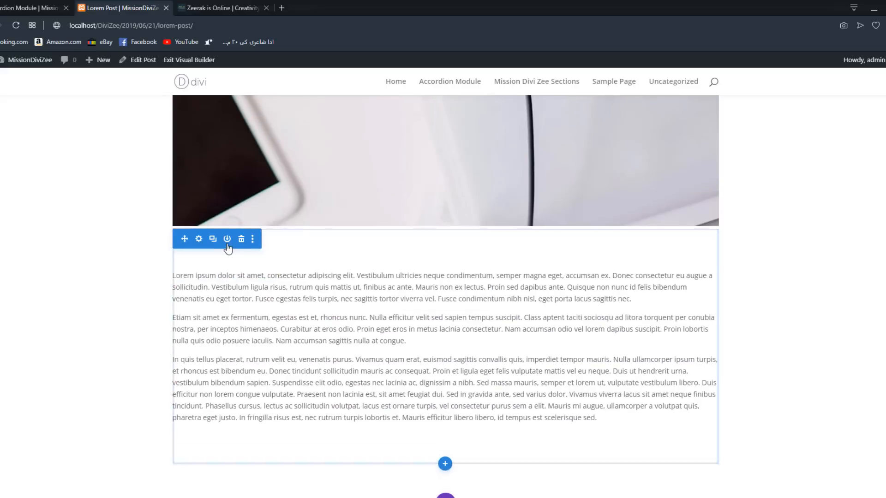
scroll(445, 364, "down", 1)
scroll(446, 364, "down", 2)
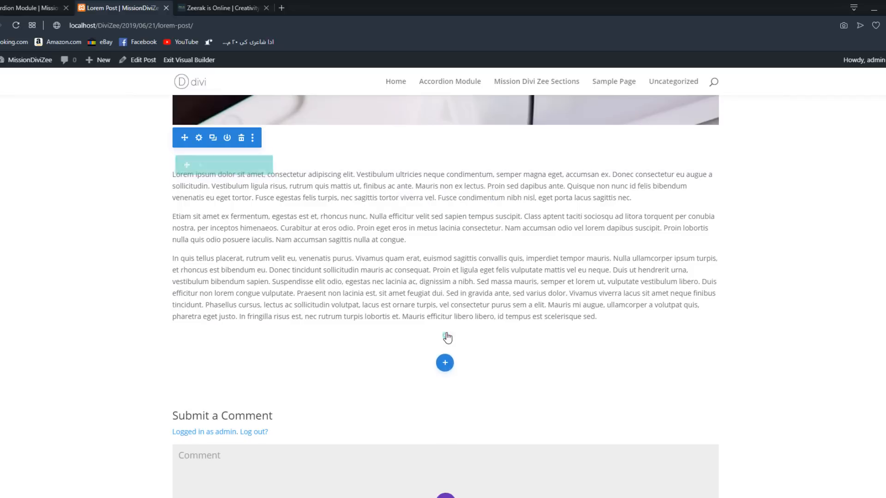
left_click(445, 365)
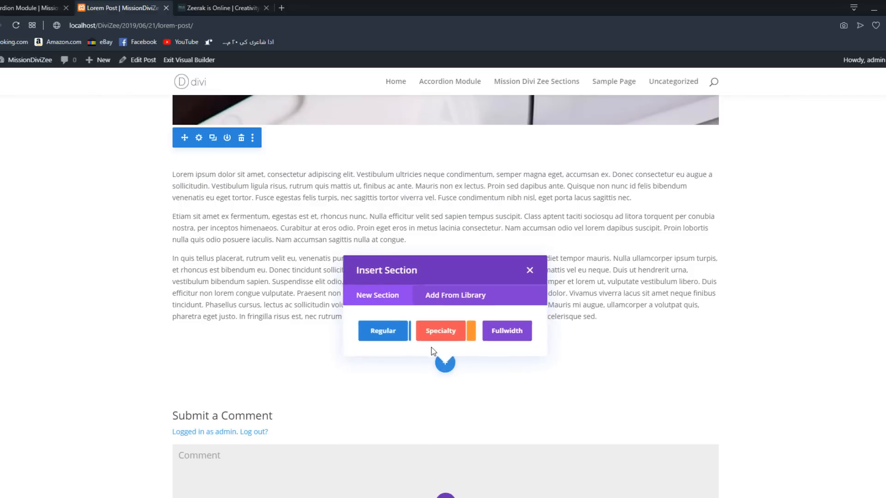
left_click(377, 331)
left_click(393, 214)
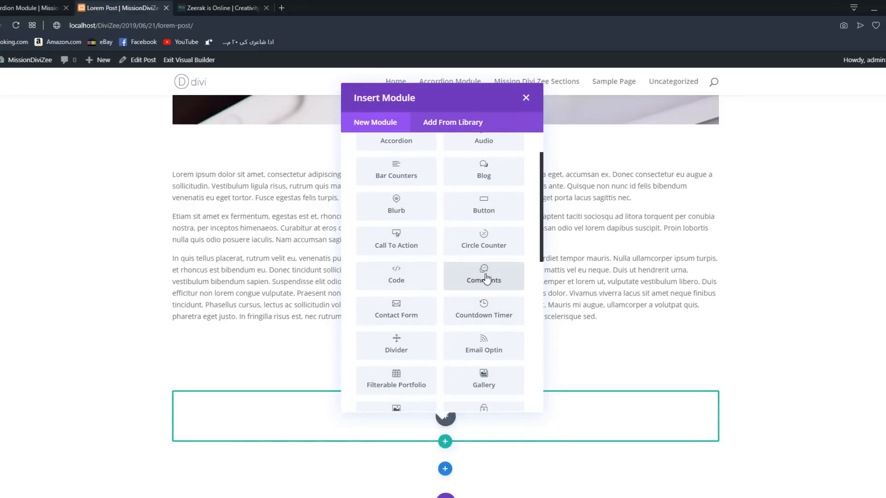
- Insert a Comments module into the new row and save its default settings
left_click(486, 278)
scroll(334, 212, "down", 5)
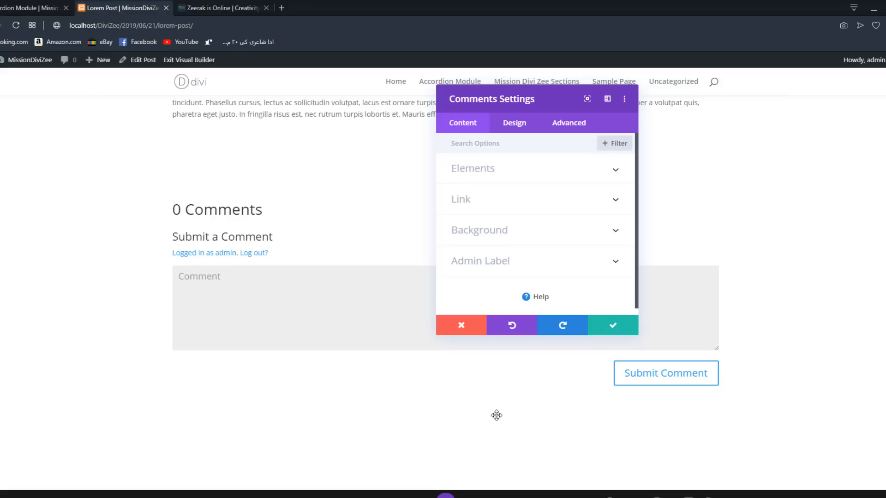
left_click(619, 319)
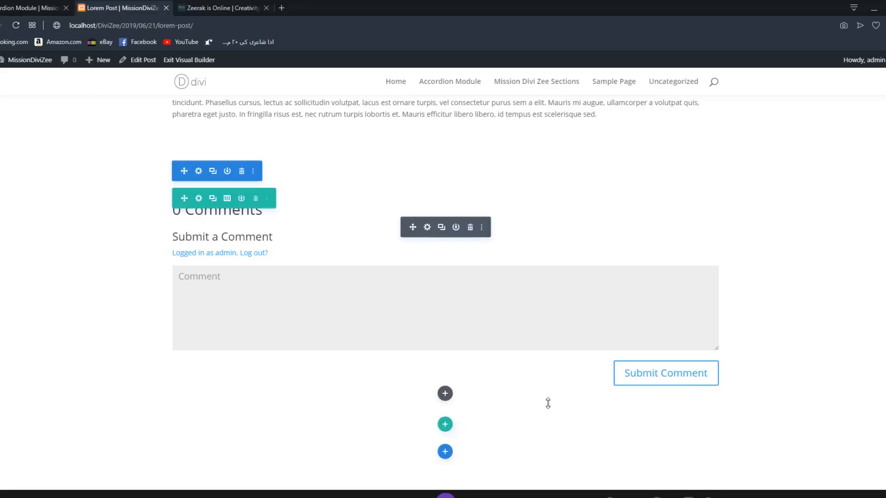
- Move the Comments section above the post text and check its placement on the page
scroll(399, 353, "up", 1)
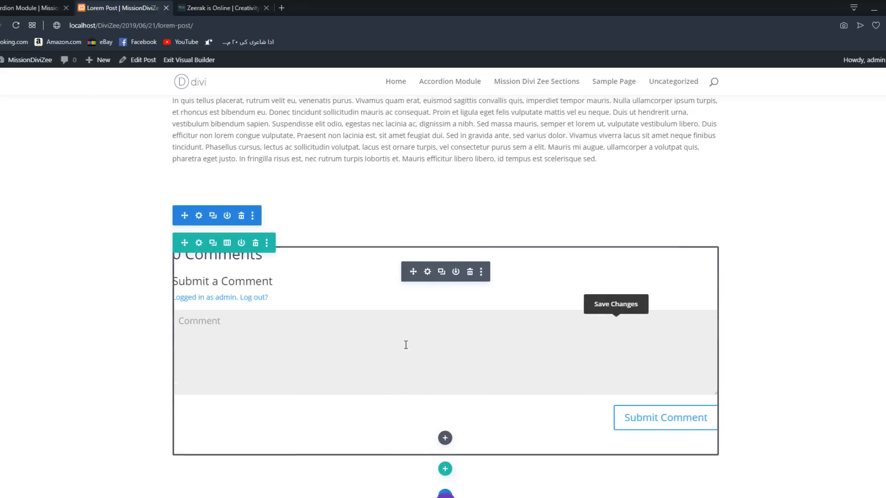
scroll(326, 349, "up", 1)
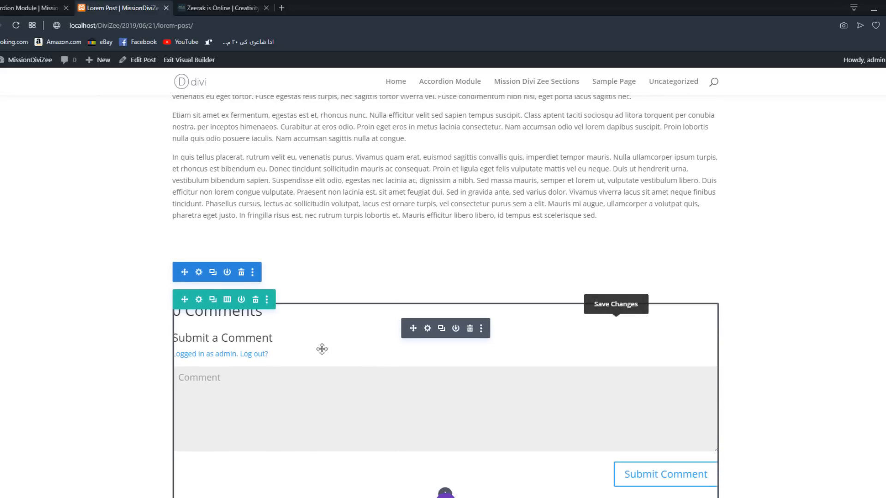
scroll(216, 319, "up", 1)
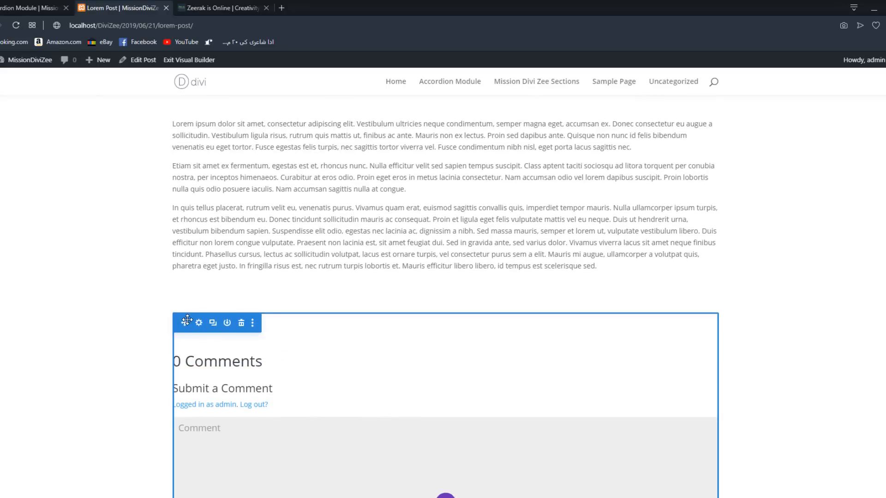
scroll(370, 190, "up", 3)
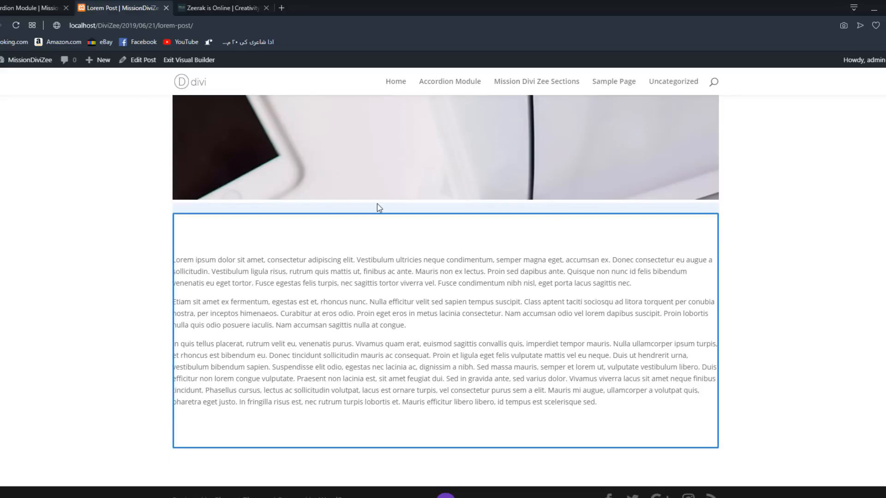
key("ctrl+z")
scroll(494, 261, "up", 10)
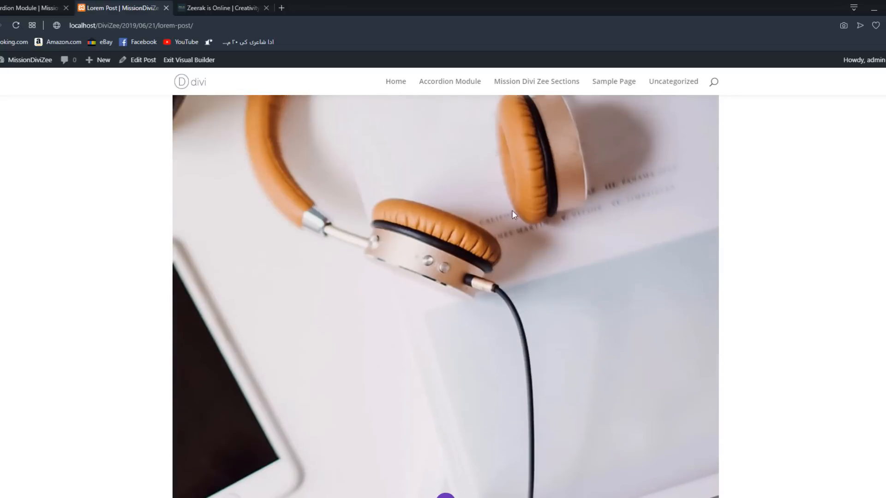
scroll(494, 189, "down", 10)
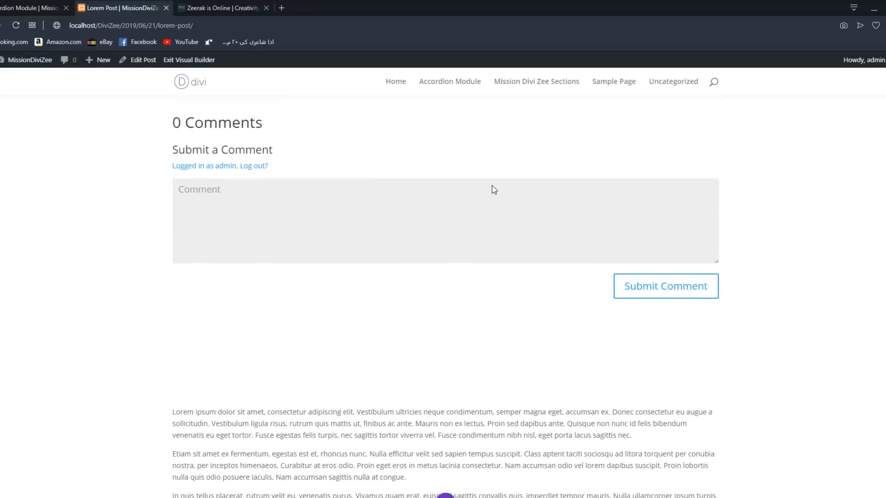
scroll(549, 202, "down", 3)
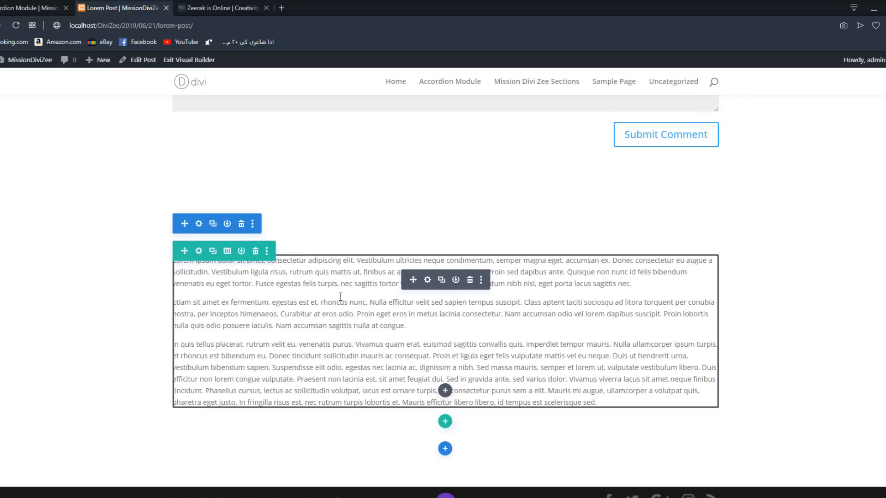
- Move the Comments section back below the post text
scroll(357, 318, "up", 5)
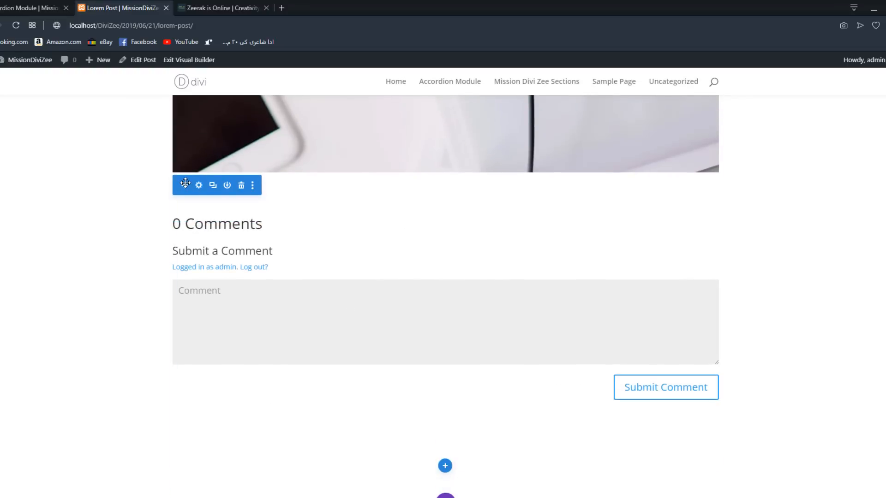
left_click(241, 212)
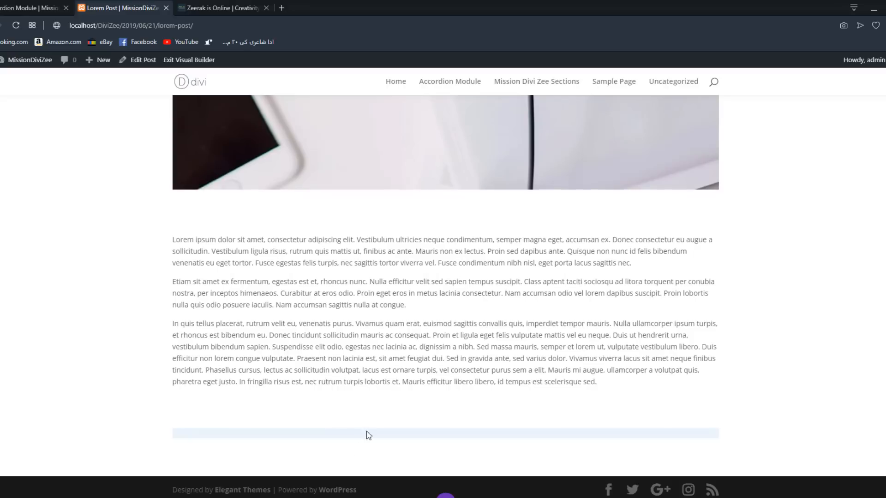
scroll(376, 396, "down", 2)
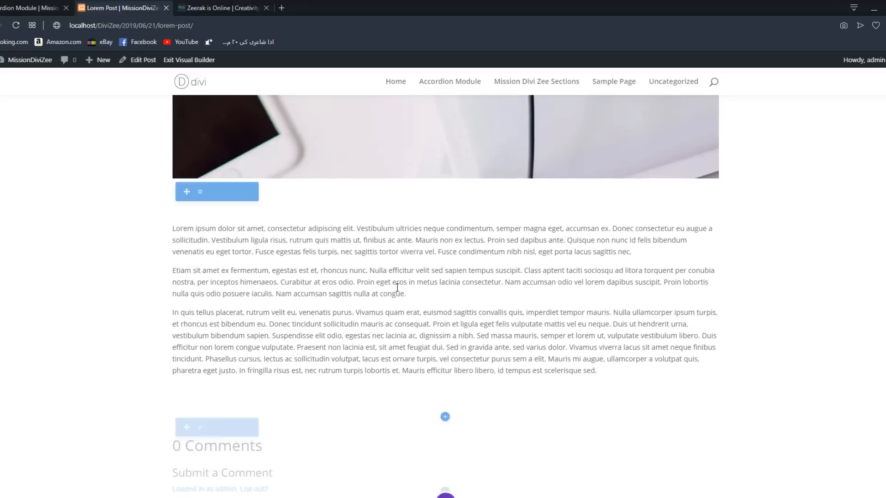
scroll(346, 251, "down", 2)
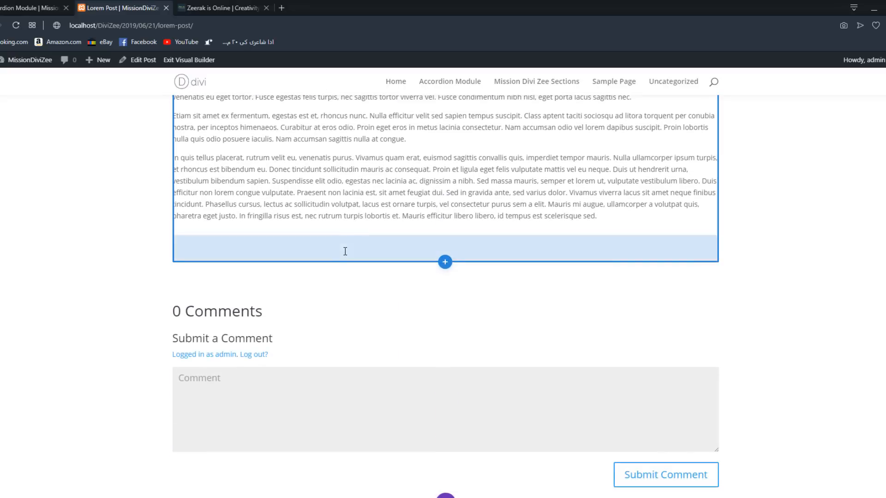
- Open the Comments module's Elements options and move the settings window away from the comment heading
left_click(428, 331)
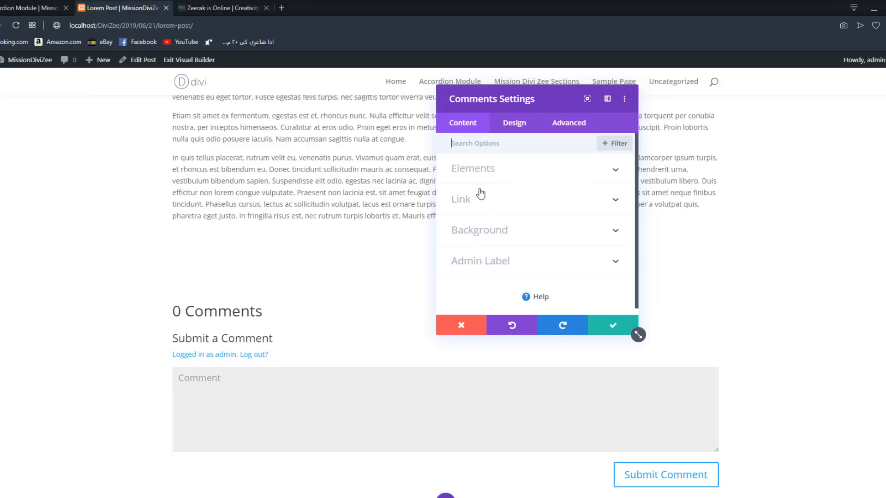
left_click(525, 179)
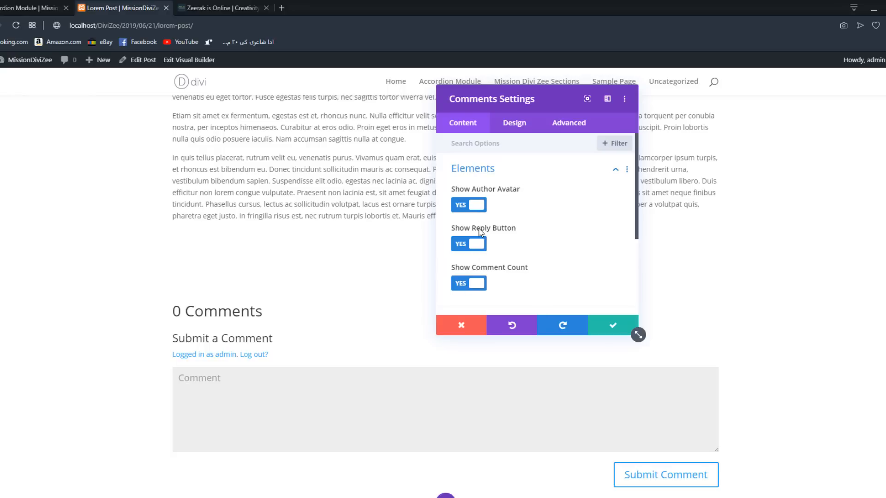
left_click_drag(526, 101, 617, 85)
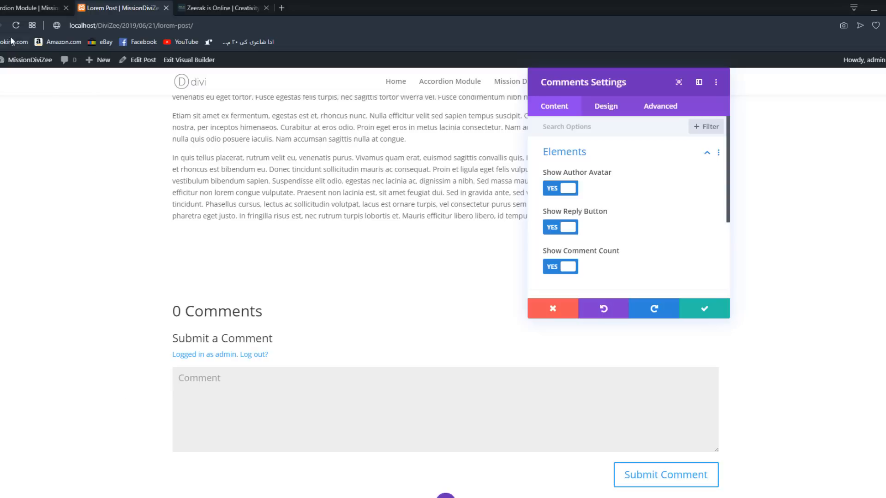
- Open the site's WordPress dashboard in a new browser tab and switch to it
mouse_move(9, 60)
right_click(16, 75)
left_click(51, 78)
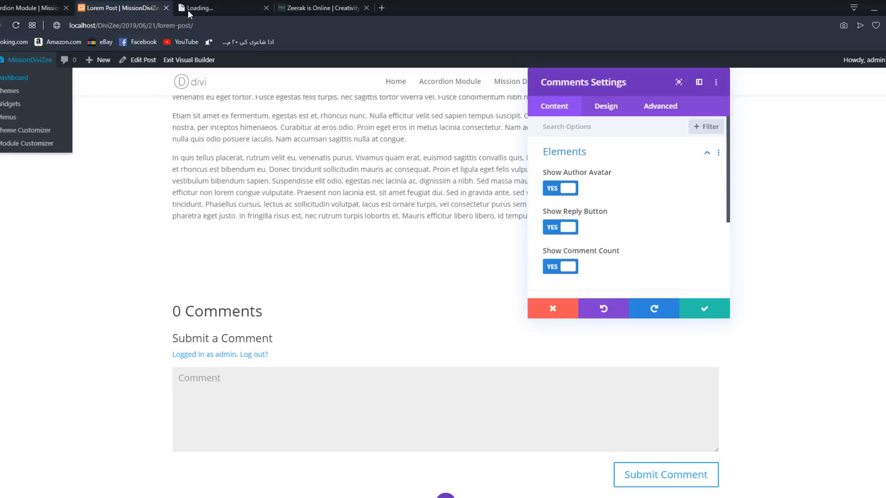
left_click(194, 7)
mouse_move(6, 146)
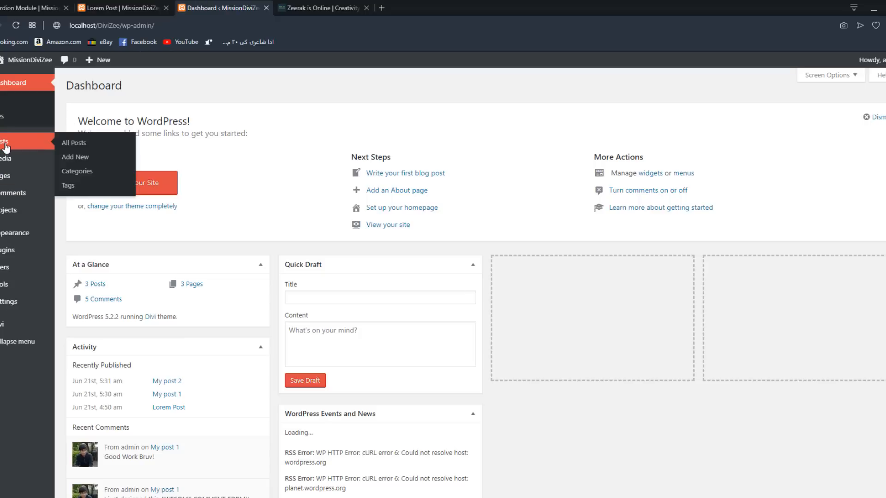
- View My post 1 from the list of all posts to see its comments section, and return to the Lorem Post builder
left_click(74, 143)
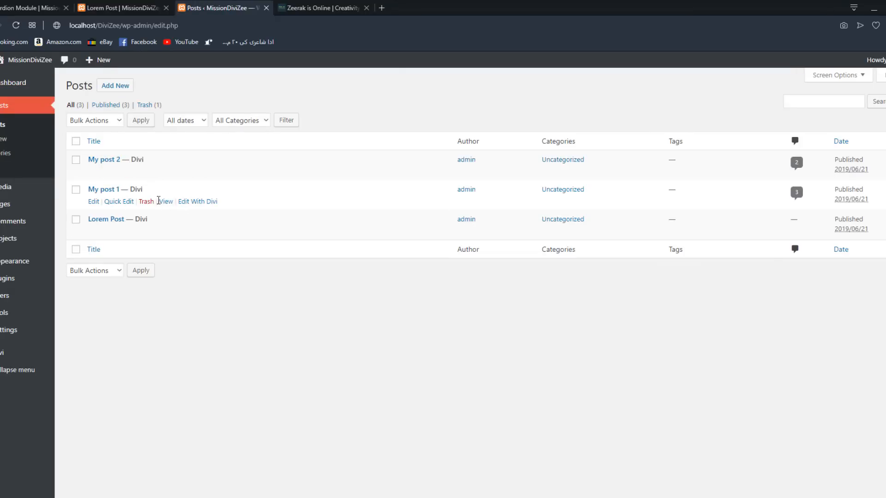
left_click(166, 202)
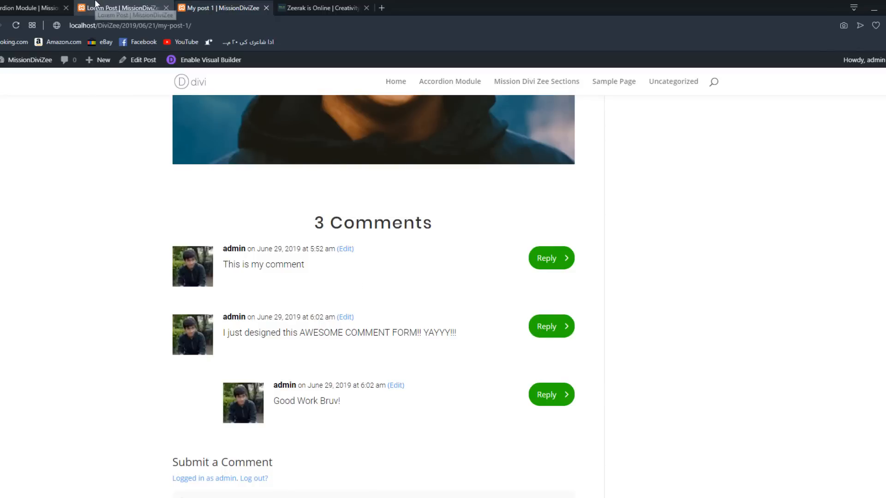
left_click(122, 8)
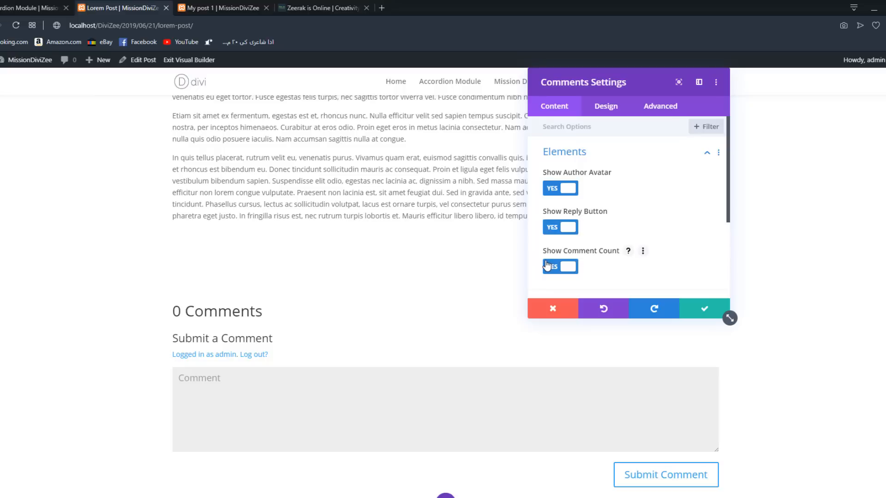
- Turn off Show Author Avatar, compare with the avatars on My post 1, and turn the option back on
left_click(557, 189)
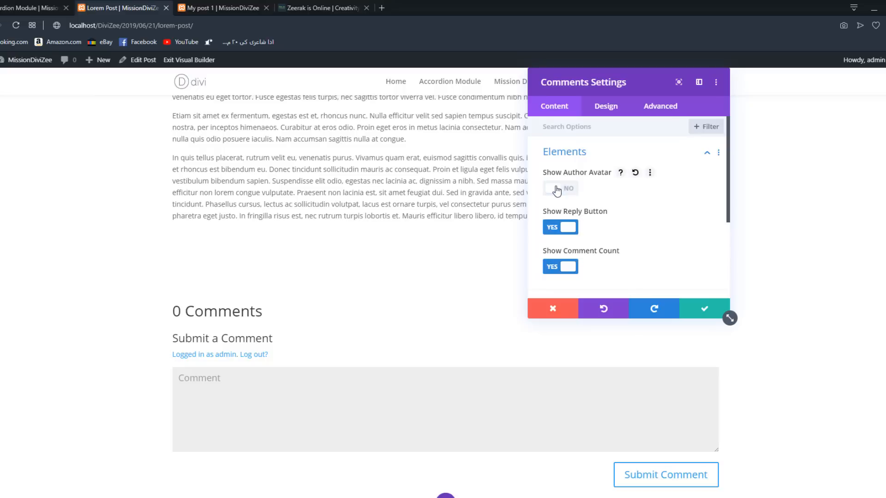
left_click(217, 7)
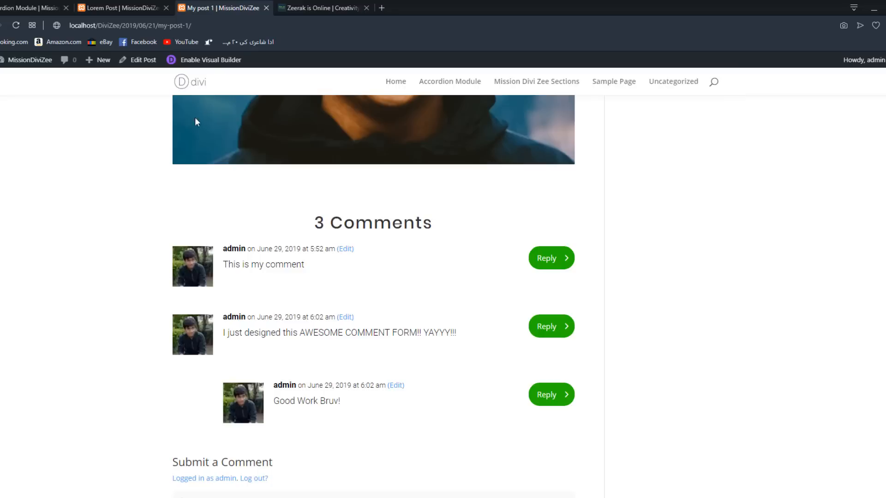
left_click(133, 8)
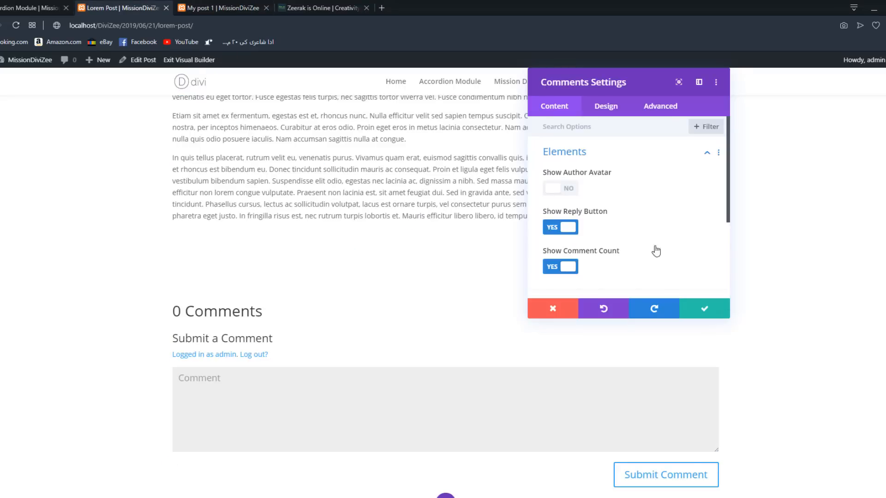
left_click(561, 191)
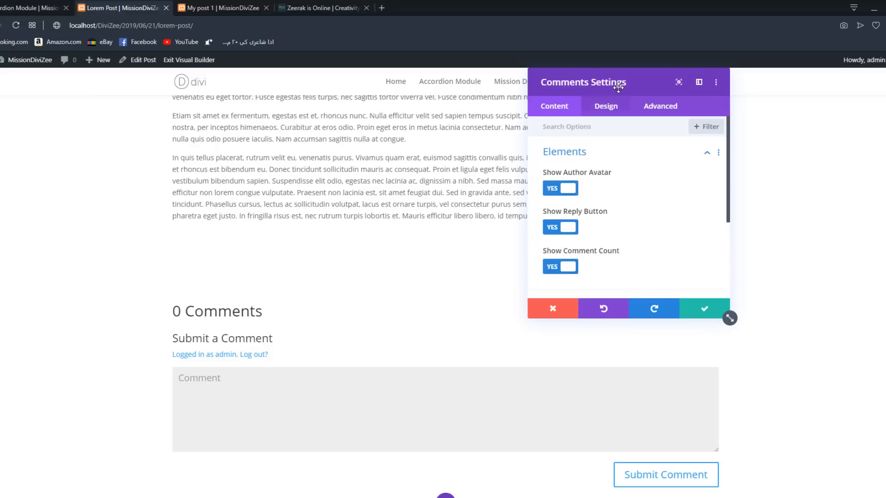
- Move the settings window aside, examine the comment layout on My post 1, and return to Lorem Post
left_click_drag(618, 87, 384, 97)
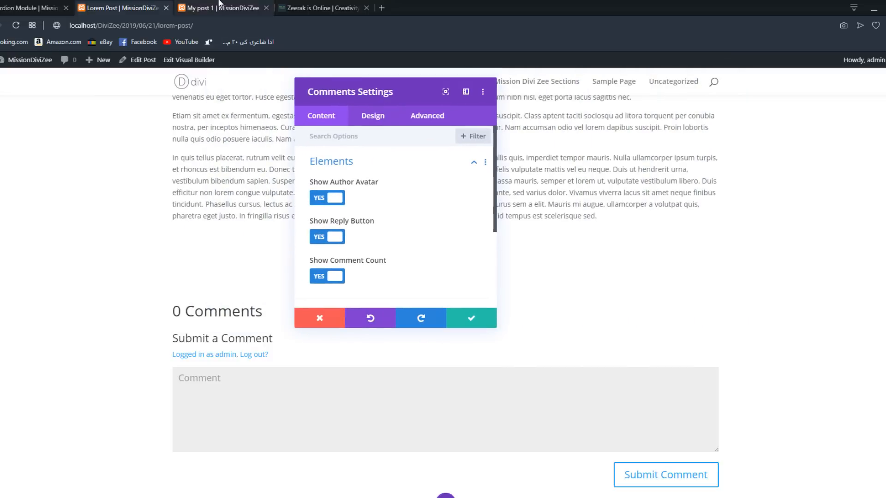
left_click(235, 7)
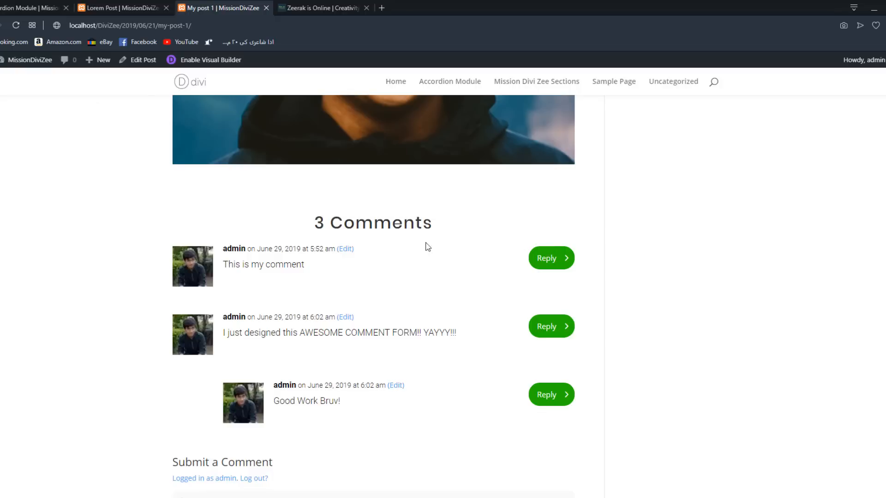
left_click(122, 8)
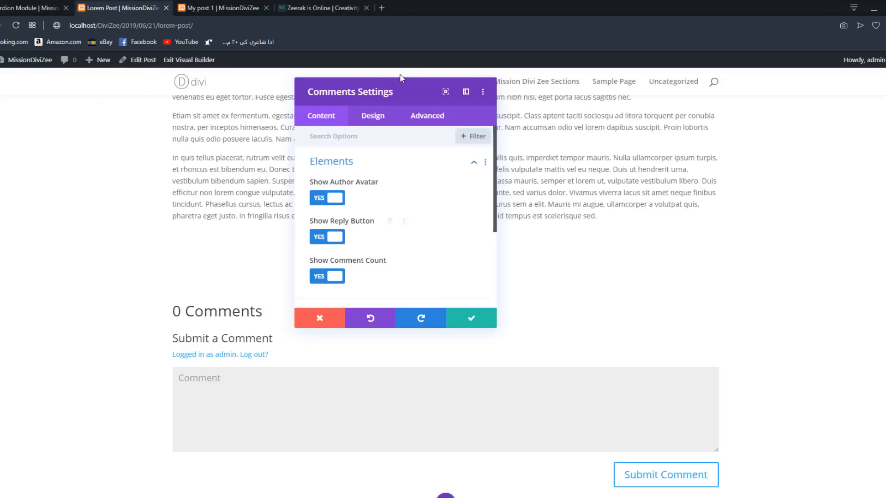
- Turn off Show Reply Button, compare with the reply buttons on My post 1, and turn the option back on
left_click_drag(400, 78, 731, 69)
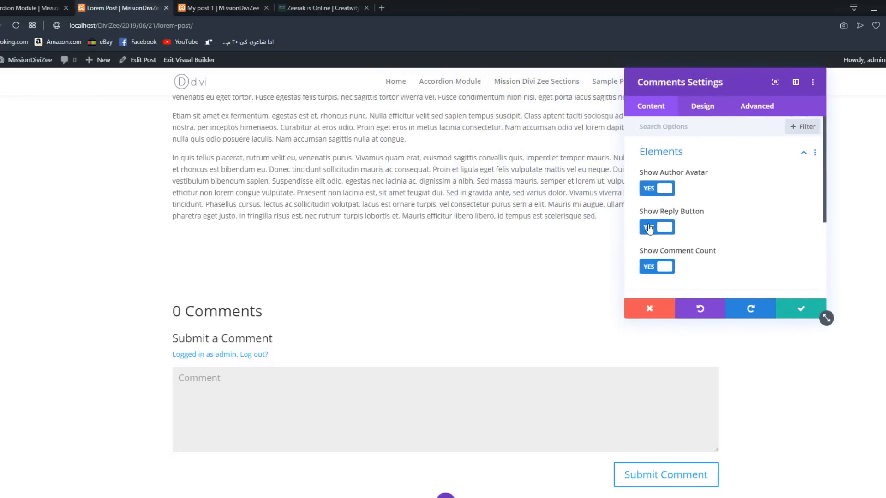
left_click(650, 229)
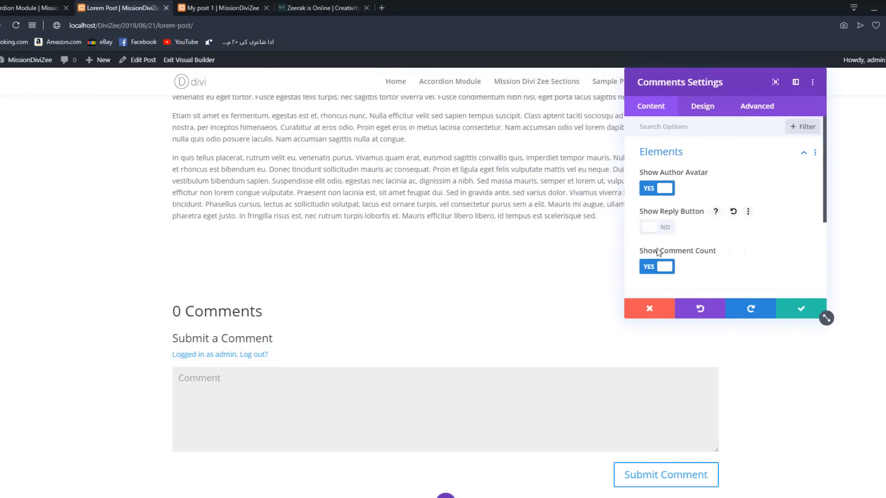
left_click_drag(710, 86, 600, 85)
left_click(219, 8)
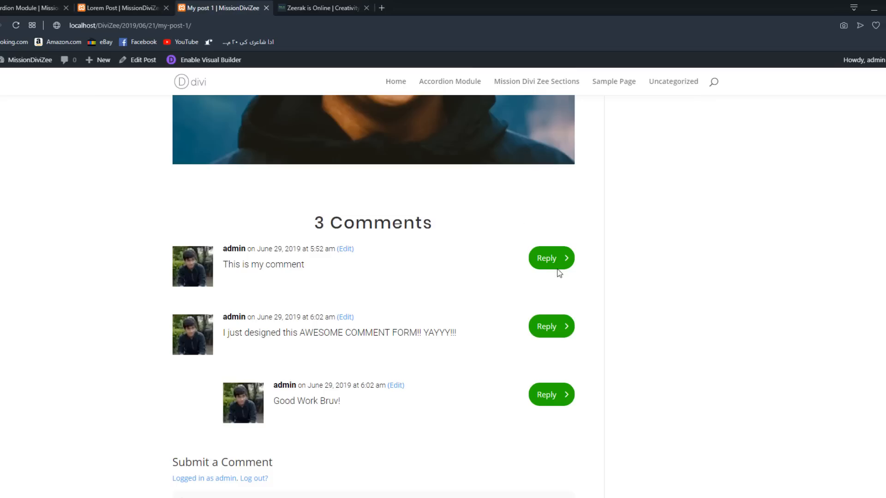
left_click(123, 6)
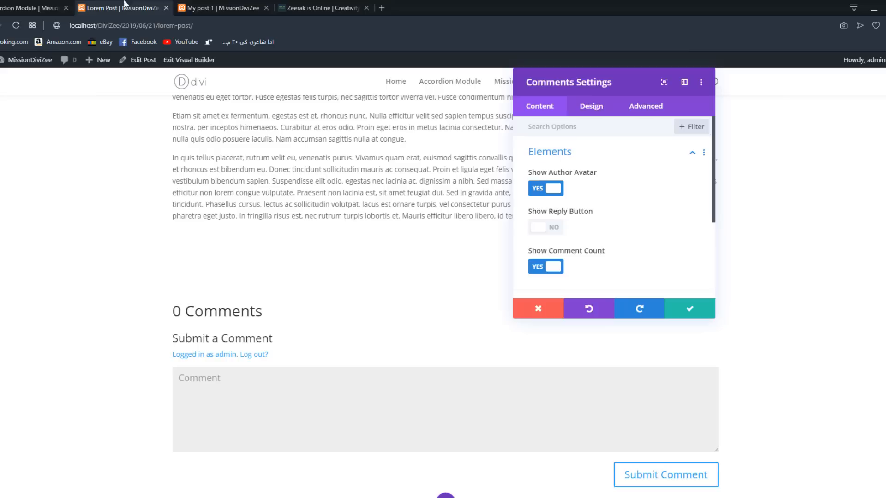
left_click(538, 228)
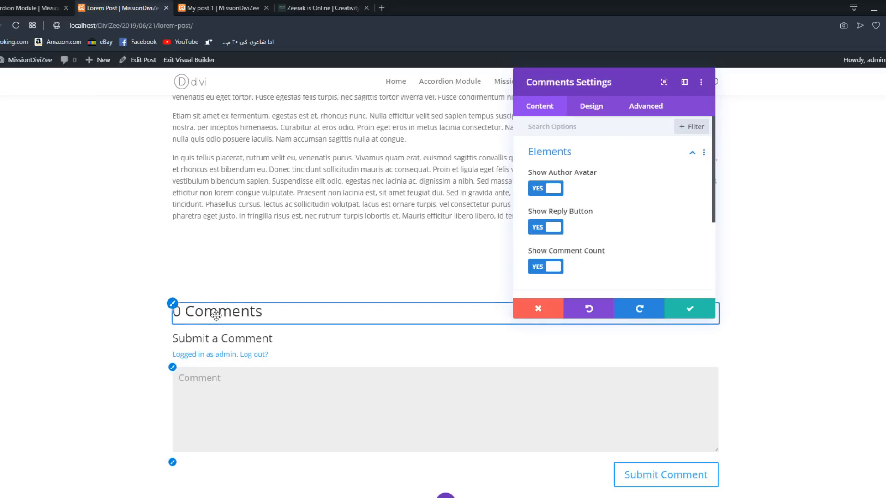
- Check the comment count heading on My post 1, and look over the remaining content options of the Comments module on Lorem Post
left_click(225, 5)
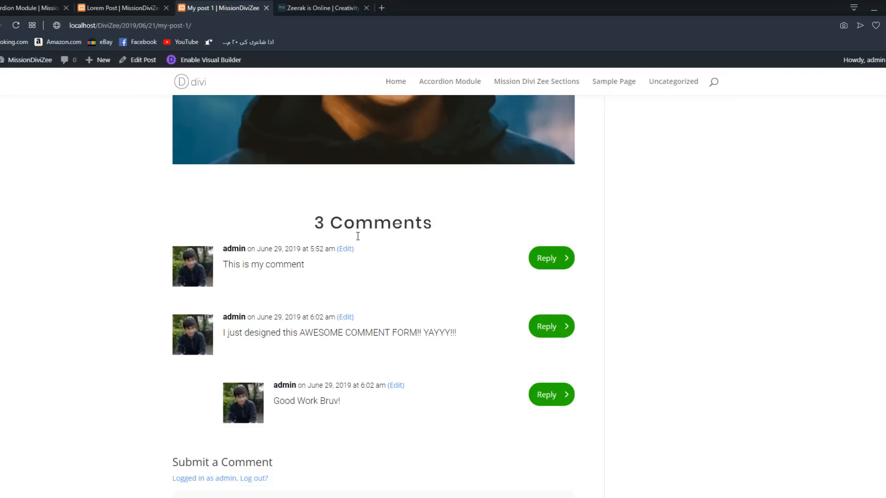
left_click(120, 8)
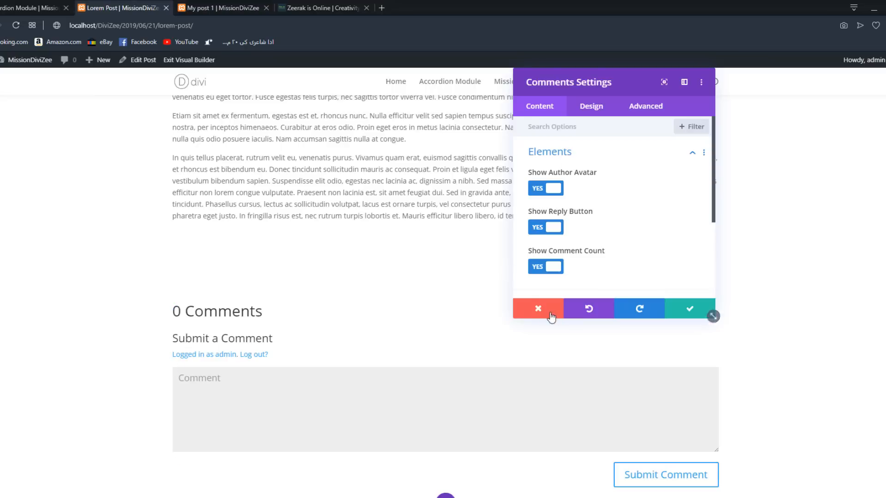
scroll(562, 265, "down", 1)
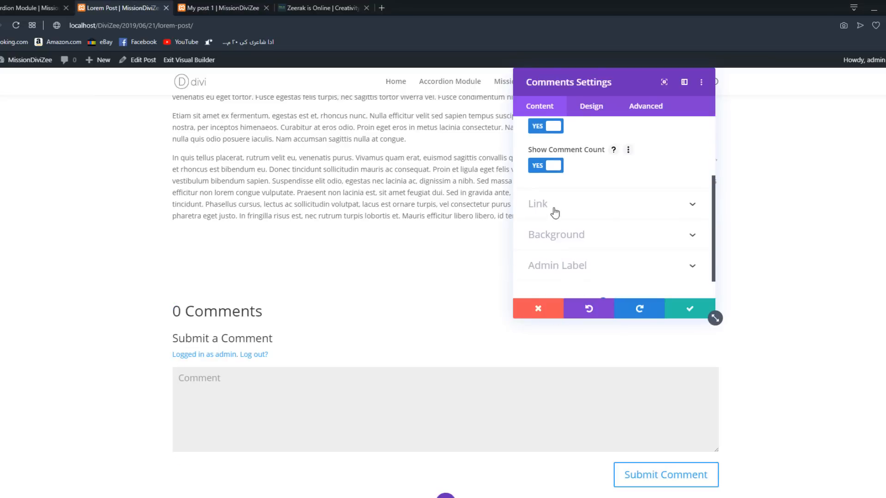
left_click(544, 217)
- Open the Fields design options of the Comments module and move the settings window further away from the comment heading
left_click(597, 111)
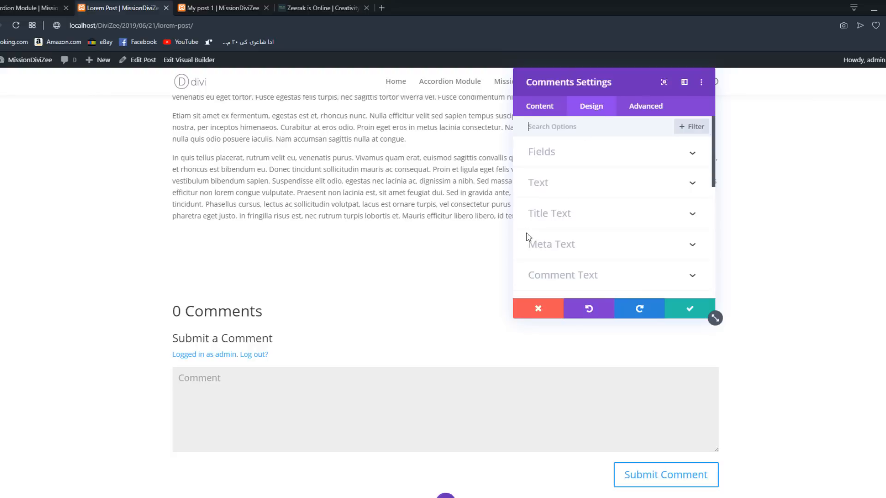
scroll(531, 236, "down", 5)
scroll(533, 234, "up", 5)
left_click(613, 161)
left_click_drag(607, 77, 668, 128)
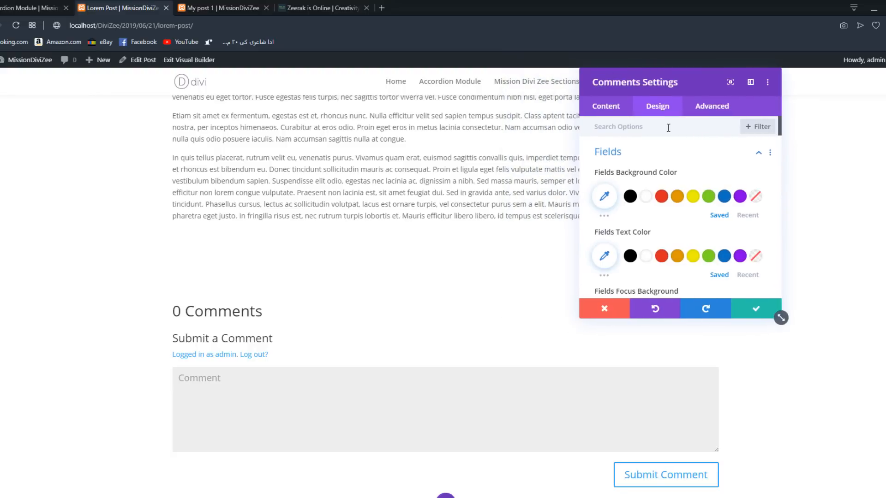
- Review the Fields background, text and focus color options, and move the settings window clear of the comment form
scroll(701, 197, "down", 2)
scroll(701, 196, "up", 2)
scroll(720, 247, "down", 1)
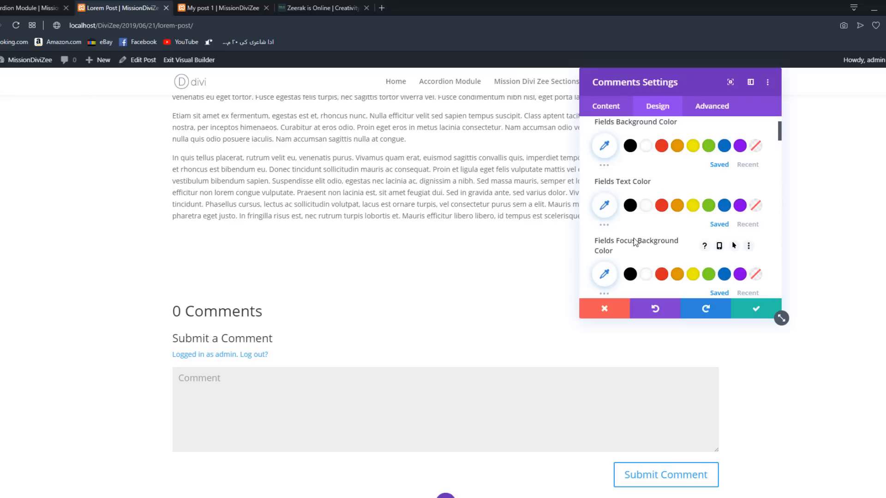
scroll(634, 235, "down", 2)
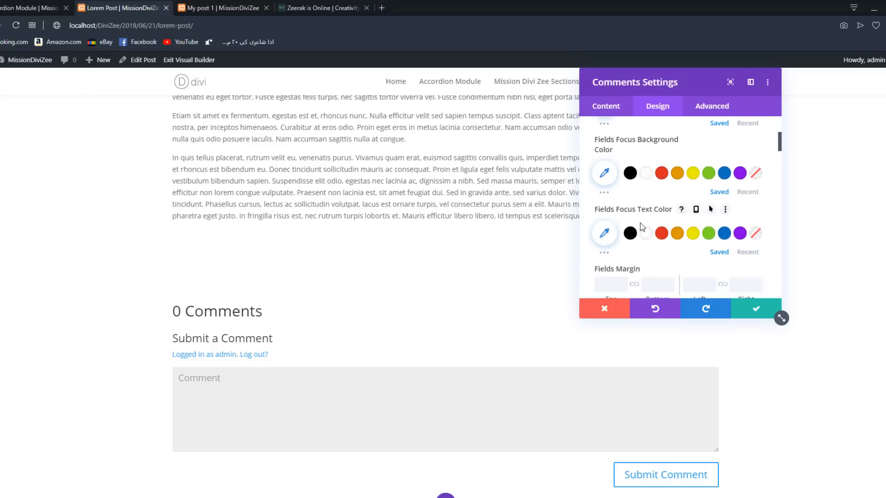
scroll(642, 226, "up", 3)
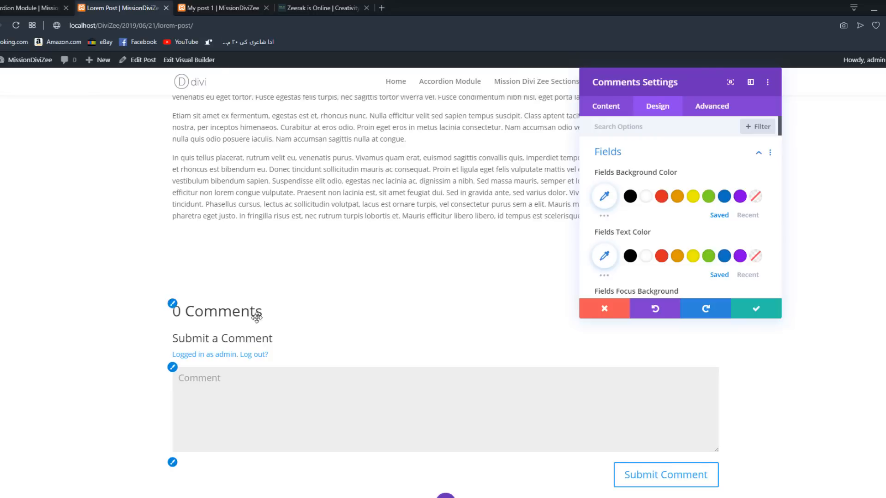
left_click_drag(781, 317, 883, 316)
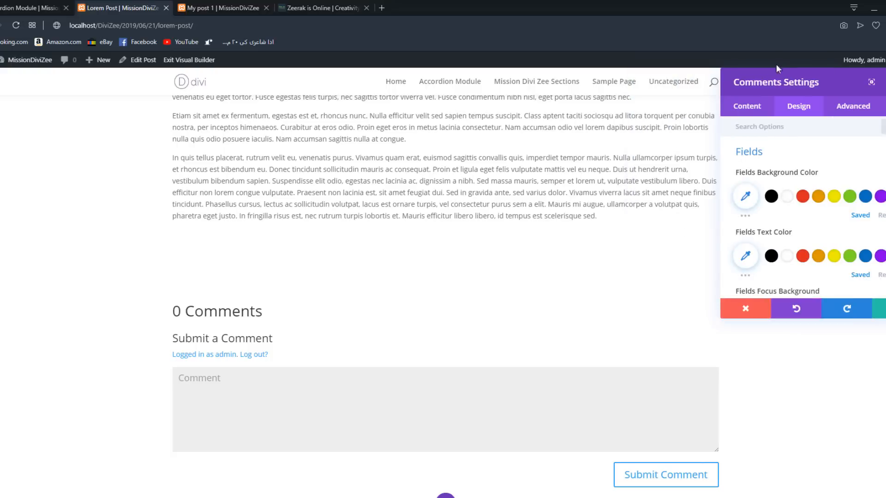
- Focus and unfocus the comment box on My post 1 to compare its background color in both states
left_click(481, 422)
left_click(225, 4)
scroll(310, 223, "down", 4)
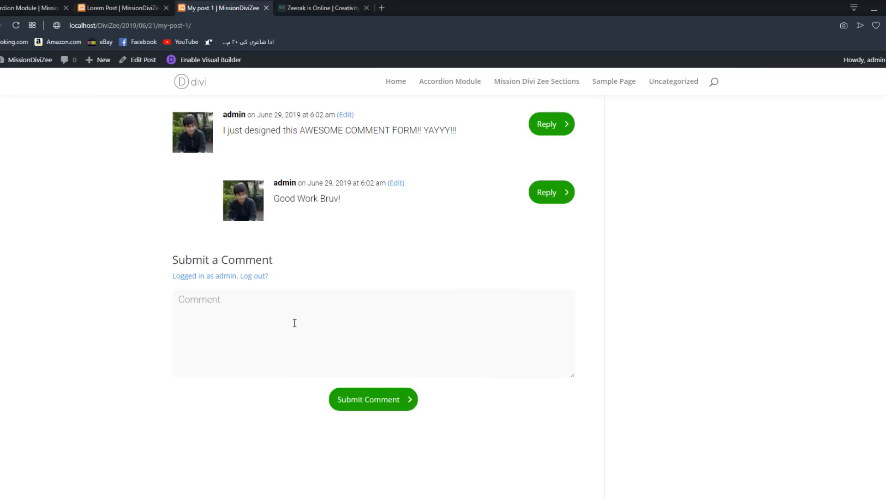
left_click(286, 337)
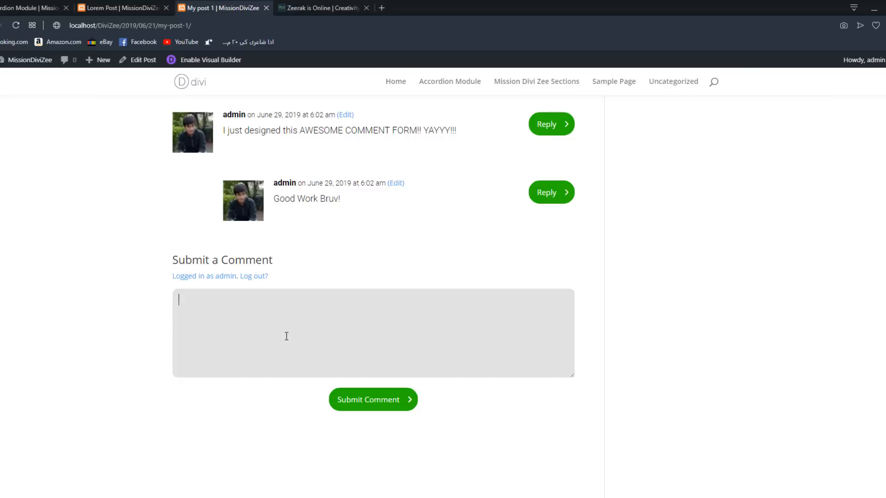
left_click(102, 321)
left_click(309, 338)
left_click(143, 322)
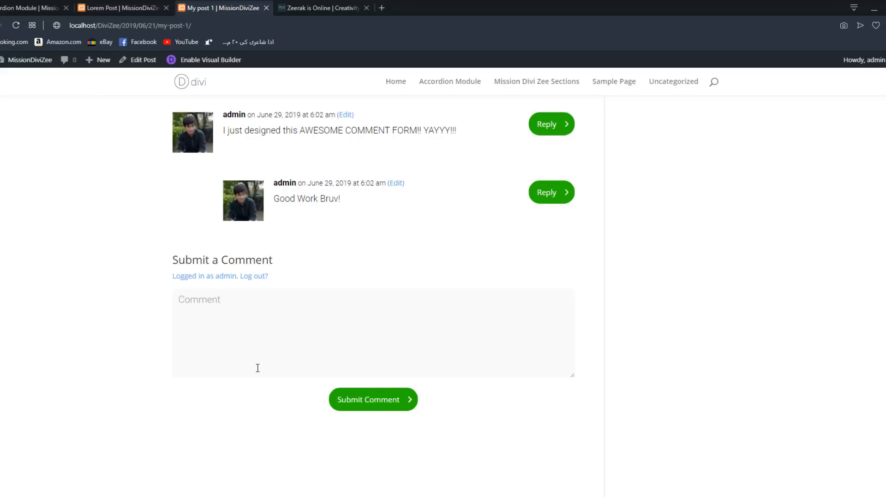
- Compare the Fields Focus color options on Lorem Post with the focused comment box on My post 1
left_click(130, 5)
scroll(774, 232, "down", 3)
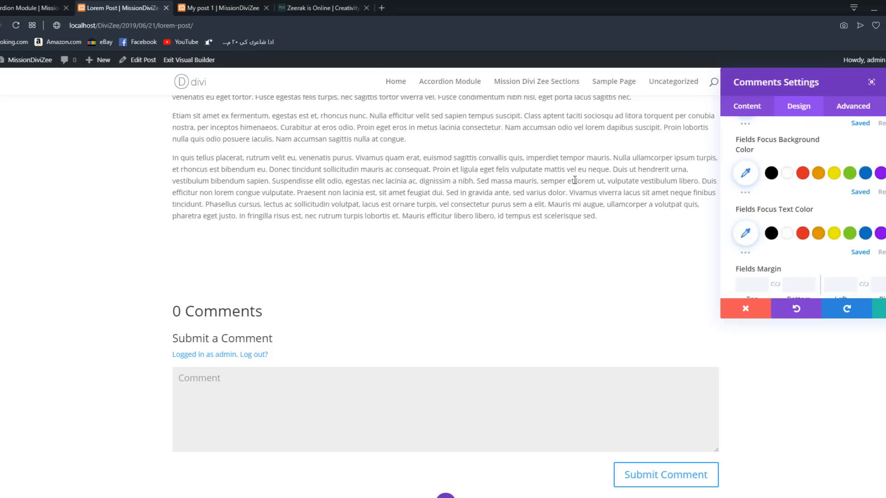
left_click(207, 6)
left_click(239, 320)
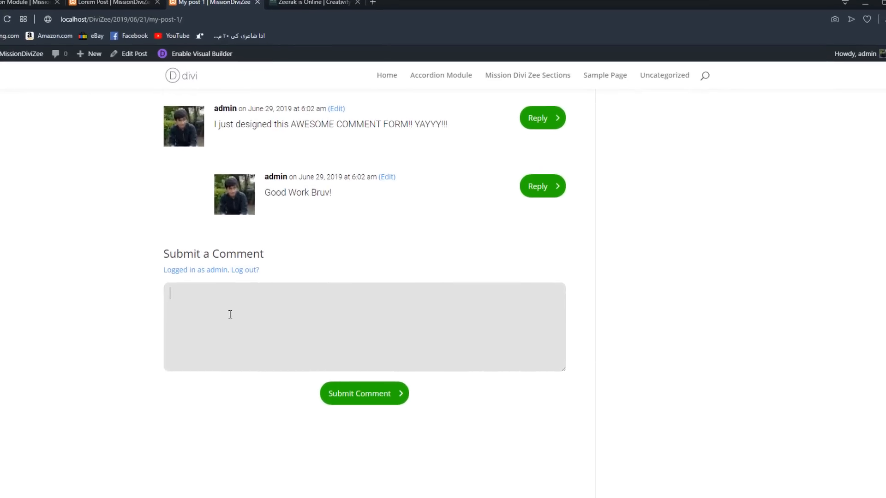
left_click(111, 1)
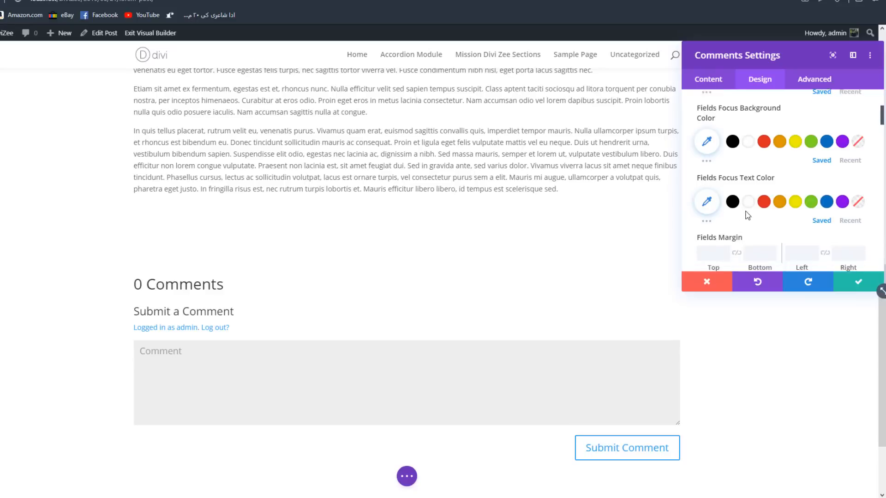
- Review the Fields Text Color and Fields Background Color options alongside the comment box on Lorem Post
scroll(747, 211, "up", 1)
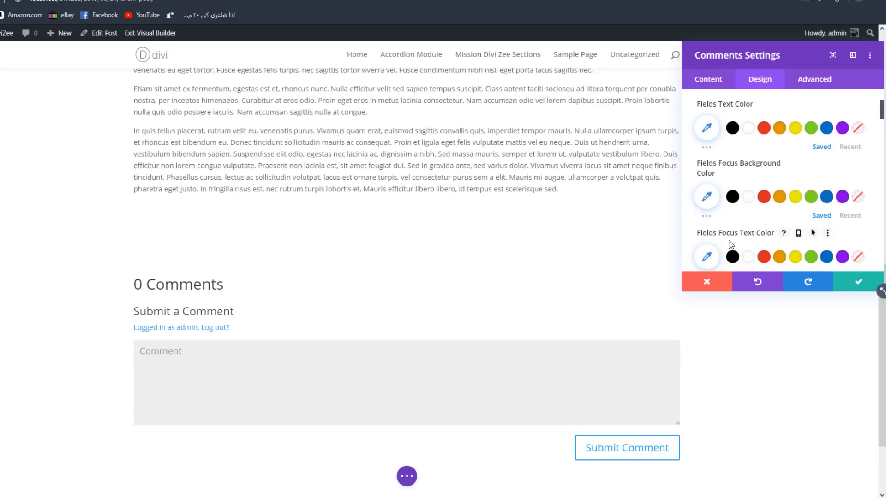
scroll(775, 215, "up", 2)
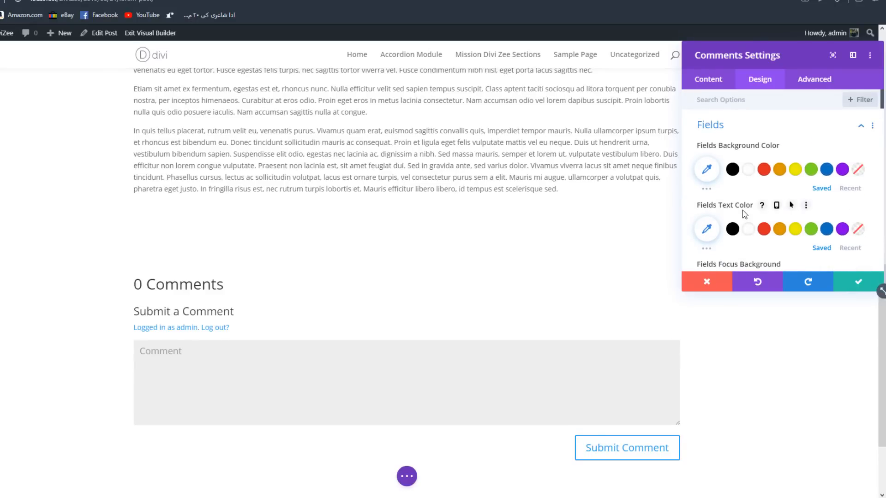
scroll(567, 286, "down", 1)
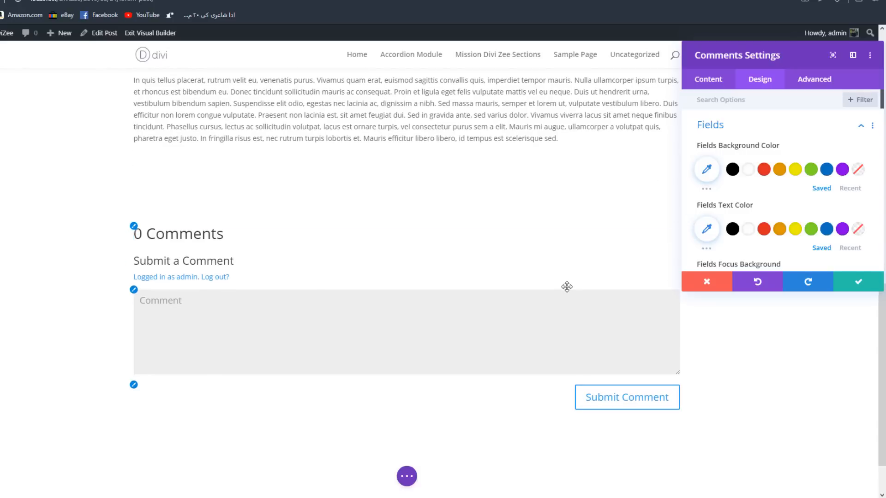
left_click(458, 368)
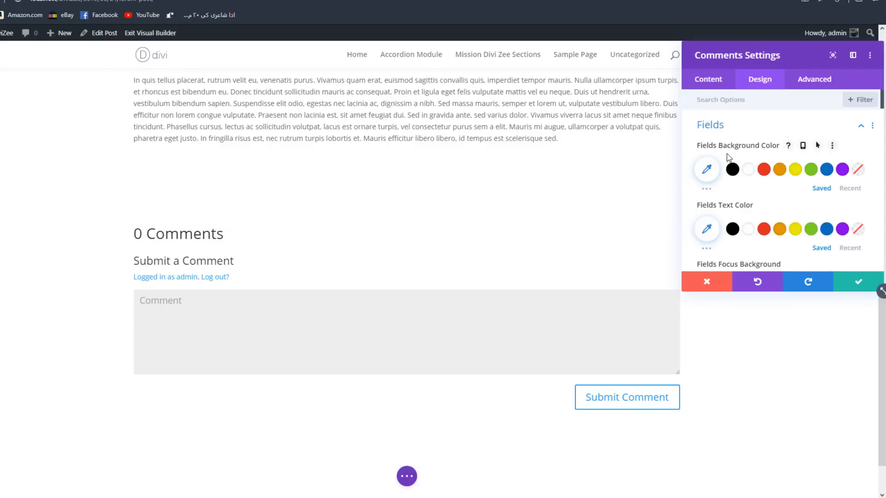
- Set the Fields Background Color to black and the Fields Focus Background Color to #dbdbdb, and test the focus state in the comment box
left_click(732, 169)
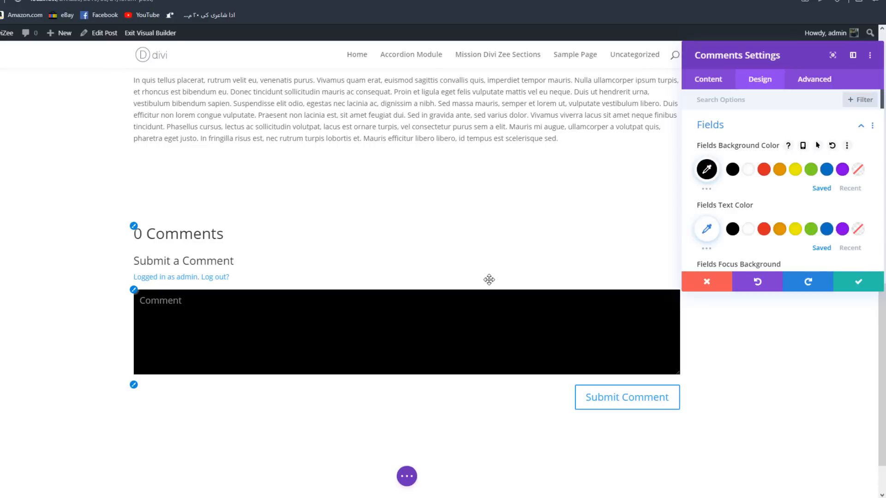
scroll(731, 203, "down", 1)
scroll(732, 203, "down", 1)
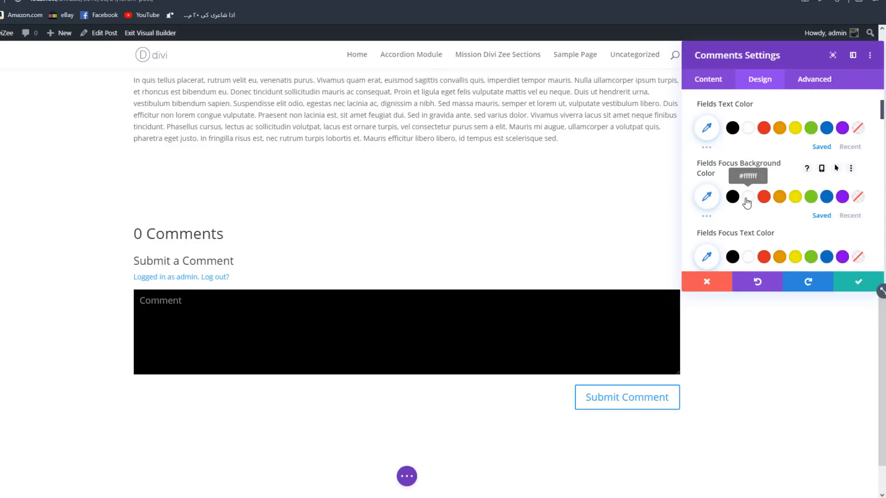
left_click(706, 197)
left_click_drag(702, 236, 699, 202)
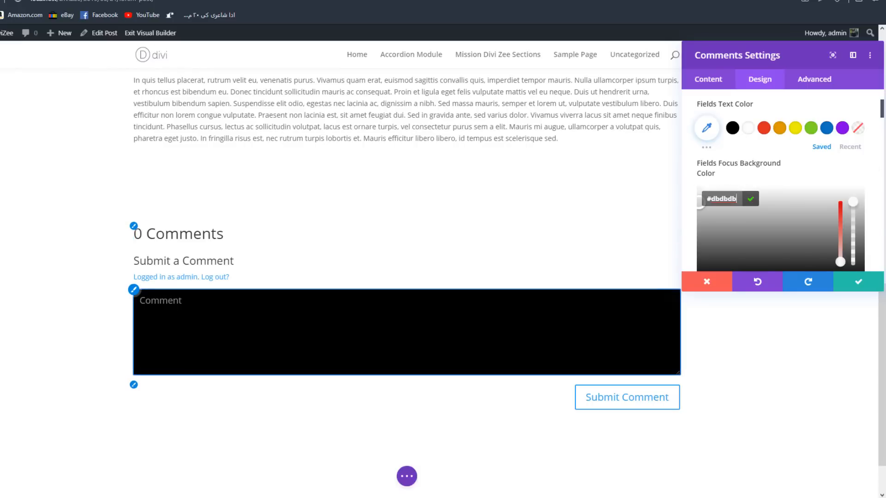
left_click(340, 345)
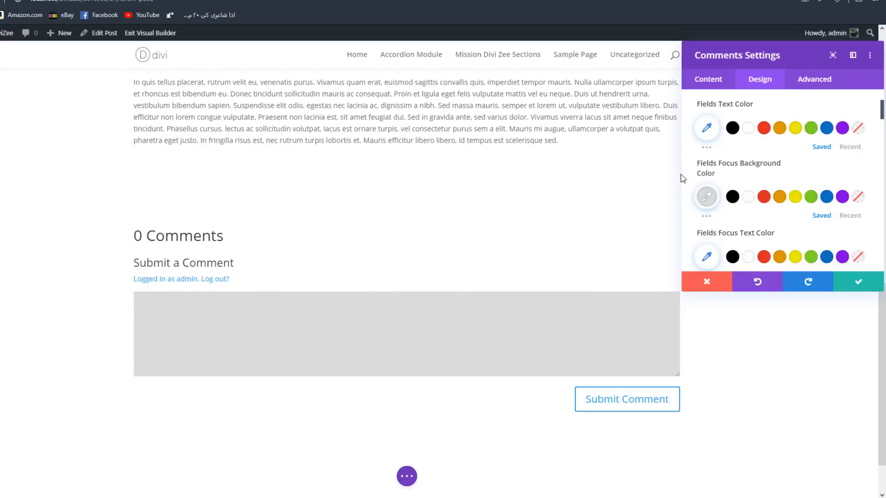
- Set the Fields Background Color to #f2f2f2 and focus the comment box to check the change of background
scroll(748, 174, "up", 3)
scroll(415, 249, "down", 3)
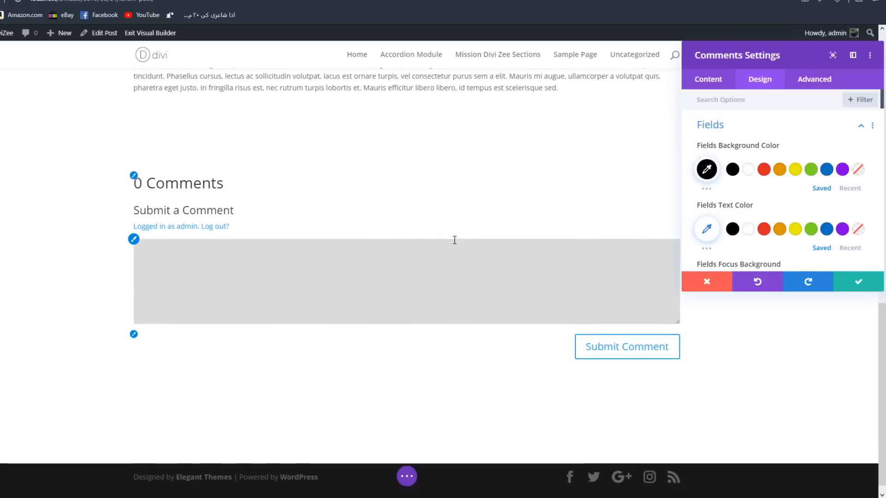
left_click(706, 172)
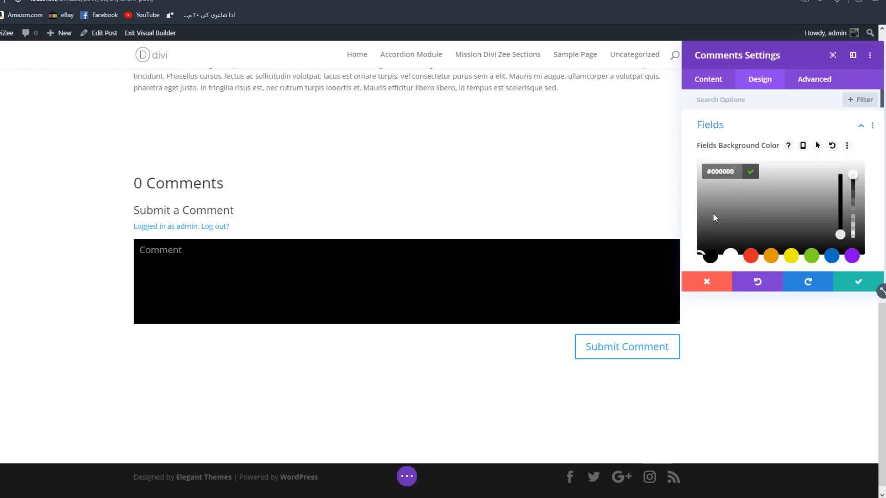
left_click_drag(713, 214, 699, 166)
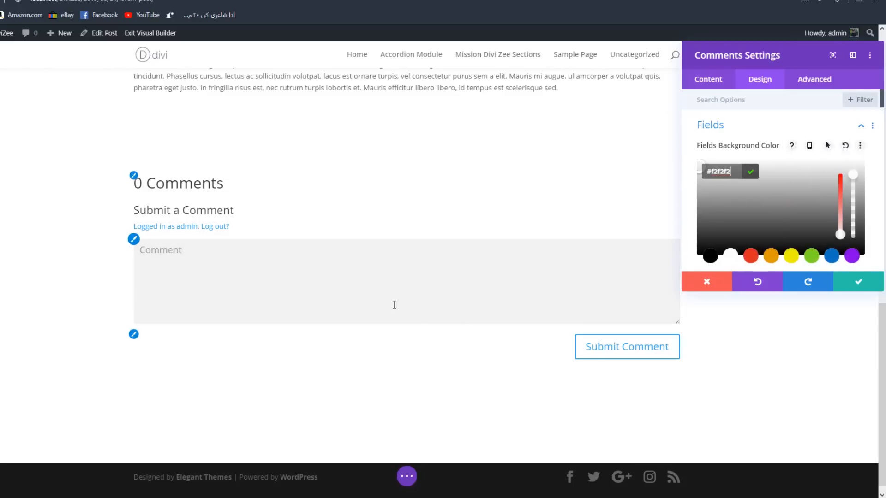
left_click(354, 275)
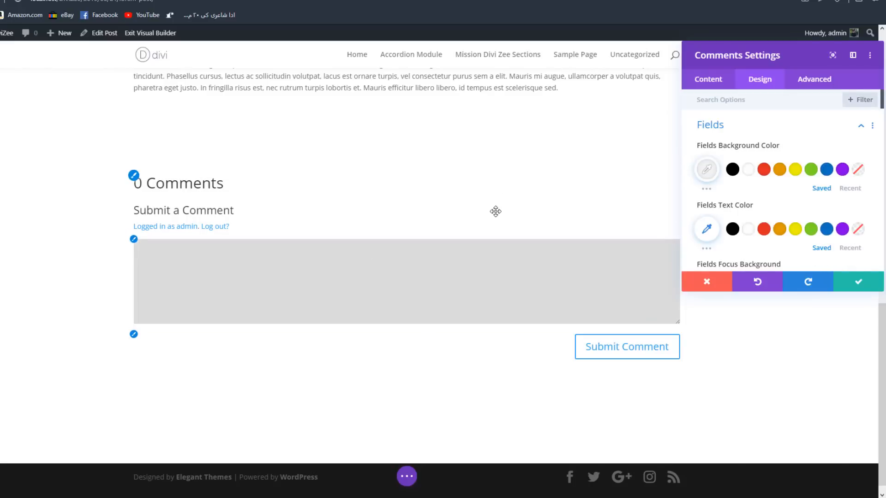
- Set the Fields Text Color to black and focus the comment box to check it
scroll(761, 164, "down", 2)
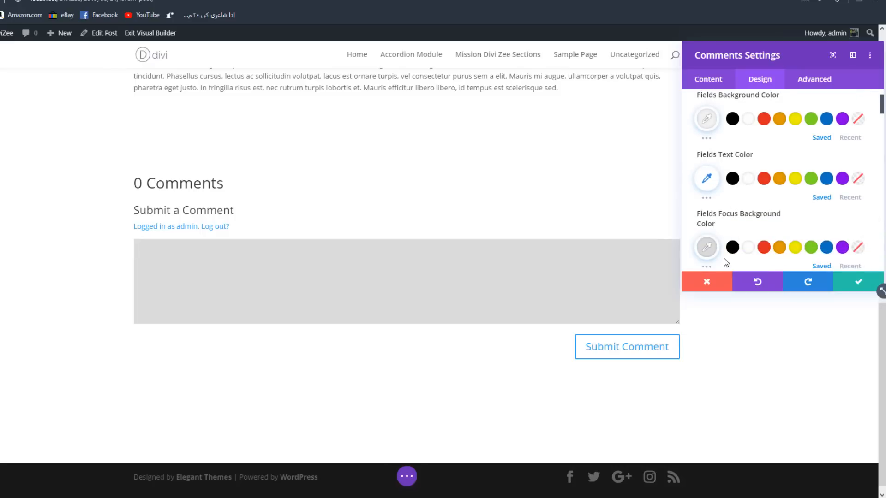
scroll(726, 262, "up", 2)
left_click(732, 229)
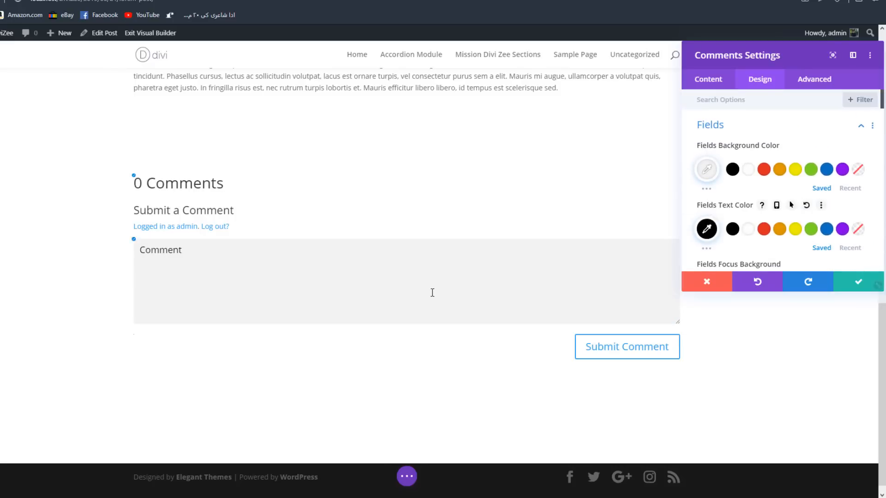
left_click(432, 292)
- Set the Fields Focus Text Color to red and enter the sample text "zxczxzxzx" in the comment box
scroll(738, 202, "down", 1)
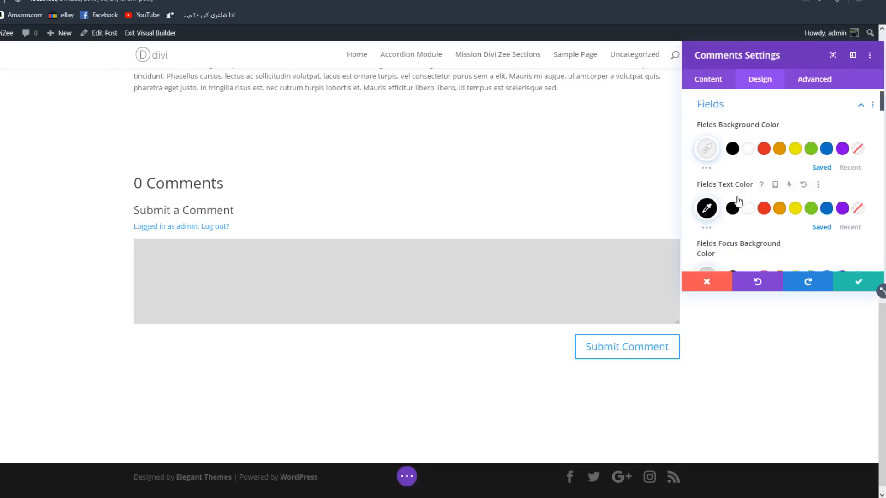
scroll(747, 198, "down", 3)
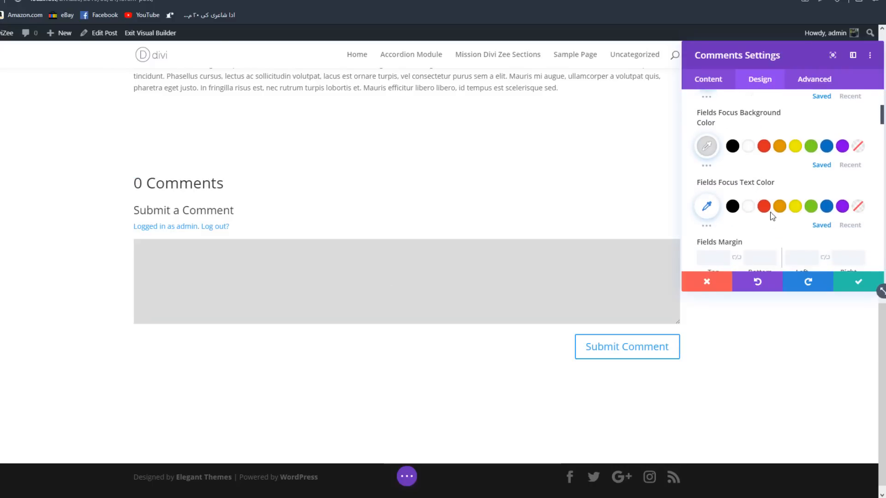
left_click(763, 206)
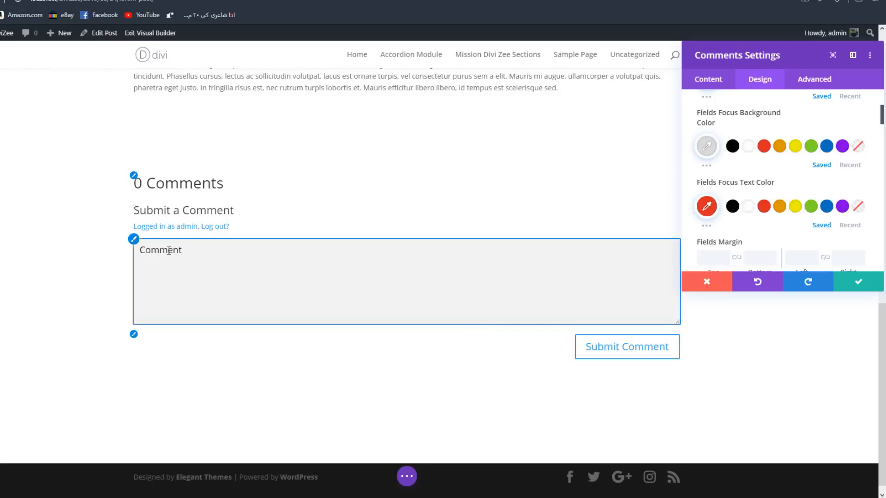
left_click(247, 277)
type("zxczxzxzx")
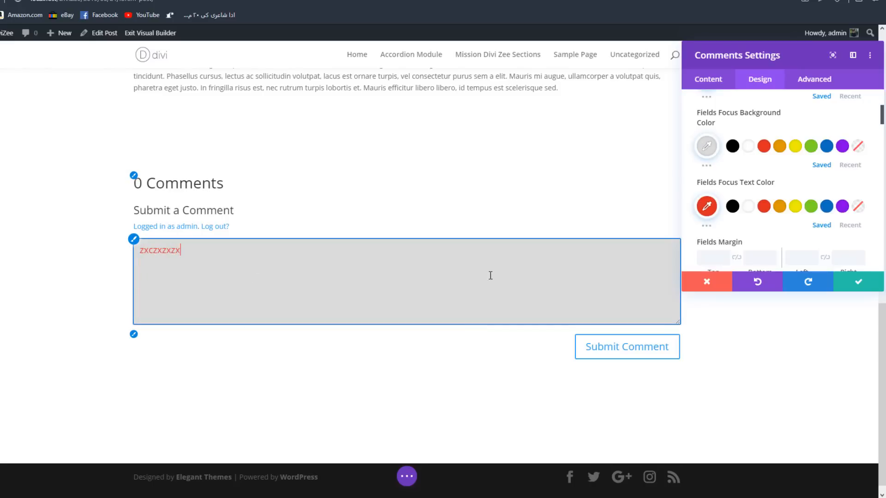
- Try light green and a darker green as the Fields Focus Text Color, testing them with more sample text in the comment box
left_click(810, 206)
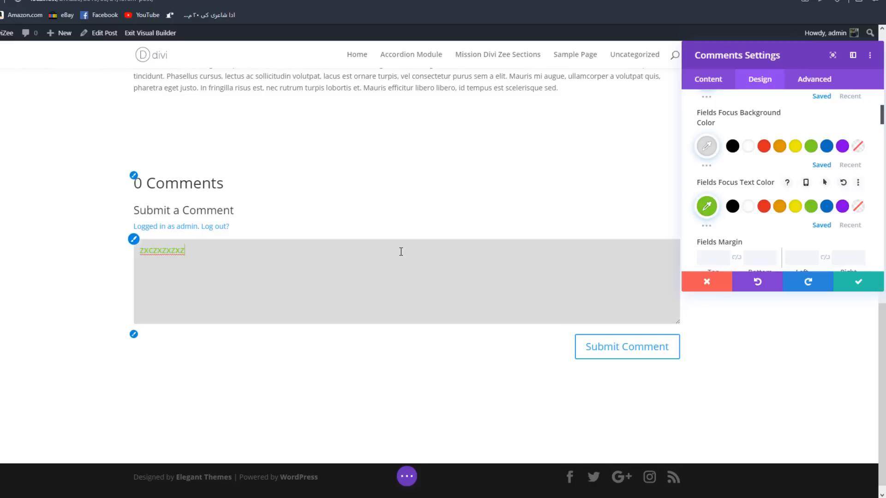
left_click(706, 207)
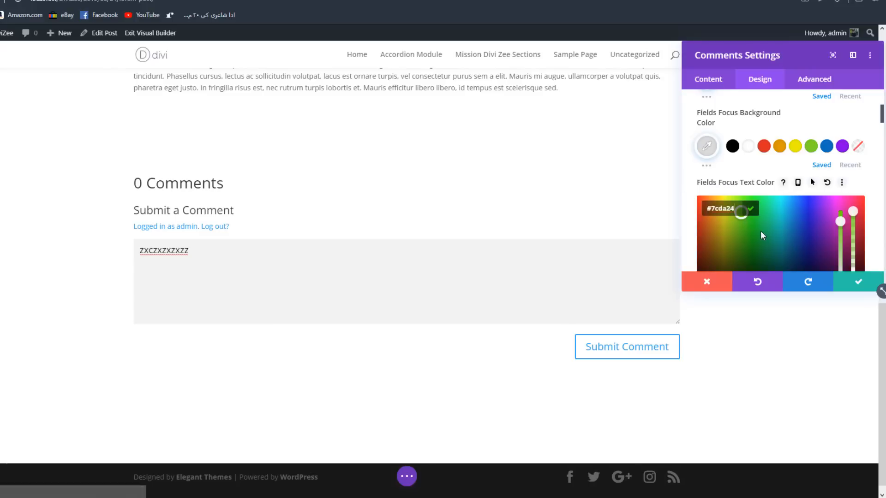
left_click_drag(762, 235, 751, 247)
left_click(302, 263)
type("zxzz")
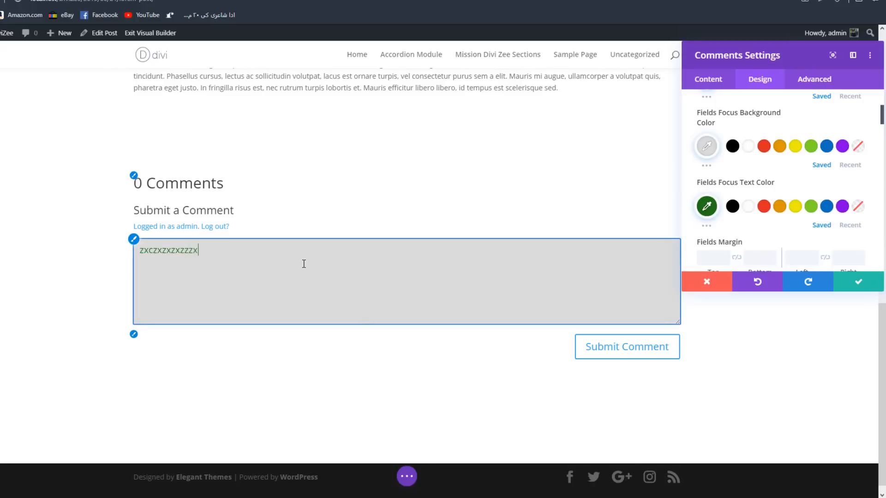
- Shorten the sample comment to "zxcz", set the Fields Focus Text Color to black, and focus the comment box to check it
key("BackSpace")
key("BackSpace")
key("BackSpace")
key("BackSpace")
key("BackSpace")
key("BackSpace")
key("BackSpace")
key("BackSpace")
key("BackSpace")
key("BackSpace")
key("BackSpace")
key("BackSpace")
left_click(732, 206)
left_click(365, 271)
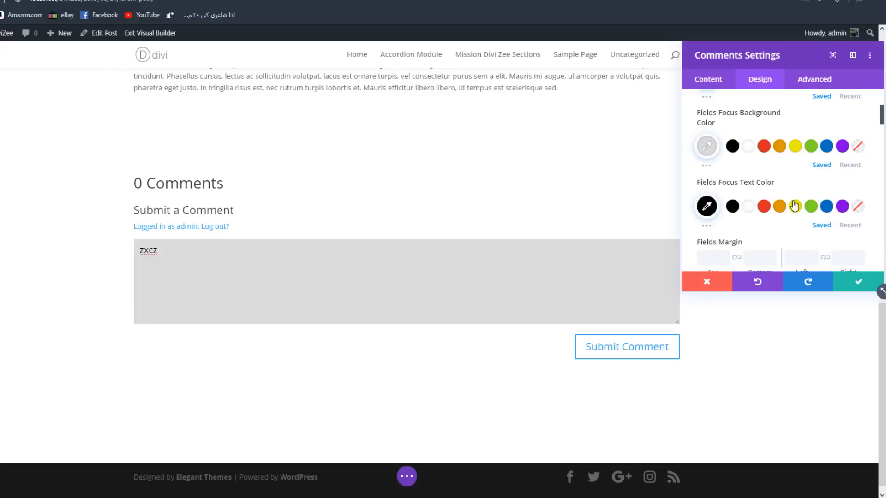
- Set the linked top and bottom Fields Padding to 26px
scroll(748, 199, "down", 2)
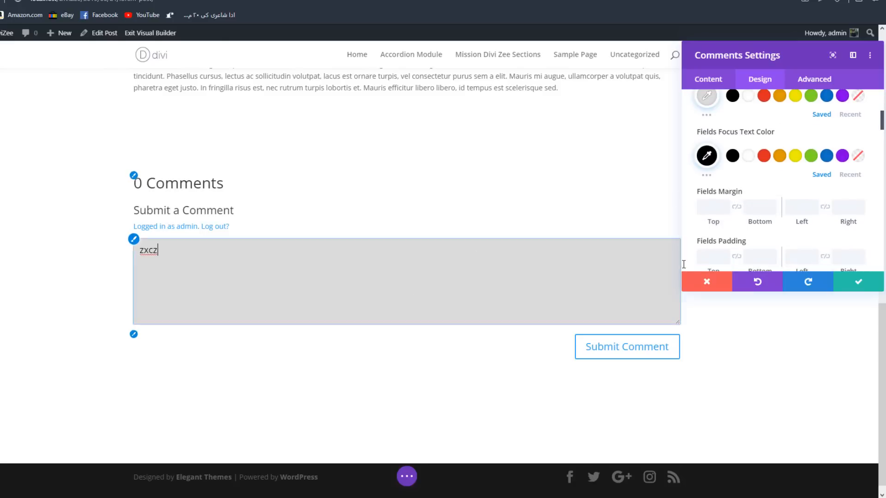
scroll(731, 209, "down", 2)
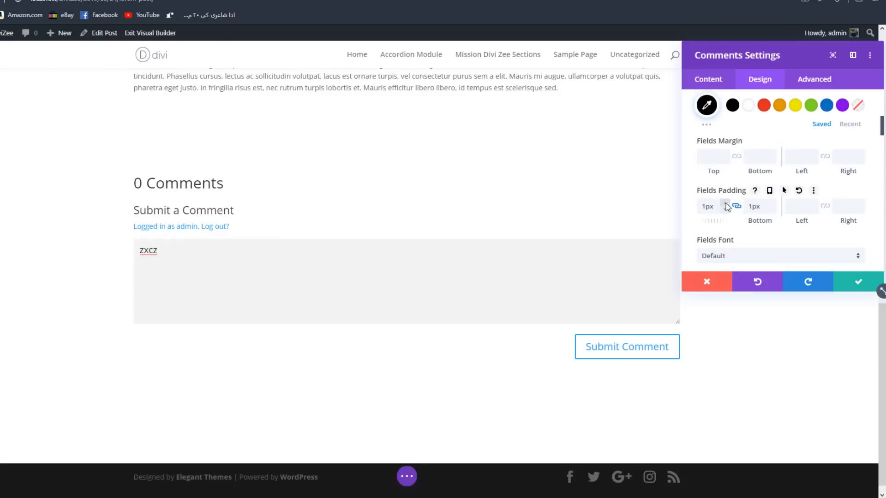
left_click(726, 203)
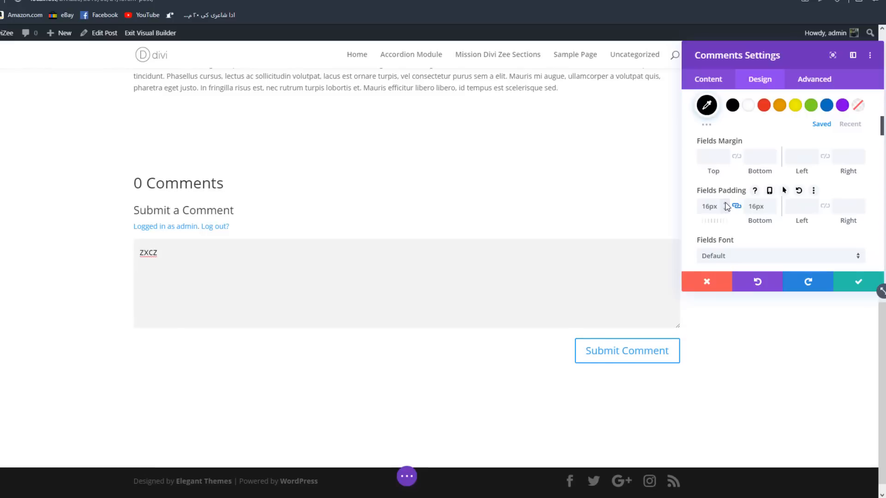
left_click(725, 203)
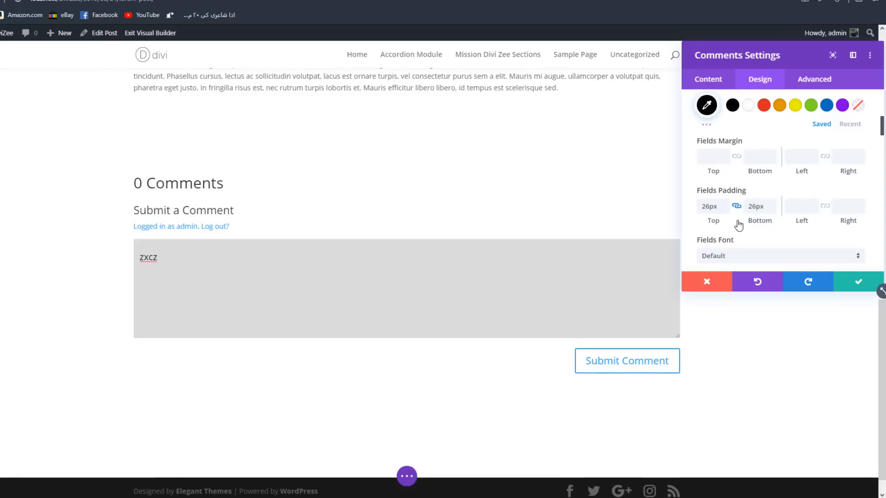
- Highlight and deselect the sample text in the comment box to examine the text that the Fields Font options affect
scroll(737, 220, "down", 1)
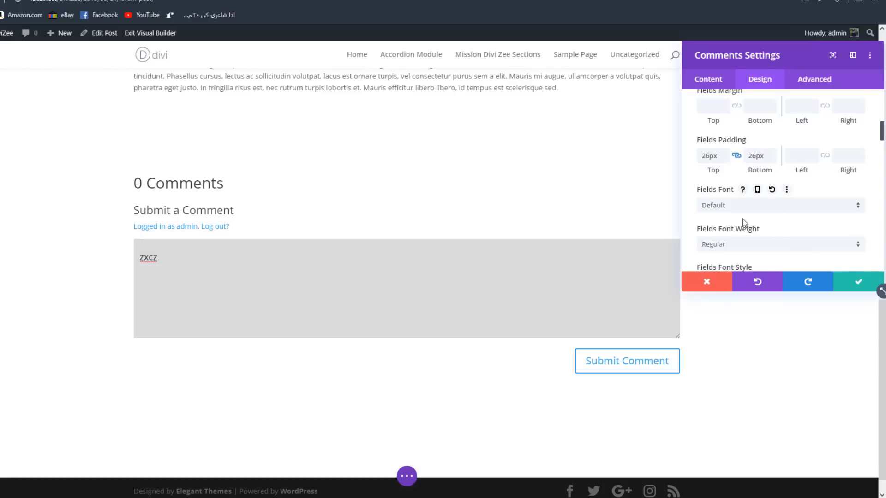
key("ctrl+a")
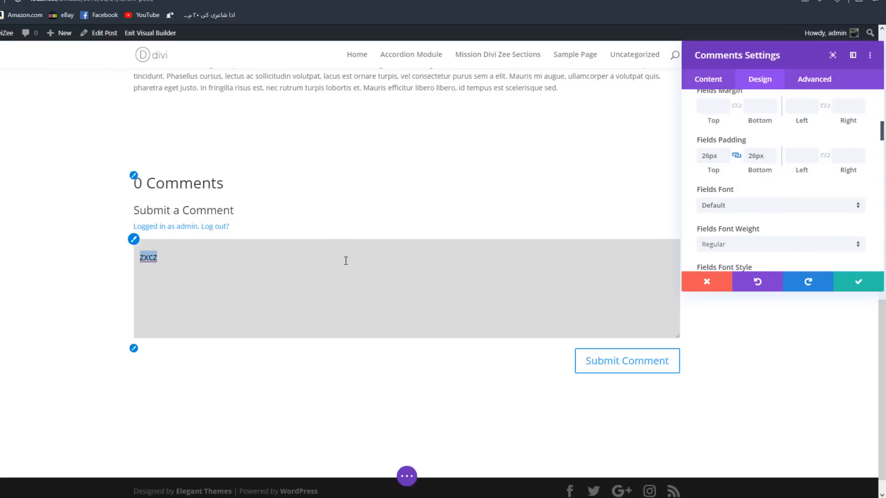
left_click(373, 281)
key("ctrl+a")
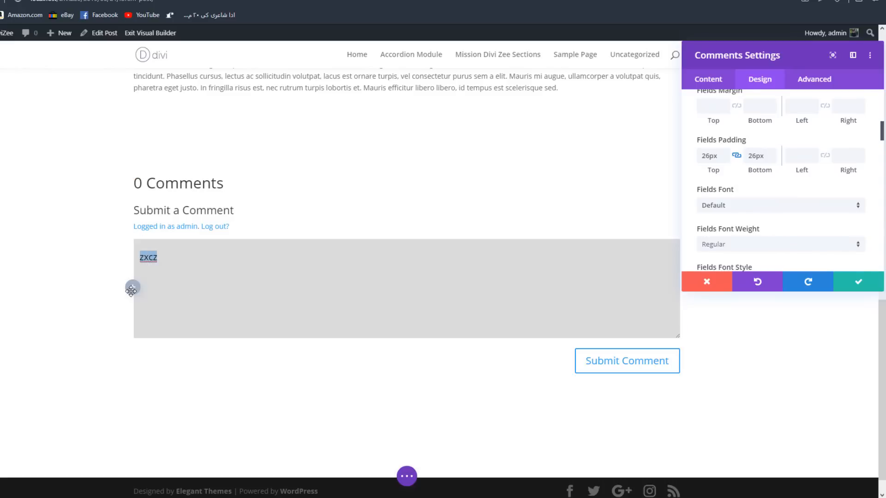
left_click(240, 284)
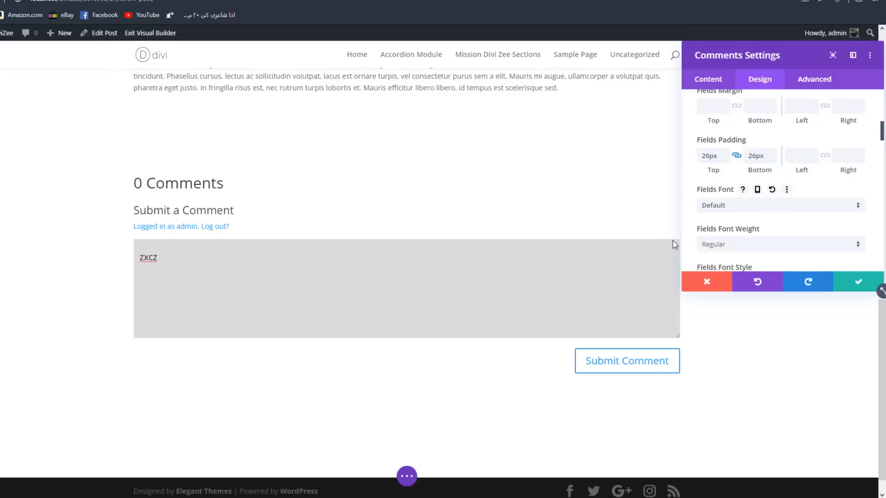
key("ctrl+a")
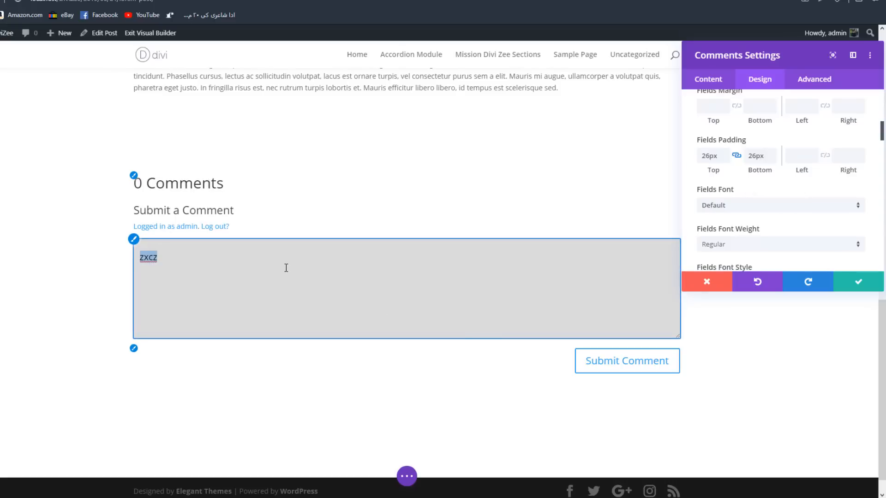
left_click(286, 268)
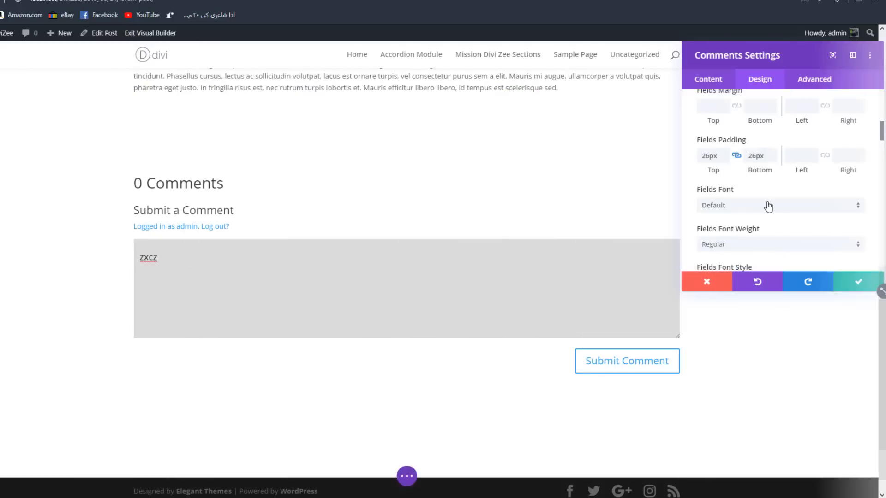
- Change the Fields Font to Amiko and focus the comment box to check the sample text
left_click(751, 206)
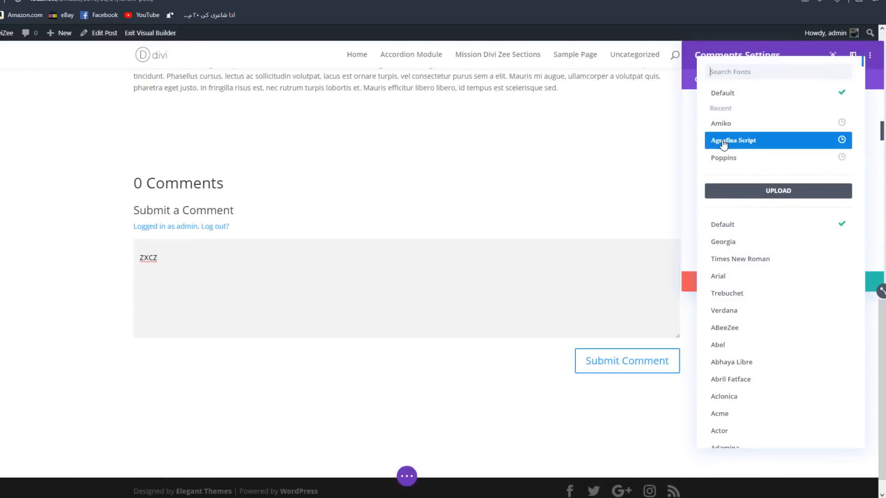
left_click(719, 124)
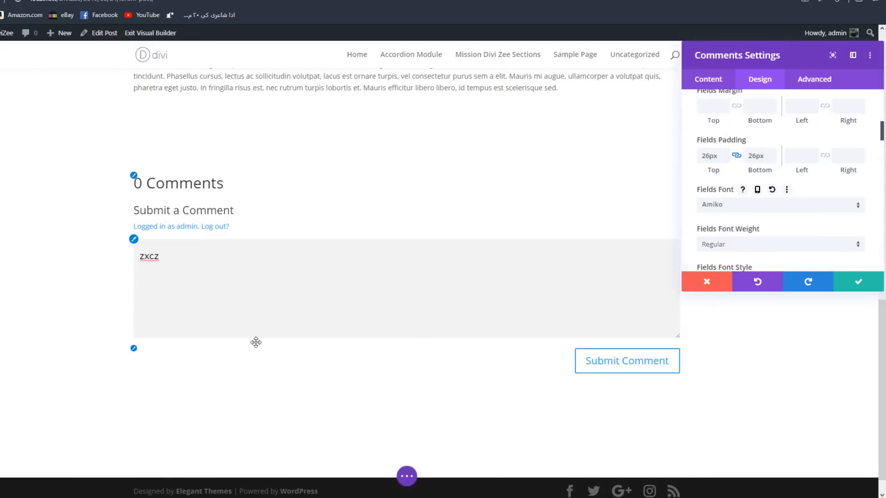
left_click(320, 263)
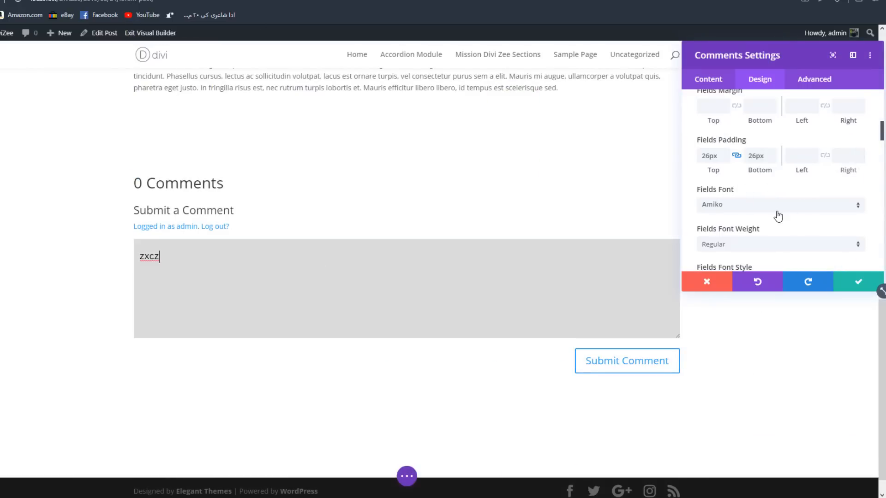
- Review the Fields font style, text alignment, text size, letter spacing and line height options
scroll(777, 215, "down", 2)
scroll(761, 193, "down", 2)
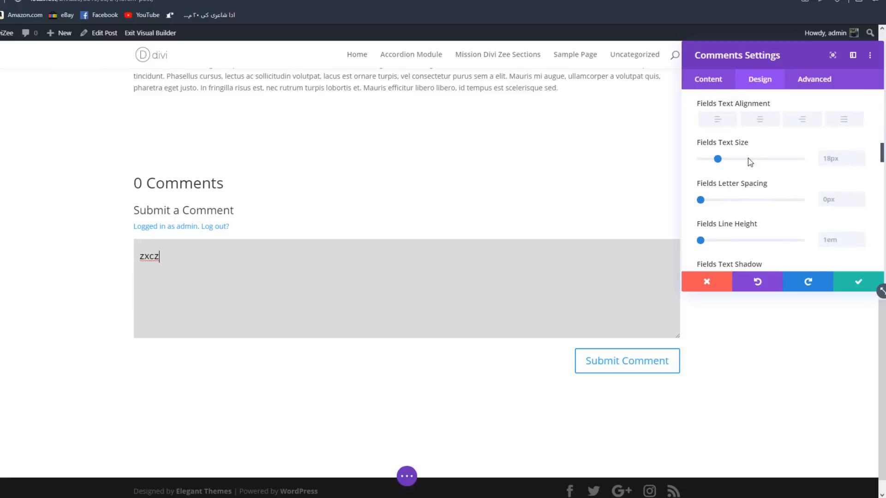
scroll(745, 185, "up", 1)
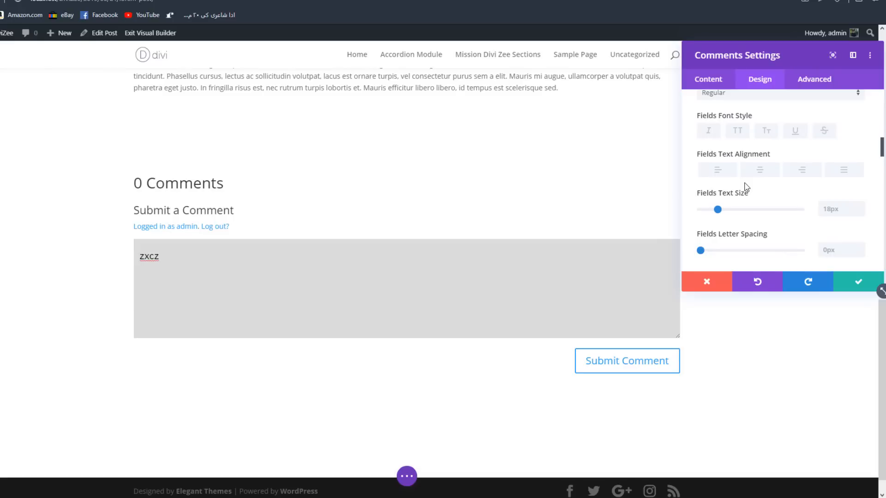
scroll(771, 186, "down", 2)
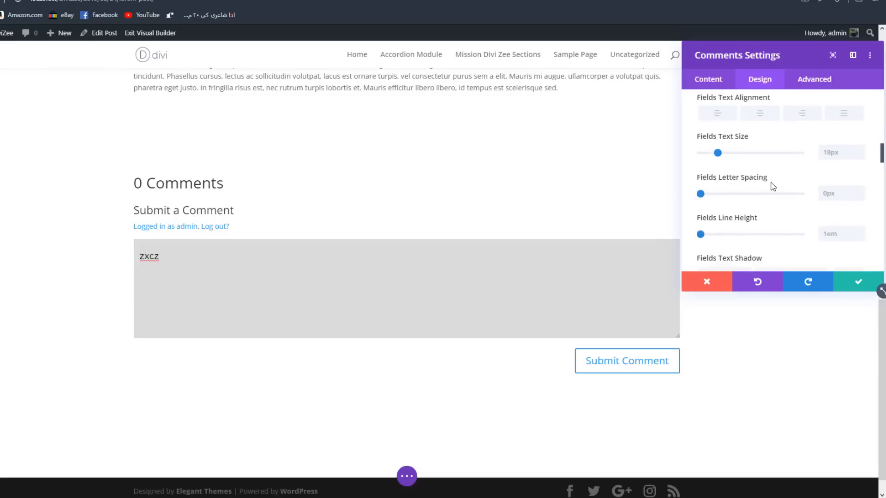
scroll(773, 185, "up", 1)
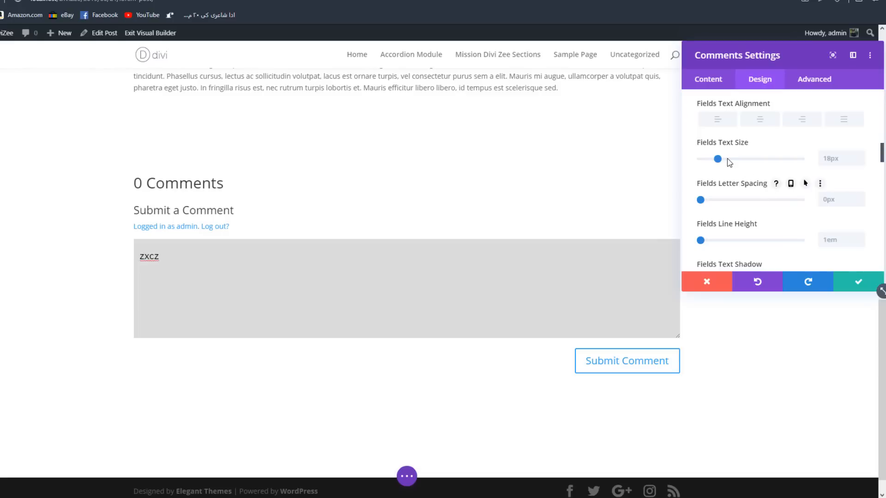
- Move the Comments Settings window and try linked Fields Rounded Corners of 74px on the comment box
scroll(727, 158, "down", 5)
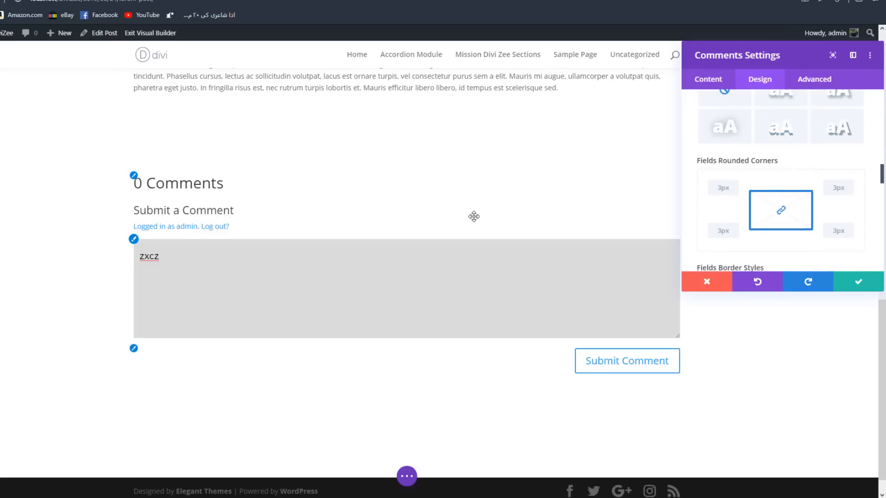
left_click_drag(879, 286, 366, 334)
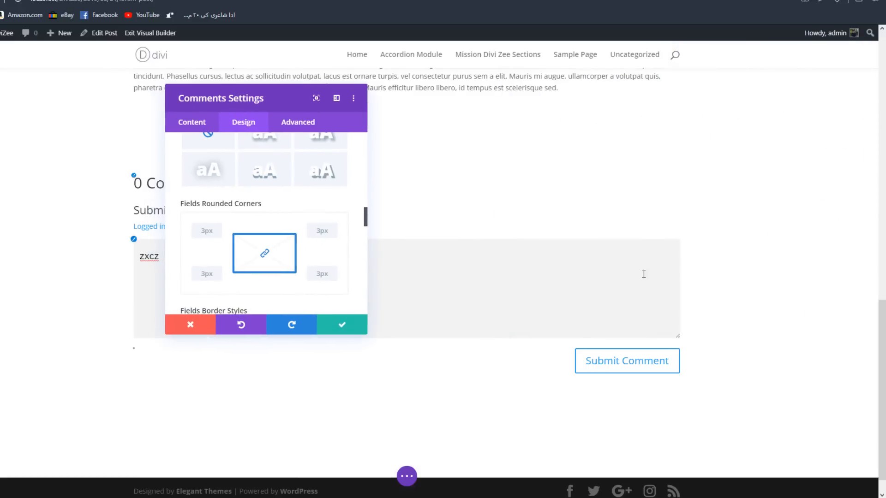
left_click(333, 228)
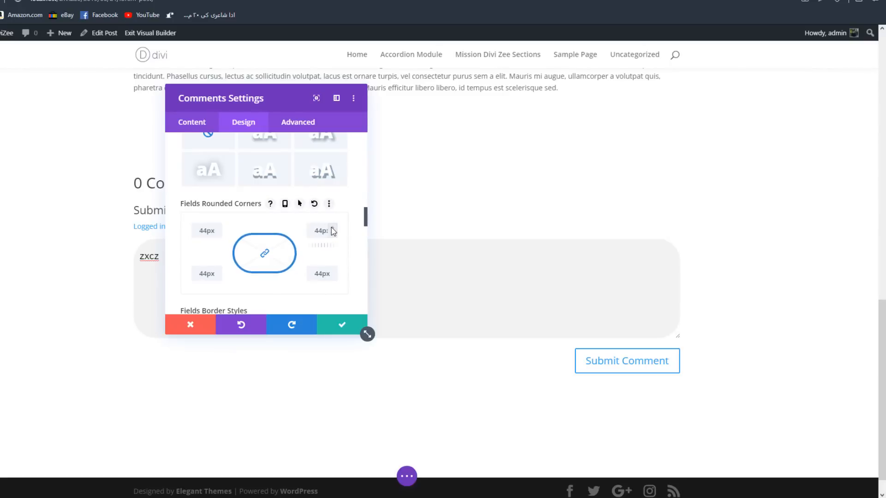
left_click_drag(267, 100, 468, 110)
left_click(186, 290)
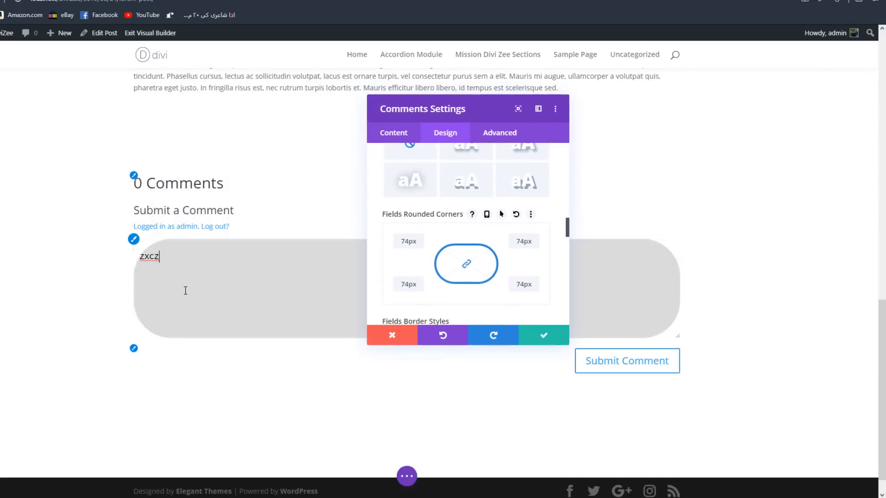
- Set all four linked Fields Rounded Corners to 5px
left_click(536, 244)
left_click(532, 246)
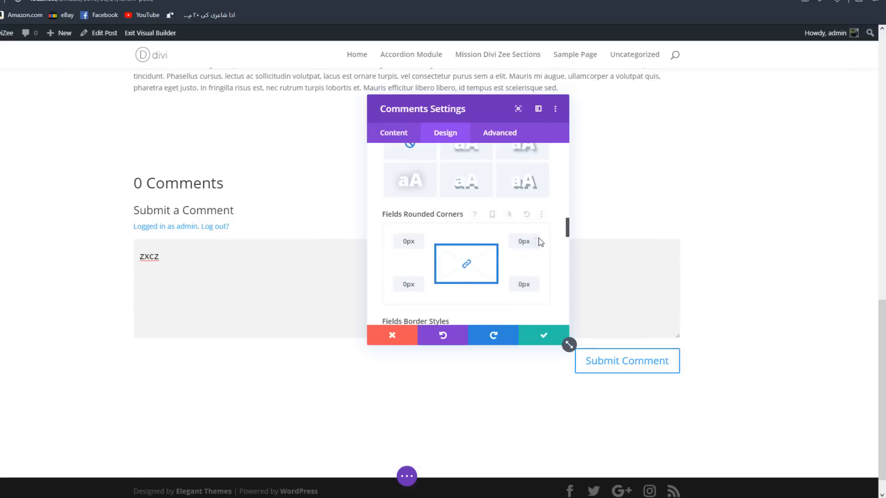
left_click(532, 239)
left_click(531, 239)
- Give the comment fields a bottom border with a width of 2px
scroll(438, 243, "down", 2)
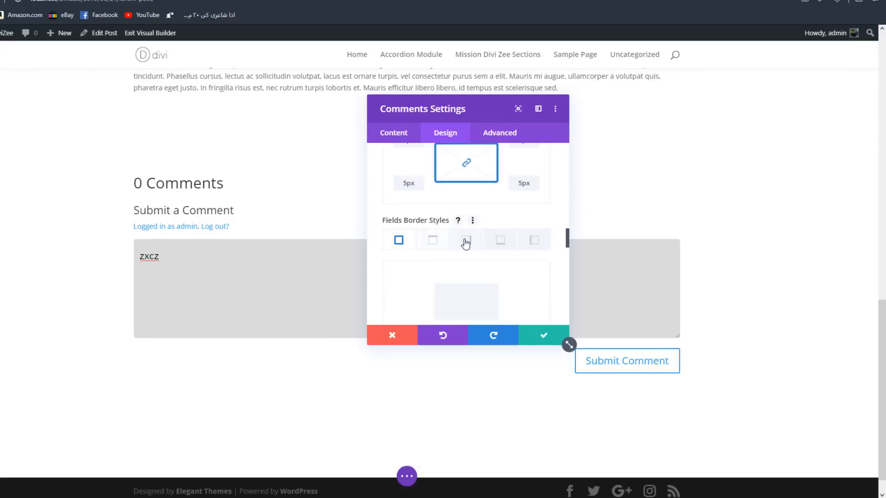
left_click(502, 241)
scroll(484, 250, "down", 3)
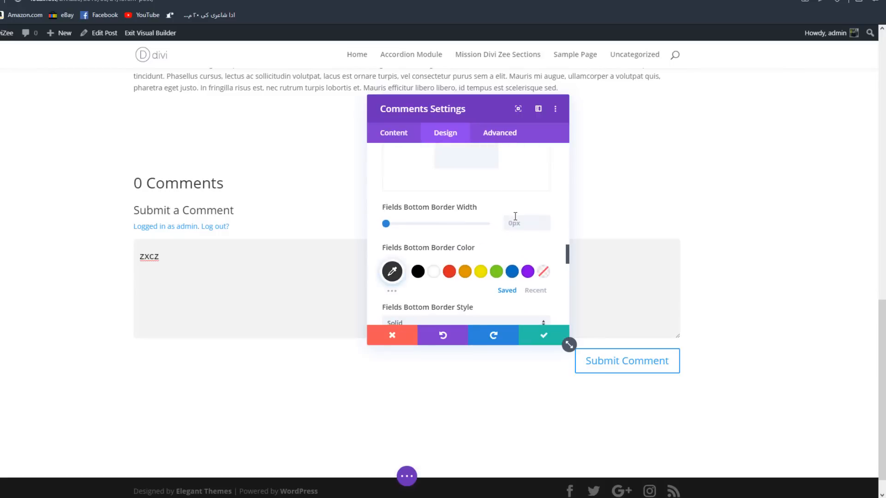
left_click(546, 222)
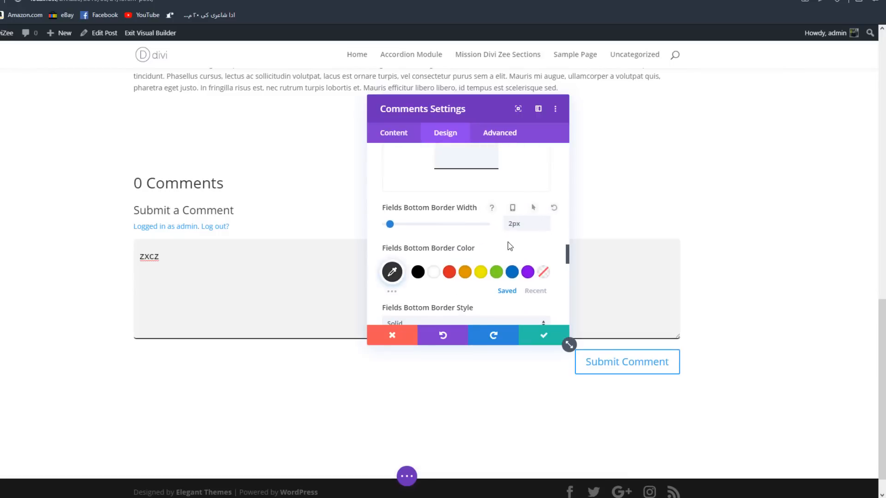
- Set the Fields Bottom Border Color to the recently used bright green and move the settings window aside
left_click(499, 277)
left_click(392, 272)
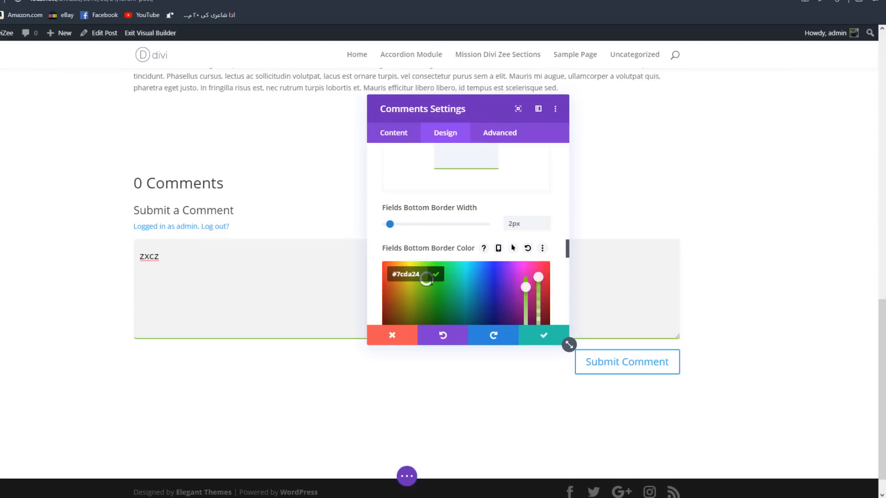
left_click(533, 236)
left_click(539, 292)
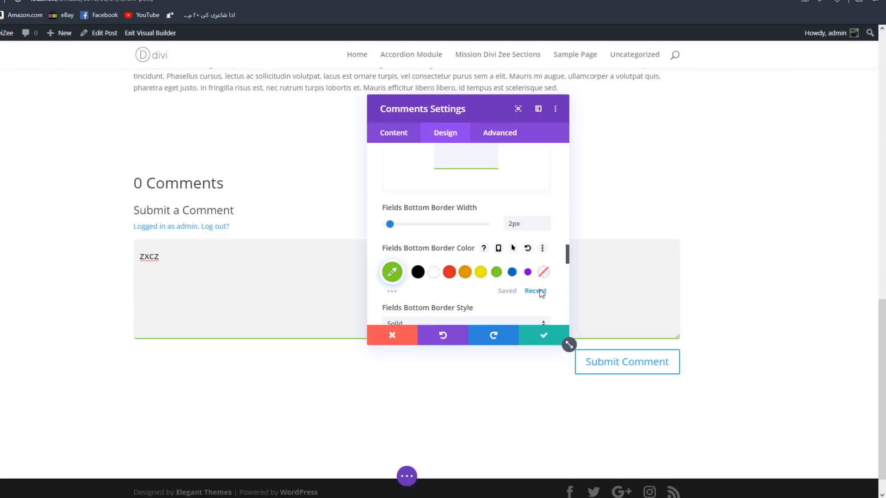
left_click(528, 272)
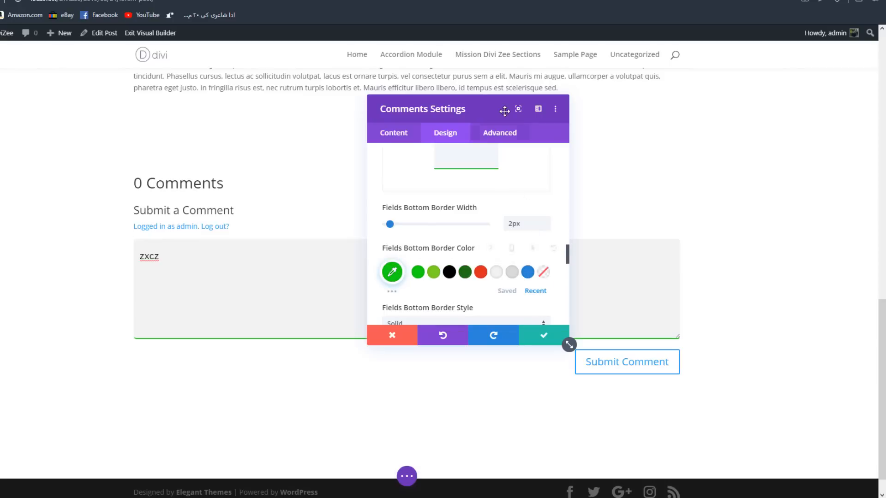
left_click_drag(545, 112, 662, 109)
- Switch the comment box in and out of focus to check its green bottom border and focus background
scroll(567, 237, "down", 3)
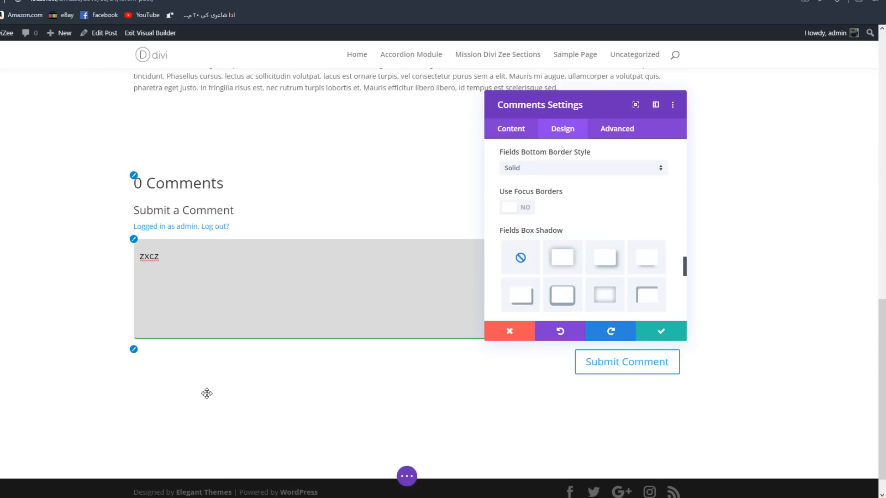
left_click(54, 283)
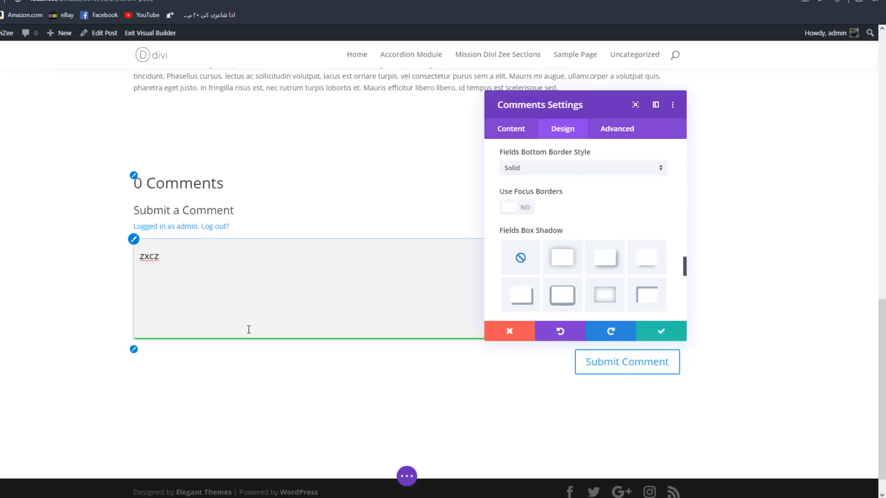
left_click(314, 289)
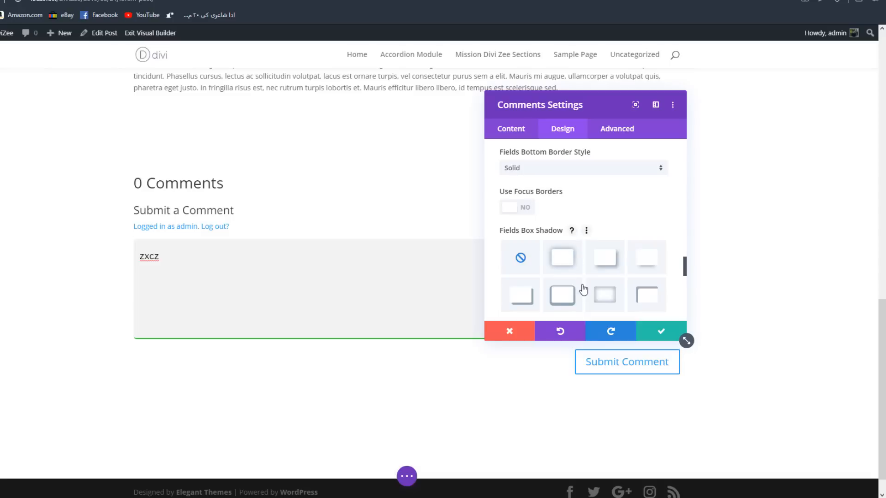
- Compare Fields Box Shadow presets and apply the soft shadow that surrounds the field on all sides
left_click(567, 253)
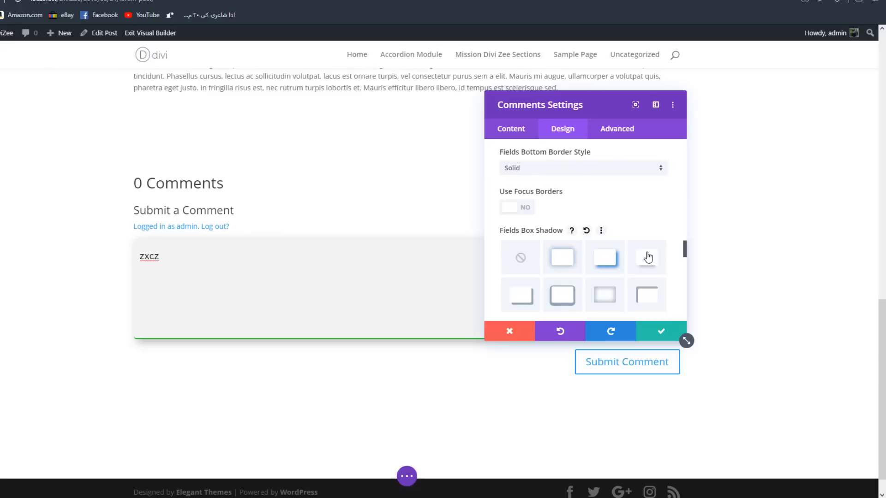
left_click(614, 247)
scroll(613, 247, "down", 3)
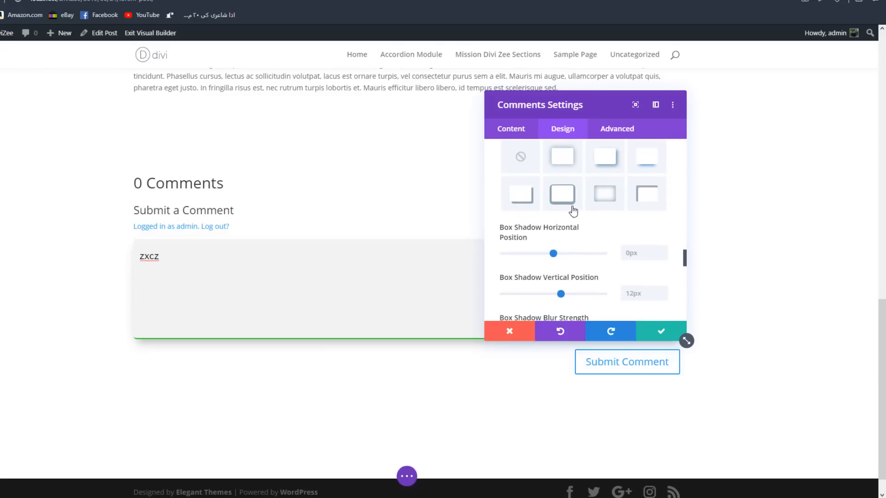
left_click(561, 156)
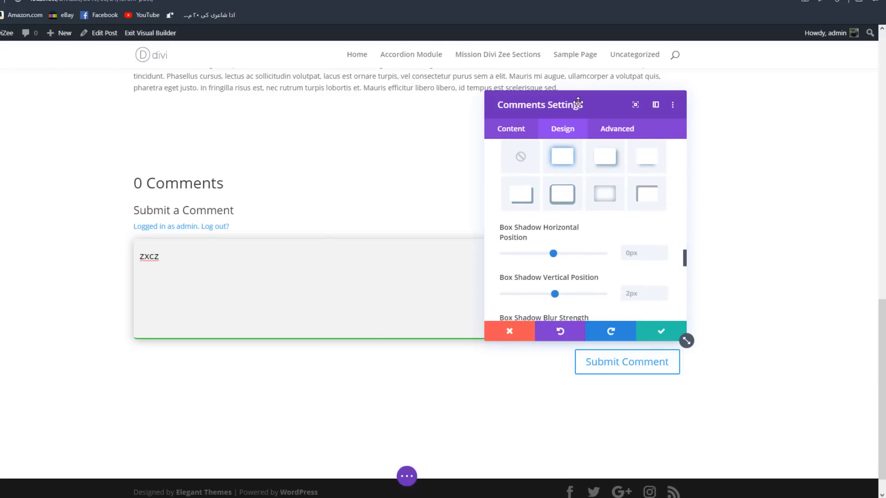
left_click_drag(577, 103, 557, 89)
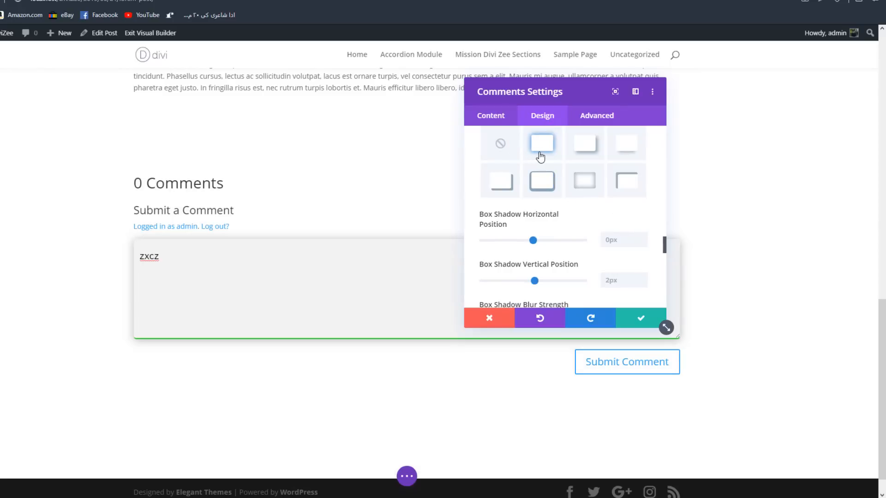
- Set the Title Font of the comments heading to Poppins in the Title Text options
scroll(549, 184, "down", 2)
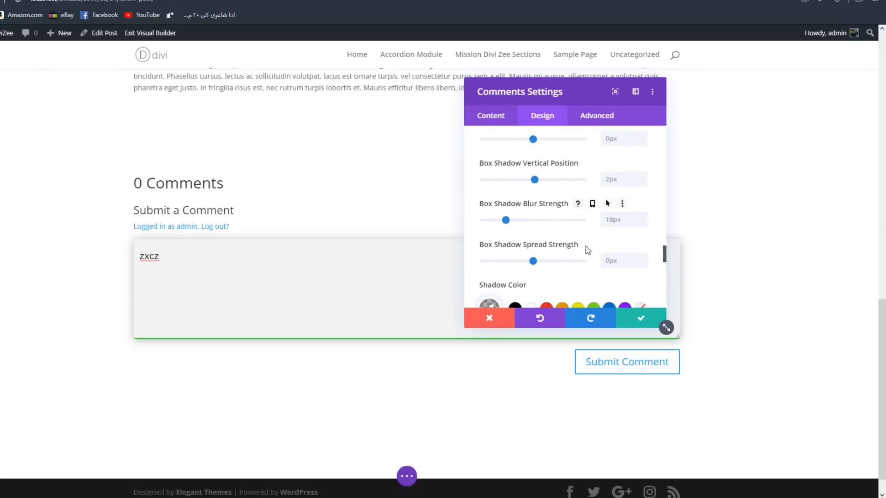
scroll(600, 229, "down", 1)
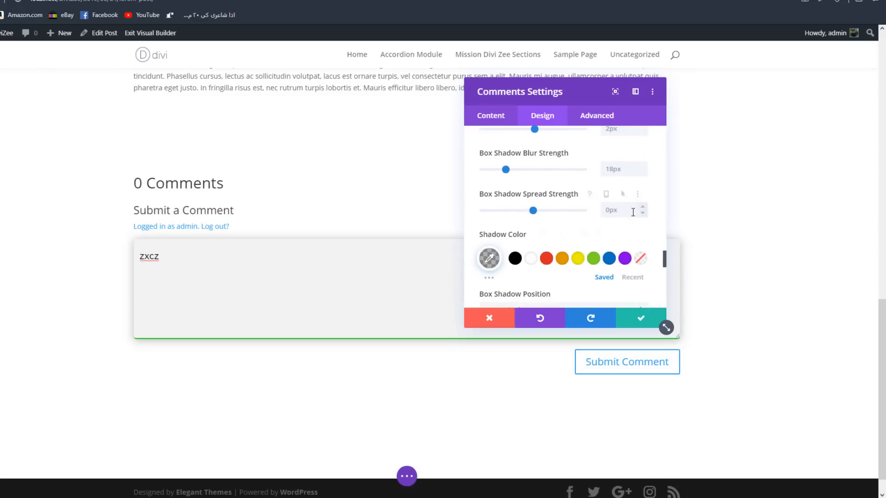
scroll(633, 212, "down", 2)
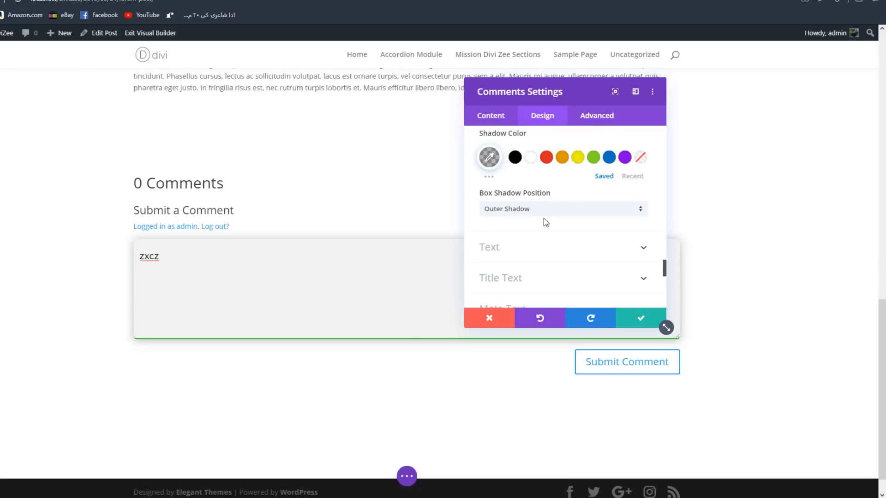
scroll(511, 247, "down", 1)
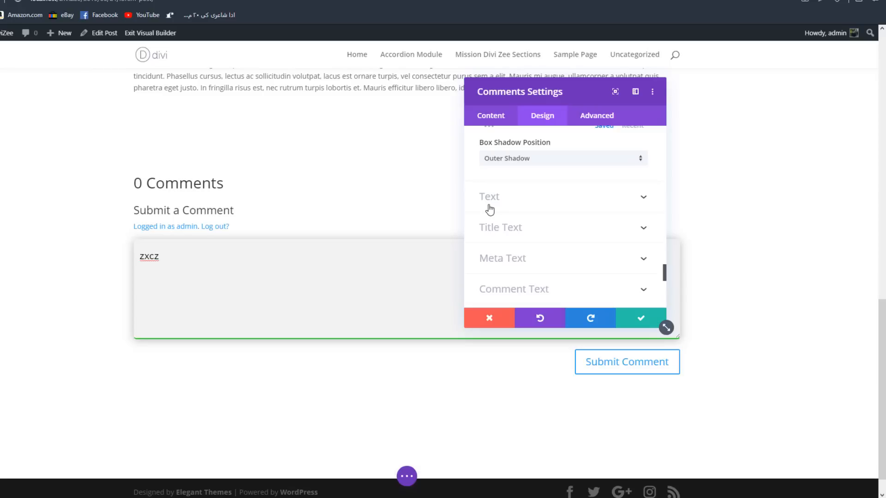
left_click(507, 225)
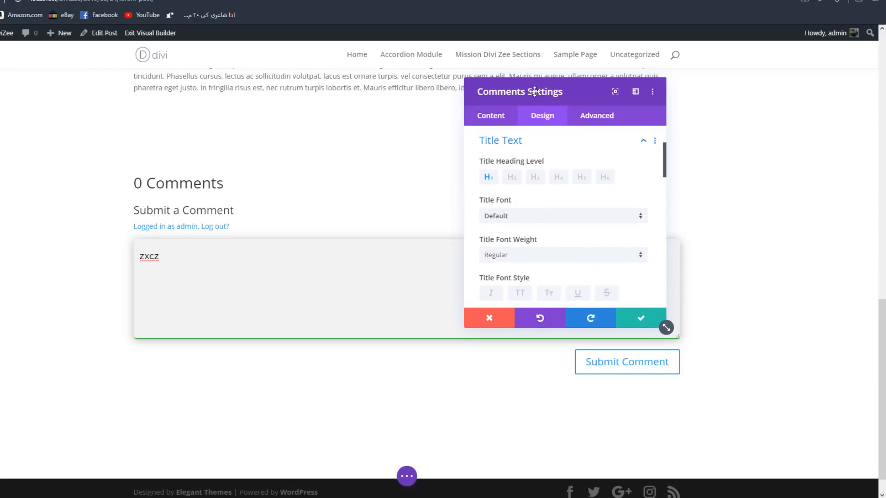
left_click_drag(535, 91, 541, 170)
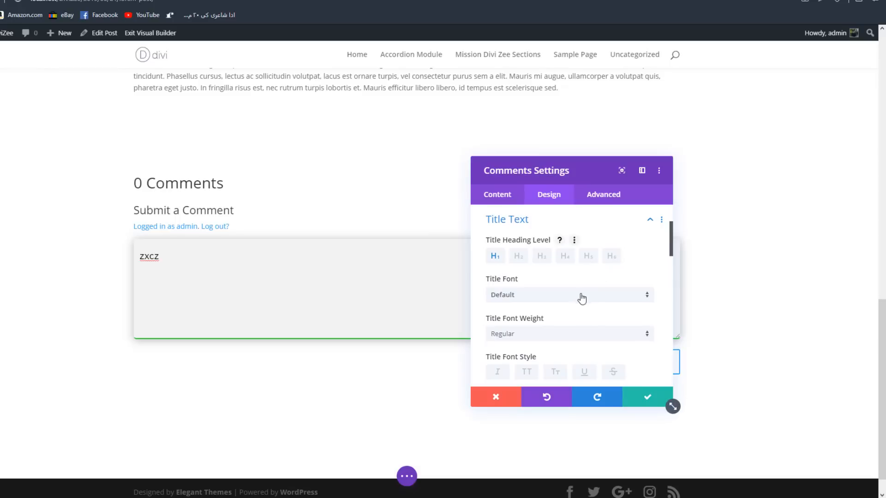
left_click(522, 295)
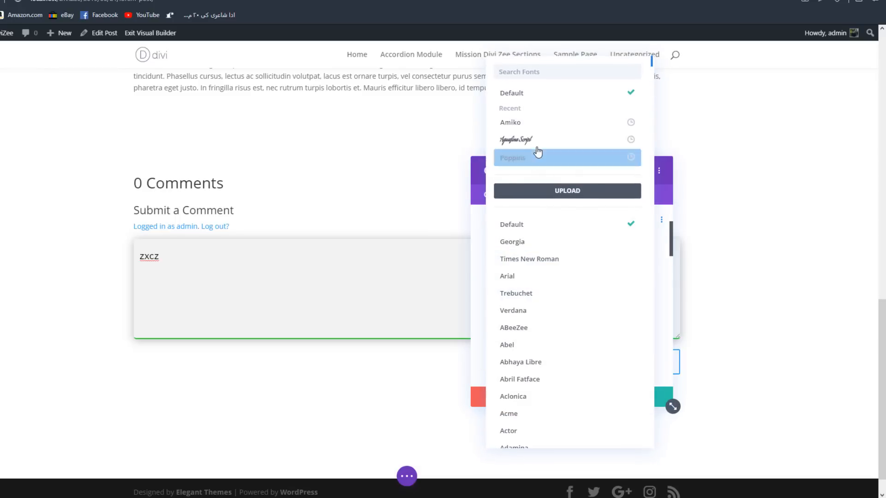
left_click(519, 158)
- Make the comments title uppercase and center its text alignment
scroll(552, 259, "down", 2)
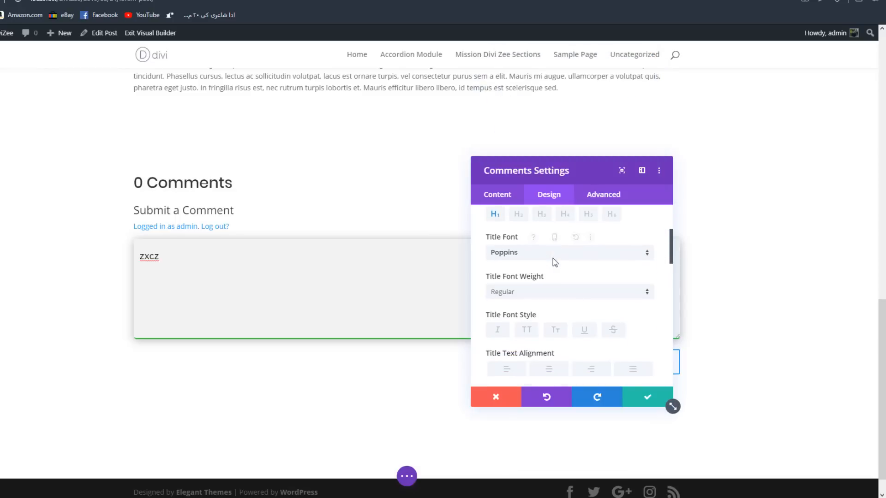
left_click(529, 325)
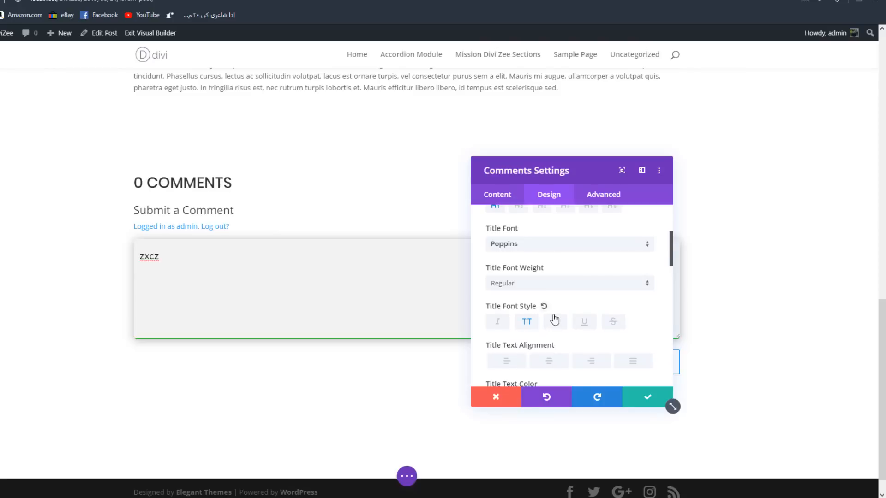
scroll(559, 296, "down", 4)
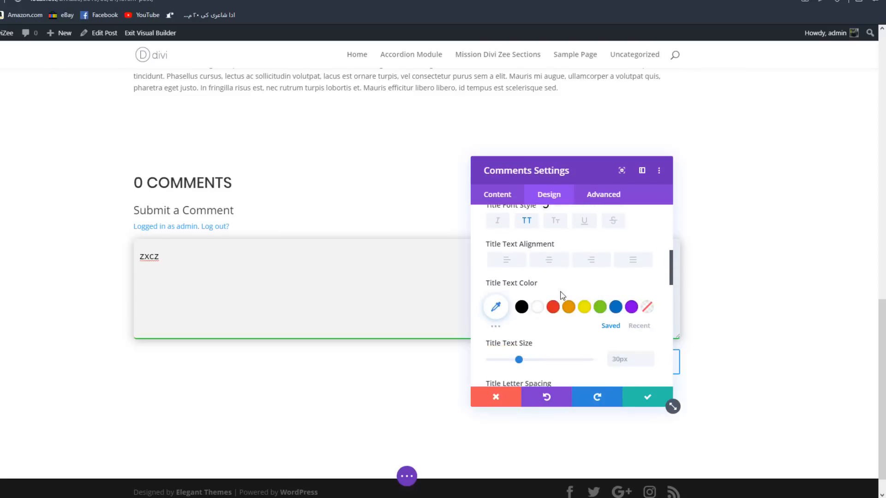
left_click(549, 260)
- Set the Title Letter Spacing to 5px and the Title Line Height to 1.8em
scroll(618, 297, "down", 2)
scroll(629, 310, "down", 1)
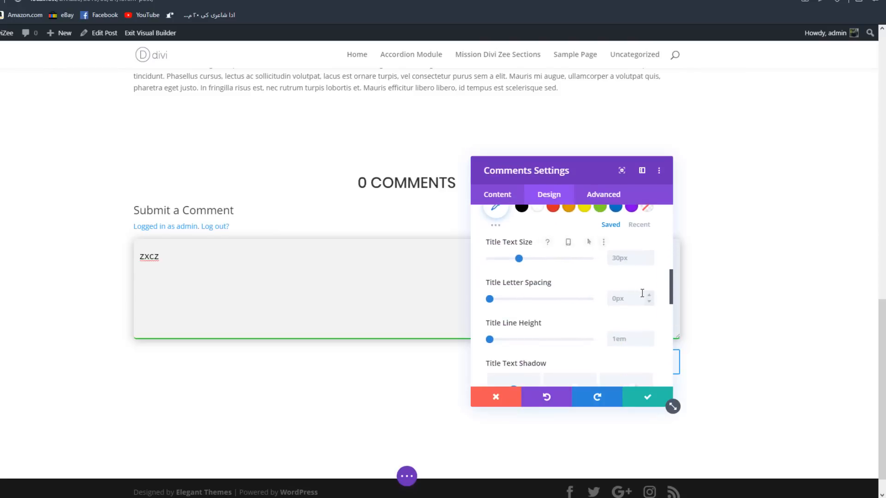
left_click(649, 297)
left_click(649, 297)
left_click(649, 298)
left_click(649, 297)
left_click(649, 298)
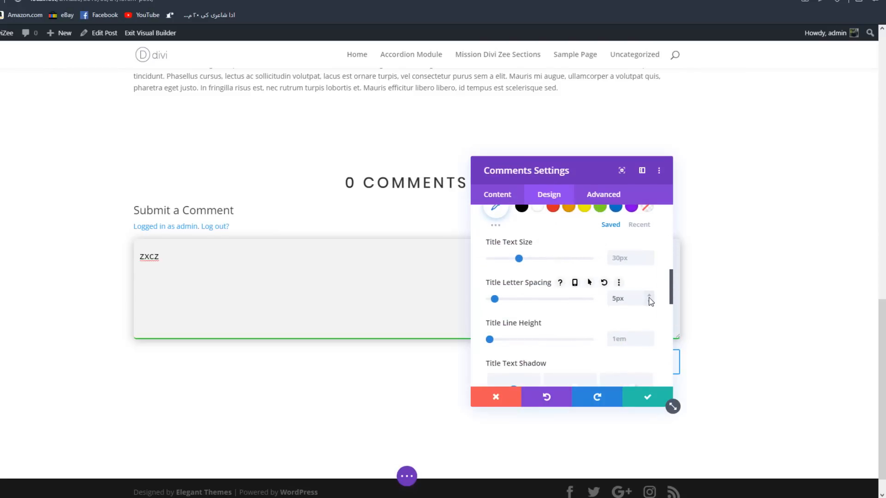
left_click(650, 336)
left_click(650, 336)
left_click(649, 336)
left_click(650, 337)
left_click(650, 337)
left_click(649, 336)
left_click(650, 337)
left_click(650, 336)
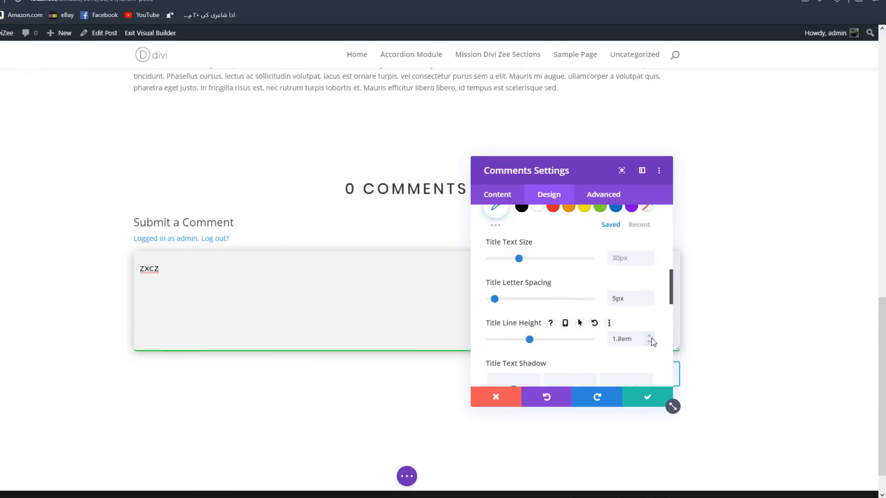
- Examine the comment details, comment text and buttons on the already designed example post
scroll(553, 298, "down", 1)
scroll(553, 298, "down", 5)
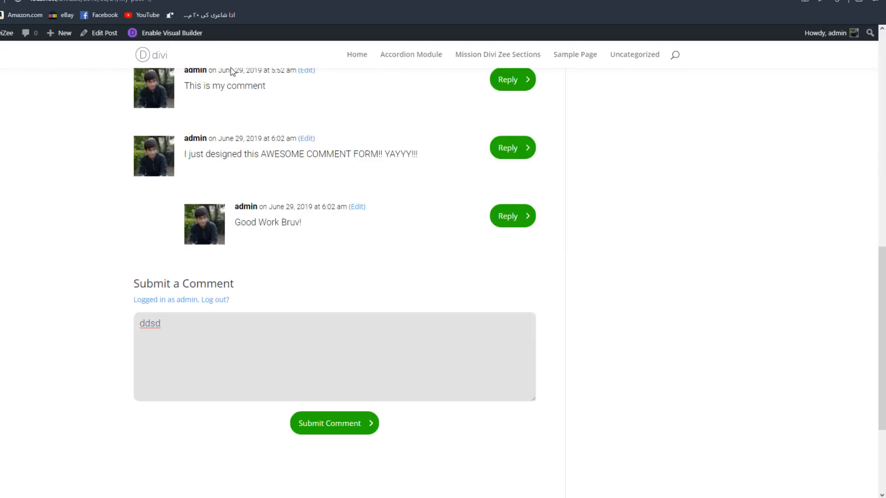
scroll(210, 121, "up", 1)
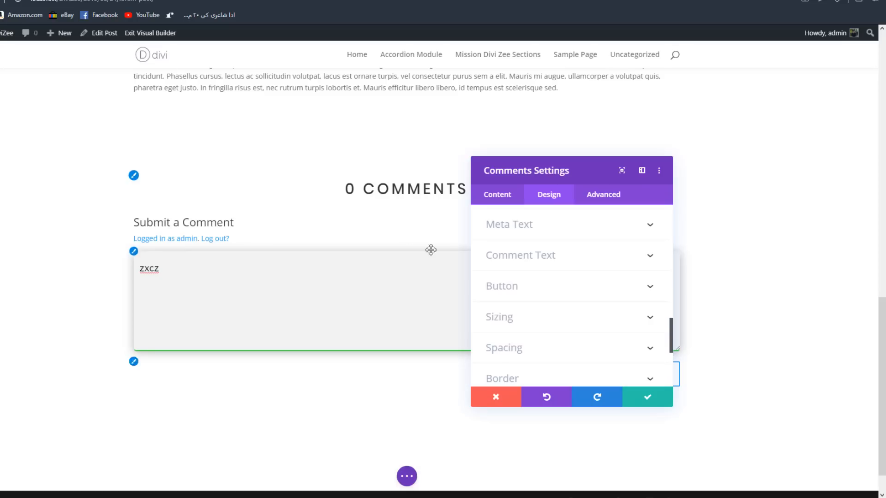
- Open the Meta Text options for viewing and save the Comments module settings
scroll(517, 226, "down", 1)
left_click(515, 224)
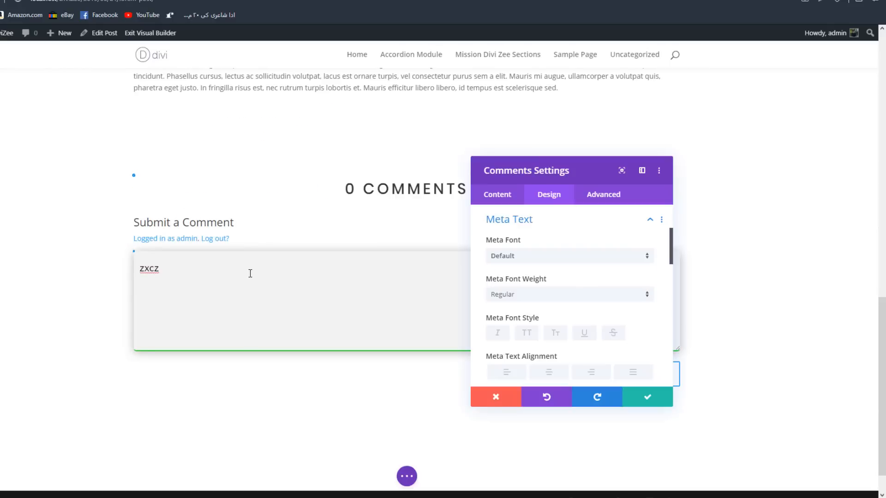
left_click(442, 267)
left_click(657, 402)
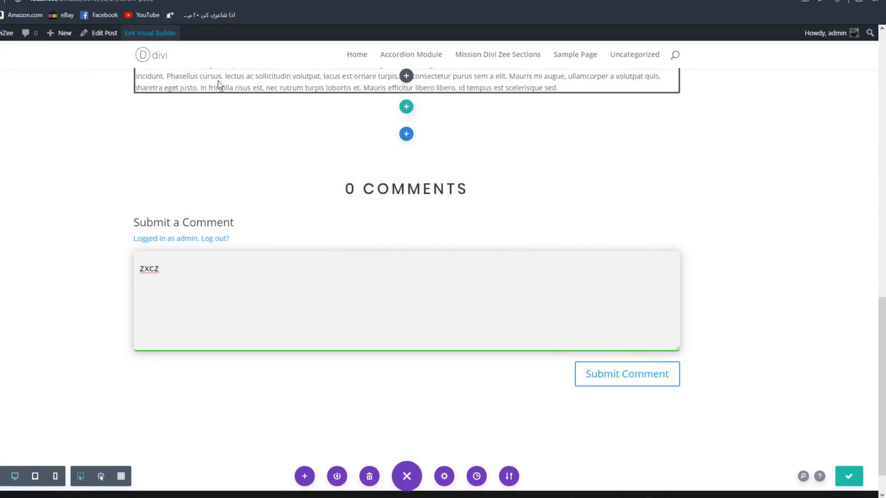
- Submit the comment "This is my first DIVI comment!" on the live Lorem Post
scroll(220, 85, "down", 15)
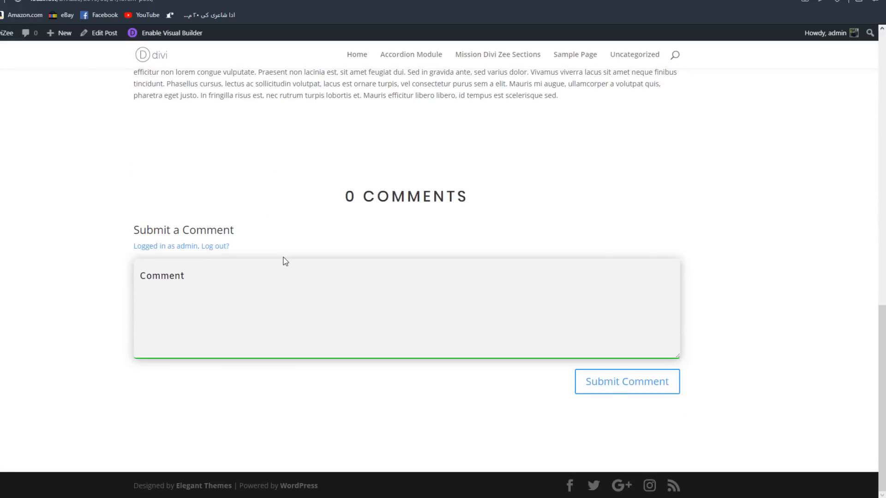
left_click(275, 278)
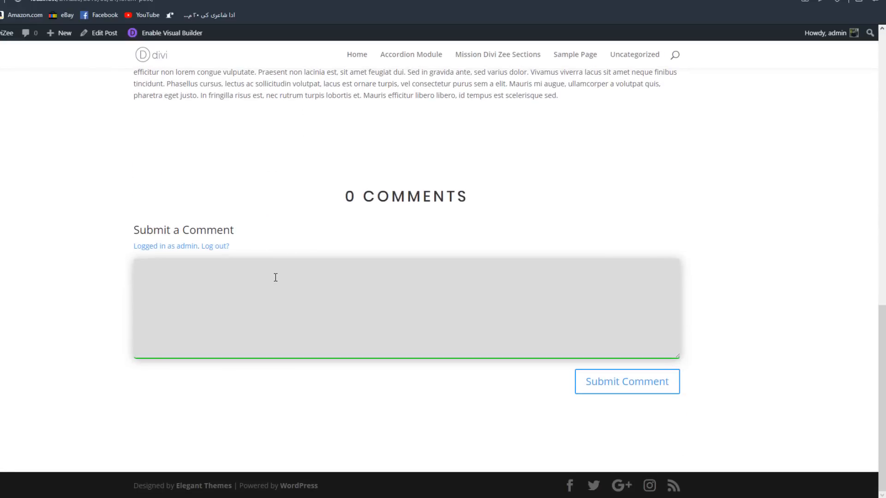
type("This is my first DIVI comment!")
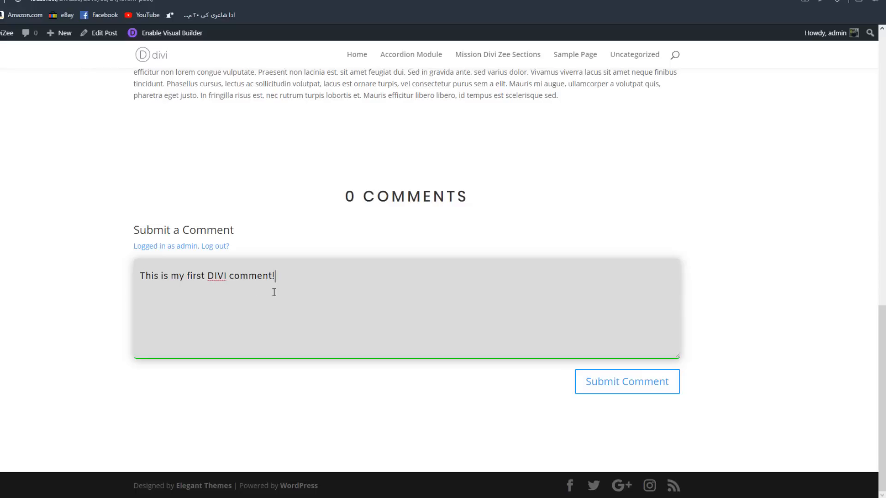
left_click(623, 392)
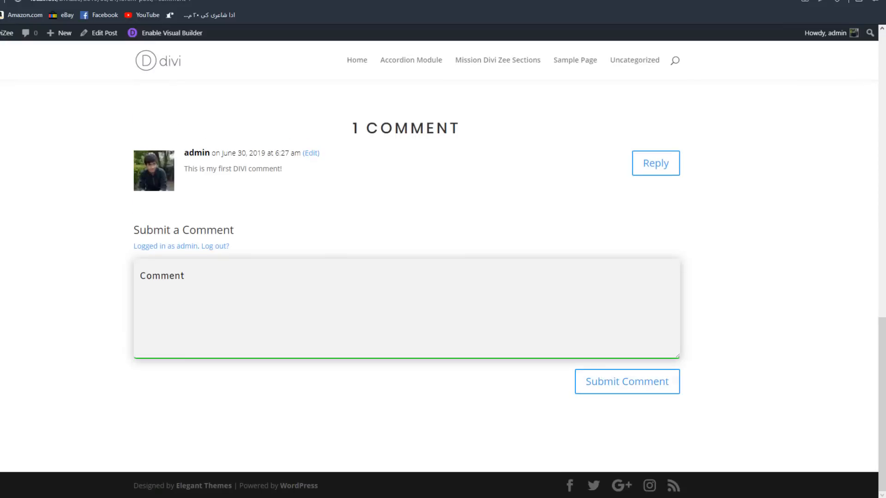
- Enable the Visual Builder on the Lorem Post and open the Comments module settings beside the posted comment
scroll(276, 203, "up", 1)
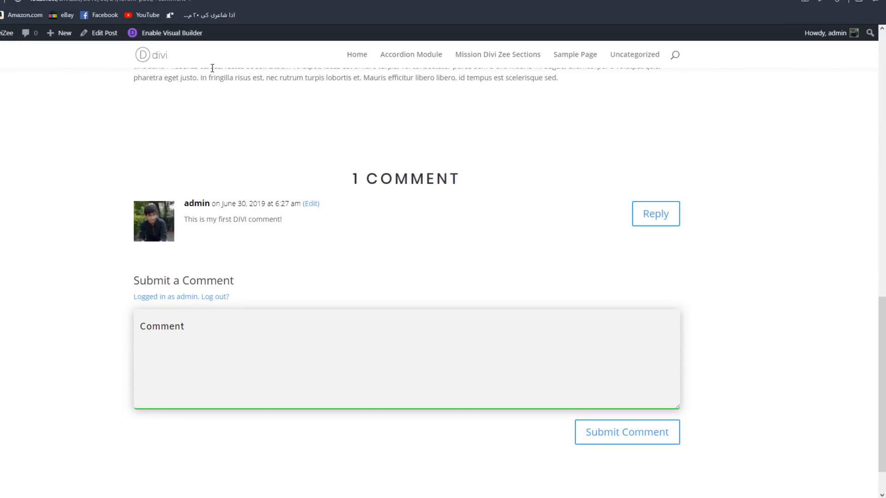
left_click(192, 32)
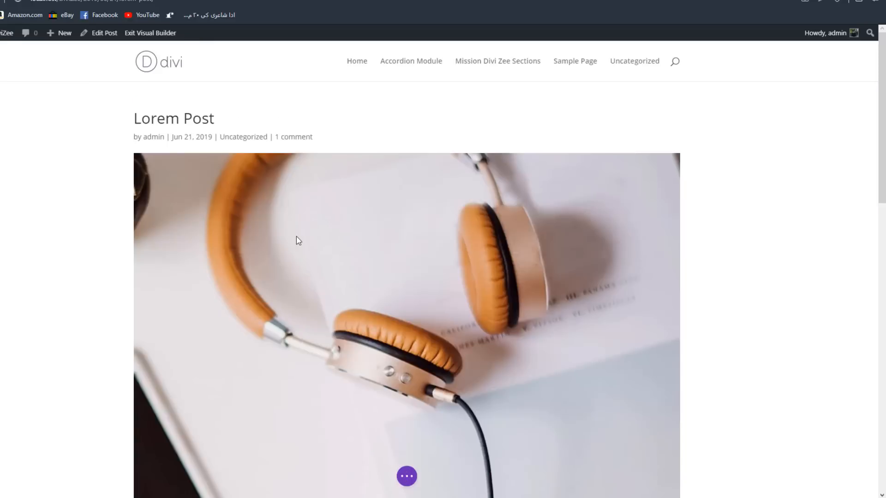
scroll(297, 236, "down", 15)
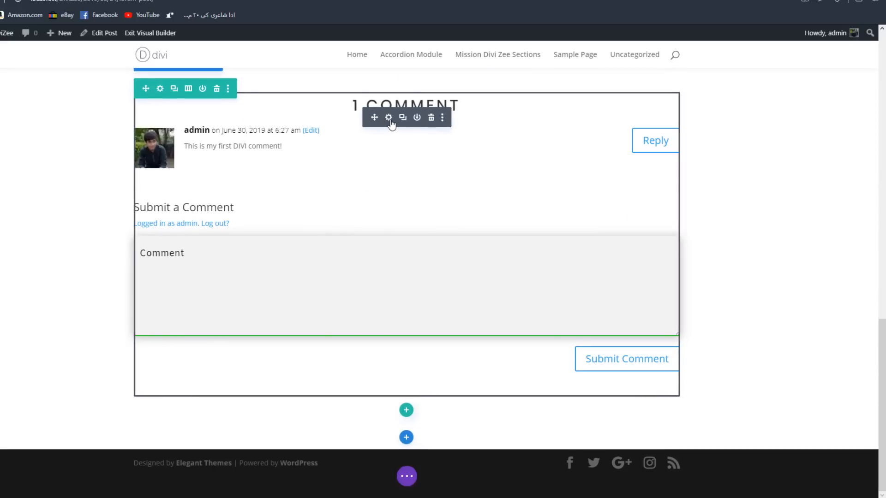
left_click(389, 118)
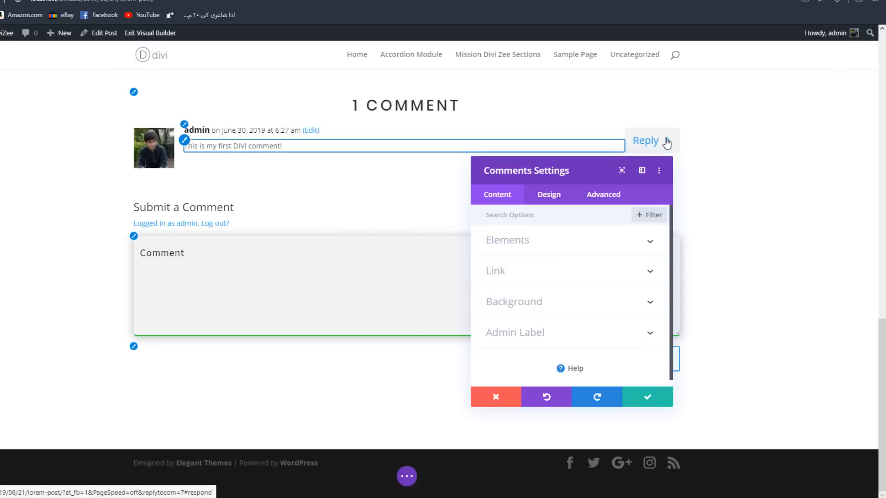
left_click_drag(548, 179, 525, 142)
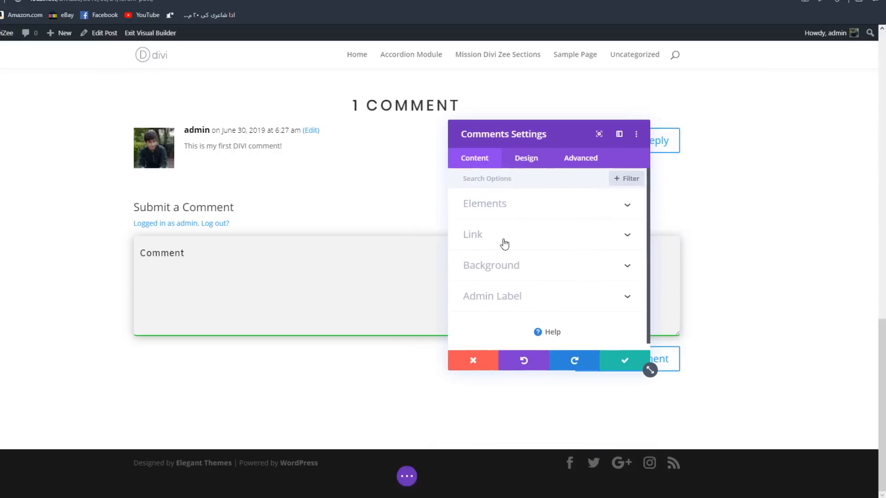
- Set the Meta Font of the comments to Roboto in the Meta Text design options
left_click(526, 164)
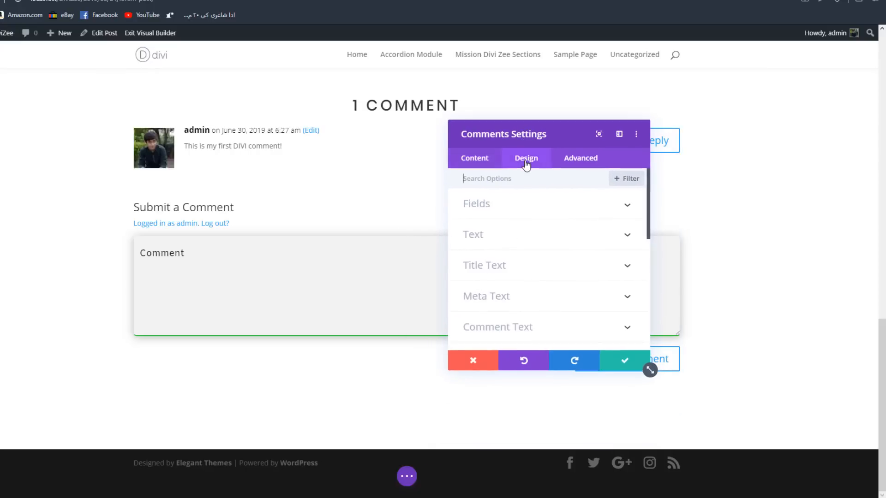
left_click(501, 296)
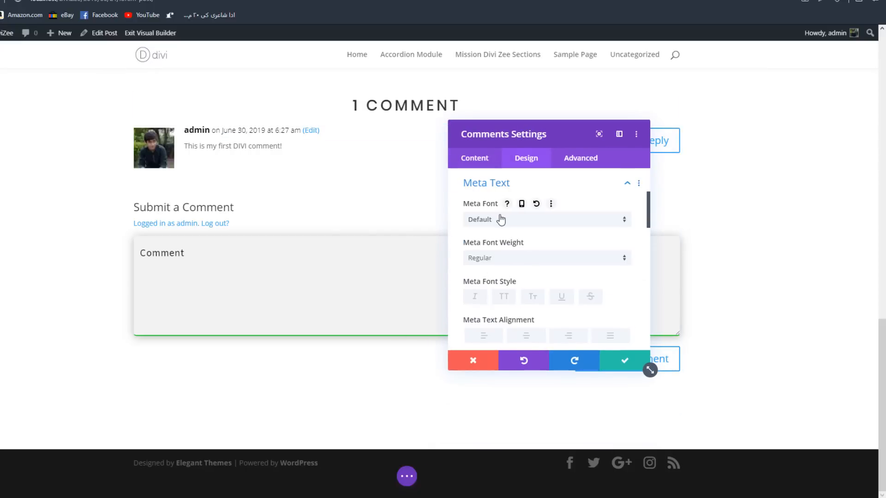
left_click(500, 219)
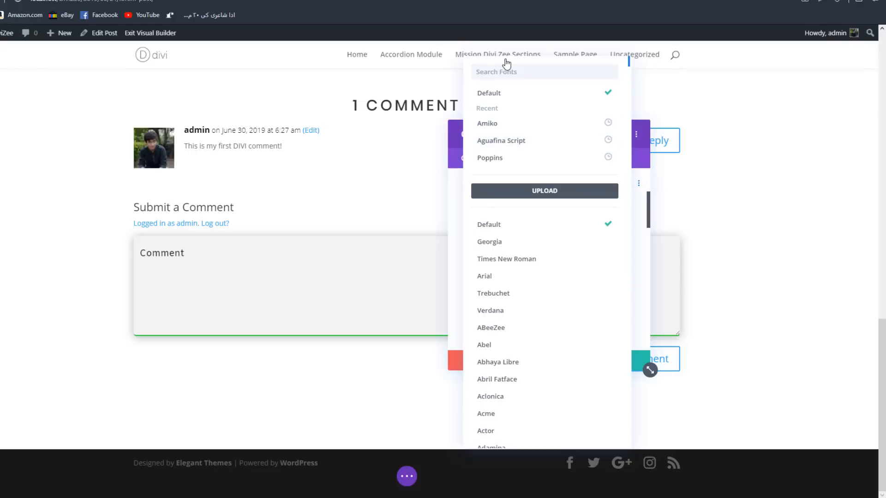
type("rob")
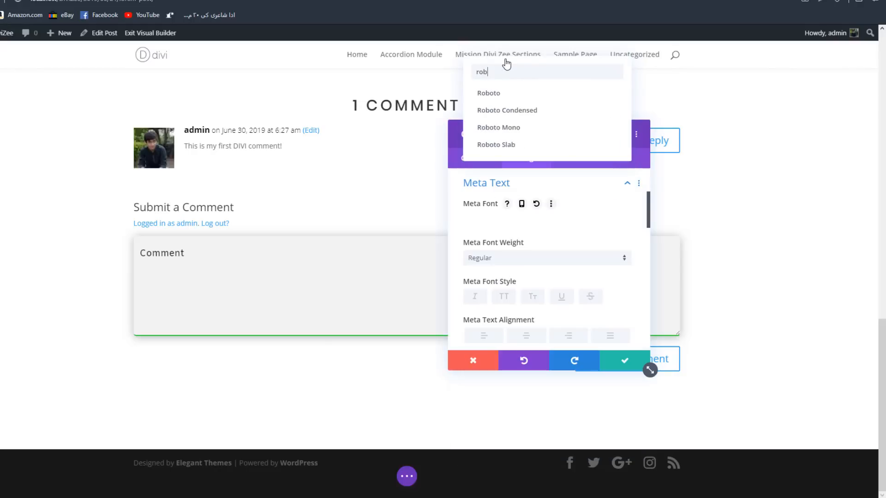
left_click(504, 93)
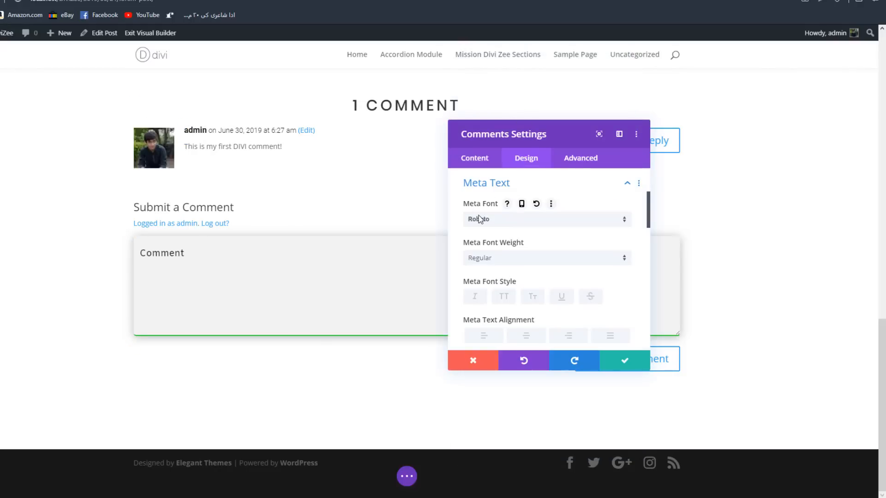
- Open the Comment Text design options and enter the sample text "asdasdasd" in the comment field
scroll(603, 318, "down", 3)
scroll(535, 272, "down", 4)
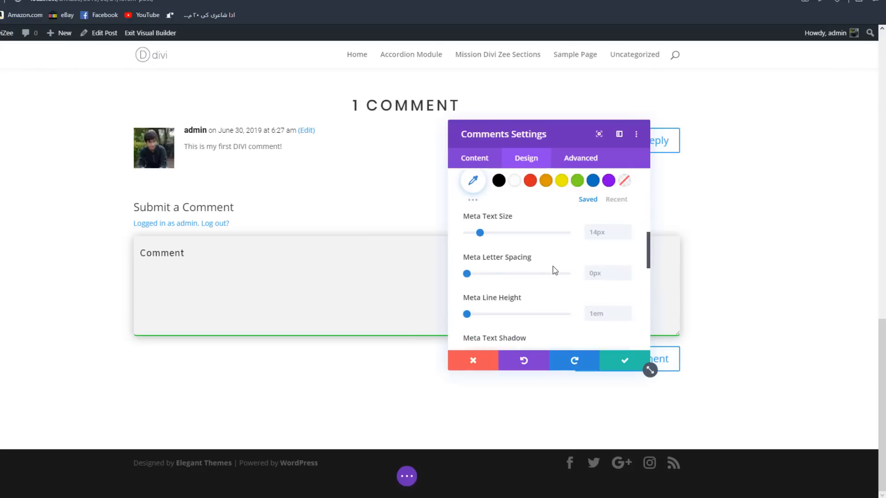
scroll(553, 269, "down", 3)
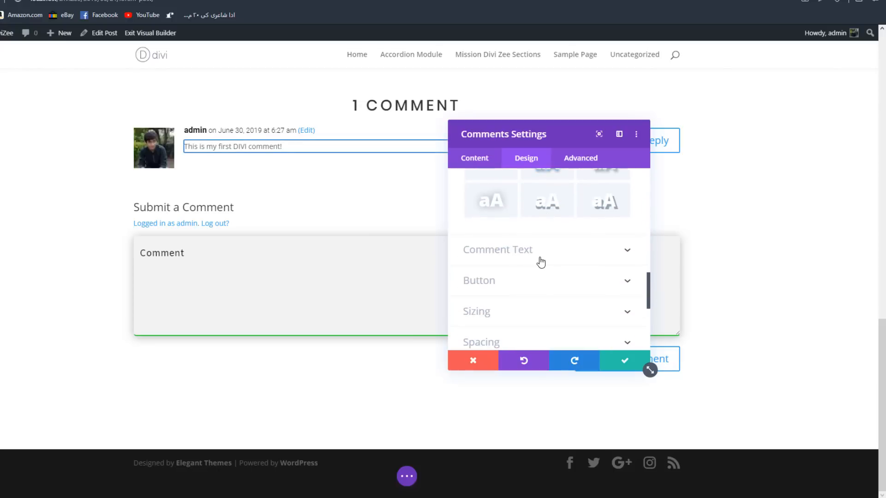
left_click(538, 259)
left_click_drag(540, 134, 657, 102)
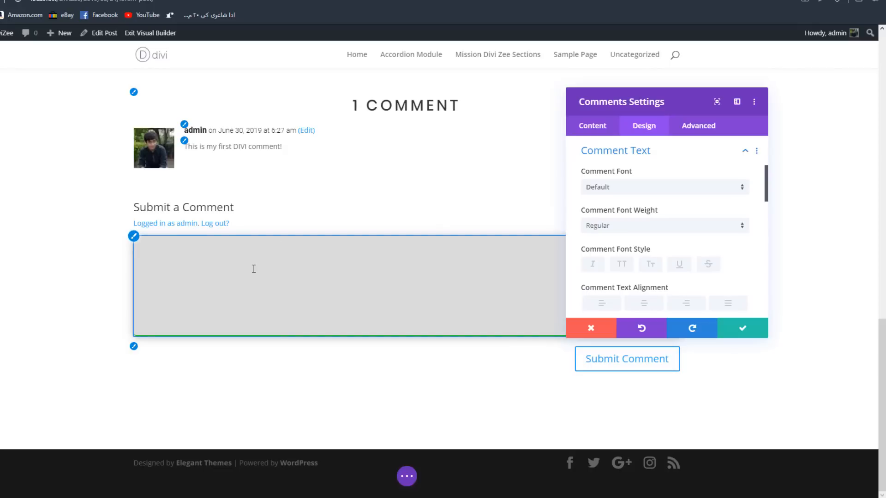
mouse_move(200, 255)
left_mouse_down()
mouse_move(113, 253)
mouse_move(192, 255)
left_mouse_up()
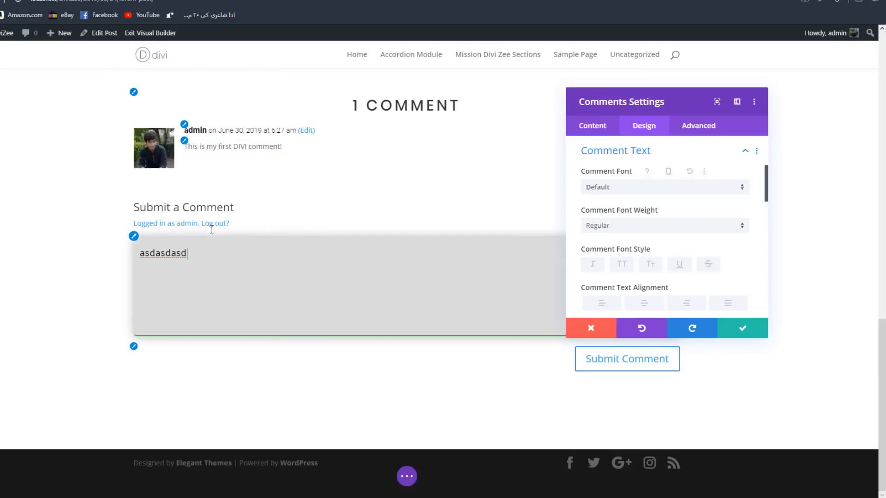
- Set the Comment Font to Amiko
scroll(698, 199, "up", 3)
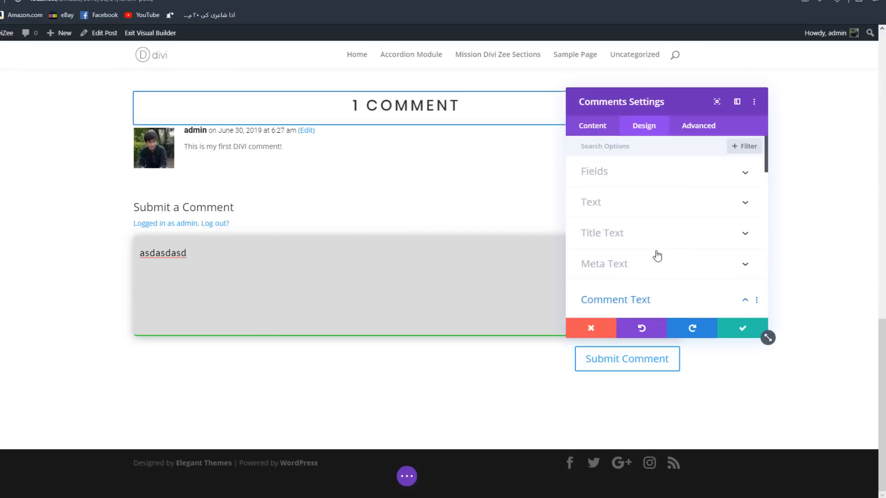
scroll(655, 254, "down", 2)
left_click(629, 207)
left_click(628, 202)
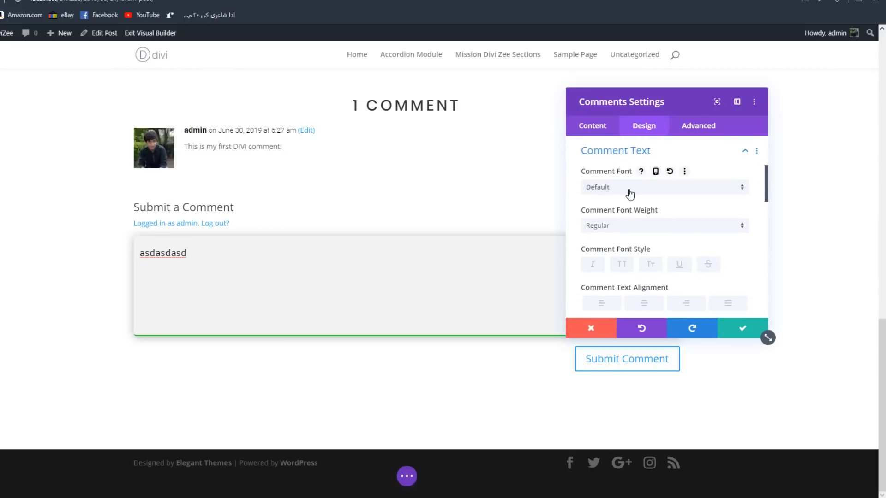
left_click(624, 183)
left_click(618, 137)
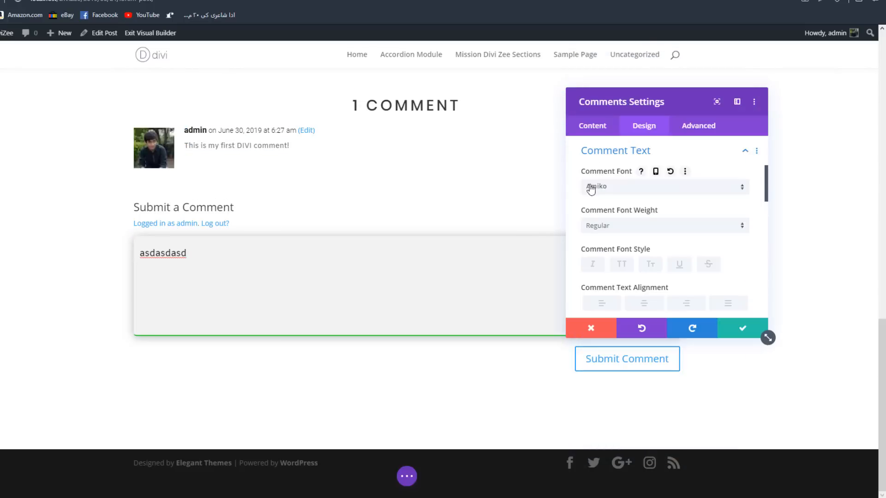
- Set the Comment Text Color to #000000 and the Comment Text Size to 16px
scroll(672, 224, "down", 2)
left_click(617, 250)
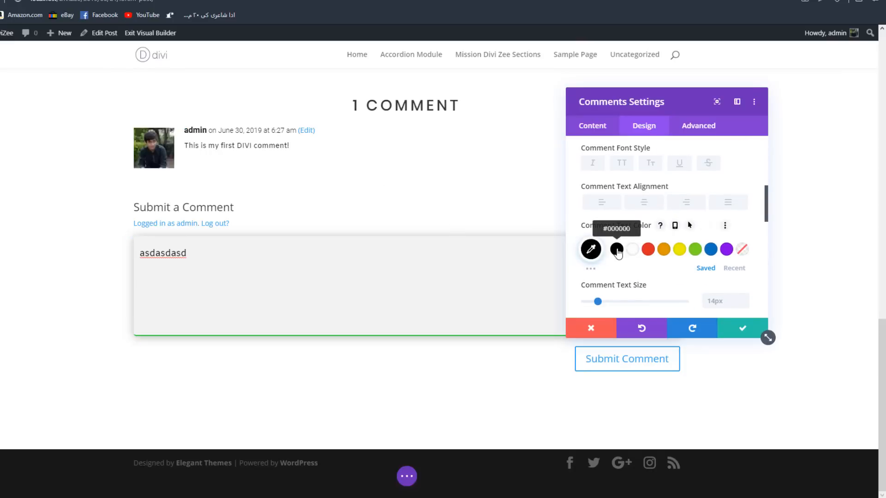
scroll(743, 250, "down", 1)
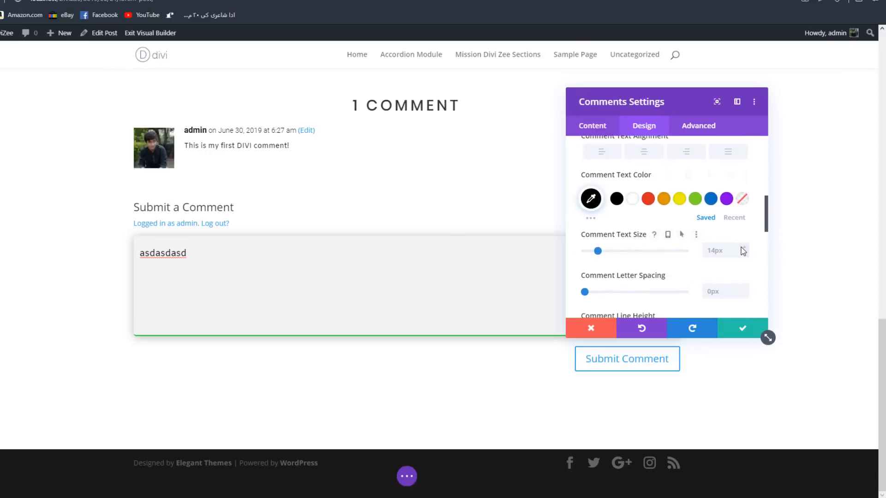
left_click(744, 248)
left_click(744, 248)
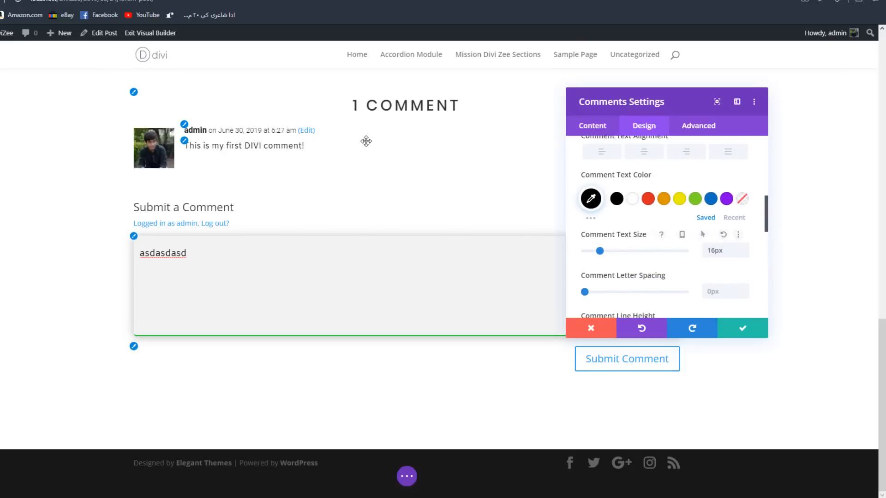
- Open the Button design options, try left alignment for the Submit Comment button and set Button Alignment to center
scroll(700, 250, "down", 1)
scroll(700, 250, "down", 2)
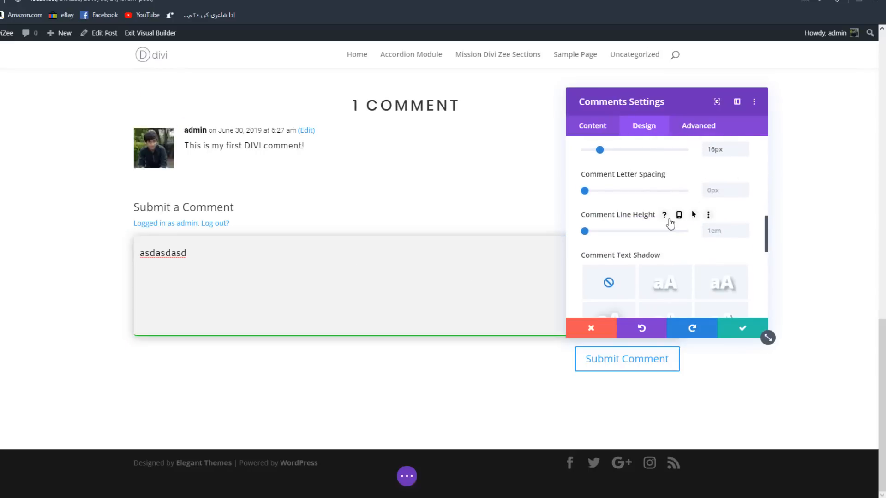
scroll(669, 224, "down", 2)
scroll(676, 232, "down", 1)
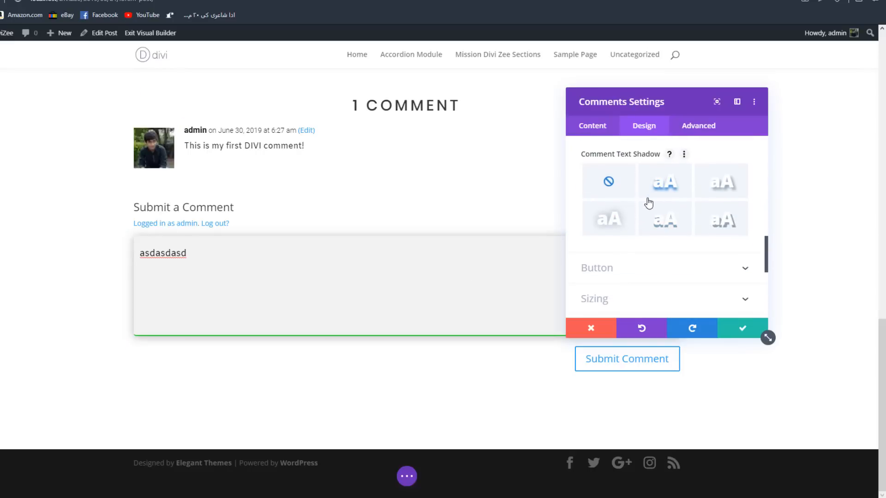
left_click_drag(634, 112, 253, 101)
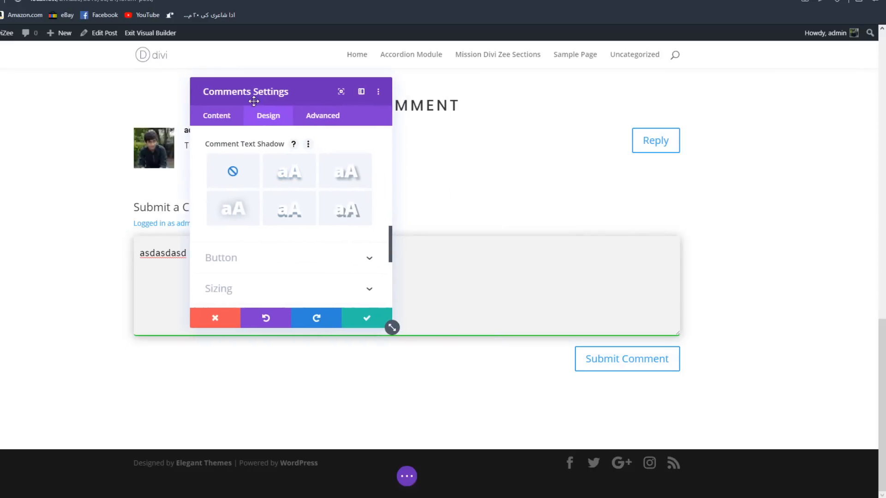
left_click(274, 257)
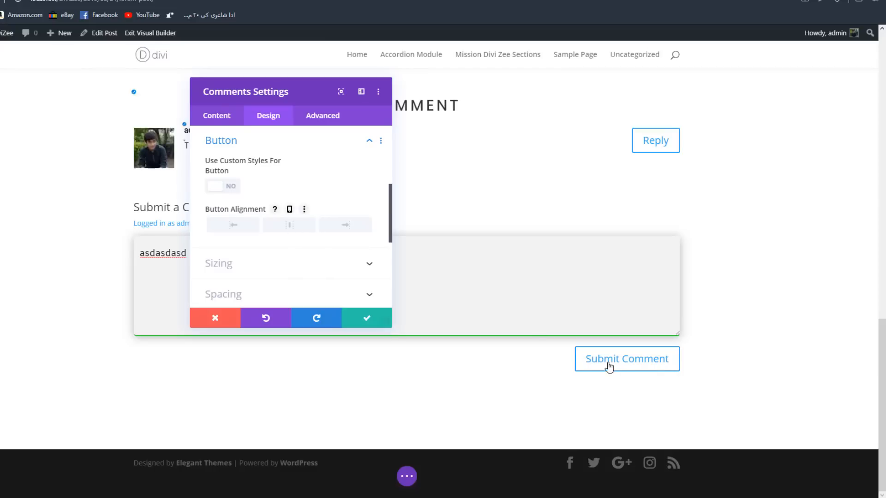
left_click(233, 225)
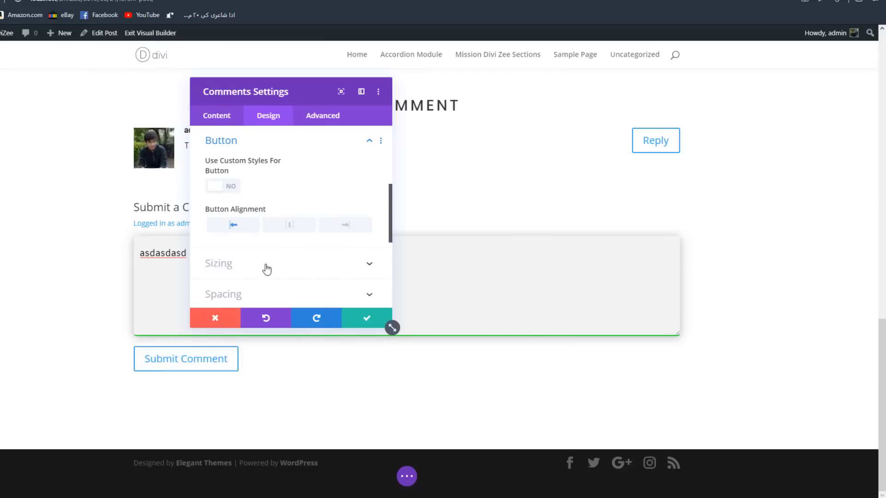
left_click(289, 225)
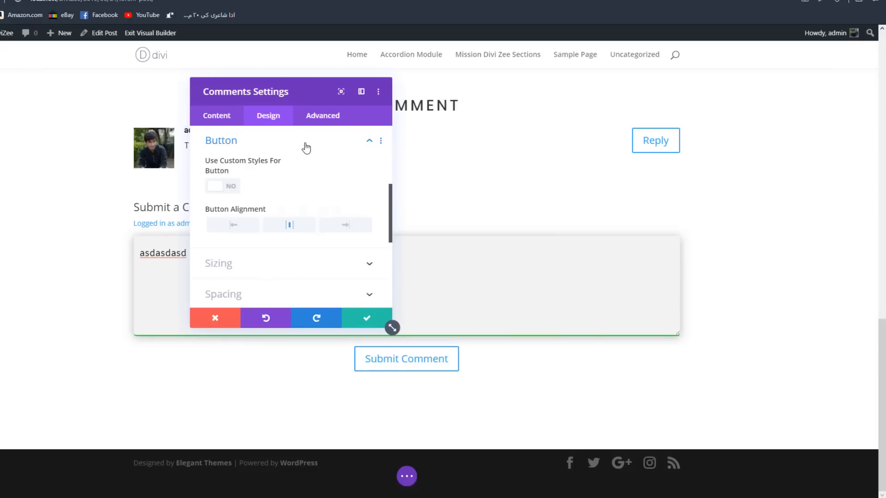
- Enable custom styles for the button and set the Button Text Size to 16px
left_click_drag(301, 92, 592, 106)
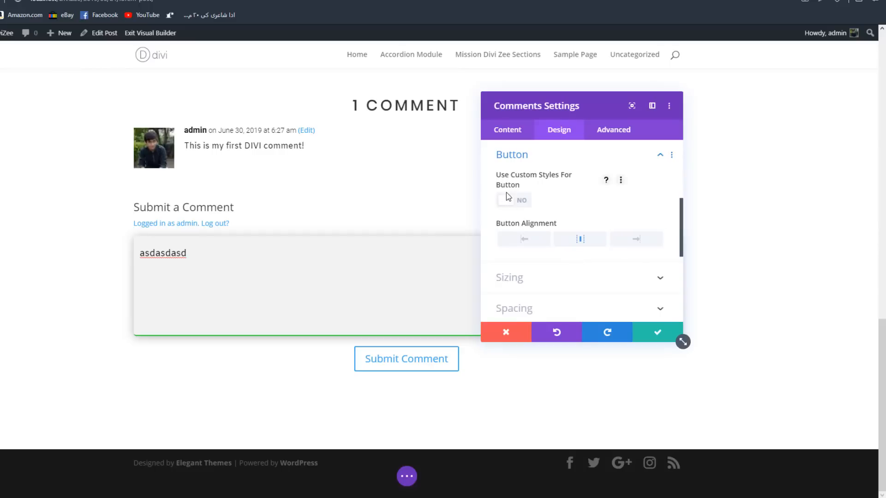
left_click(510, 200)
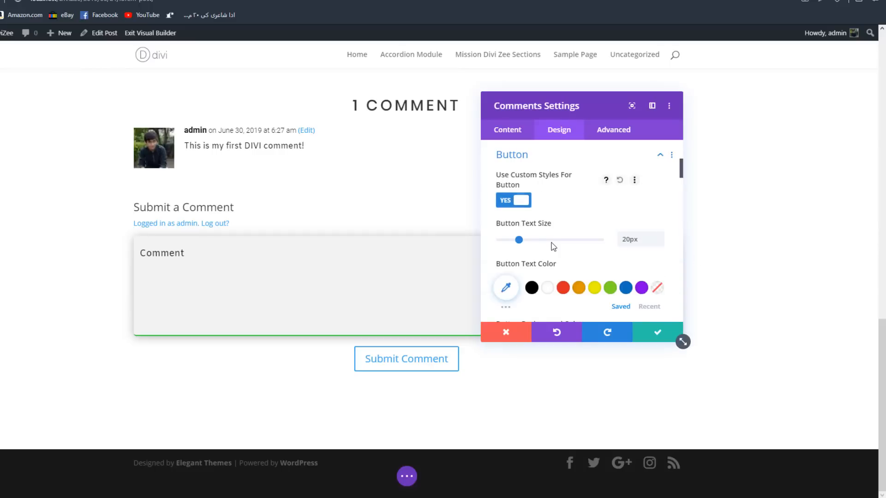
left_click(660, 243)
left_click(660, 242)
left_click(660, 243)
left_click(660, 242)
left_click(660, 243)
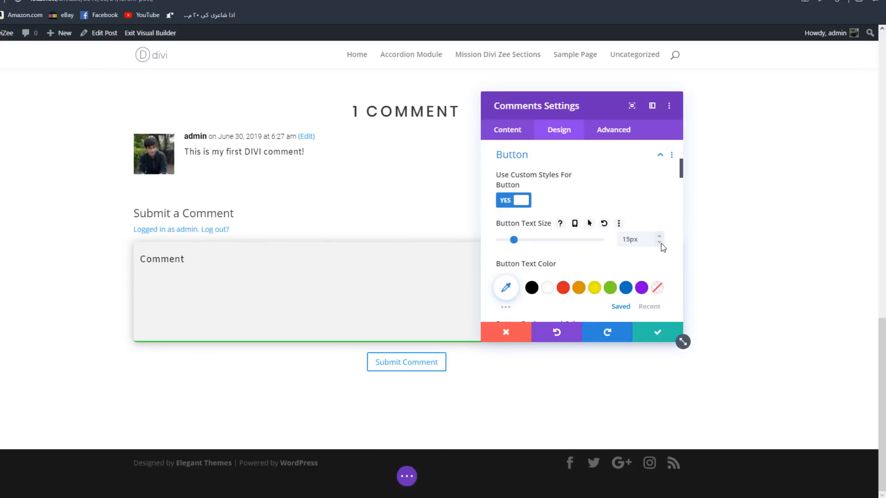
left_click(658, 236)
- Set the Button Text Color to the recently used light grey #f2f2f2
scroll(658, 237, "down", 1)
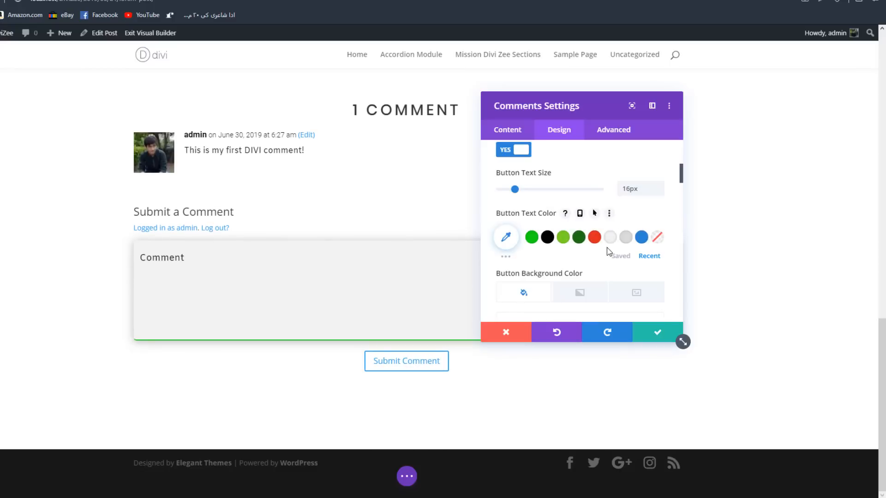
left_click(606, 239)
scroll(604, 242, "down", 2)
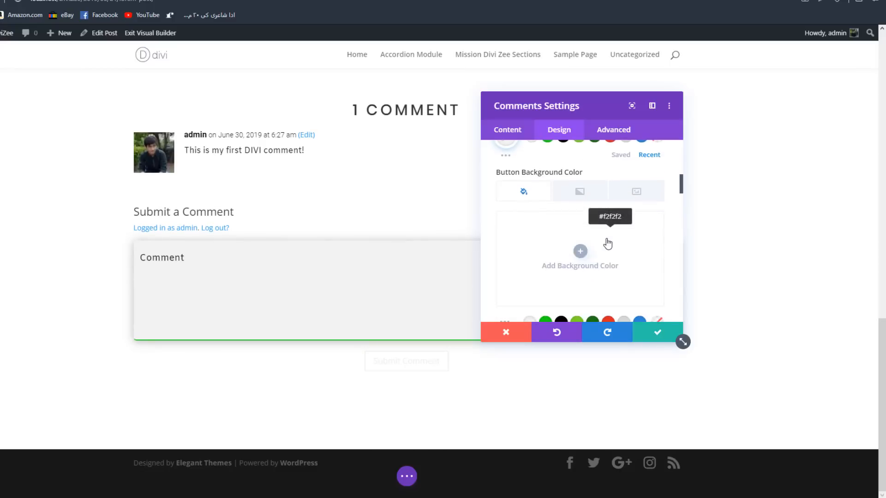
- Set the Submit Comment button's Button Background Color to the recently used green #11dd11
scroll(601, 246, "down", 2)
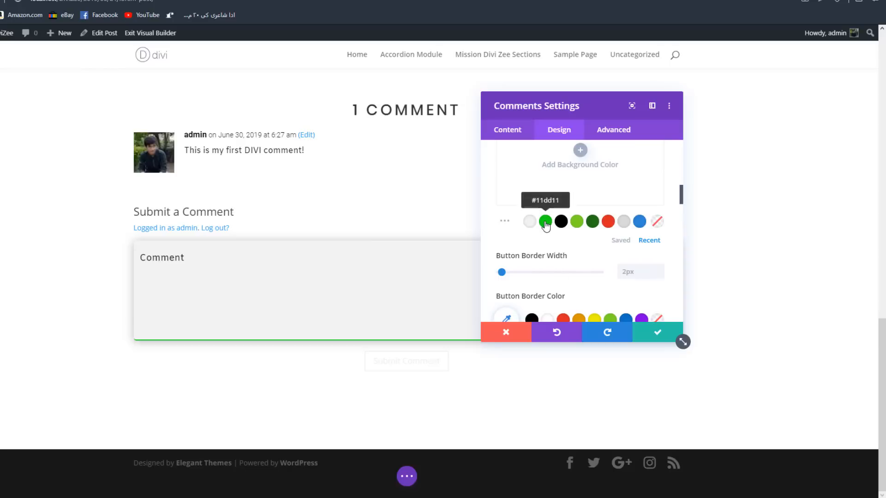
left_click(545, 224)
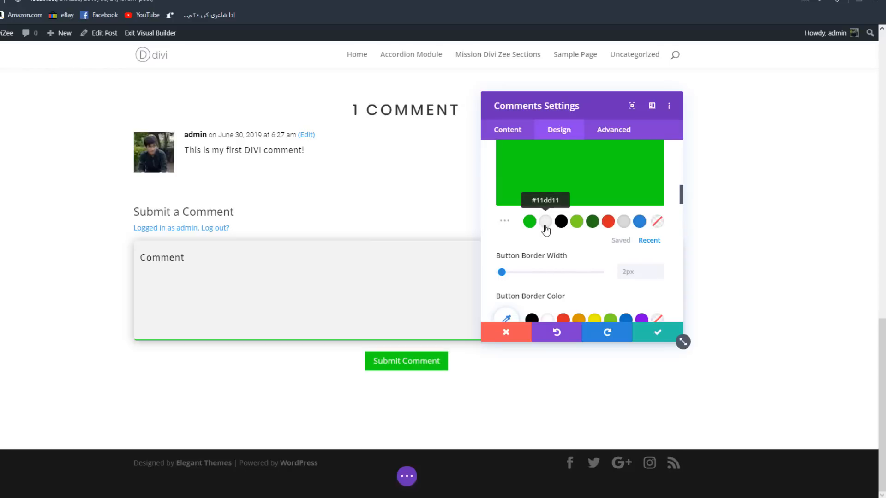
scroll(532, 284, "down", 1)
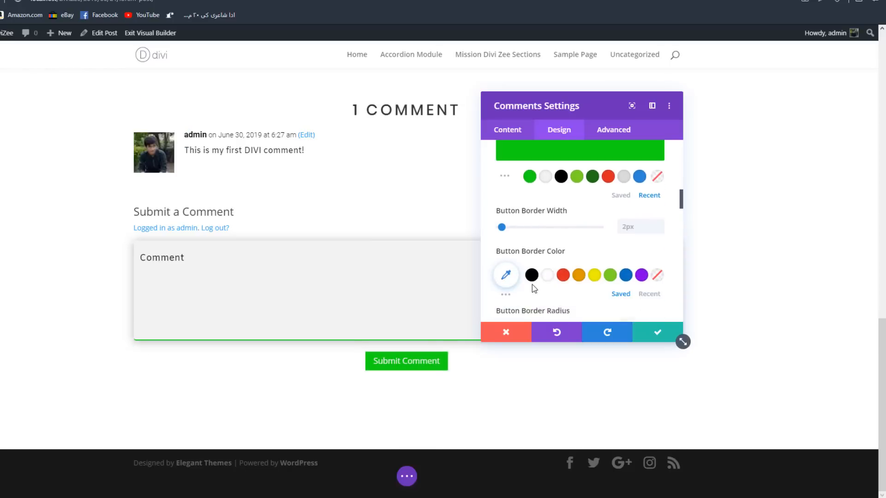
scroll(532, 284, "up", 5)
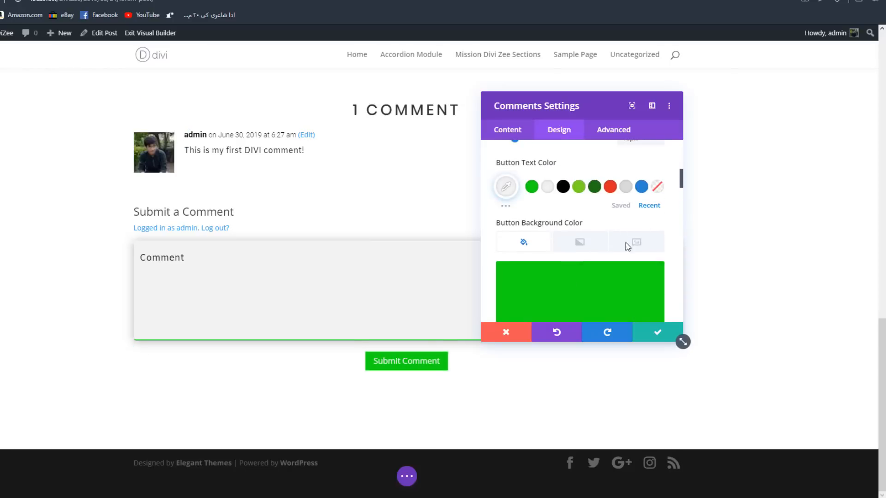
- Enable hover options for the Button Background Color, set the hover color to the recent dark green and check the default color
left_click(620, 223)
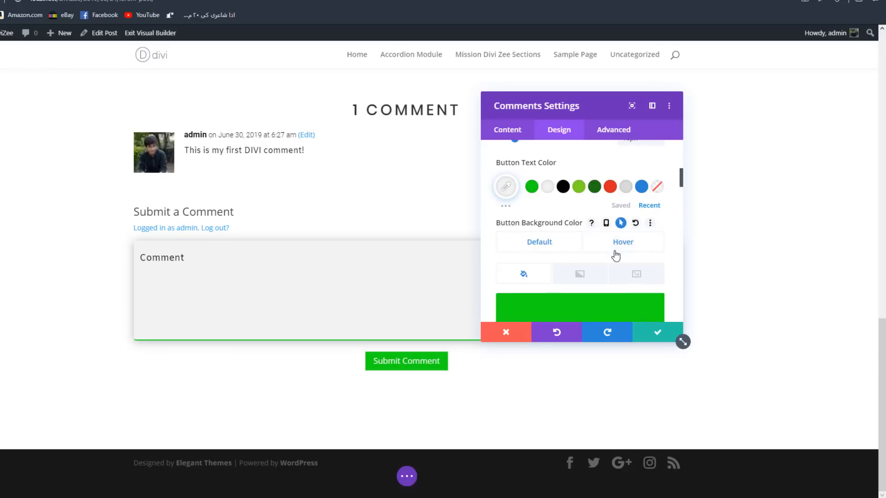
scroll(617, 270, "down", 3)
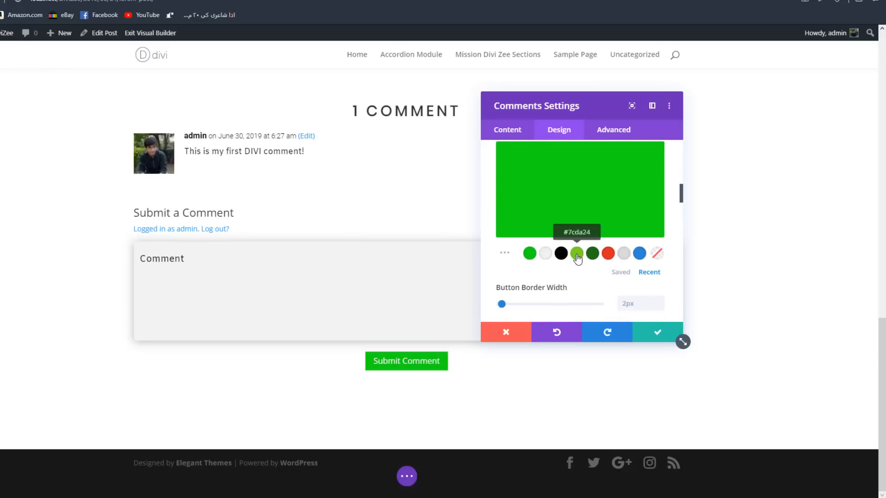
left_click(592, 253)
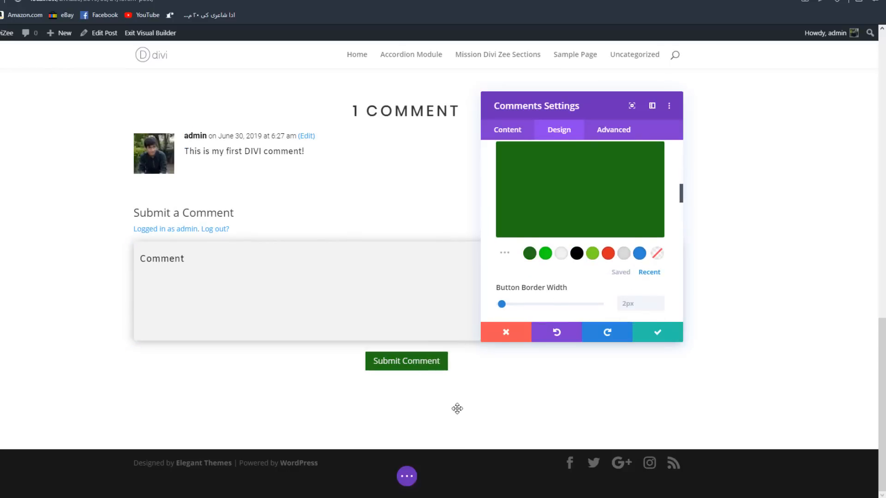
scroll(567, 250, "up", 3)
left_click(540, 196)
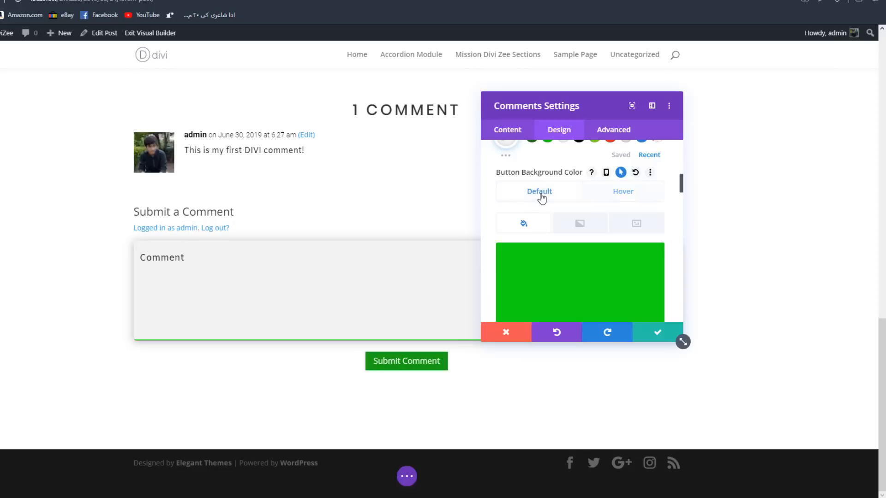
- Try light green #7cda24 as the button's hover background color and set it to #11dd11
left_click(620, 201)
scroll(582, 240, "down", 3)
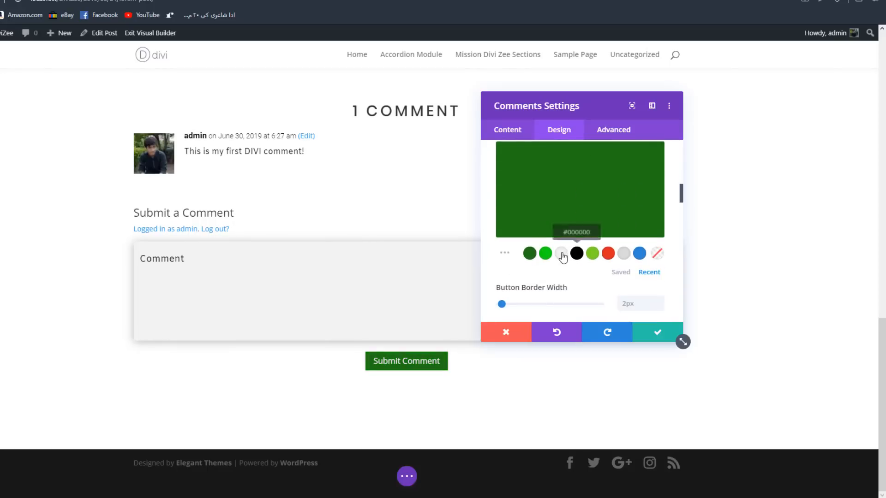
left_click(592, 253)
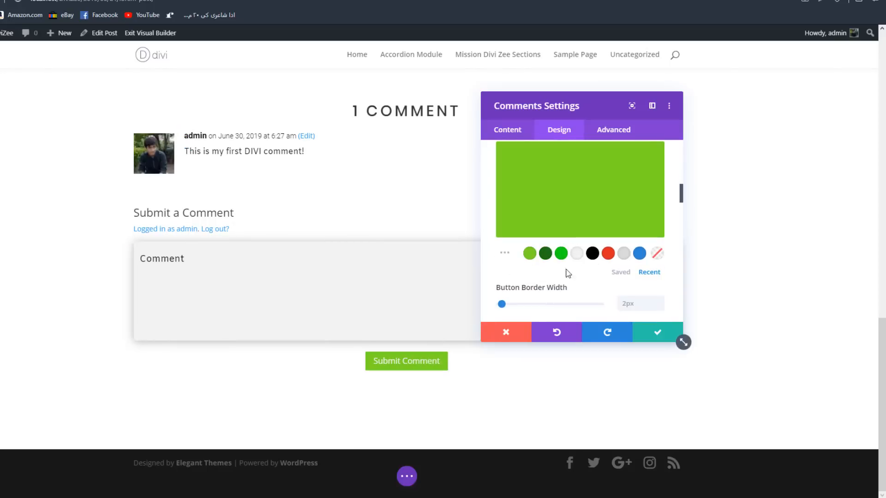
scroll(567, 275, "up", 2)
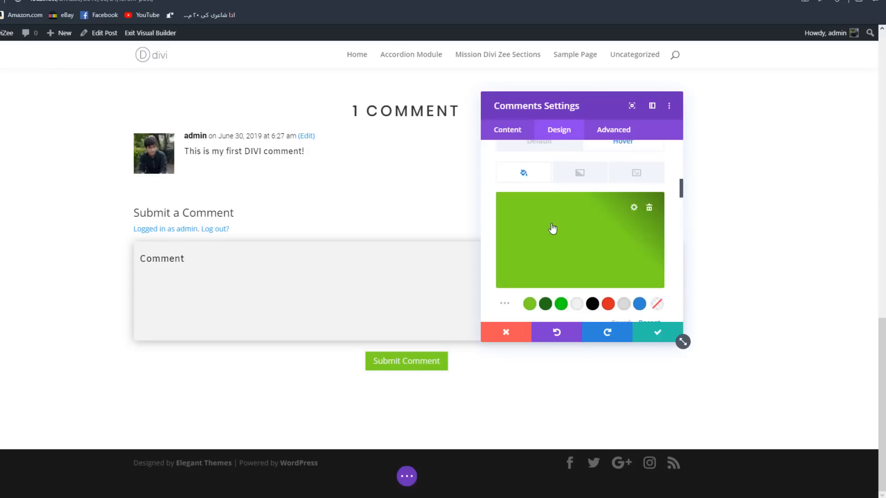
left_click(561, 304)
- Set the button's default background color to the recently used light green #7cda24
scroll(532, 162, "up", 2)
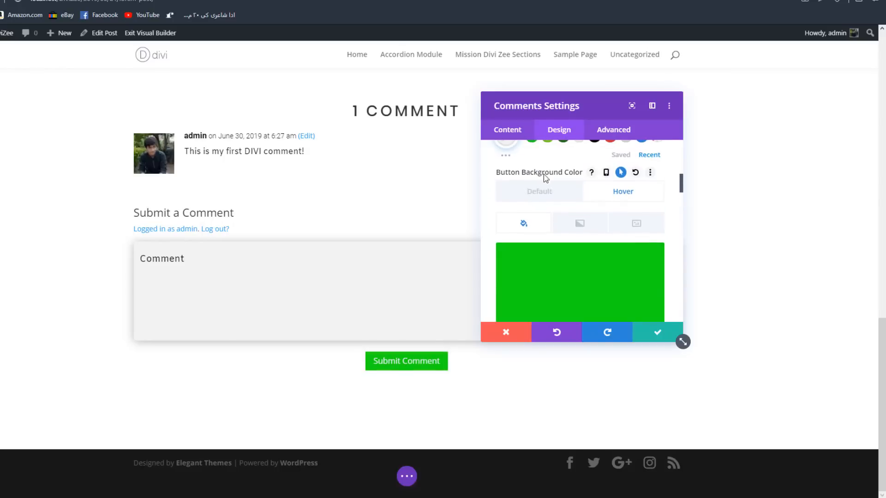
scroll(546, 205, "down", 4)
scroll(546, 206, "up", 2)
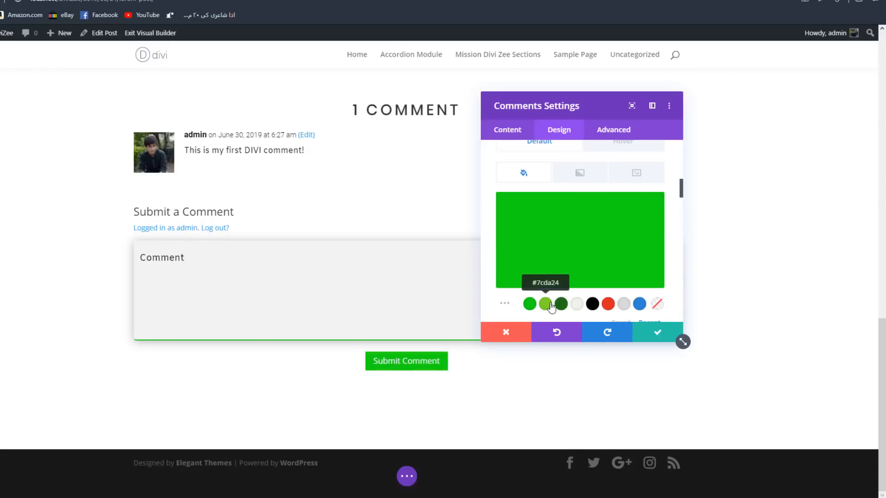
left_click(546, 303)
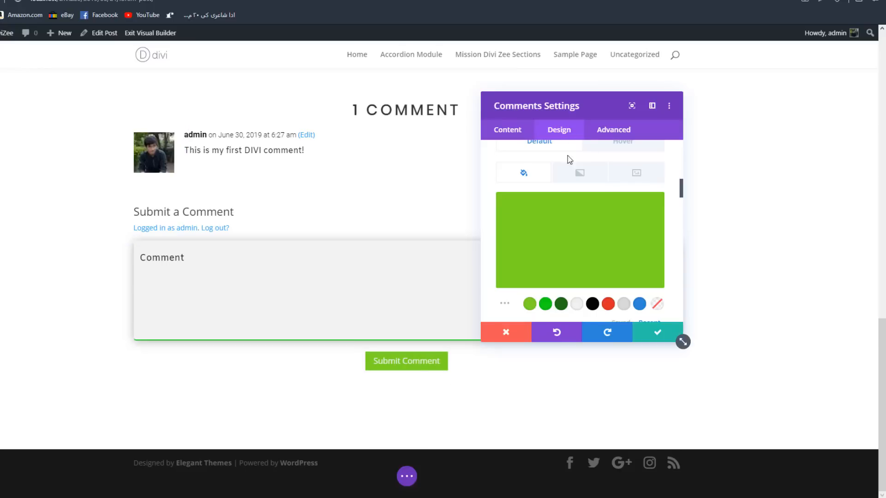
- Set the Button Border Width to 5px
scroll(577, 242, "down", 2)
scroll(577, 242, "down", 4)
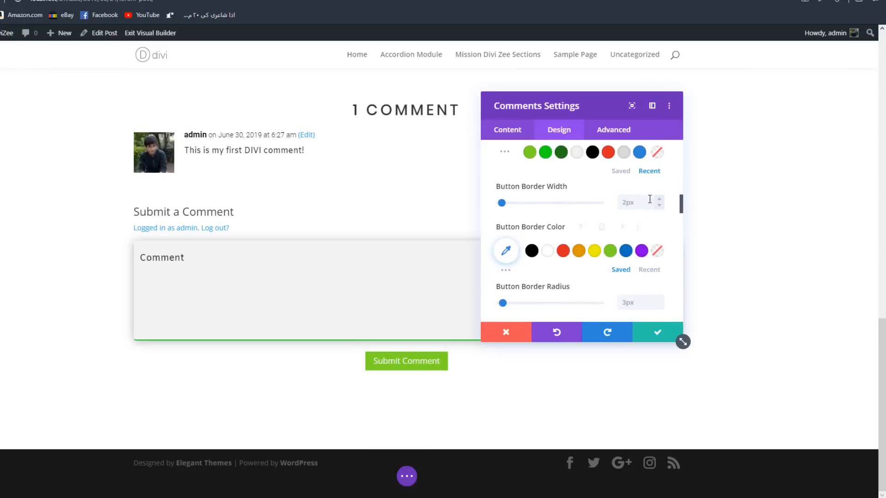
left_click(658, 199)
left_click(658, 199)
left_click(659, 199)
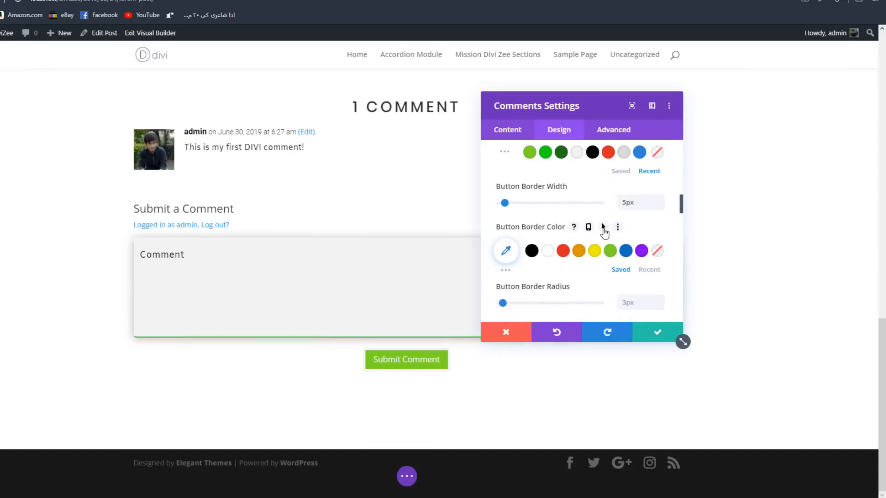
- Enable hover options for the Button Border Color, with light green #7cda24 as default and #11dd11 on hover
left_click(603, 227)
scroll(601, 230, "down", 2)
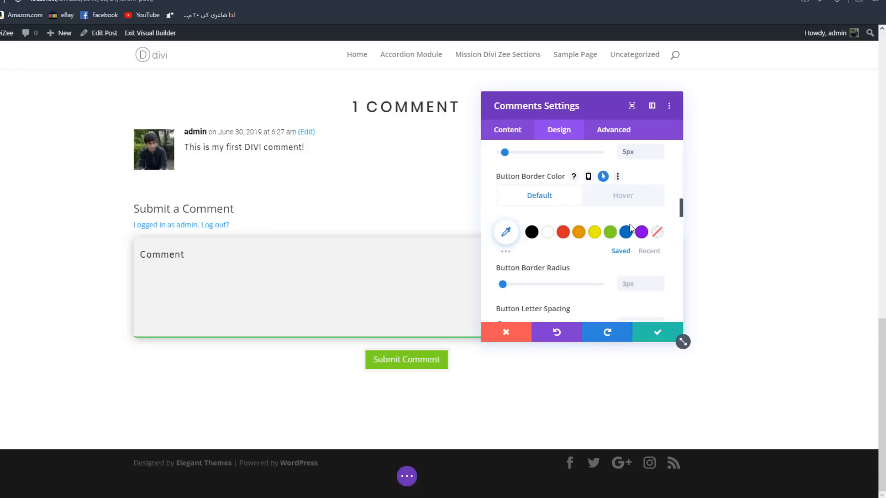
left_click(649, 252)
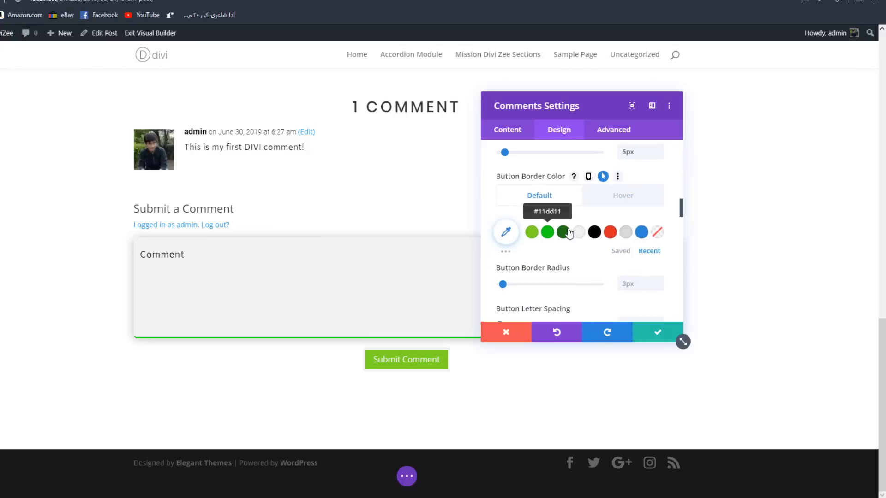
left_click(533, 238)
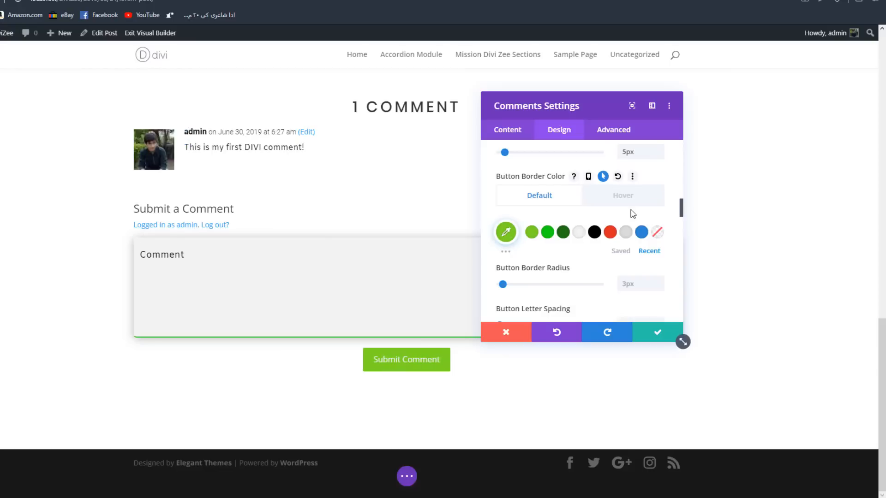
left_click(617, 198)
left_click(547, 232)
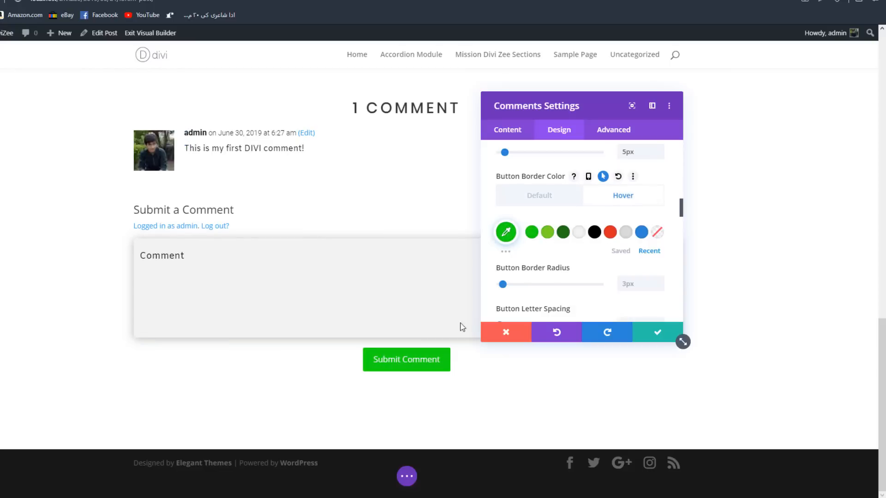
- Round the button's corners by setting the Button Border Radius to 26px
scroll(569, 267, "down", 3)
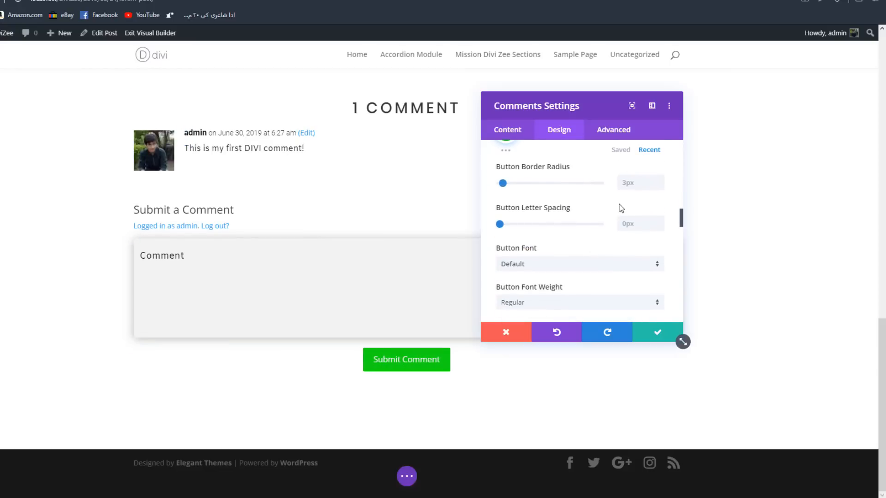
scroll(618, 206, "up", 2)
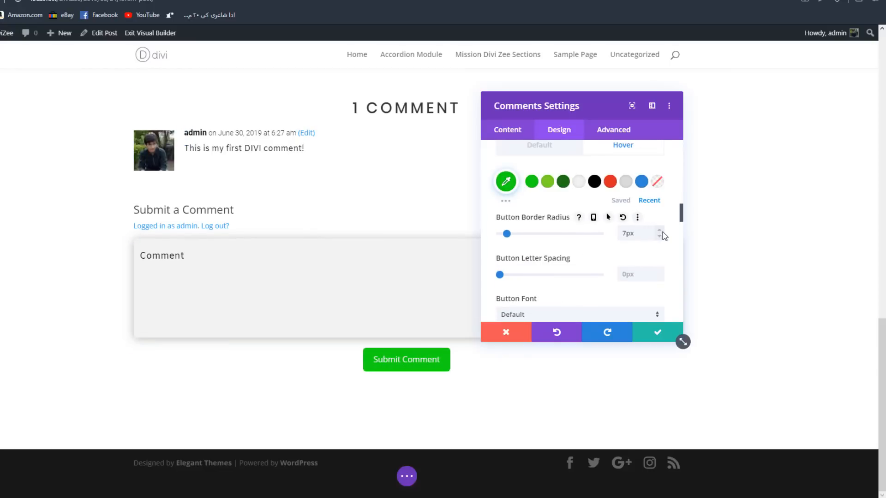
left_click(658, 232)
left_click(657, 233)
left_click(658, 233)
left_click(658, 232)
- Try the Amiko font for the button text and set the Button Font to Poppins
scroll(548, 259, "down", 1)
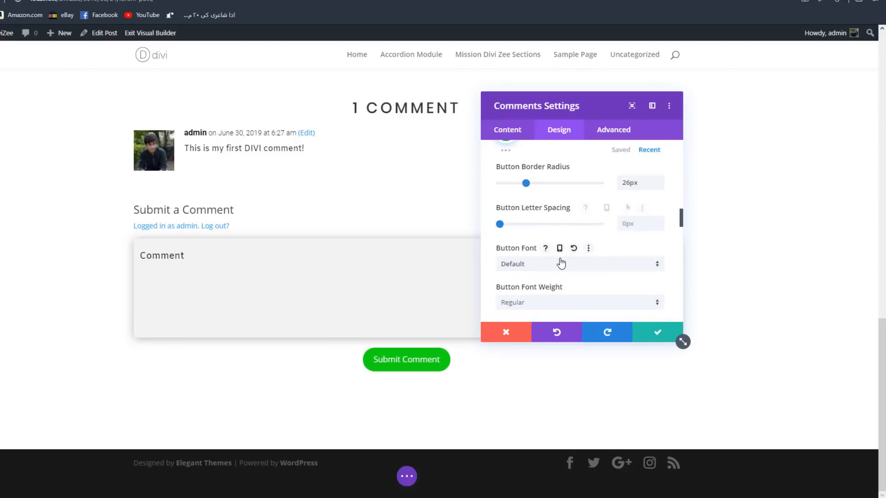
left_click(568, 268)
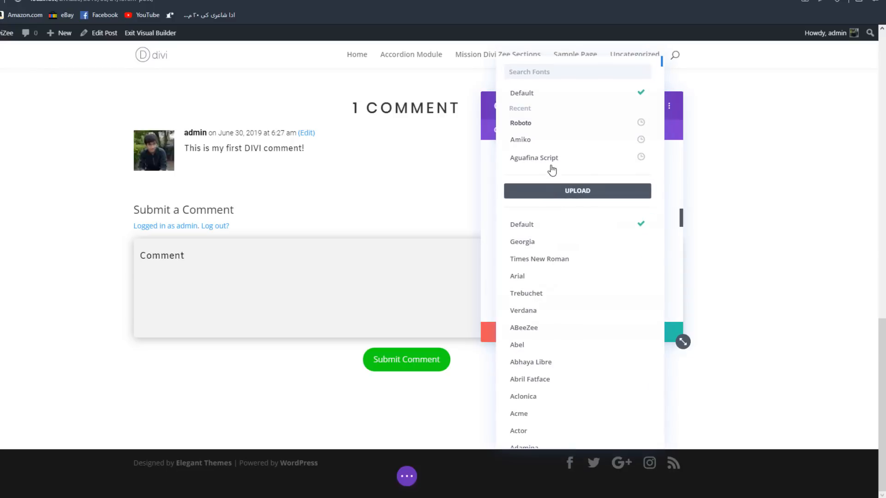
left_click(534, 144)
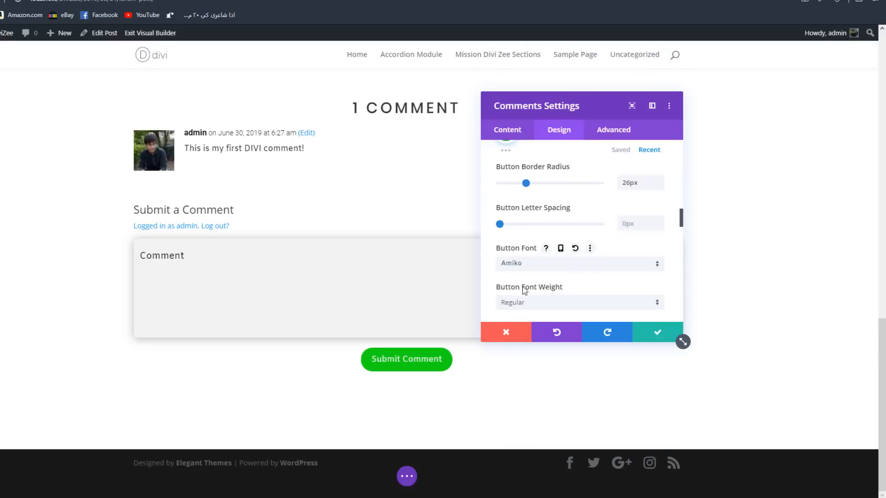
left_click(522, 263)
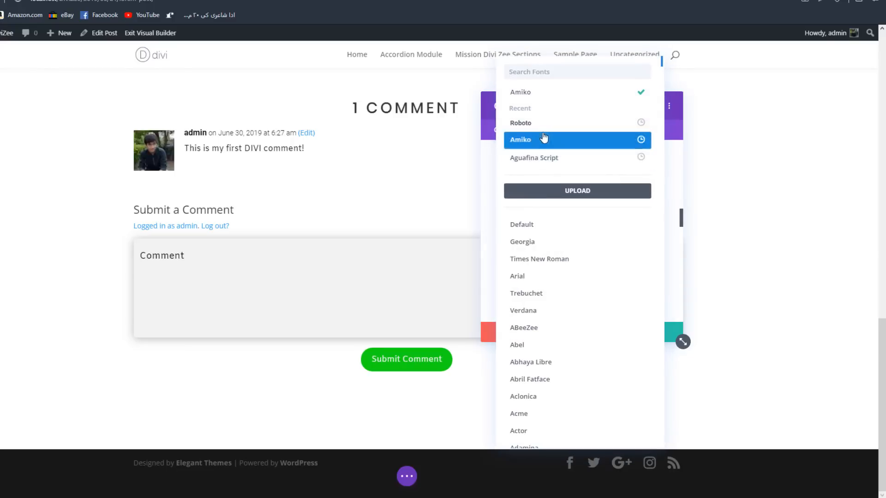
type("pop")
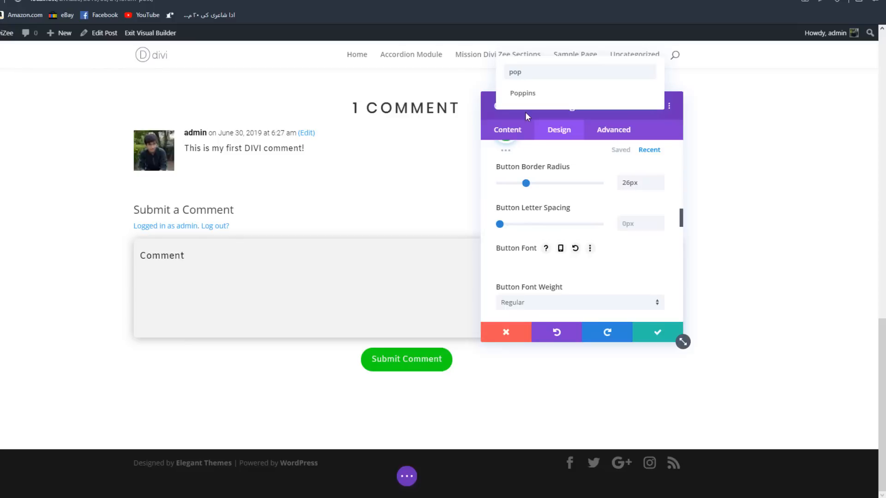
left_click(523, 93)
- Set the Button Letter Spacing to 1px and the Button Font Weight to Light
scroll(573, 276, "down", 3)
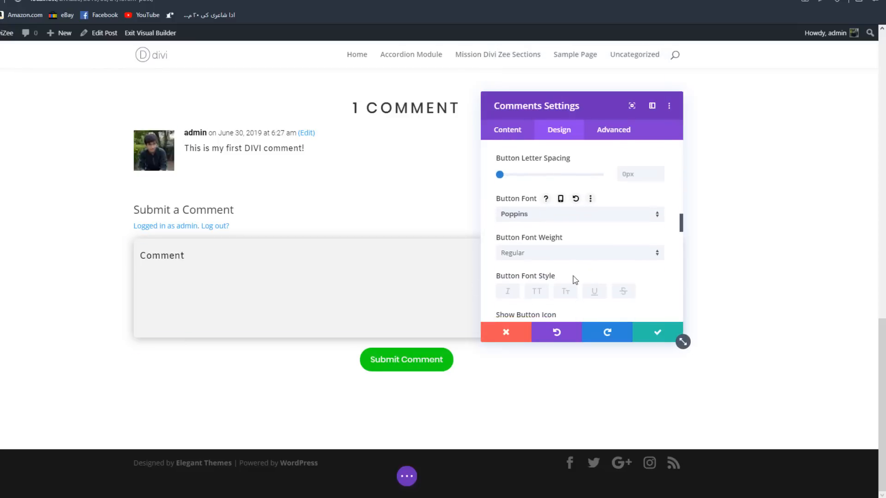
scroll(646, 270, "down", 2)
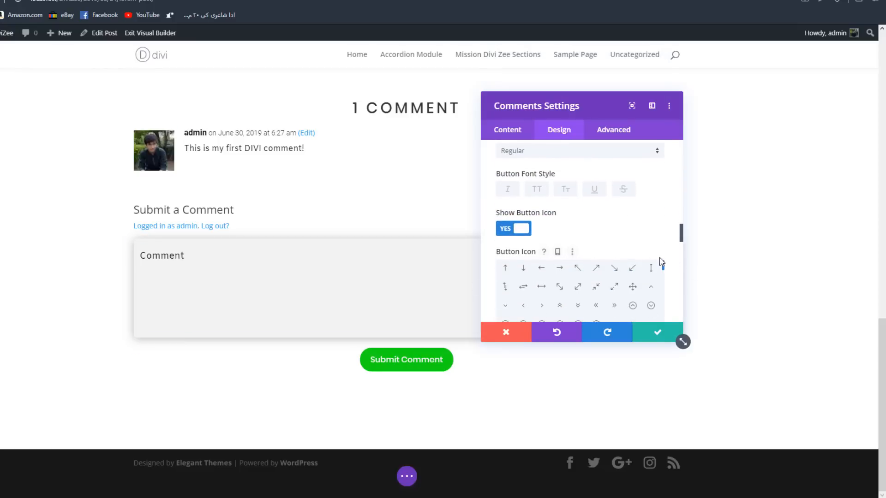
scroll(659, 258, "up", 4)
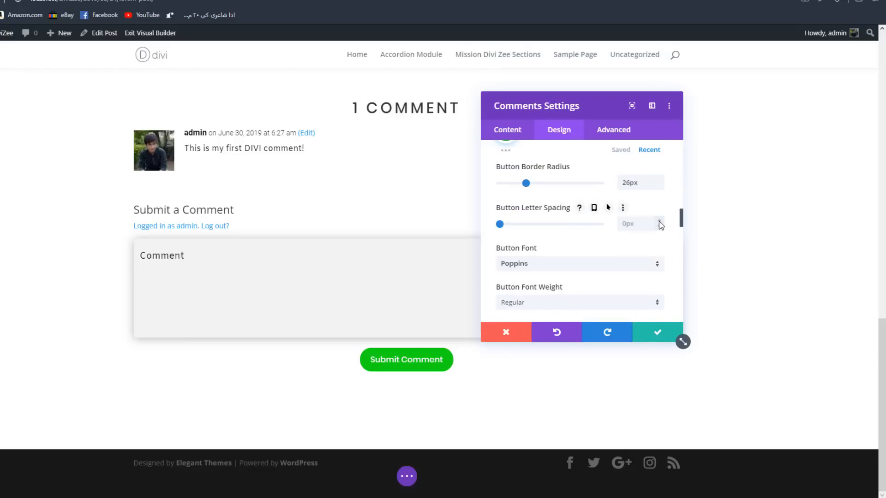
left_click(661, 225)
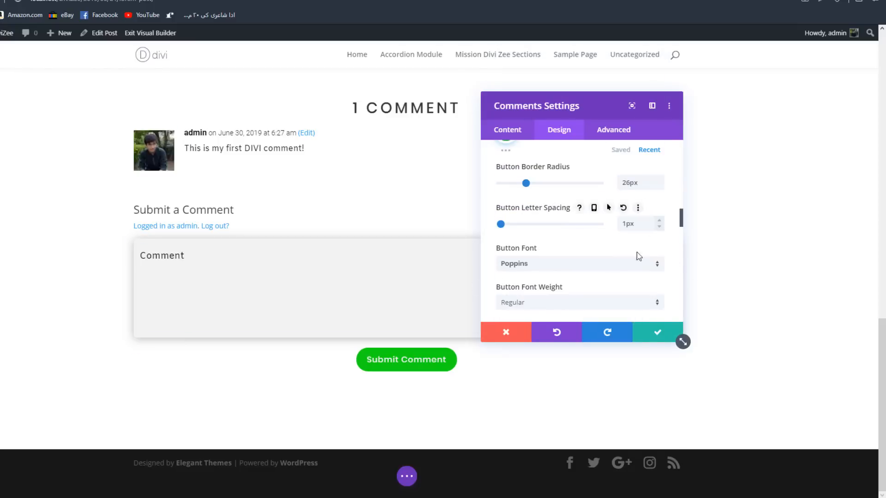
left_click(515, 303)
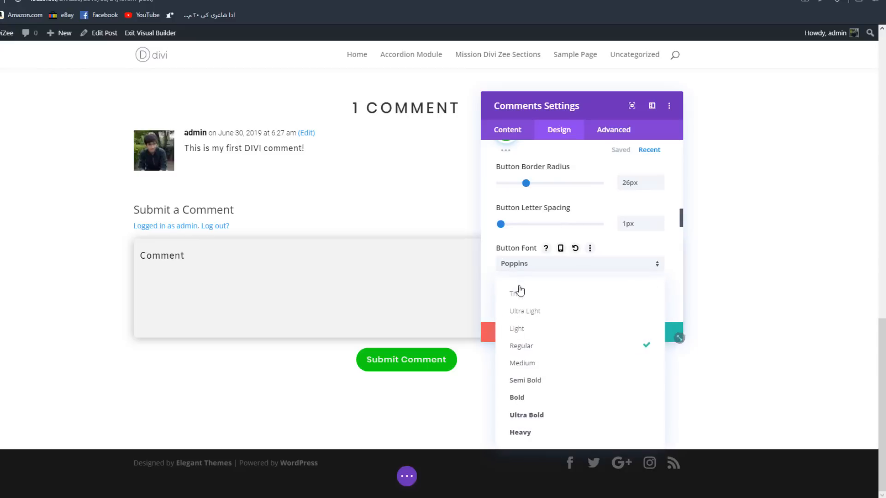
left_click(522, 328)
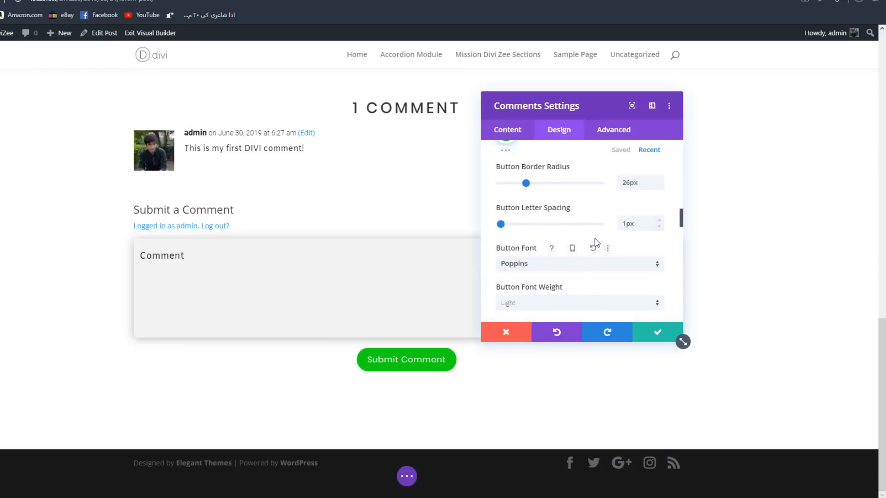
- Try a purple and a red Button Icon Color and turn off Only Show Icon On Hover for Button
scroll(595, 239, "down", 5)
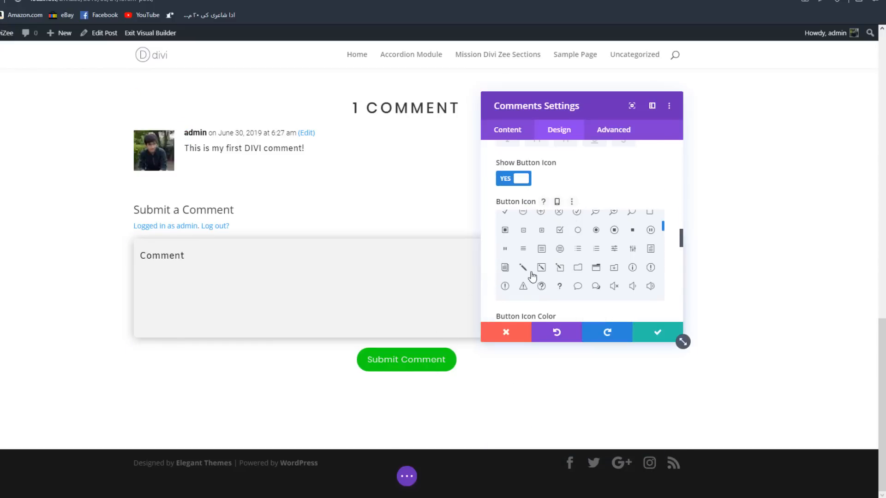
scroll(569, 279, "down", 5)
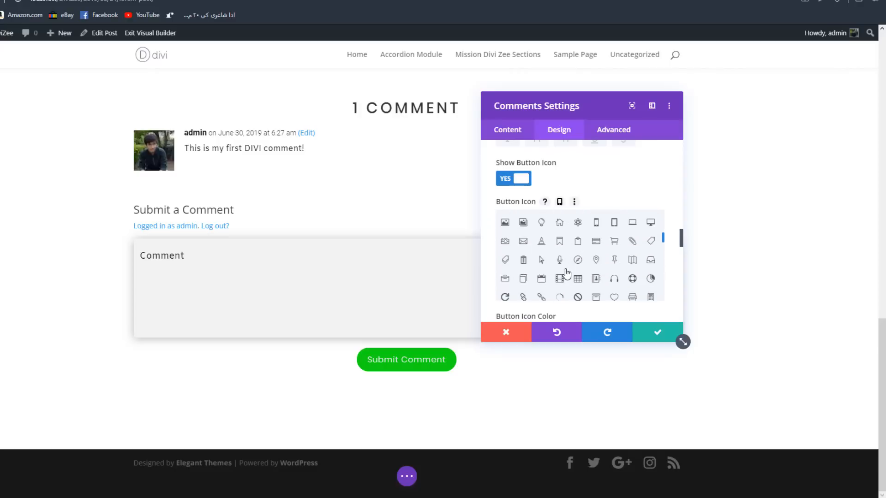
scroll(567, 272, "down", 5)
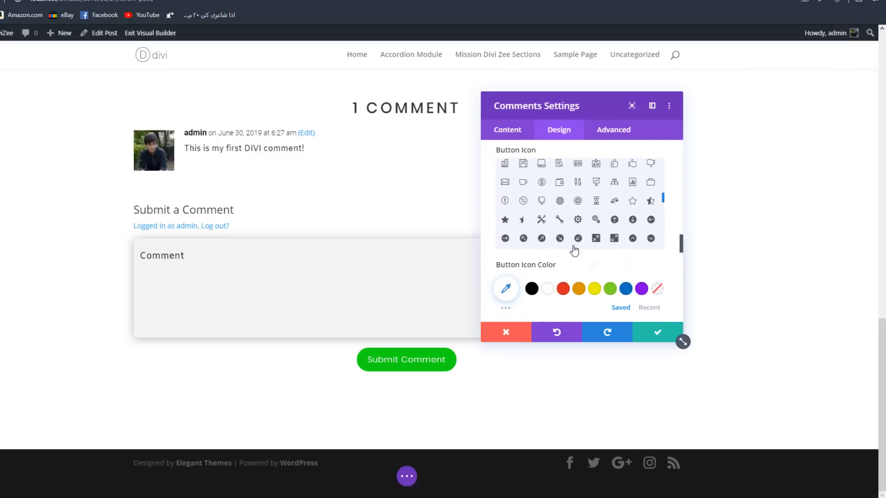
scroll(574, 249, "down", 1)
left_click(641, 239)
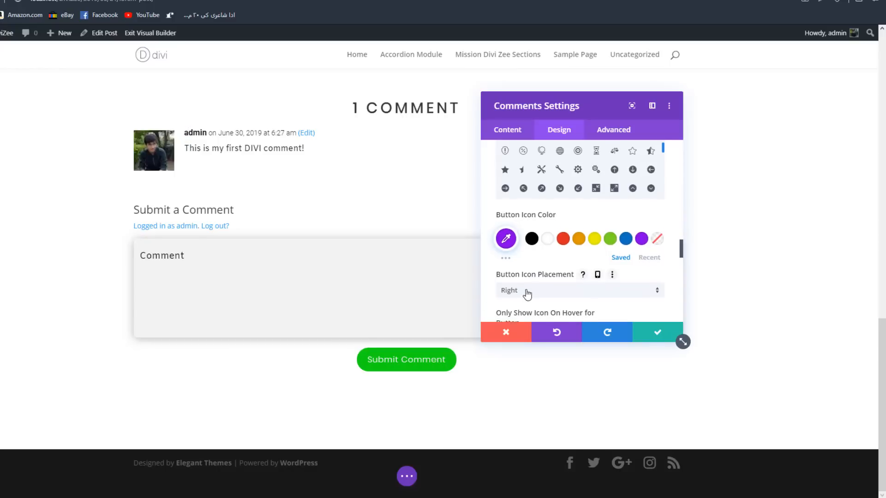
scroll(527, 293, "down", 1)
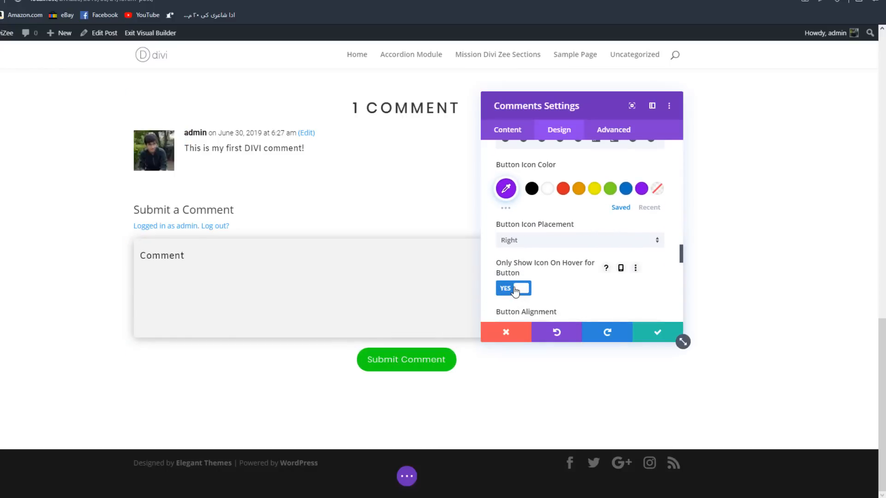
left_click(513, 289)
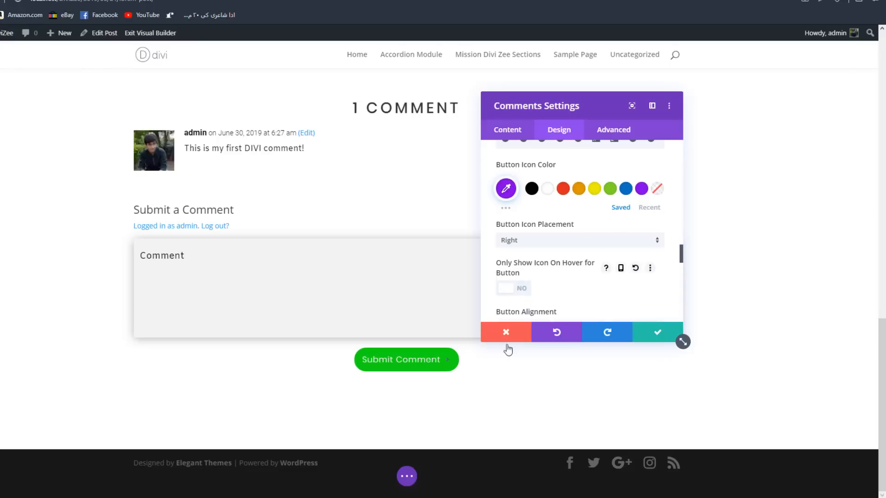
left_click(563, 190)
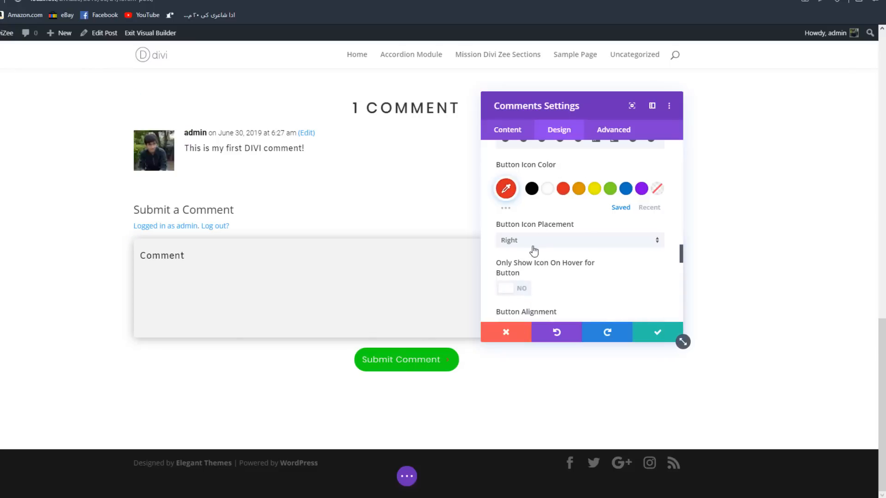
- Browse the Button Icon choices and set Show Button Icon to No
scroll(575, 226, "up", 1)
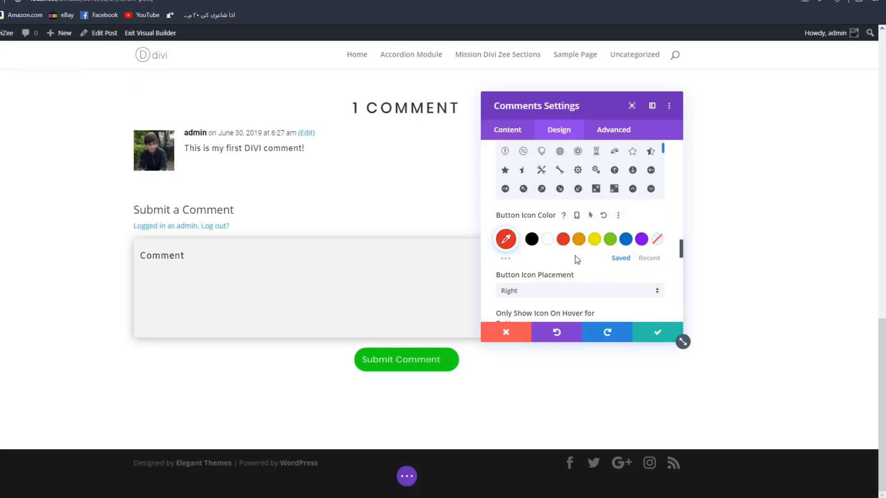
scroll(567, 237, "up", 1)
scroll(576, 229, "up", 5)
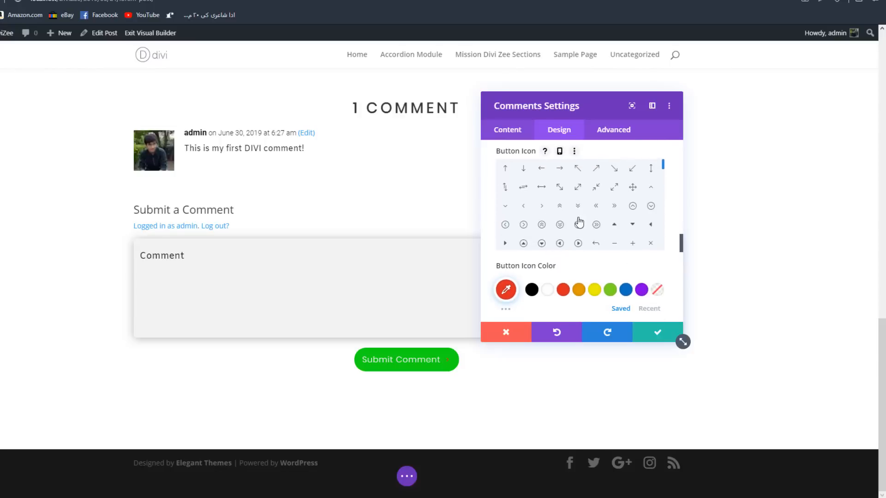
scroll(611, 213, "down", 5)
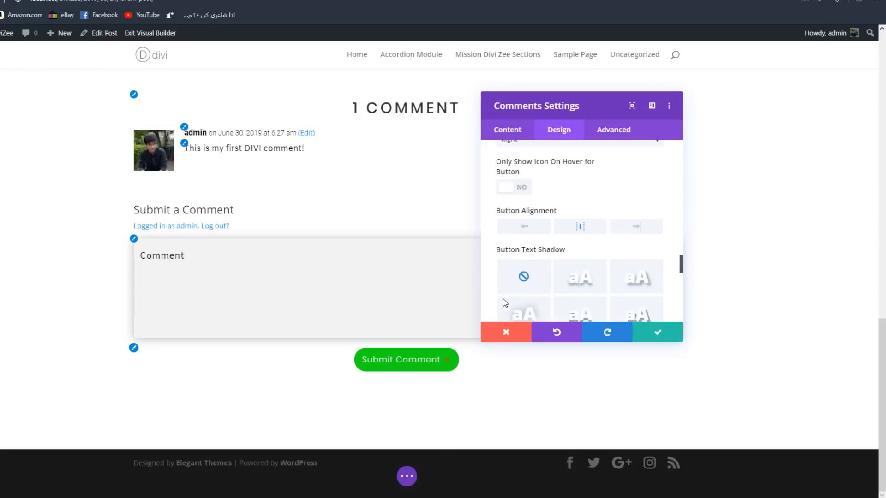
scroll(527, 221, "up", 6)
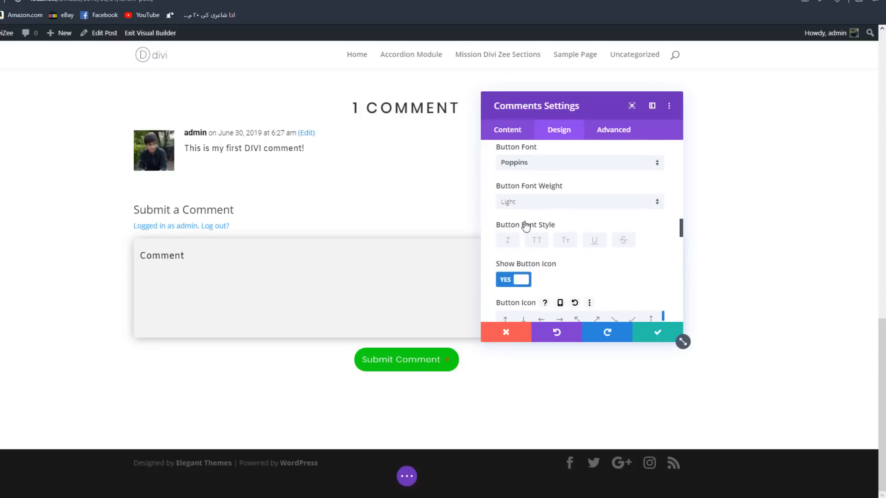
left_click(511, 283)
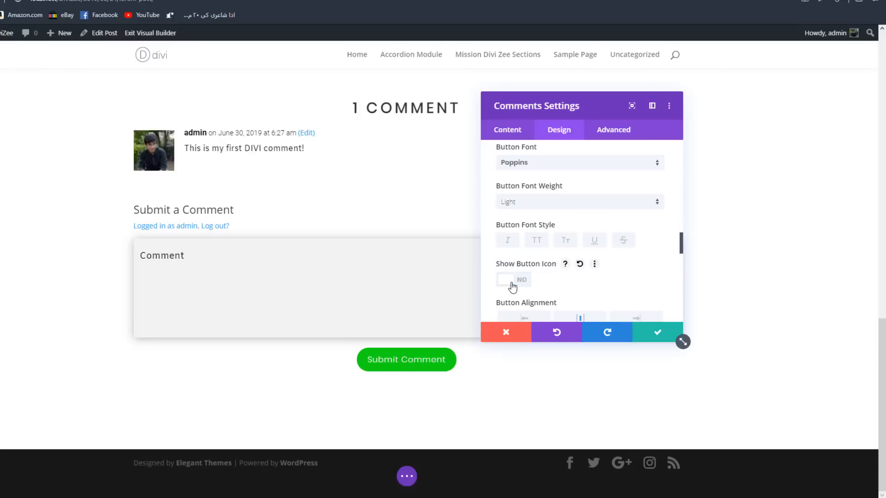
- Compare several Button Box Shadow presets and apply the one with the shadow only below the button
scroll(512, 287, "down", 5)
left_click(602, 263)
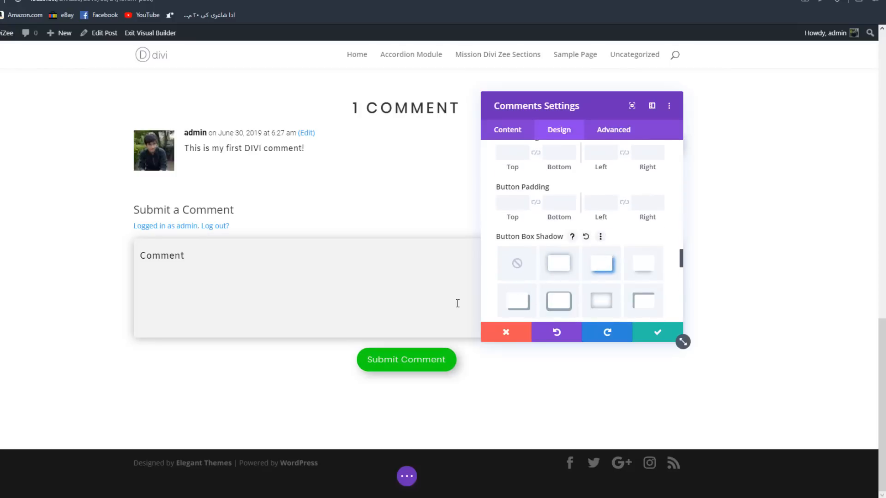
left_click(646, 272)
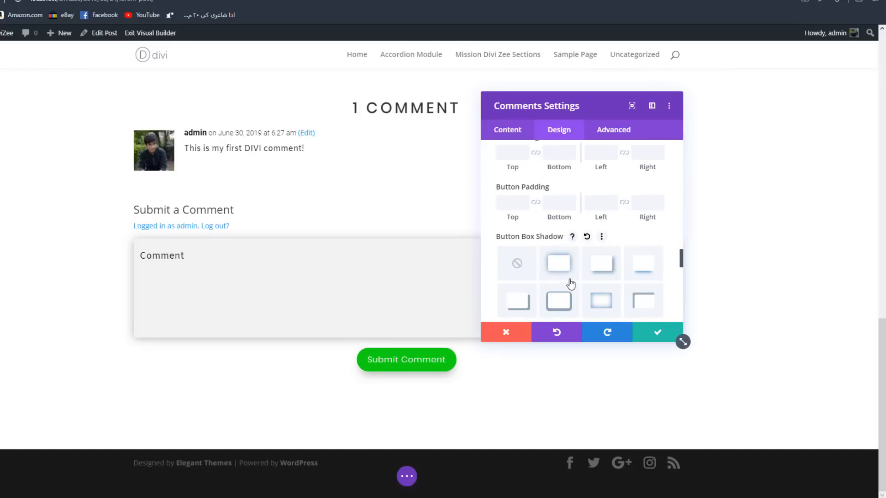
left_click(559, 267)
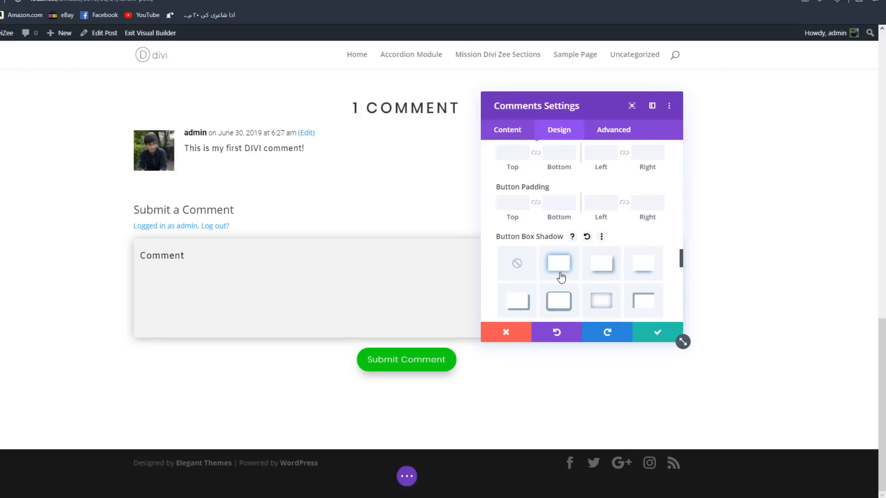
left_click(656, 271)
- Set the button's Box Shadow Spread Strength to -1px and its Box Shadow Blur Strength to 20px
scroll(598, 258, "down", 4)
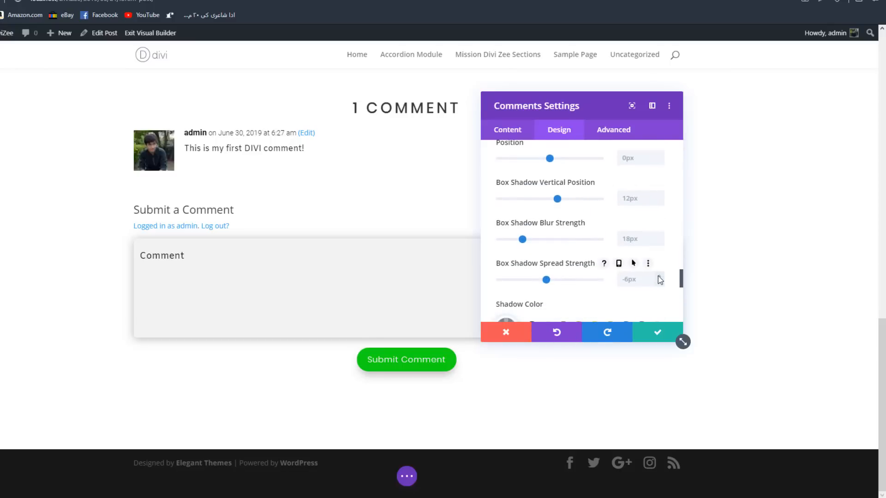
left_click(657, 276)
left_click(658, 275)
left_click(657, 275)
left_click(658, 275)
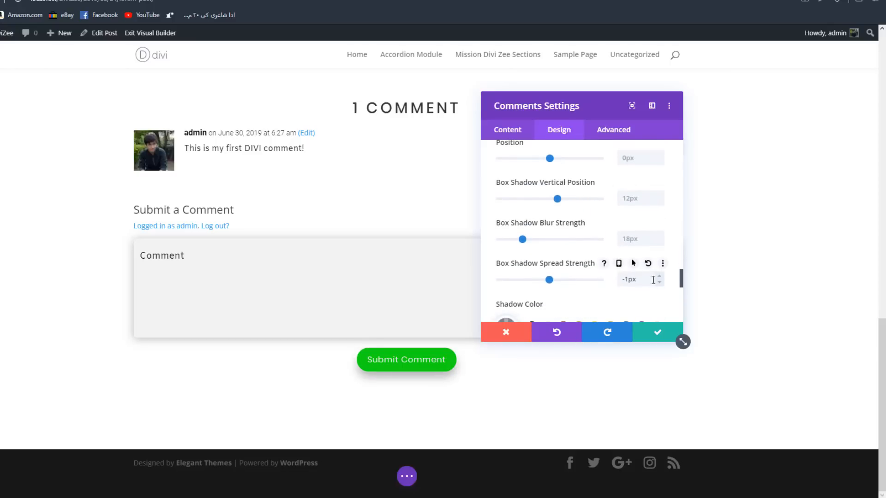
left_click(659, 236)
left_click(659, 236)
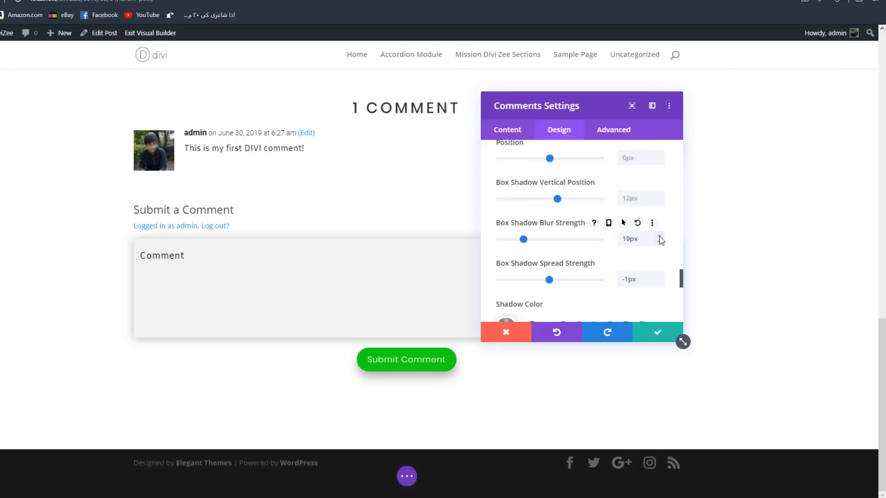
scroll(616, 270, "up", 2)
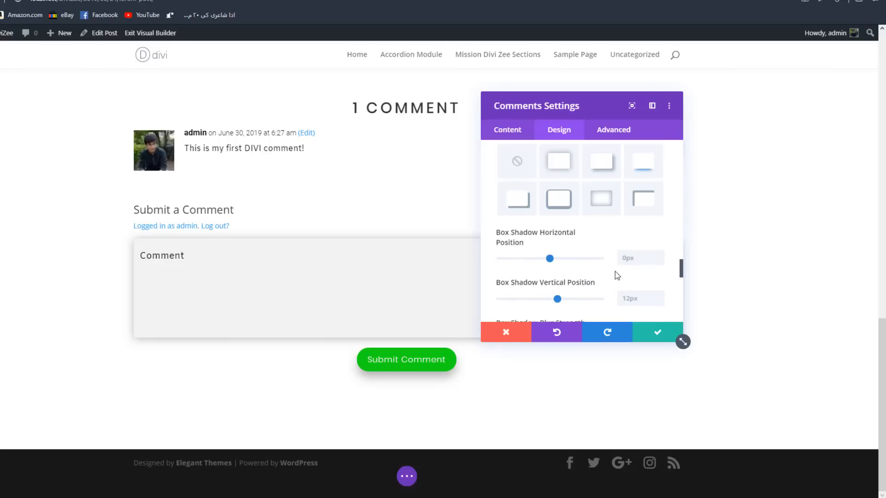
scroll(618, 274, "down", 4)
scroll(630, 277, "up", 2)
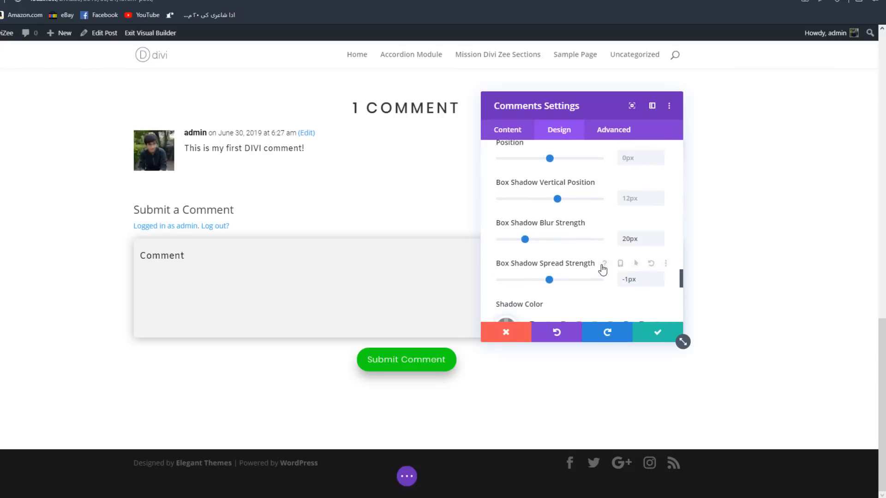
- Enable hover options for the button's shadow spread and blur strengths, with a spread of -9px on hover
left_click(634, 263)
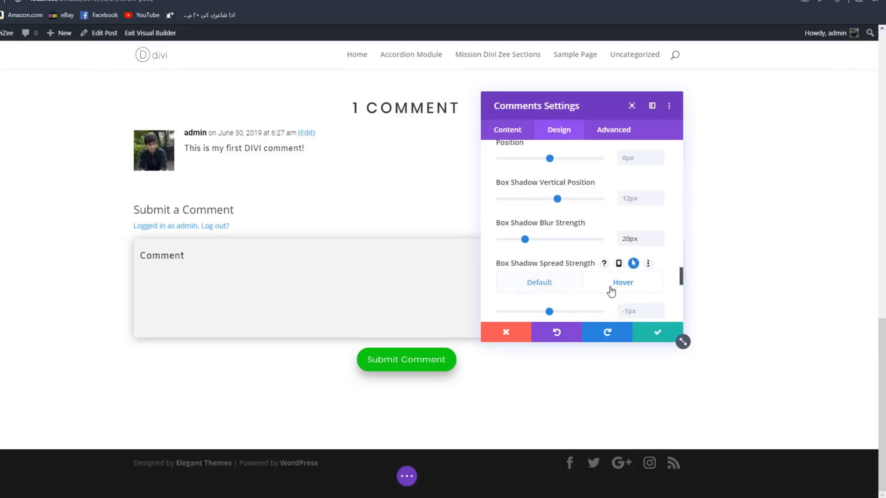
left_click(611, 291)
scroll(635, 272, "down", 1)
scroll(630, 243, "up", 1)
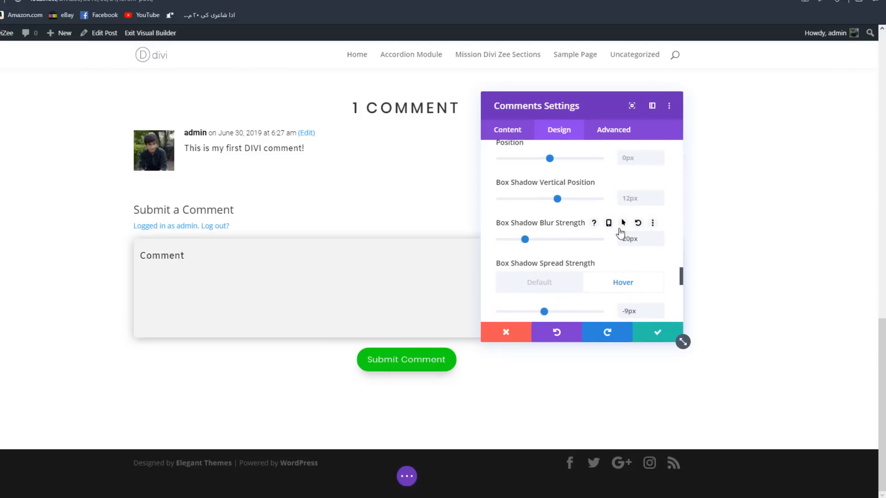
left_click(623, 224)
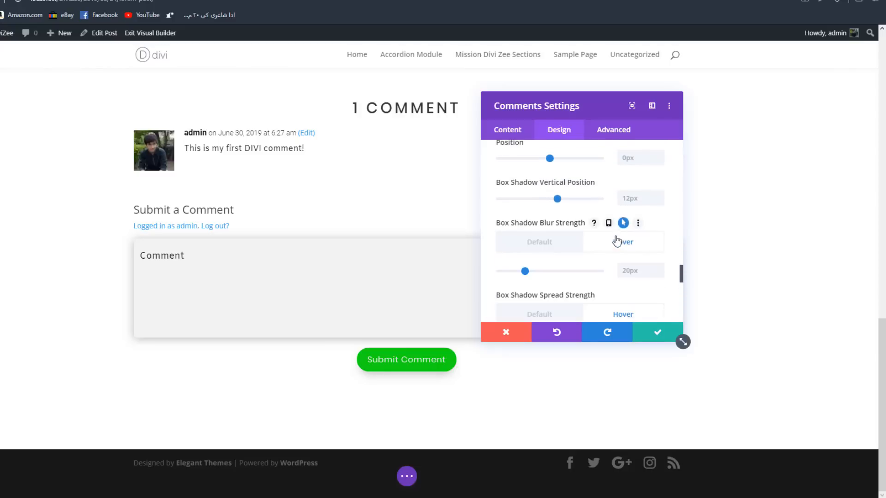
- Apply the Comments module settings and save the post
left_click(659, 330)
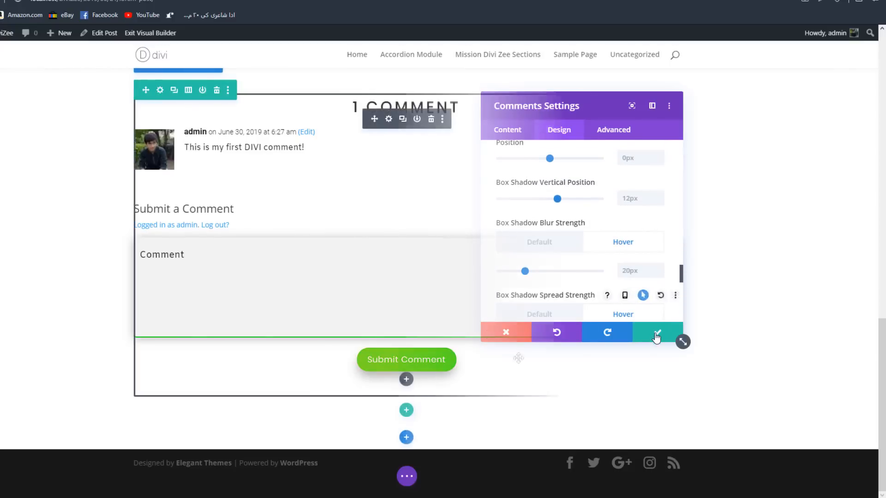
scroll(435, 361, "up", 2)
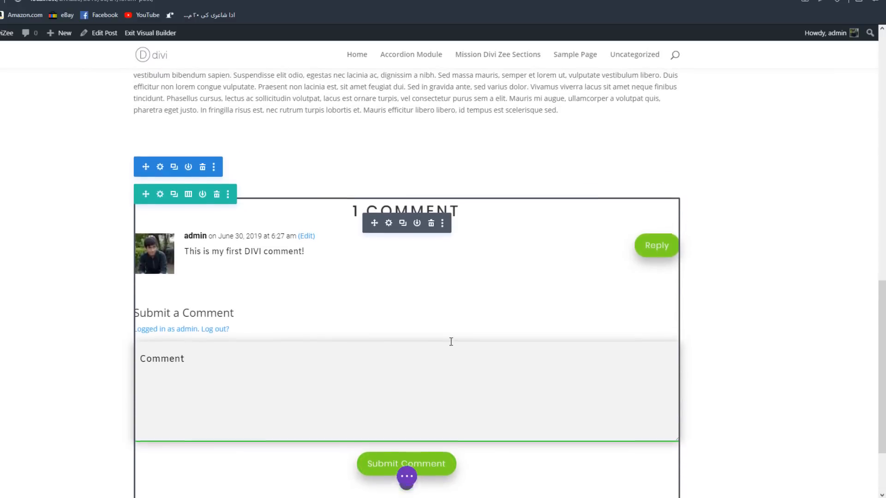
scroll(451, 348, "up", 2)
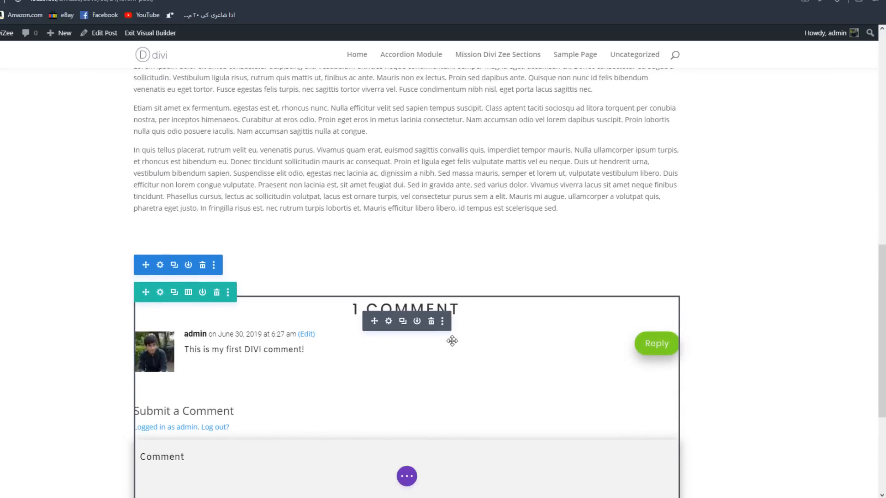
- Reopen the Comments module settings, look through the remaining design sections and the advanced options, and close the settings
left_click(389, 322)
left_click(558, 131)
scroll(562, 203, "down", 10)
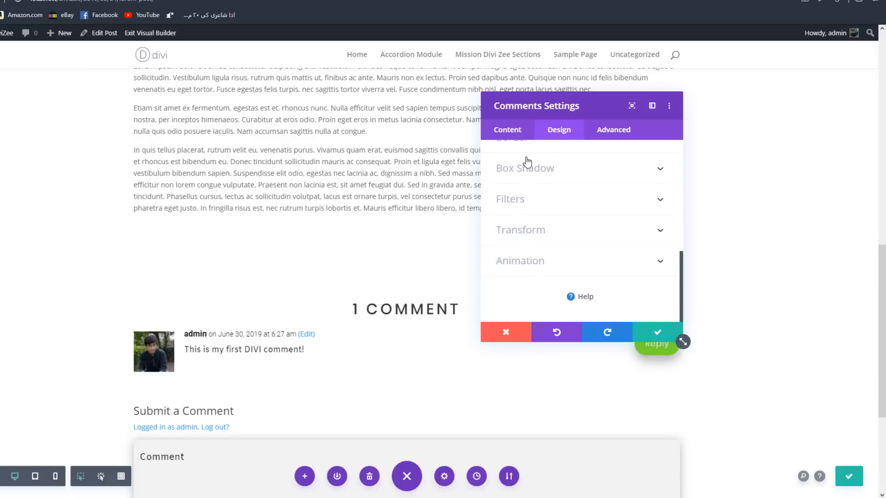
scroll(535, 222, "up", 3)
scroll(541, 214, "up", 6)
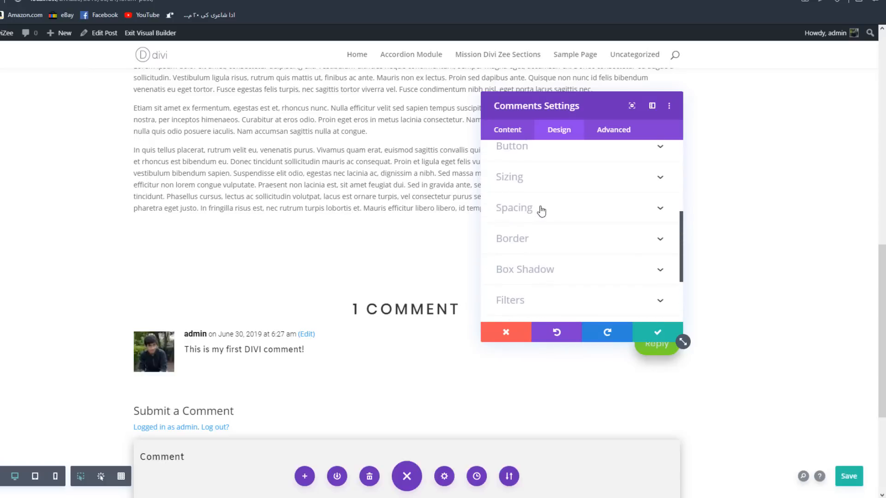
scroll(538, 223, "down", 8)
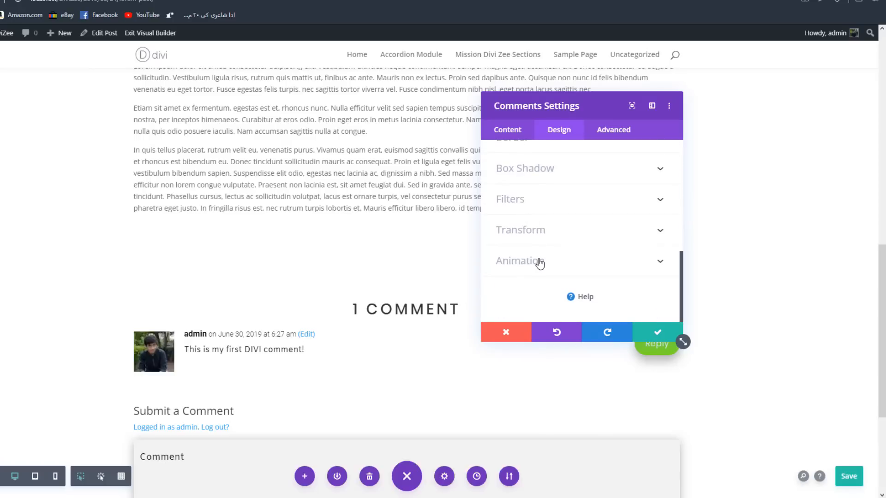
left_click(615, 133)
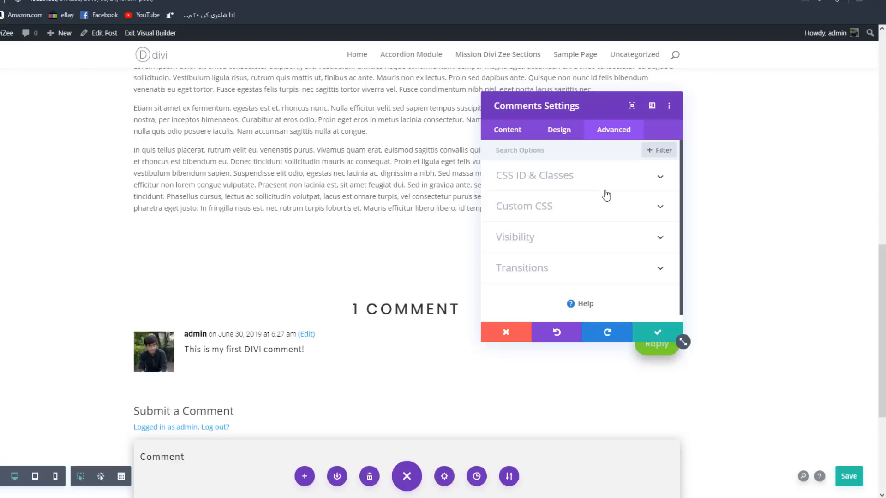
left_click(664, 330)
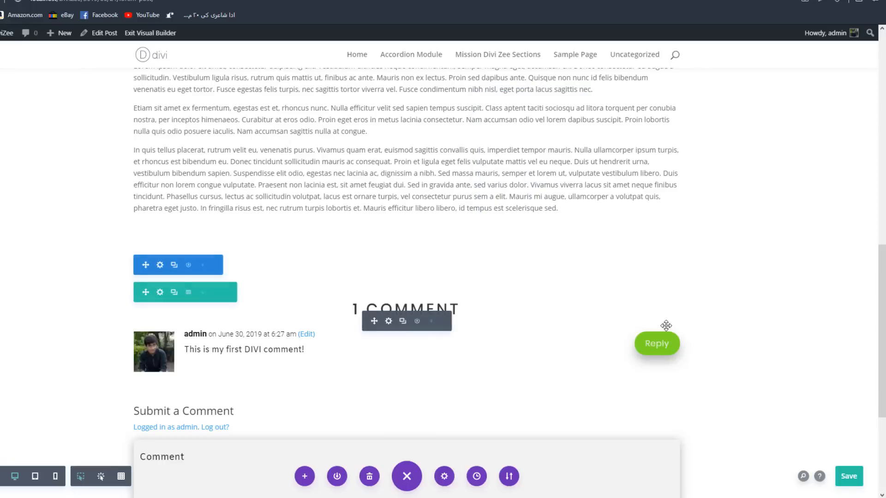
- Save the post and exit the Visual Builder to view the live Lorem Post page
scroll(533, 217, "up", 15)
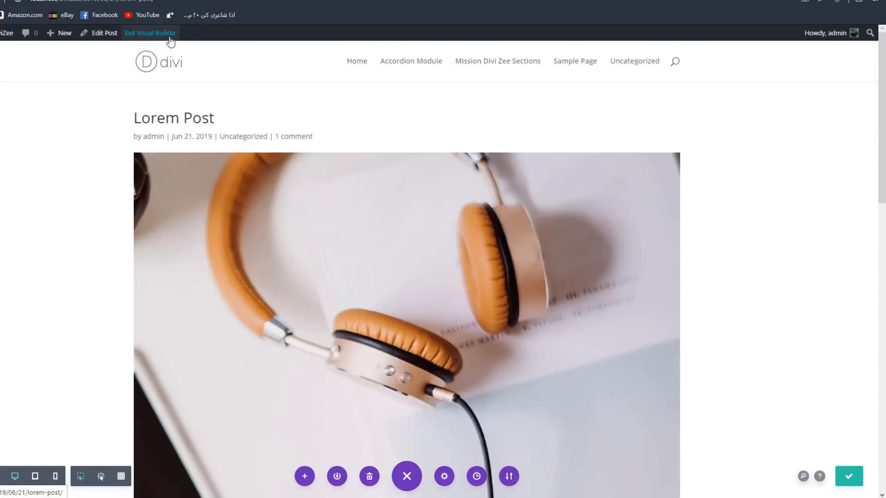
left_click(170, 41)
scroll(382, 231, "down", 10)
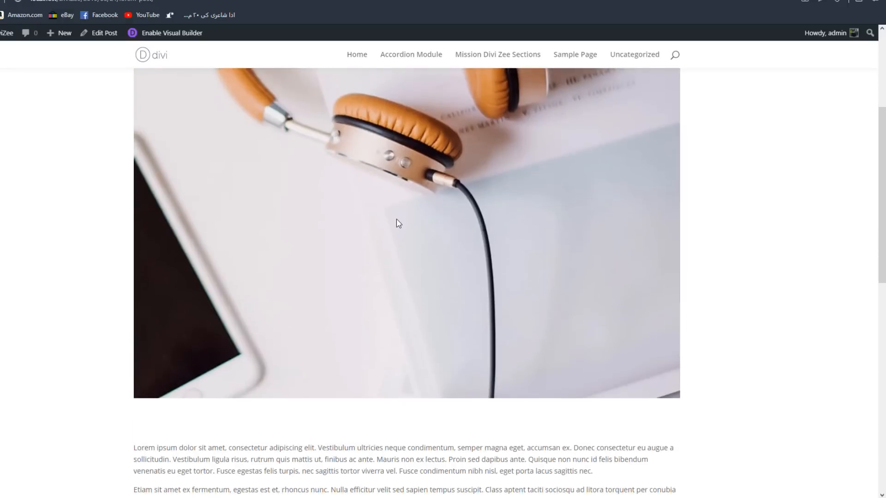
scroll(447, 171, "up", 1)
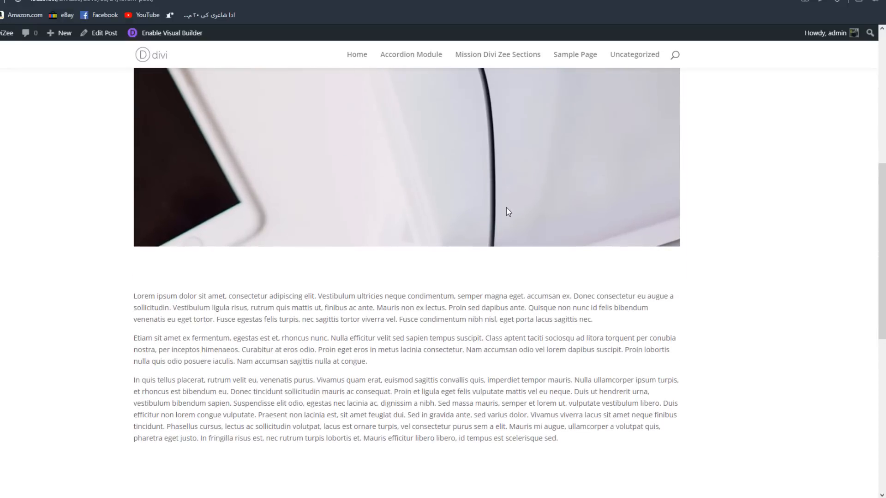
- Inspect the styled comments section on the live post and try out the comment box with throwaway text
scroll(508, 211, "down", 3)
scroll(623, 228, "down", 2)
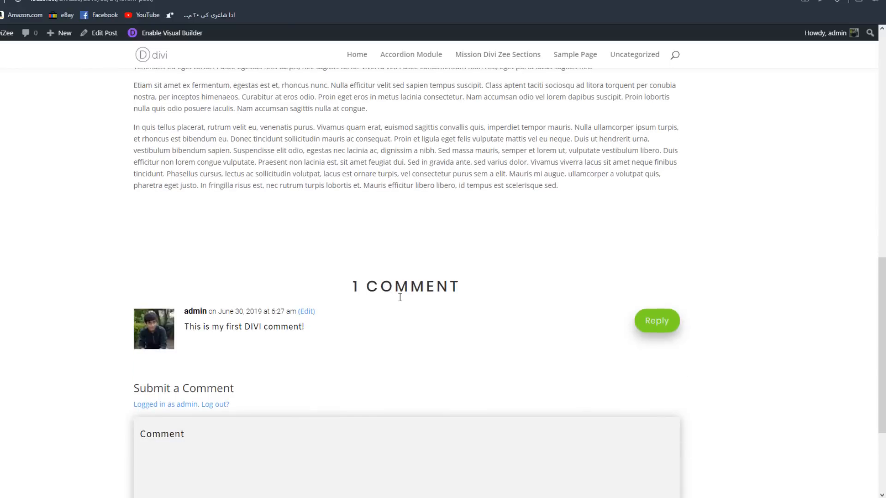
scroll(400, 298, "down", 1)
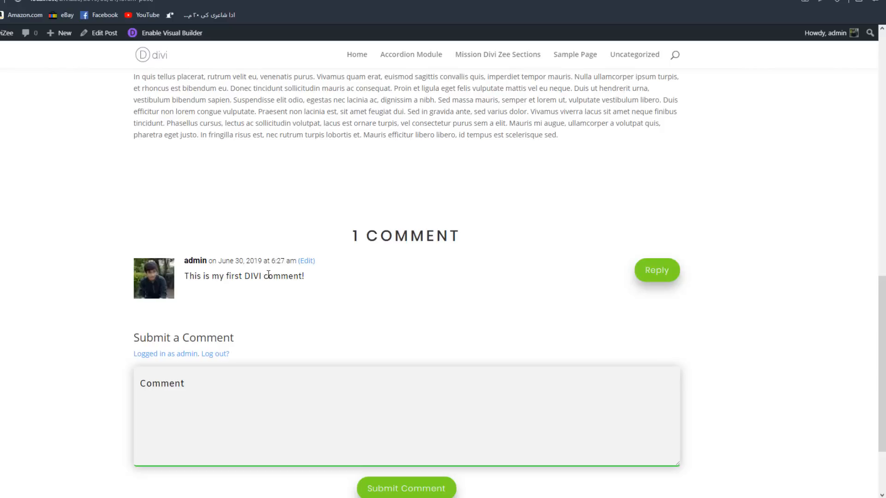
scroll(429, 277, "down", 3)
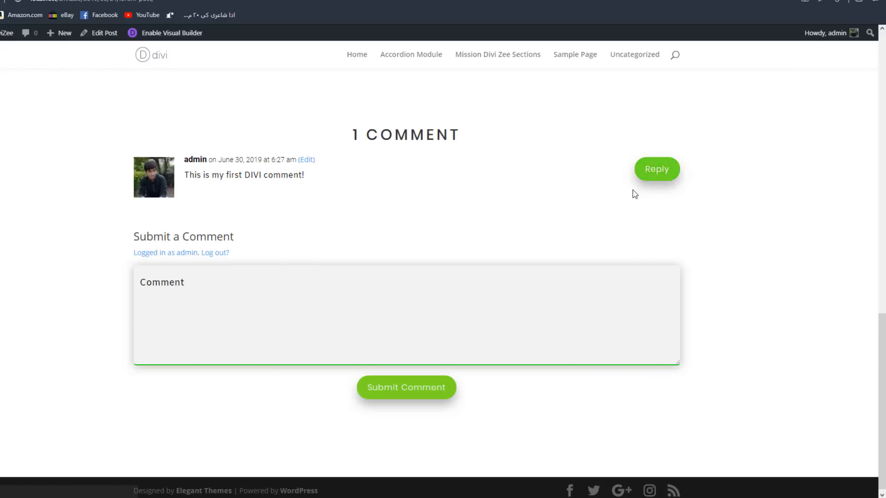
left_click(486, 309)
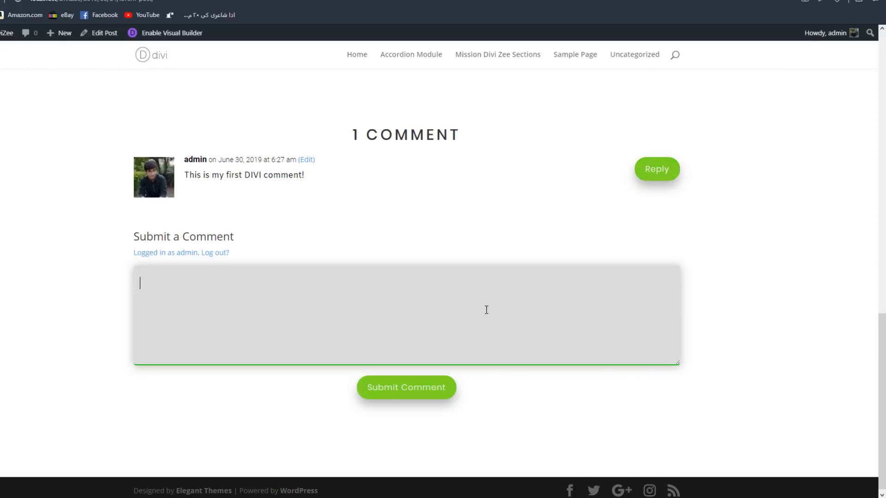
type("dfdf")
key("BackSpace")
key("BackSpace")
key("BackSpace")
- Reply to the first comment with "Awesome work! You rock guys!!!" and submit it
left_click(660, 168)
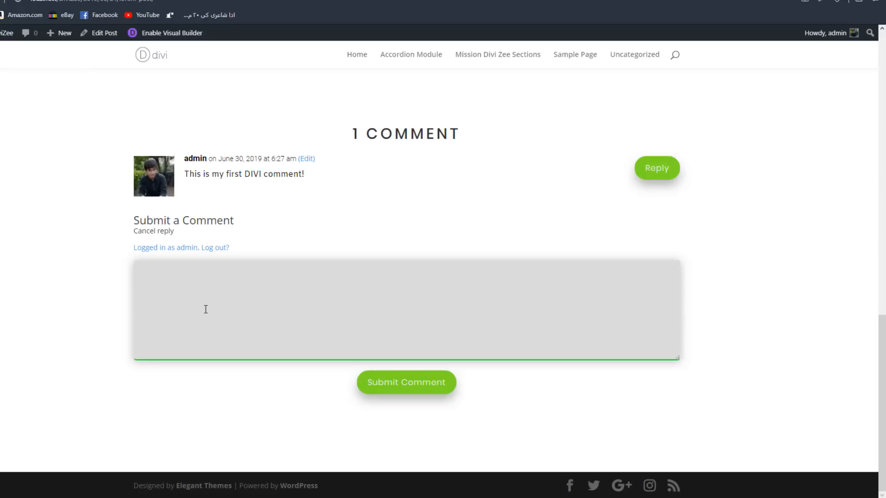
type("Awesome work! You rock guys!!!")
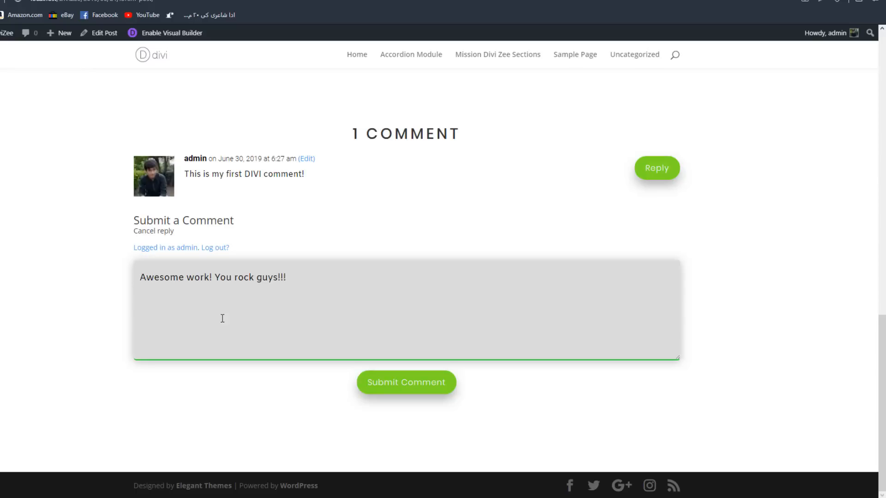
left_click(414, 393)
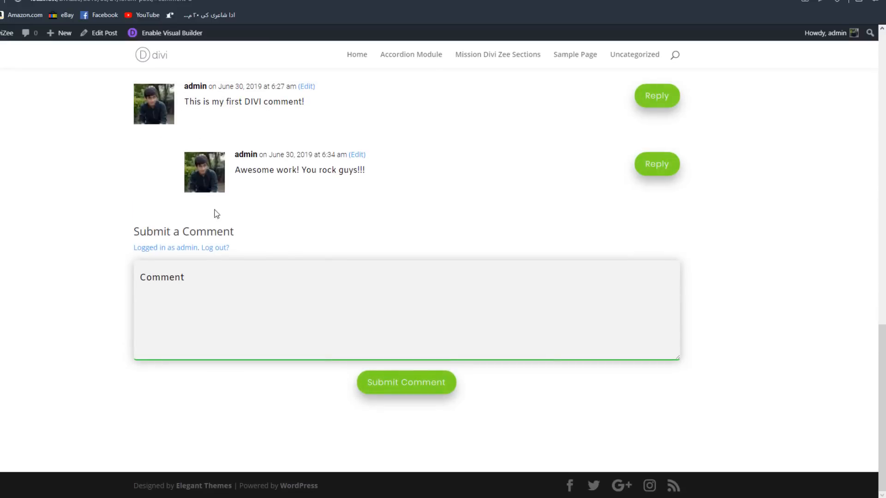
- Submit "BRavo!" as a reply to the "Awesome work!" comment and review the threaded comments
scroll(490, 158, "up", 1)
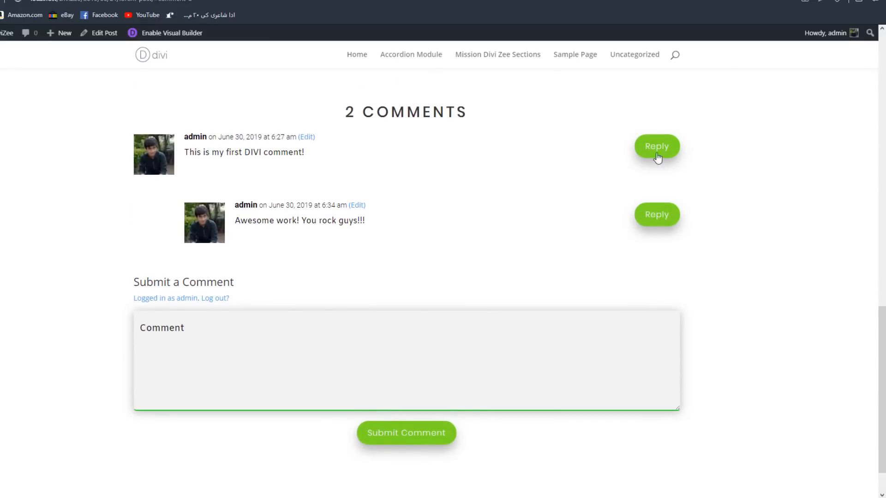
left_click_drag(650, 215, 655, 215)
left_click(658, 215)
type("BRavo!")
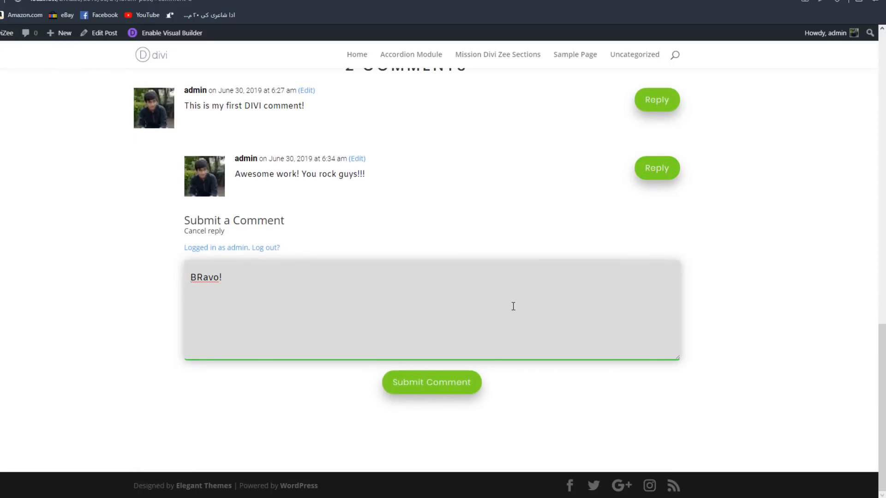
left_click(467, 381)
scroll(319, 213, "up", 3)
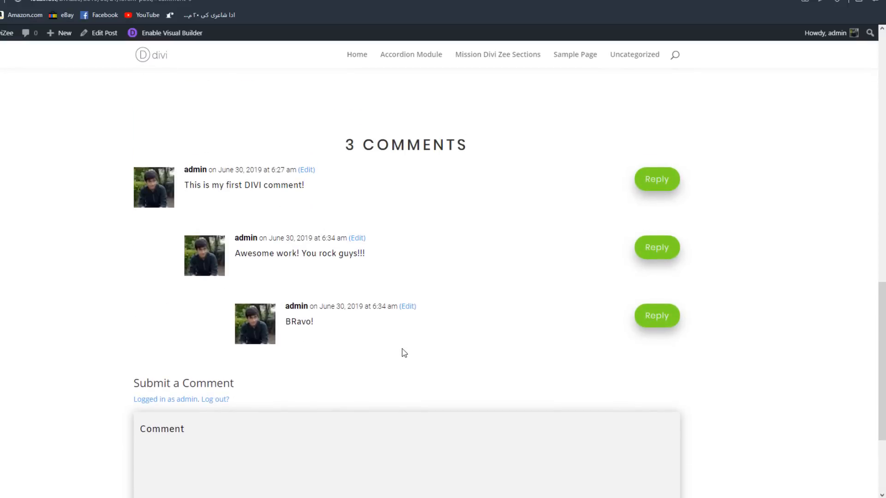
scroll(404, 353, "down", 2)
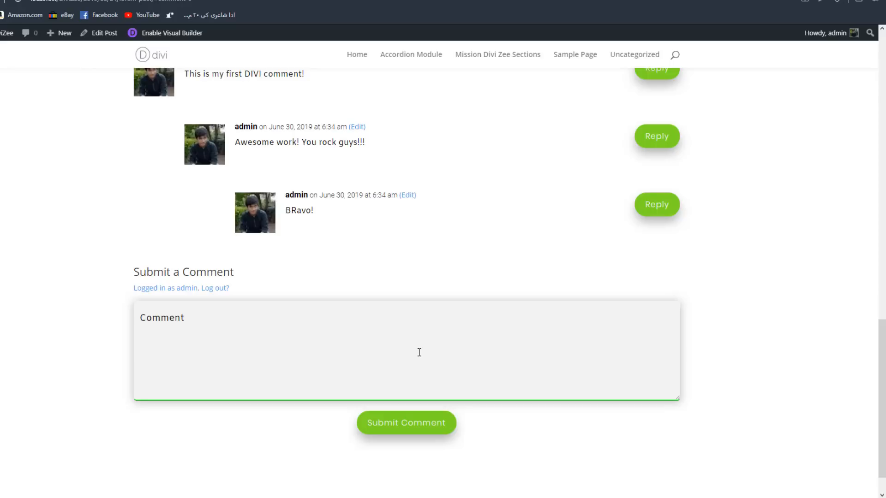
scroll(621, 317, "up", 2)
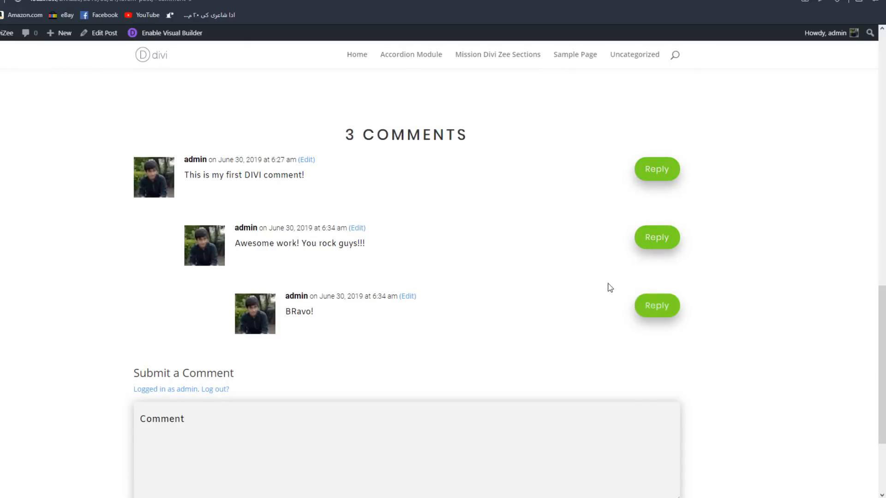
left_click(666, 308)
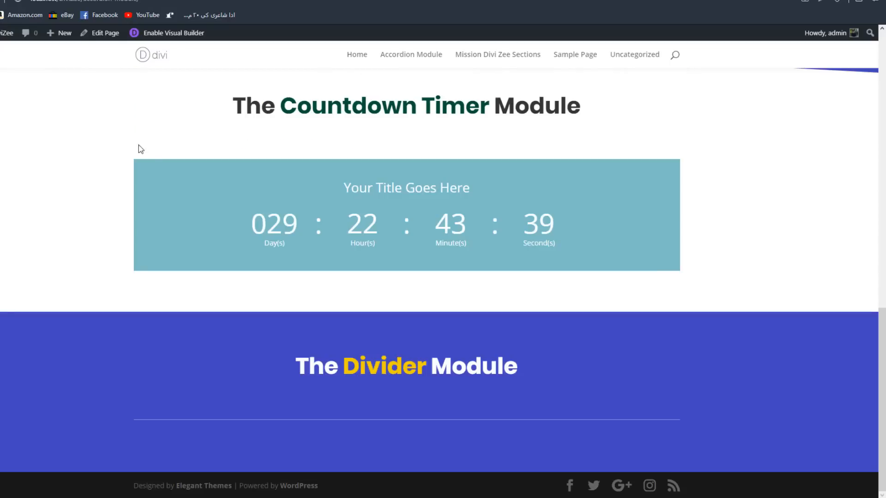
scroll(207, 242, "up", 12)
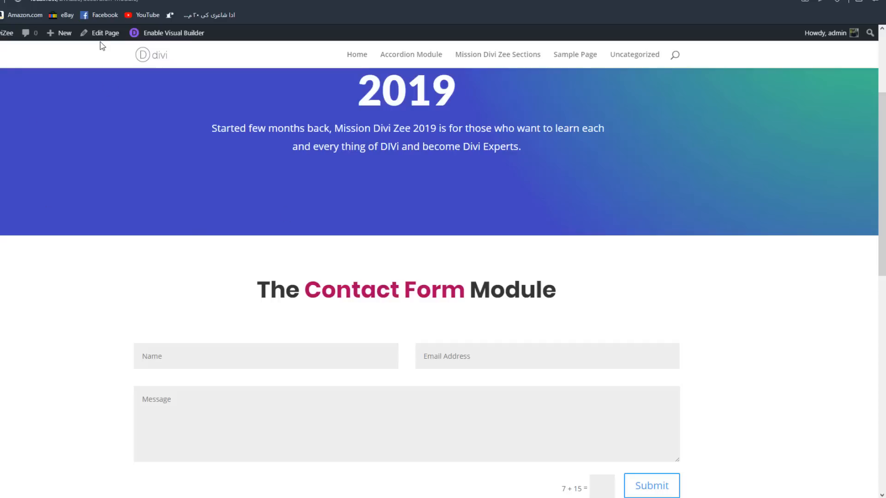
- Enable the Visual Builder on the contact form page and add a new field to the Contact Form module, moving its settings clear of the form
left_click(187, 38)
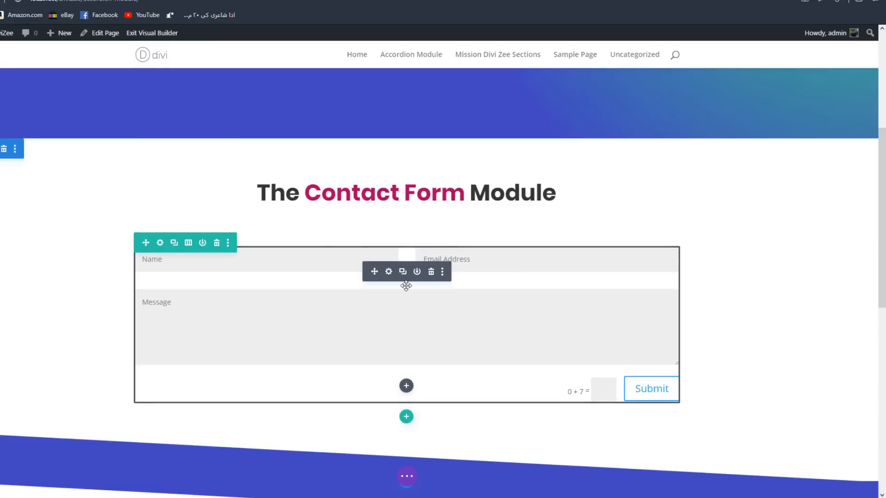
left_click(389, 275)
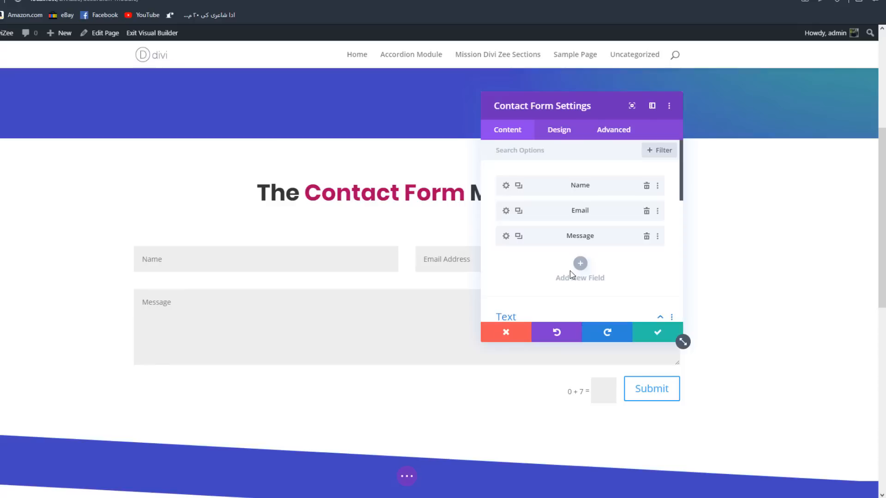
left_click(580, 263)
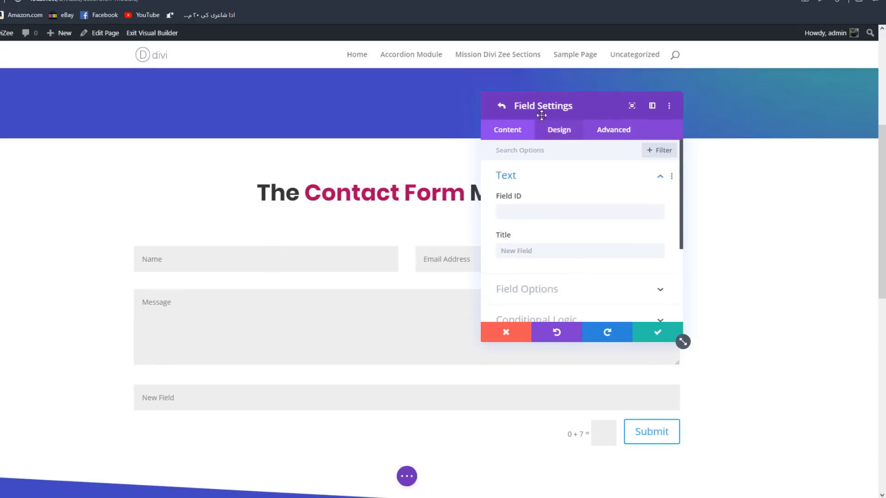
left_click_drag(547, 111, 682, 123)
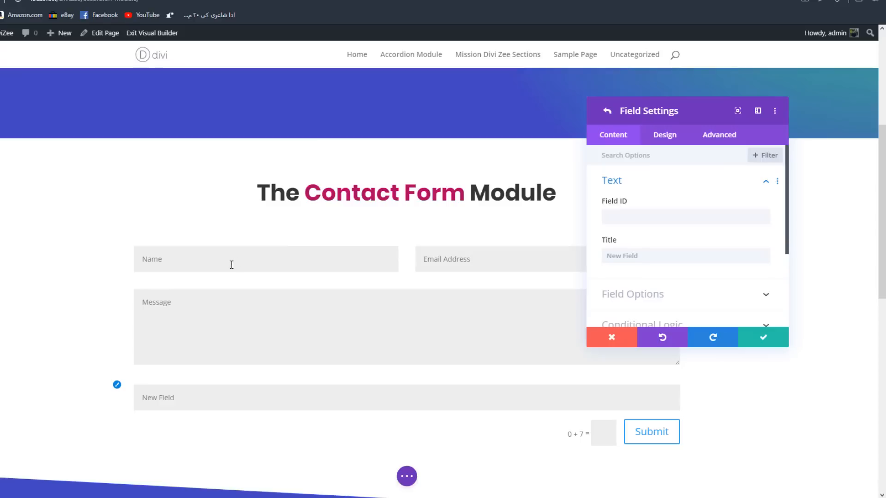
left_click_drag(664, 112, 683, 69)
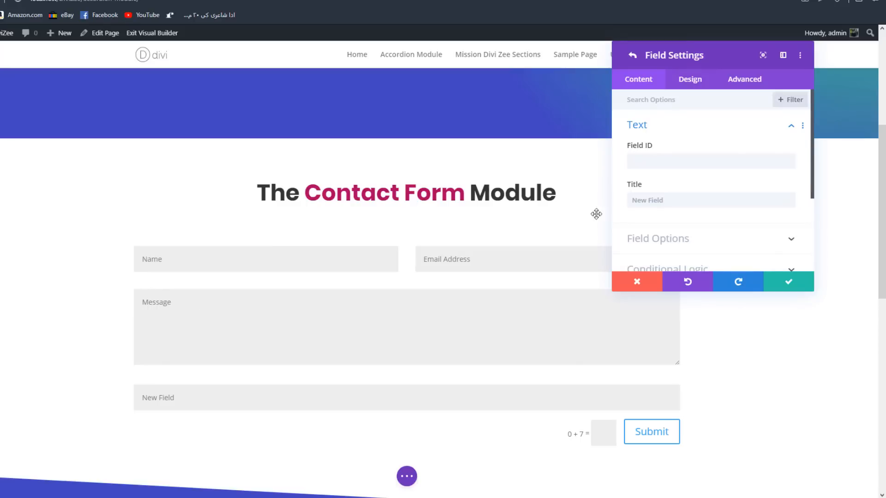
- Set both the field ID and the title of the new contact form field to "Phone Number"
left_click(706, 164)
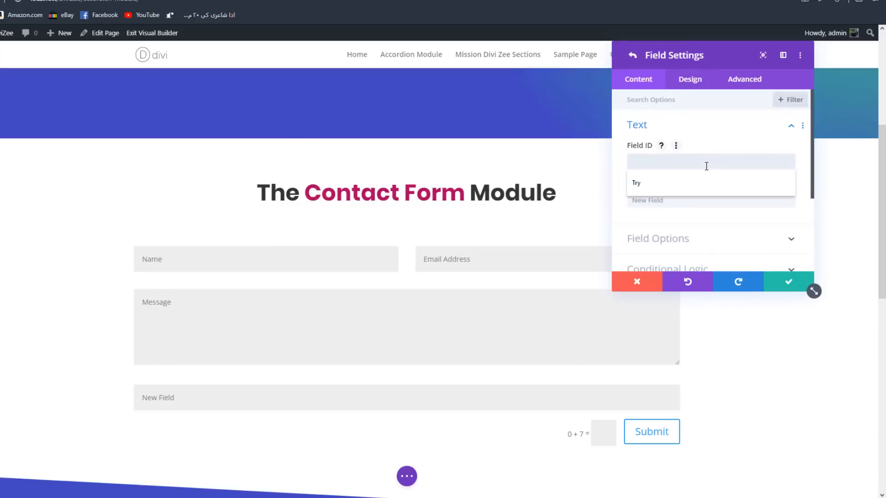
left_click(714, 129)
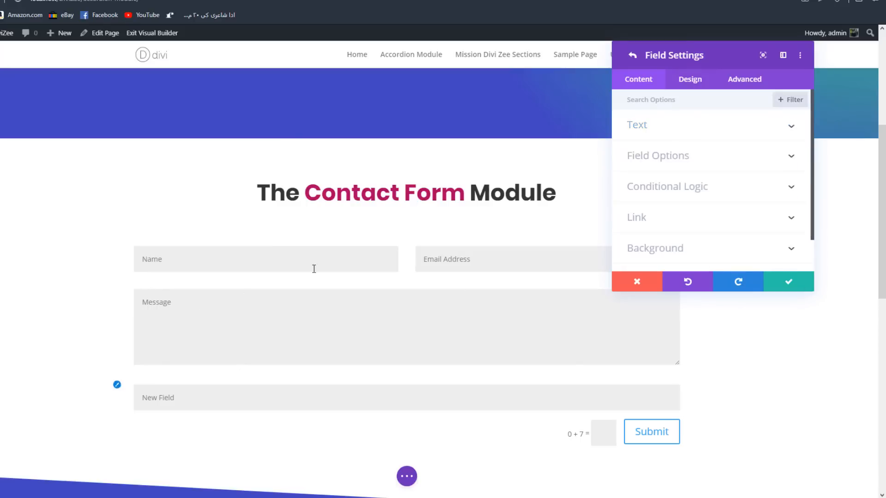
left_click(632, 54)
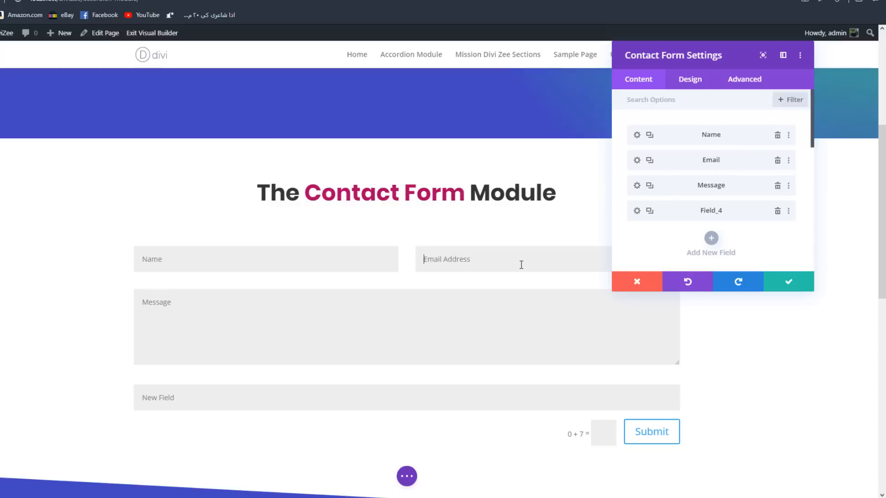
left_click(636, 212)
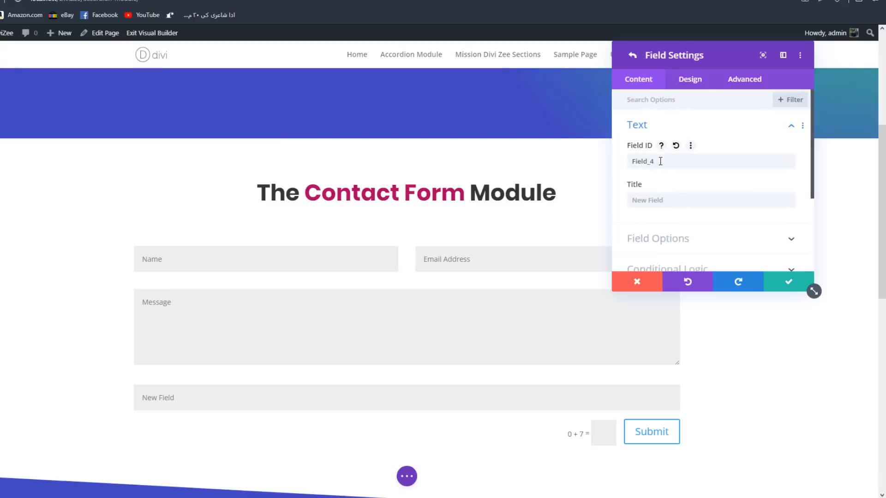
left_click_drag(660, 161, 586, 161)
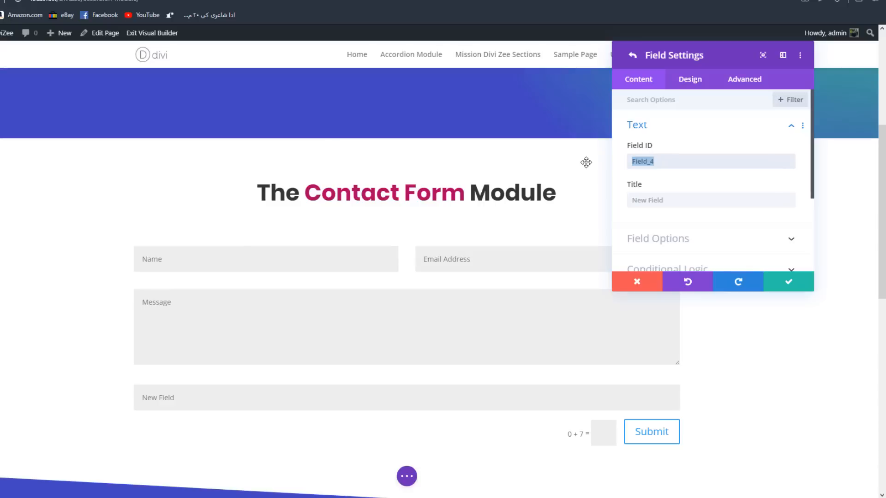
key("BackSpace")
type("Phone Number")
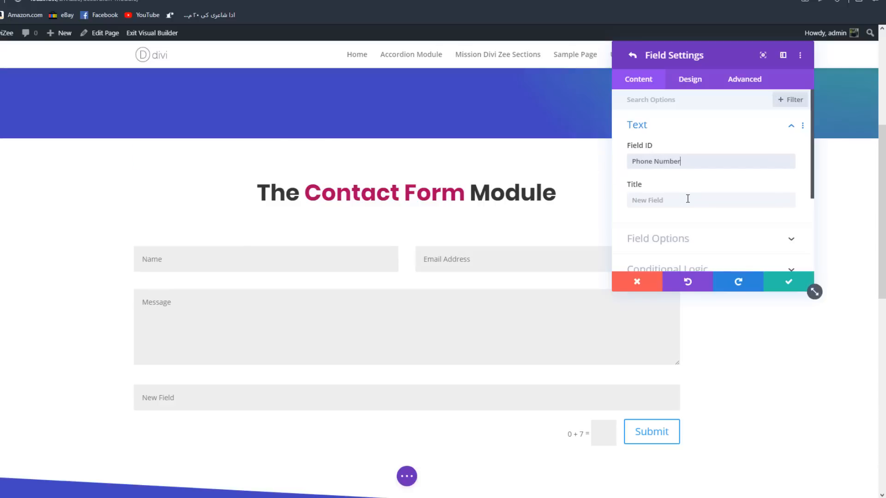
left_click_drag(693, 161, 445, 210)
key("ctrl+c")
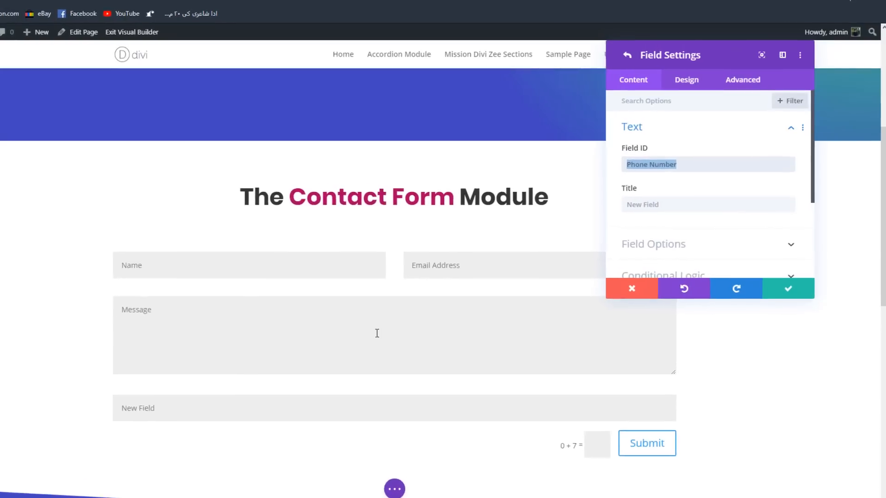
left_click(680, 227)
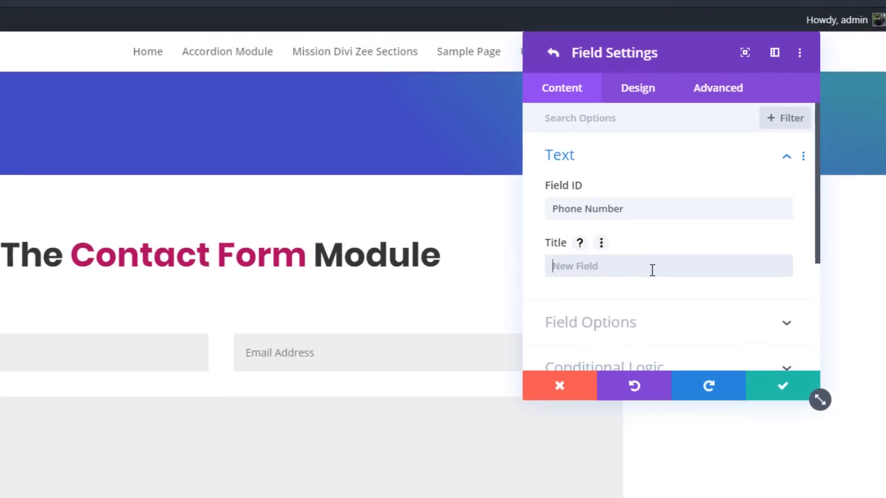
key("ctrl+v")
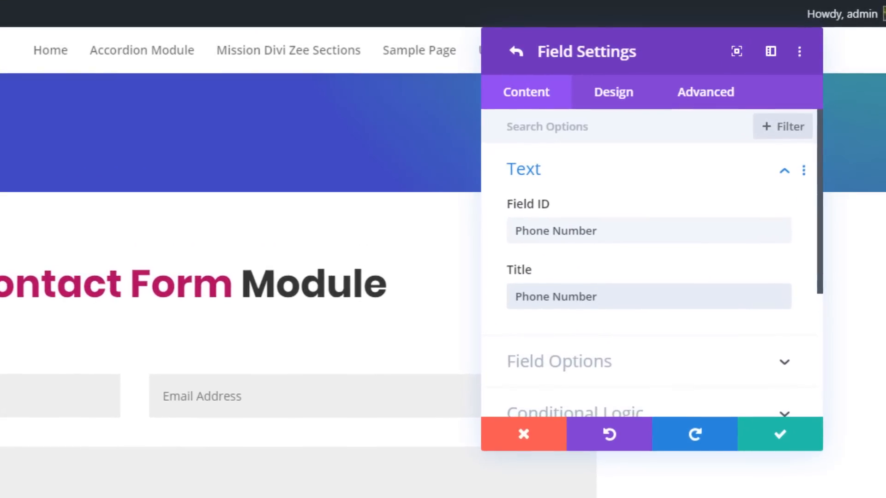
- Keep the Phone Number field's type as Input Field and limit its allowed symbols to Numbers Only (0-9)
scroll(558, 261, "down", 2)
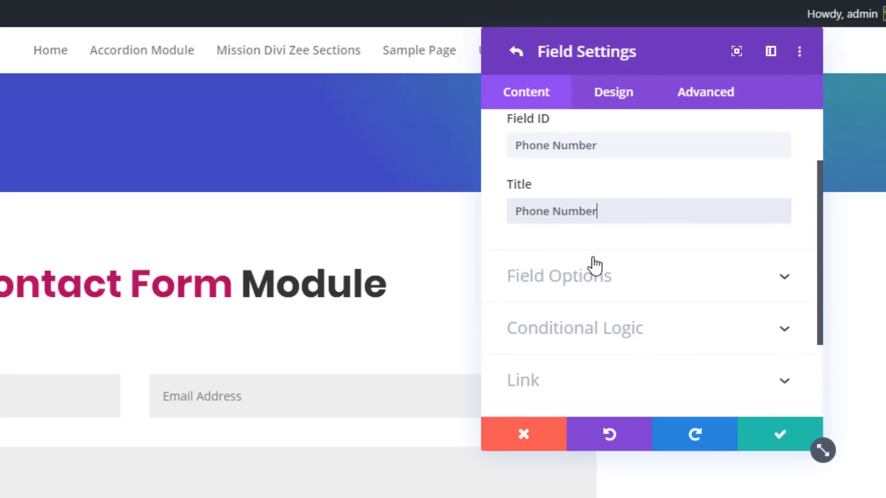
left_click(581, 290)
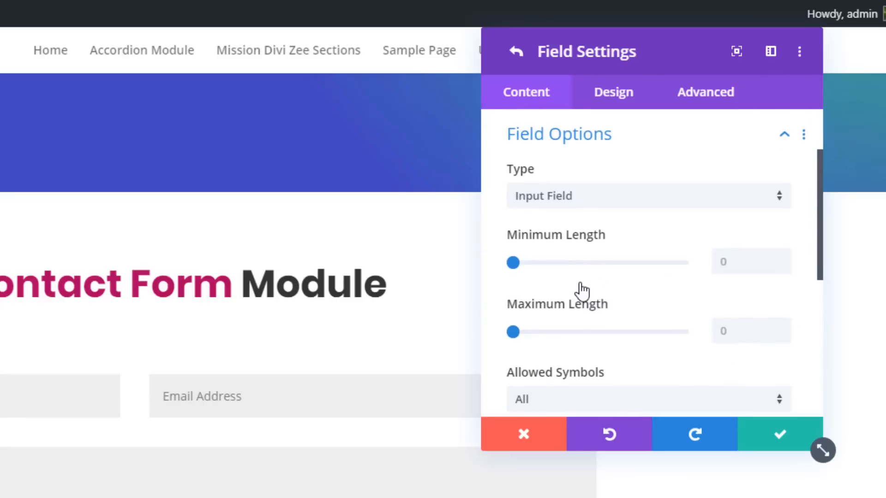
left_click(574, 199)
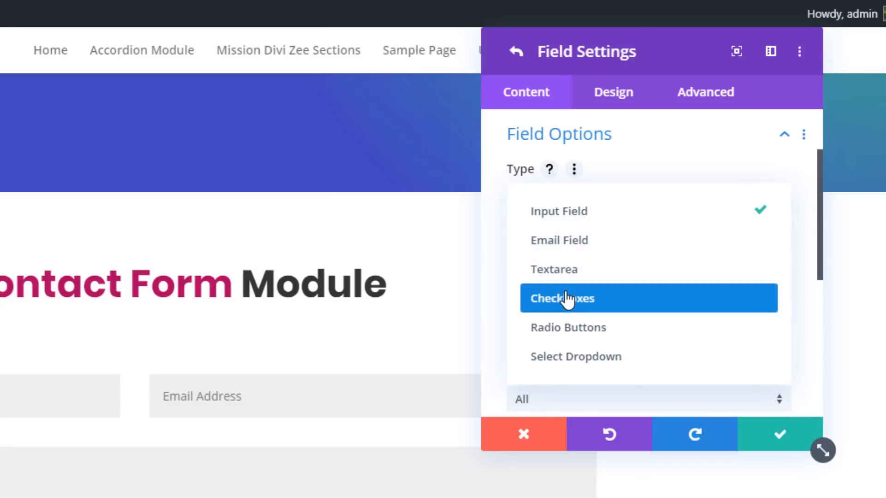
left_click(617, 224)
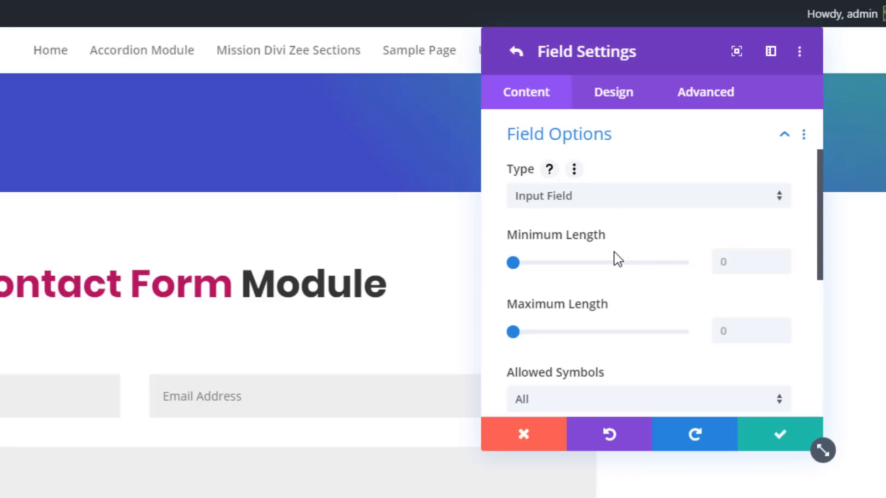
scroll(627, 300, "down", 2)
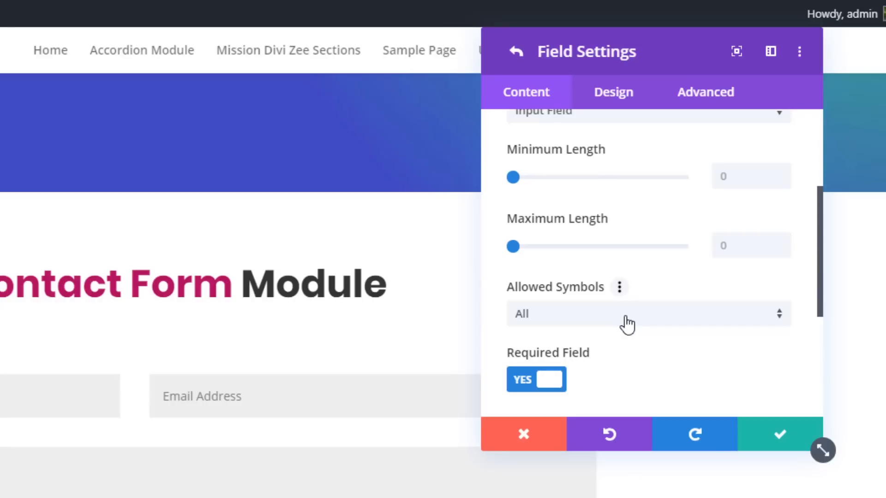
left_click(626, 324)
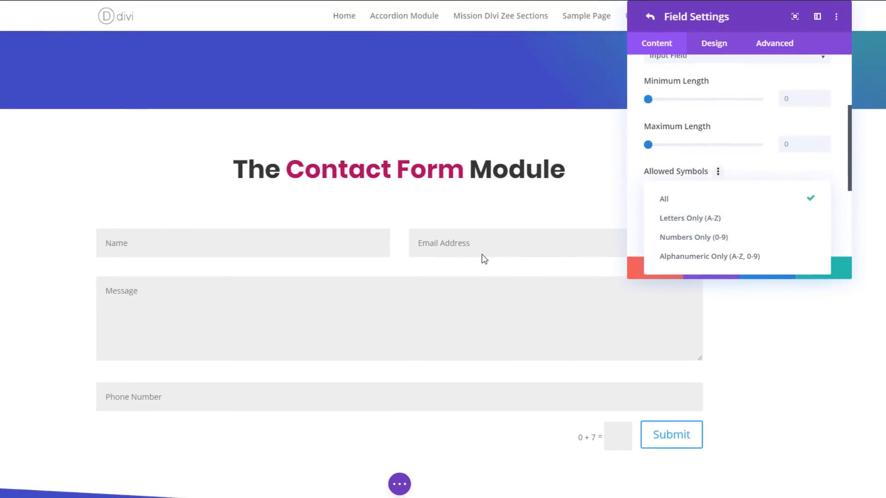
left_click(694, 237)
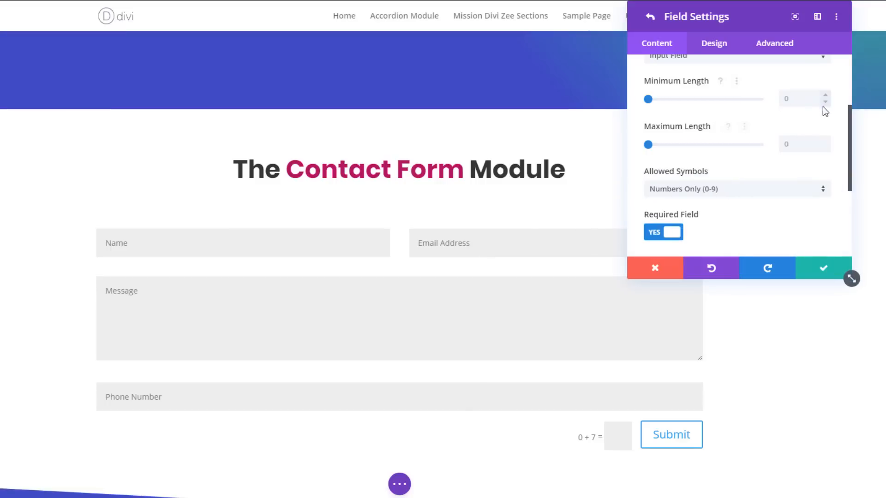
- Set the Phone Number field's maximum length to 11 and check its remaining field options
left_click(825, 144)
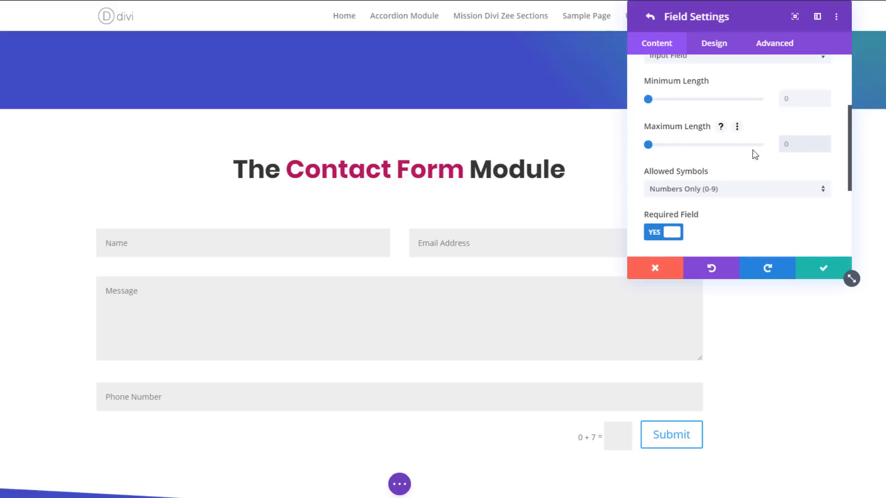
type("11")
scroll(751, 155, "down", 2)
scroll(743, 150, "up", 2)
scroll(738, 155, "down", 1)
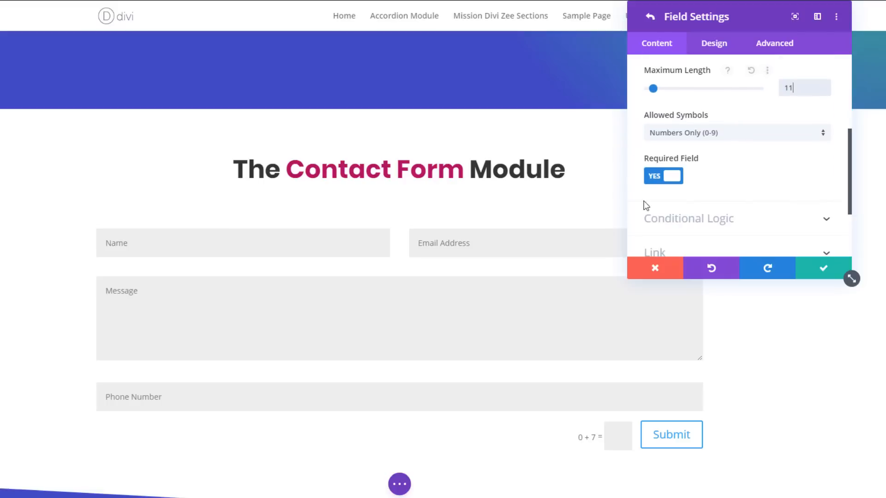
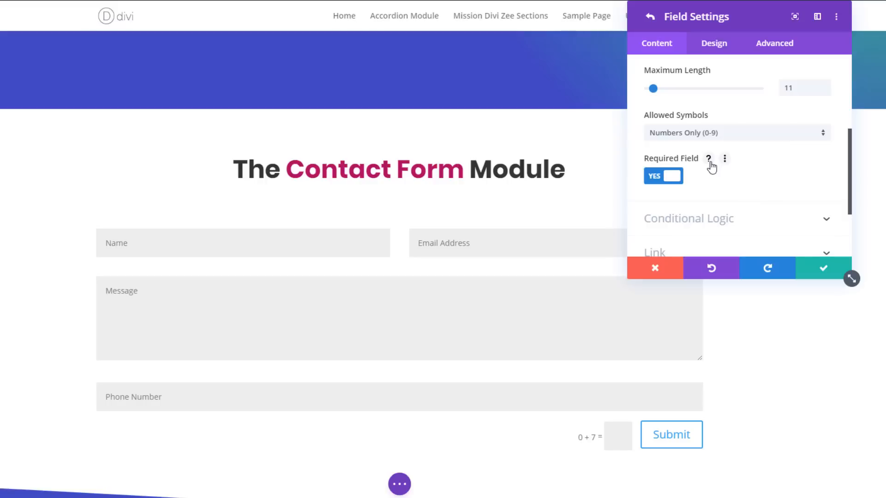
- Review the Phone Number field's options and return to the Contact Form settings
scroll(711, 167, "up", 4)
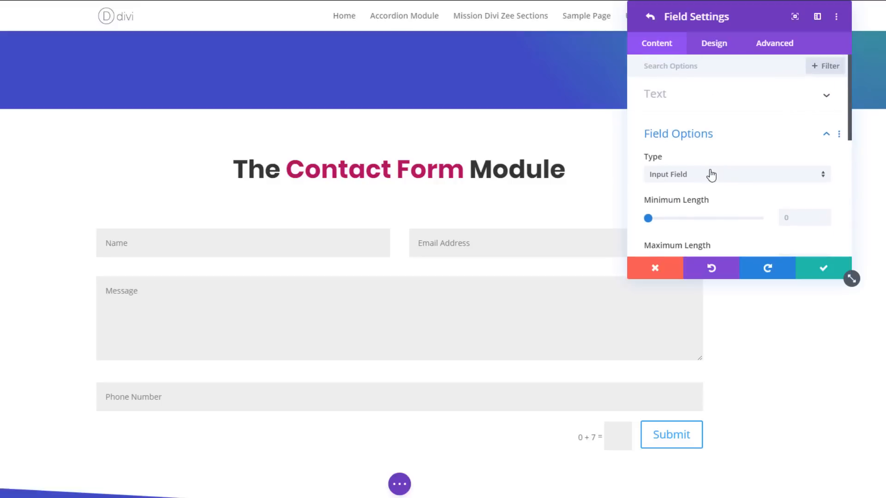
scroll(711, 168, "down", 5)
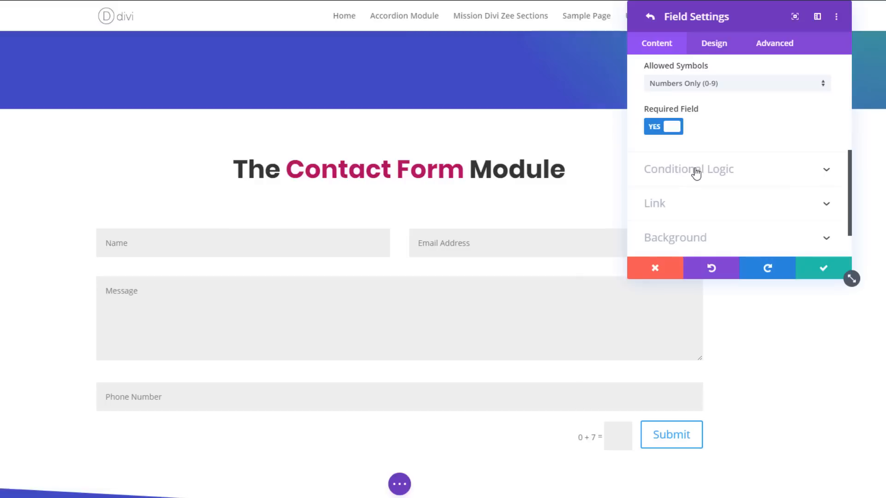
left_click(650, 19)
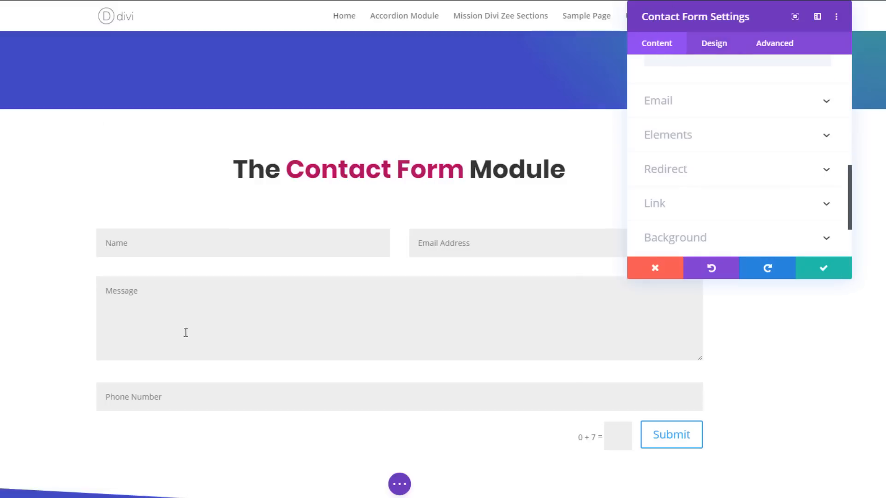
- Add another field to the contact form with the field ID "Options" and the title "Select any"
scroll(210, 327, "down", 2)
left_click(242, 278)
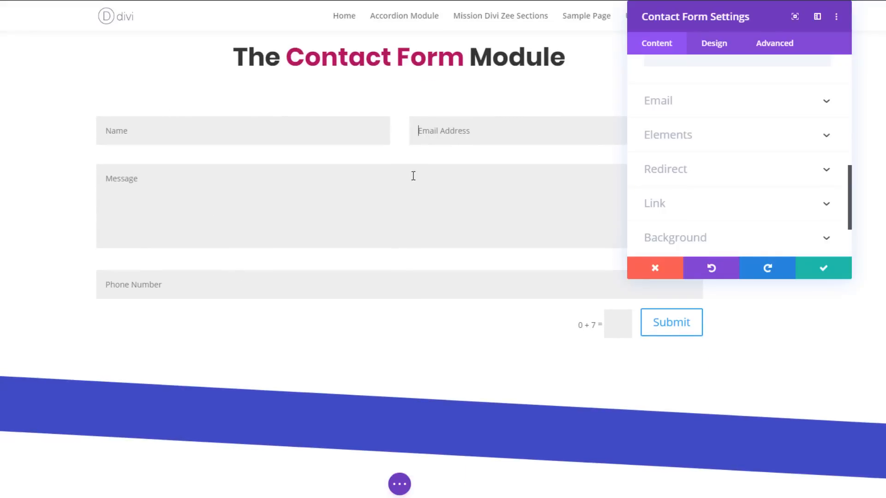
left_click(338, 193)
scroll(757, 186, "up", 5)
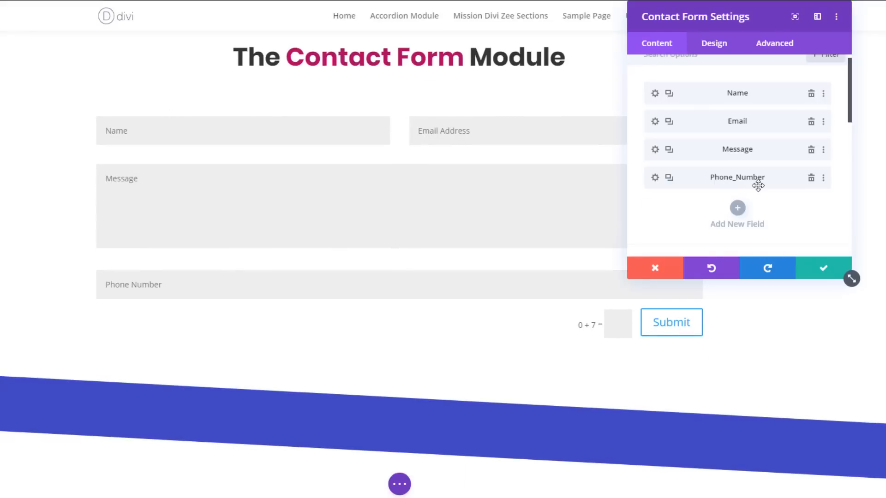
left_click(737, 208)
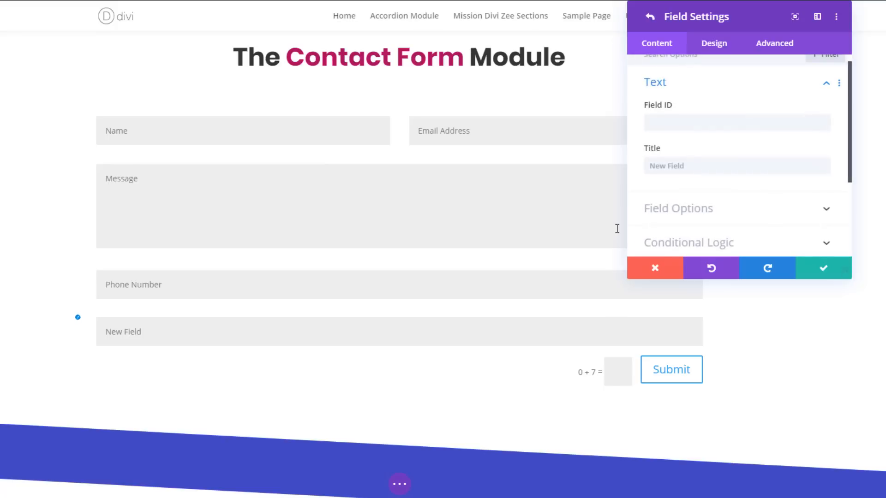
left_click(660, 130)
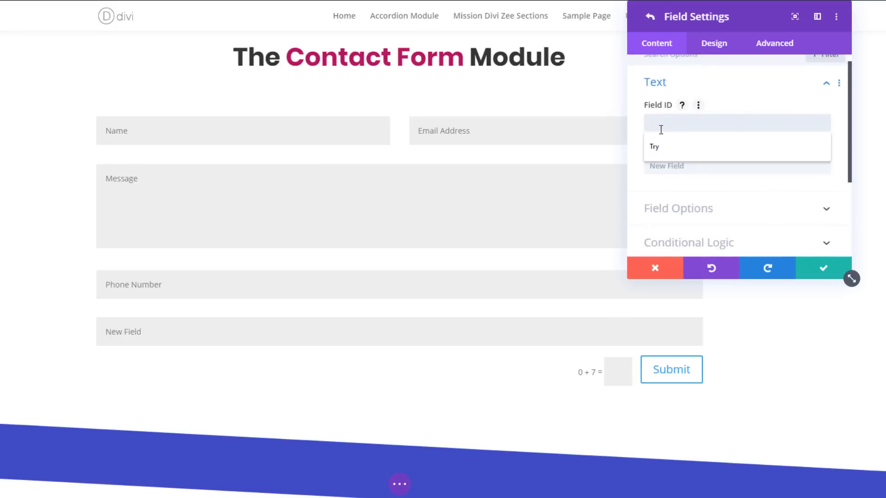
type("Options")
left_click(688, 160)
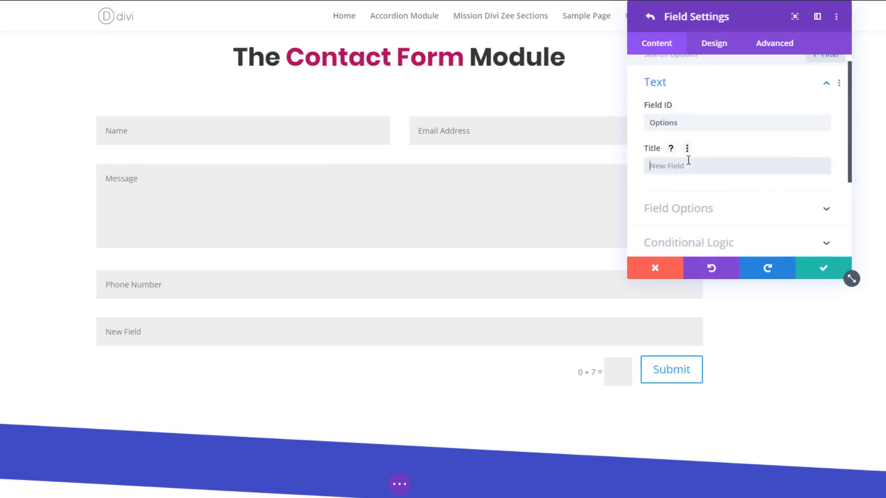
type("Select any")
- Try Radio Buttons as the Options field's type and settle on Select Dropdown
left_click(678, 208)
left_click(690, 121)
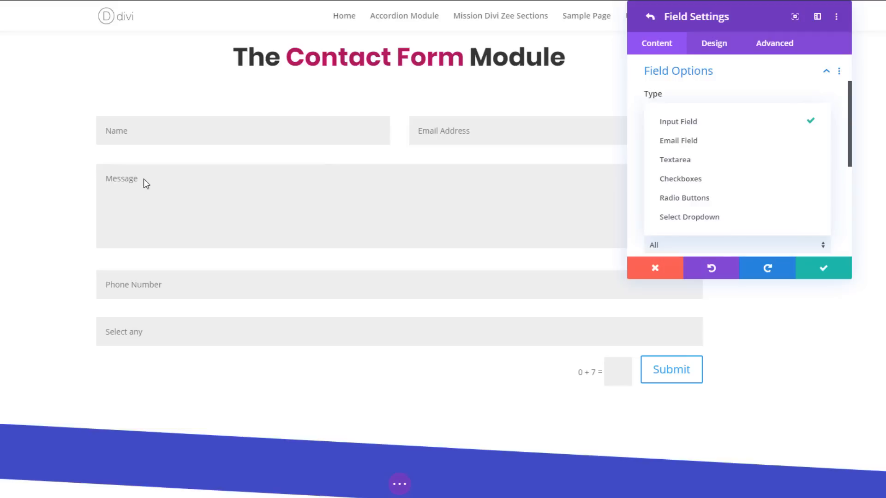
left_click(703, 199)
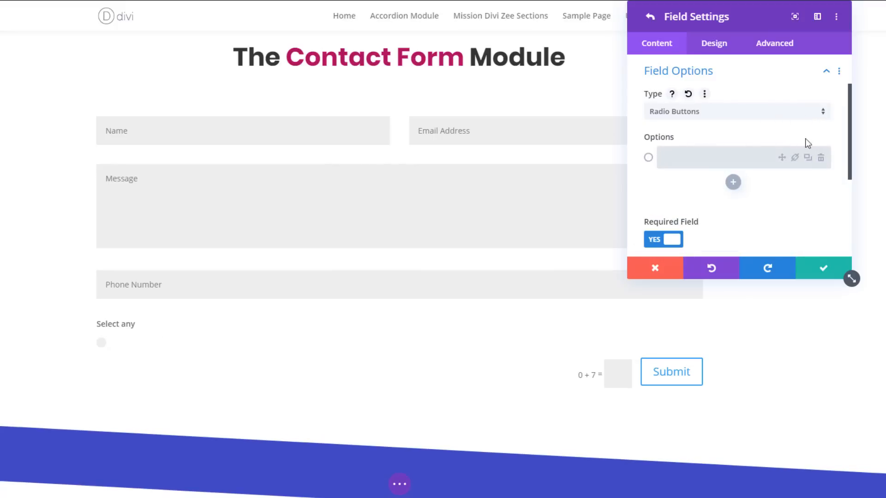
left_click(721, 113)
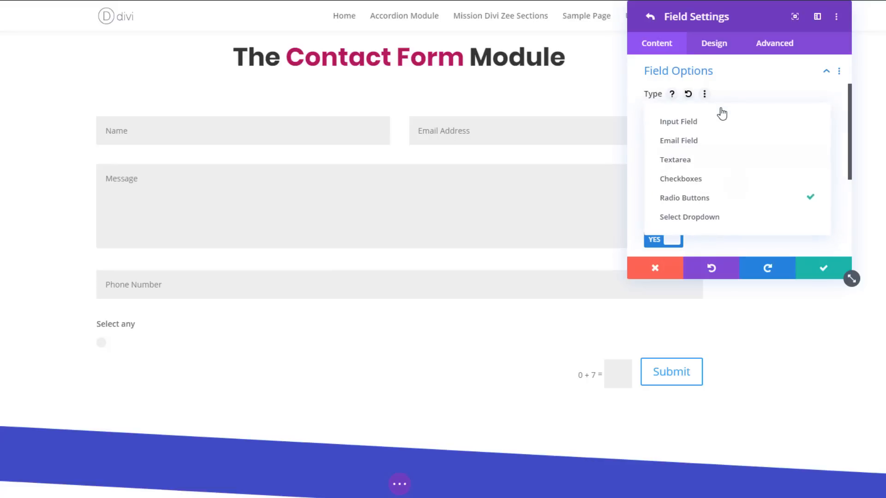
left_click(721, 218)
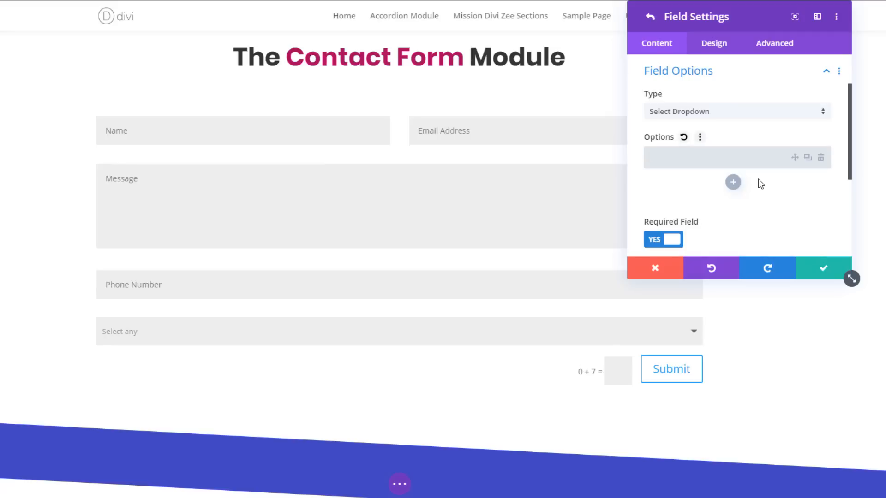
- Give the dropdown the options "I need a T-Shirt", "I need a pair of Jeans", "I need a pair of sneakers" and "I need a formal suit"
type("I need a T-Shirt")
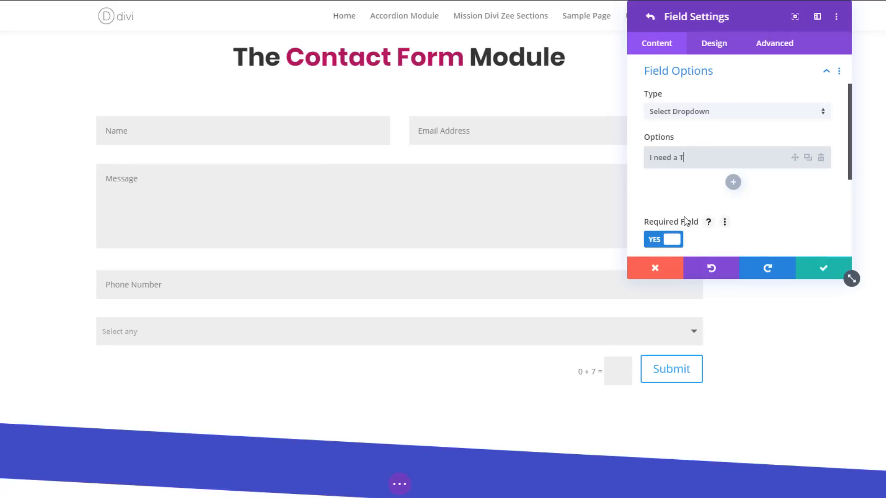
left_click(731, 176)
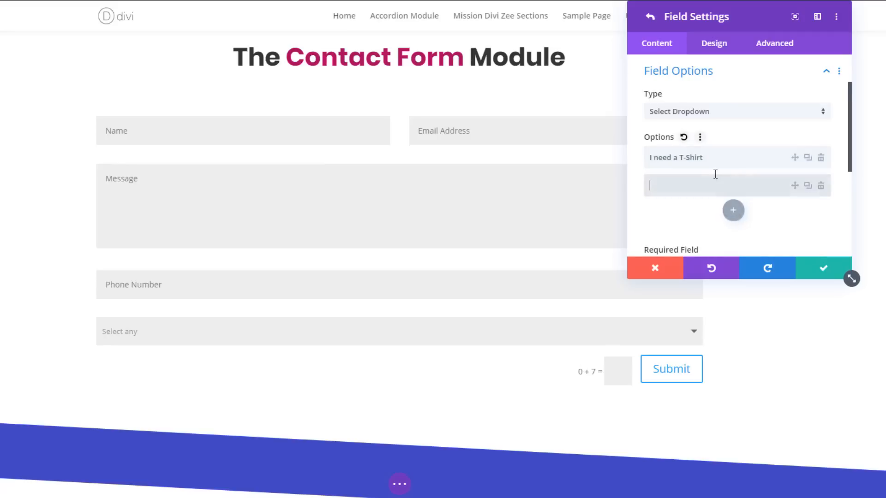
type("I need a pair of Jeans")
left_click(732, 211)
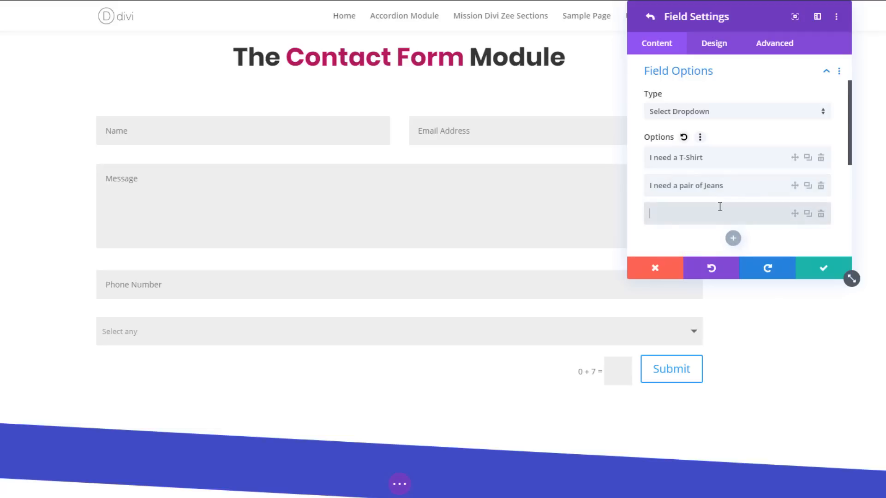
type("I need a pair of sneakers")
left_click(732, 238)
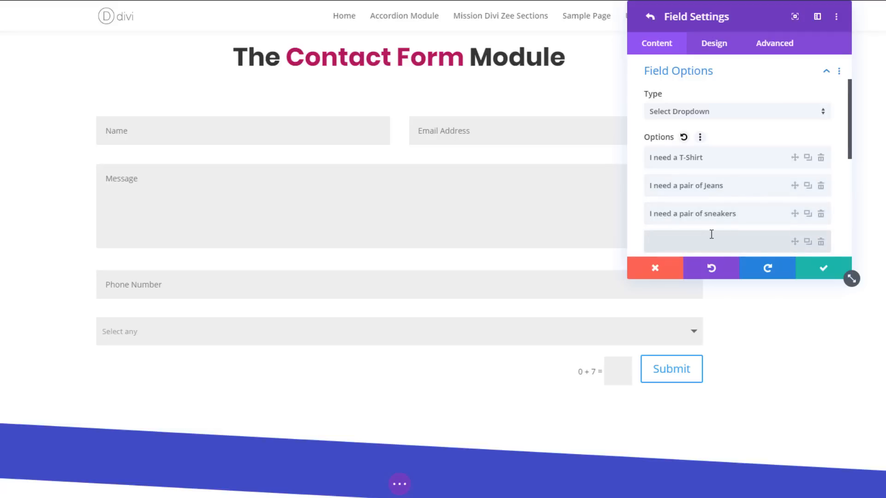
type("I need a formal suit")
scroll(738, 194, "down", 1)
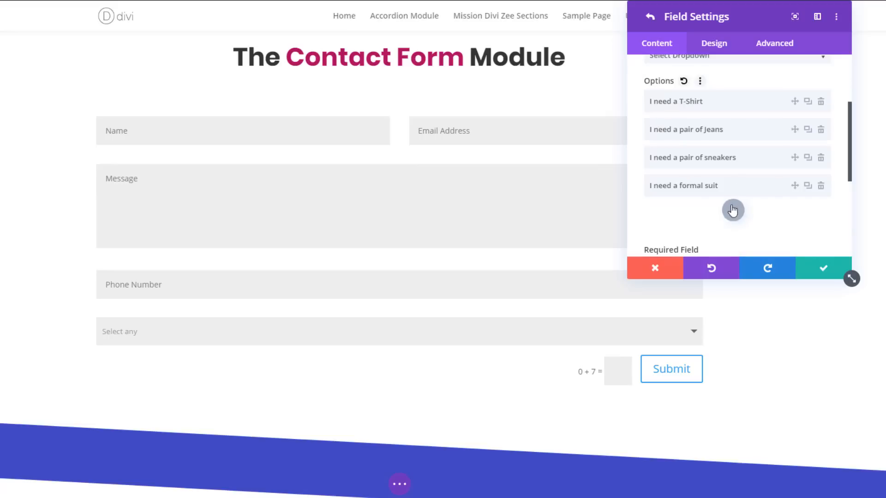
- Change the dropdown field's title to "What do you want to order" and return to the Contact Form settings
scroll(731, 194, "up", 2)
left_click(696, 97)
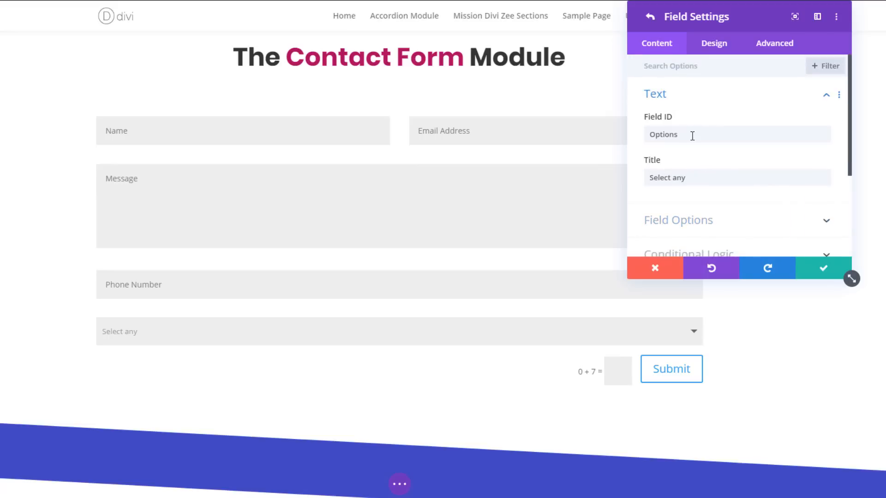
triple_click(670, 181)
type("Wh")
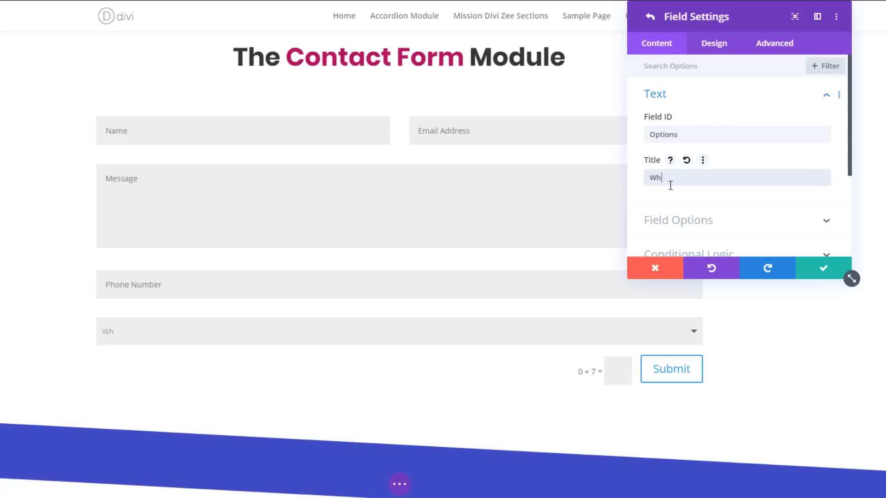
type("at do you want to order")
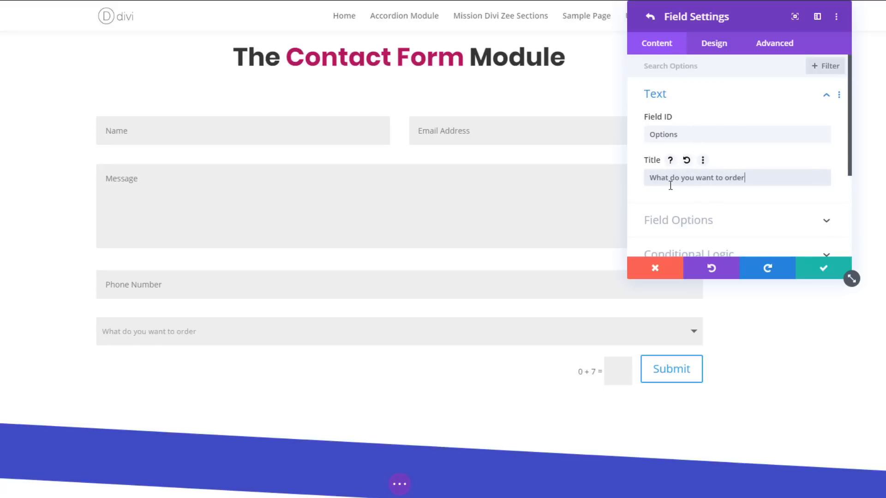
left_click(650, 17)
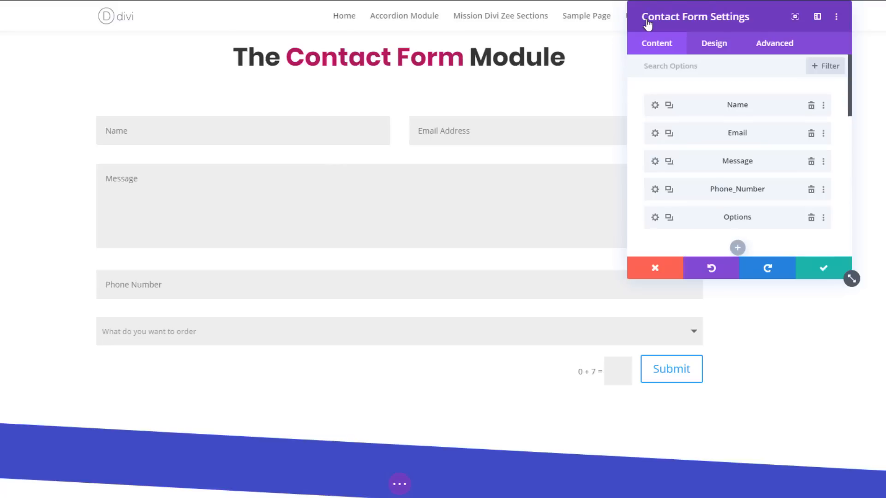
- Add a further field to the contact form below the dropdown and set its field ID to "Sneakers"
scroll(695, 166, "down", 1)
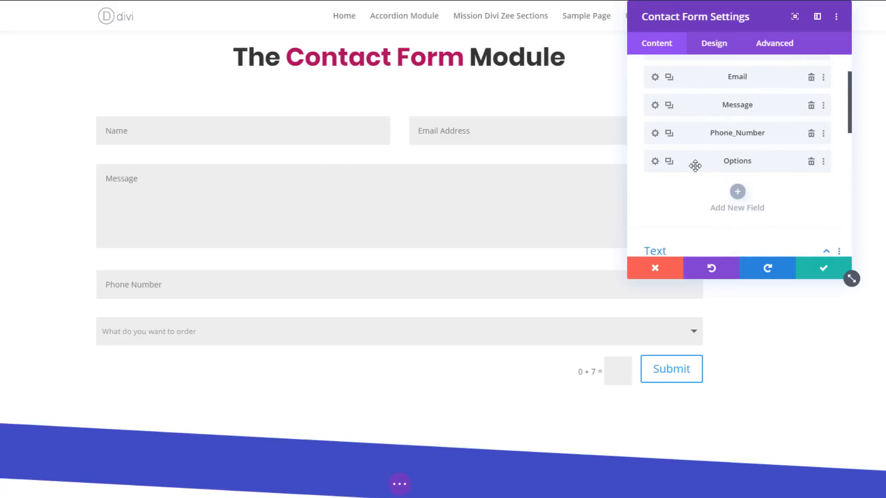
scroll(713, 148, "up", 2)
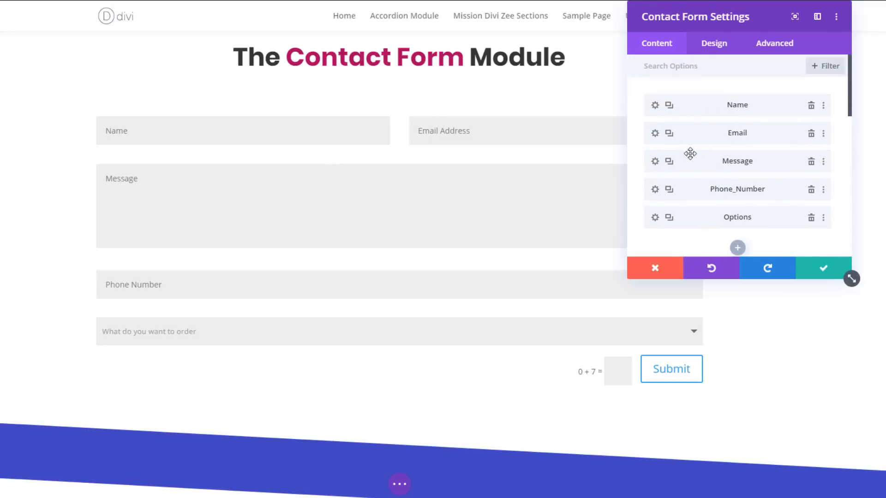
scroll(717, 186, "down", 2)
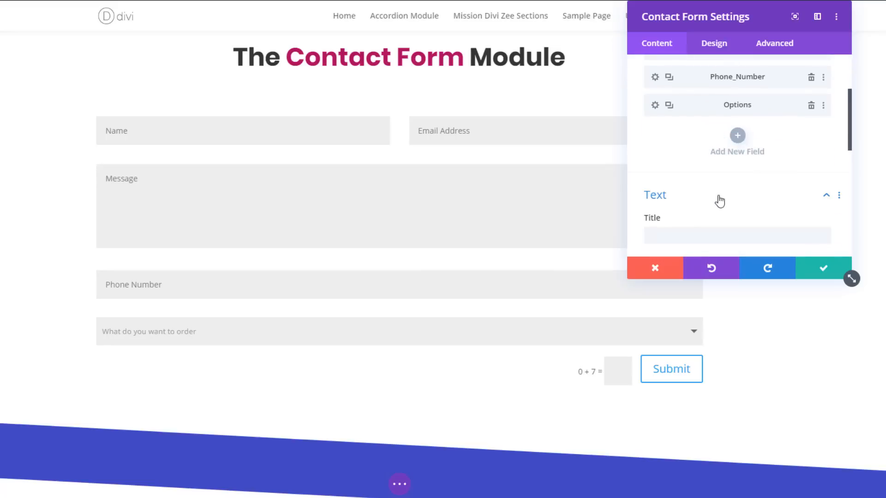
left_click(736, 135)
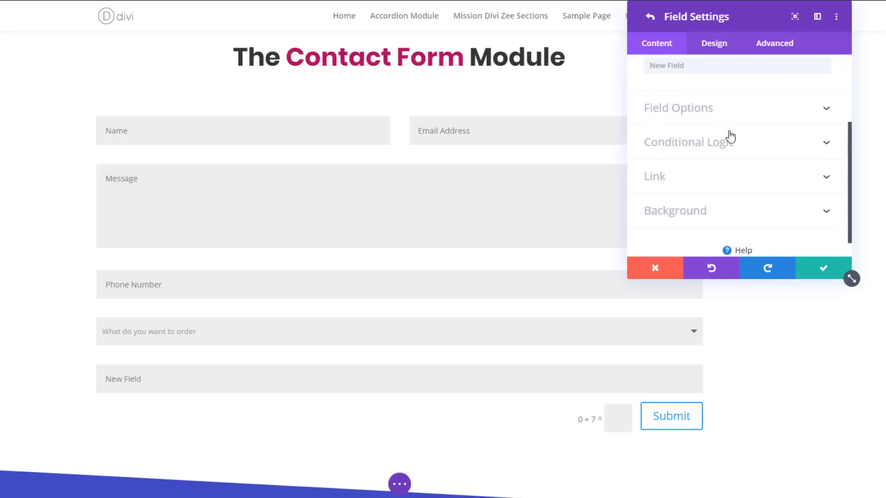
scroll(730, 136, "up", 3)
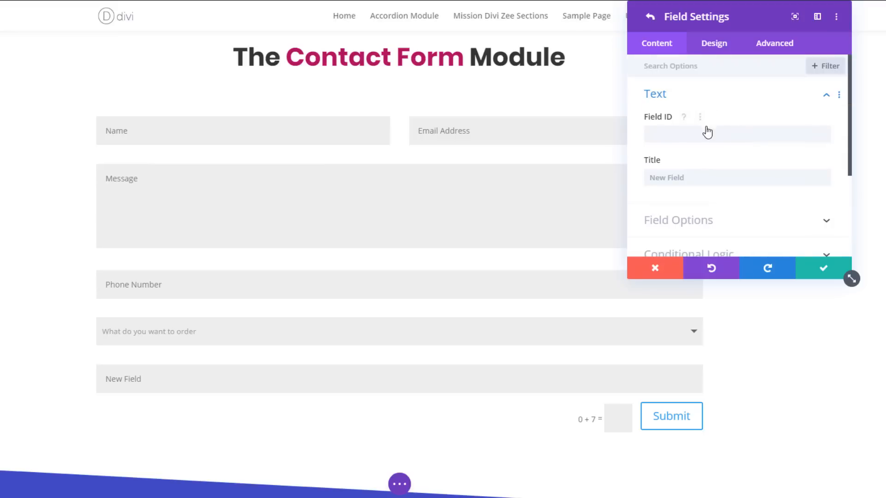
left_click(706, 133)
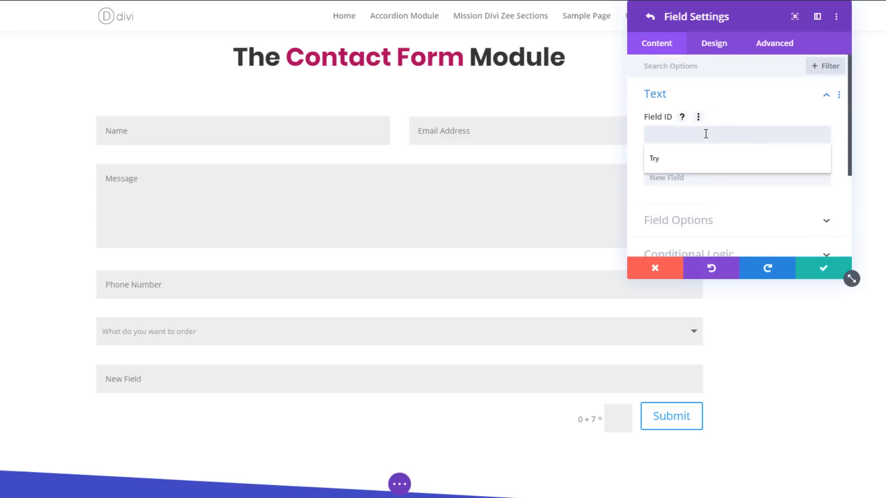
type("Sneakers")
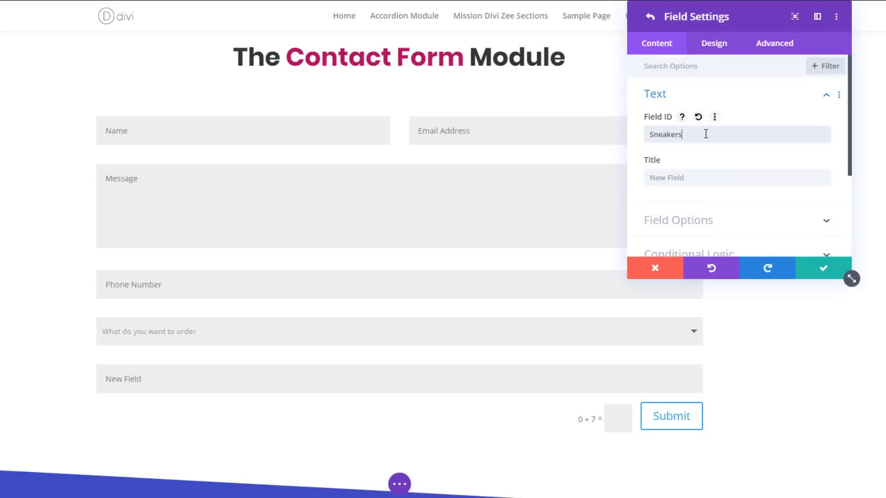
- Set the title of the Sneakers field to "Select Size"
left_click(687, 176)
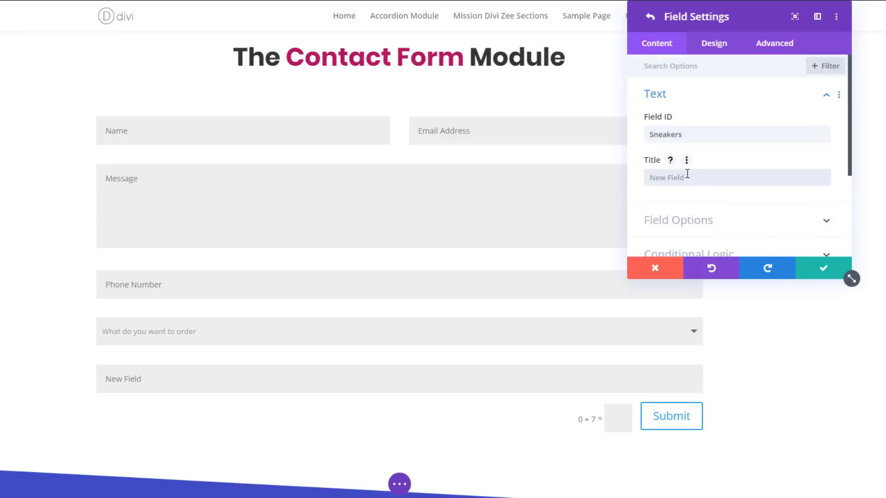
type("Slect Siz")
key("Home")
key("Right")
type("e")
key("End")
type("e")
- Set the Sneakers field's type to Radio Buttons in its field options
left_click(688, 223)
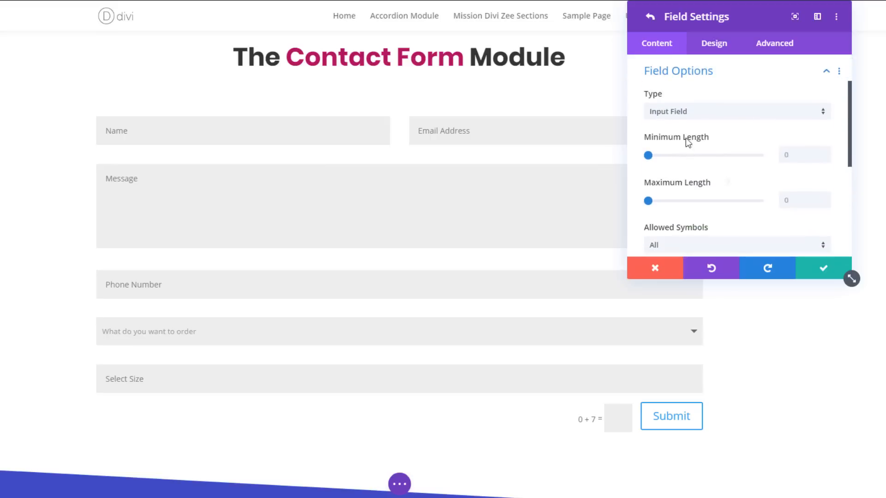
left_click(683, 119)
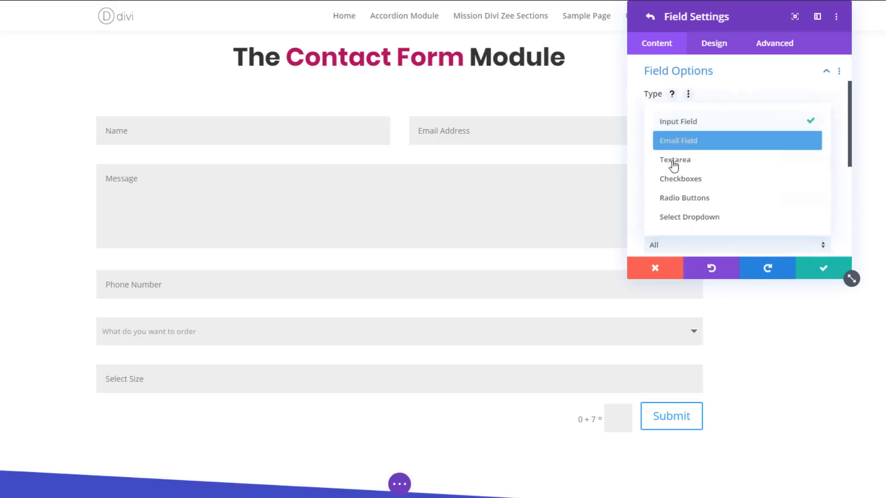
left_click(671, 198)
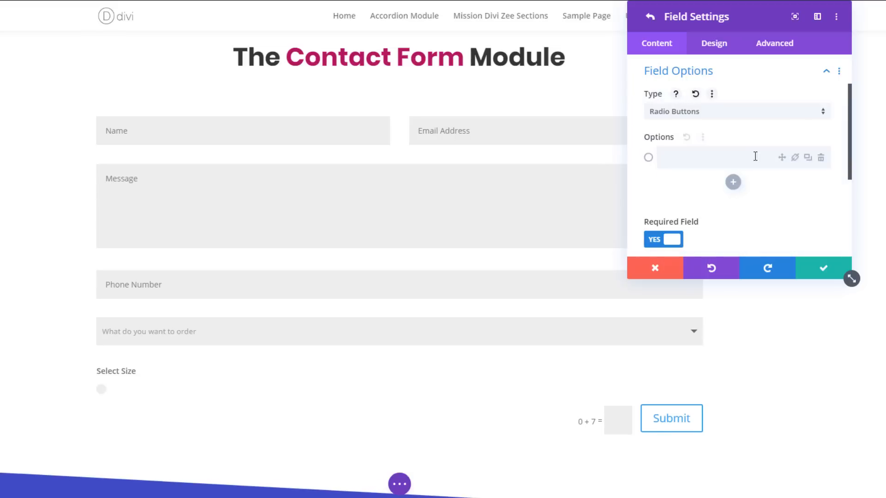
- Add the radio button options "6 size", "7 size", "8 size" and "9 size" to the Sneakers field
left_click(708, 160)
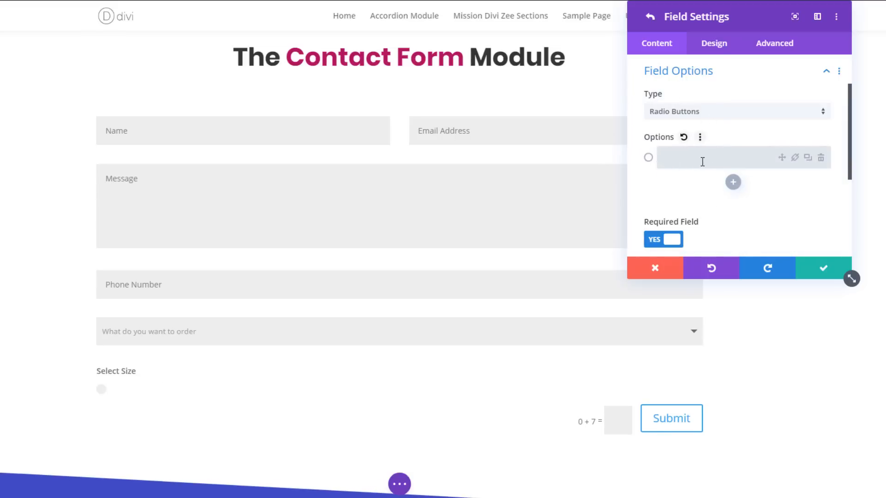
type("6 size")
key("Return")
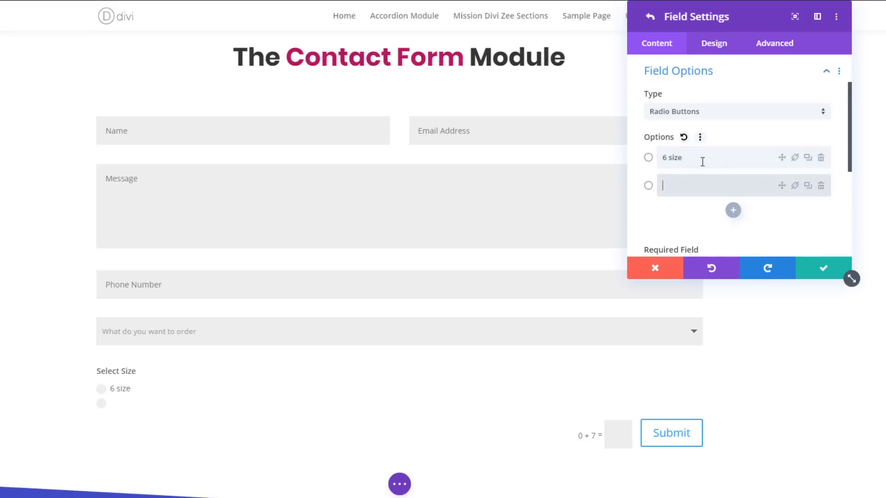
type("7 size")
key("Return")
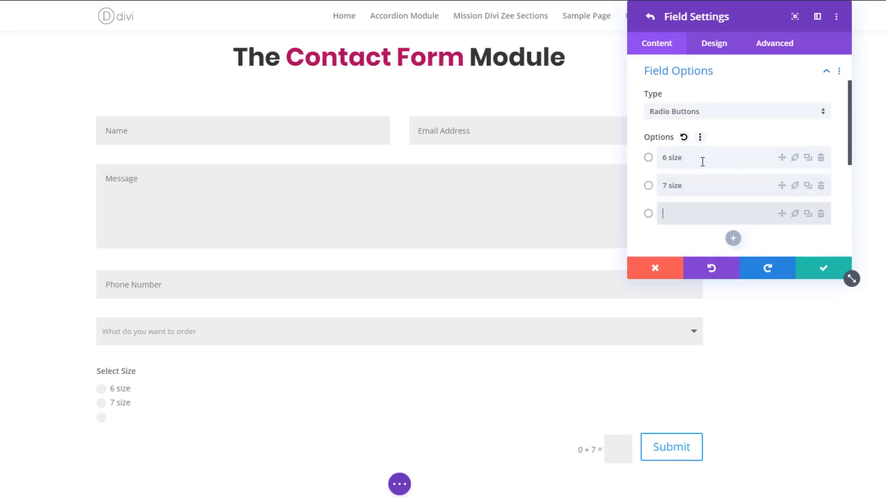
type("8 size")
key("Return")
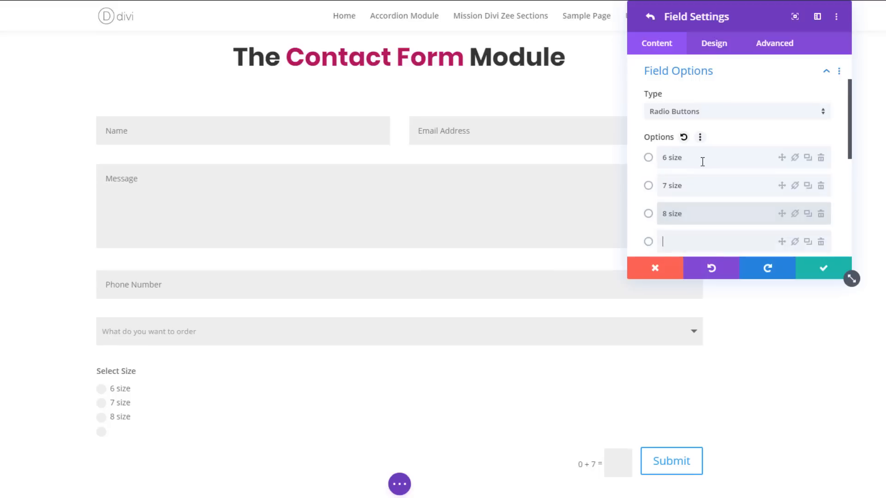
type("89")
key("BackSpace")
key("BackSpace")
type("9 ")
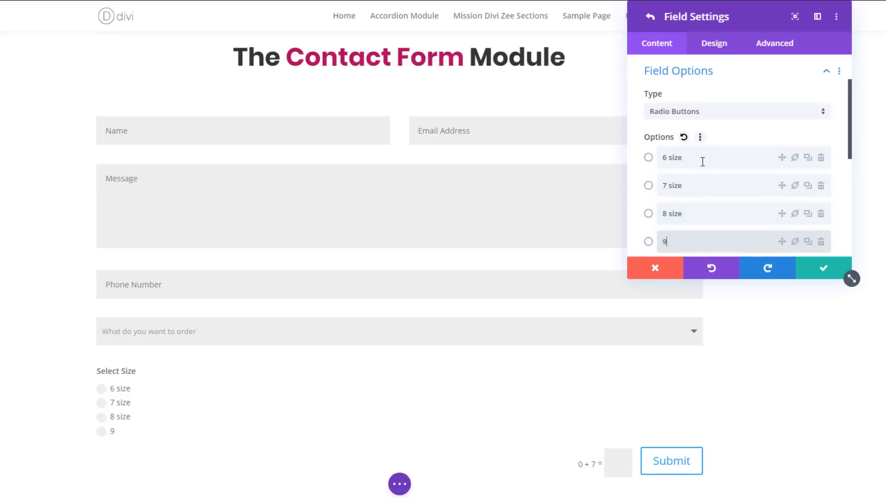
type("size")
key("Return")
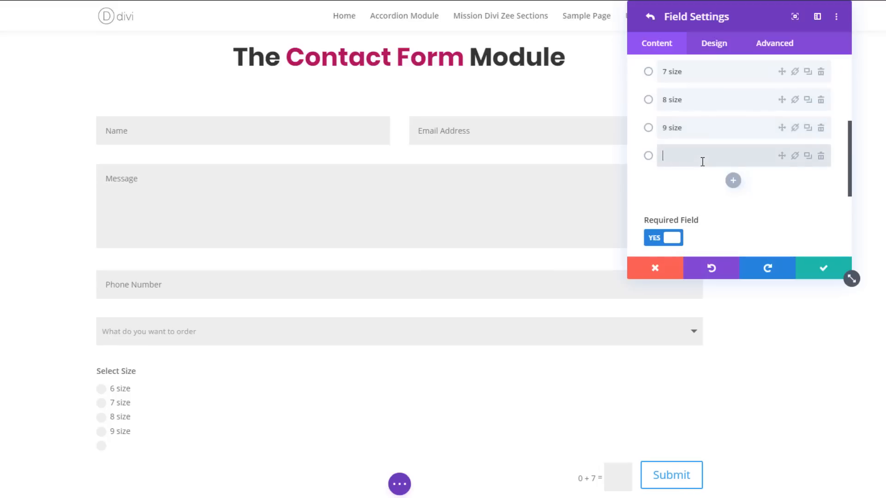
- Enable conditional logic for the Sneakers field with the rule relation set to Any
scroll(672, 167, "down", 2)
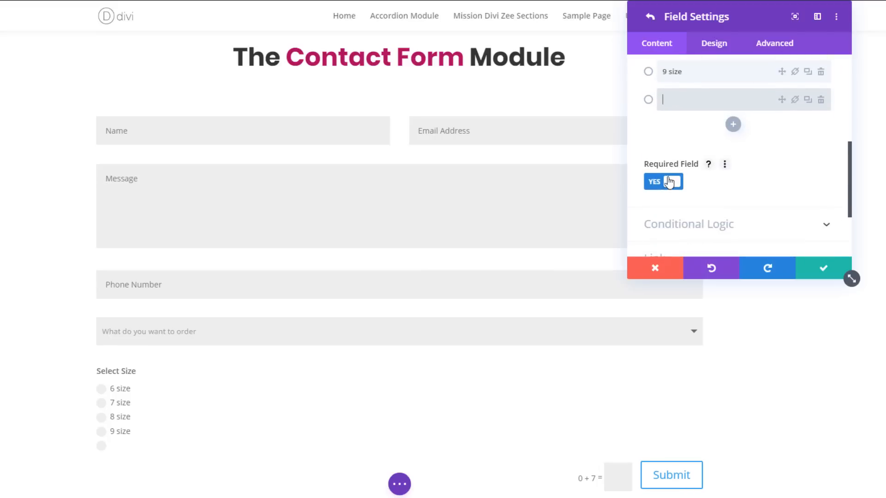
scroll(698, 175, "down", 2)
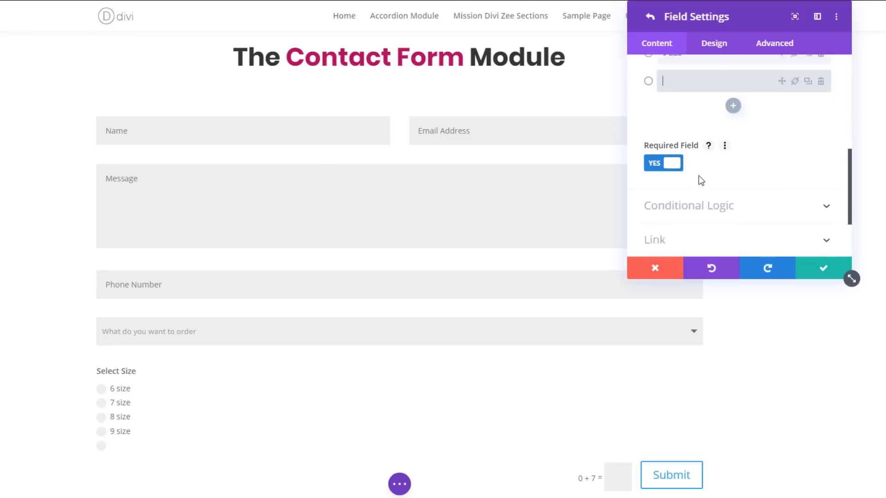
left_click(702, 170)
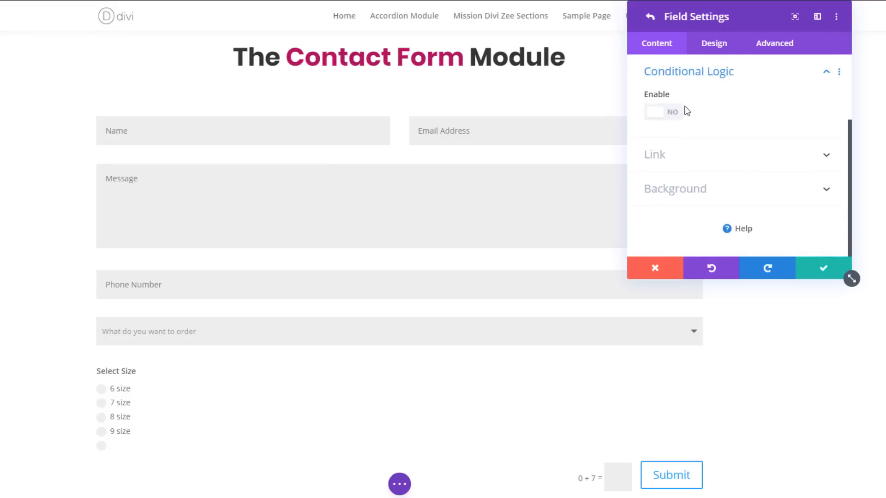
left_click(653, 118)
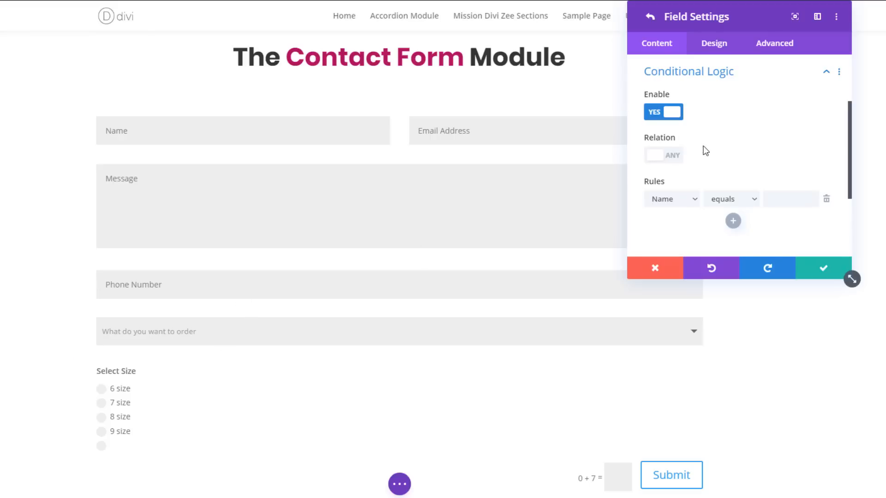
left_click(662, 156)
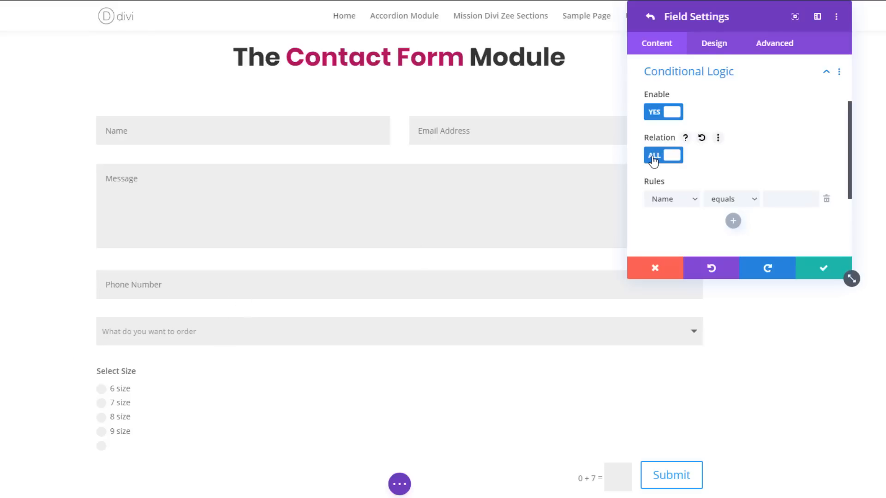
left_click(653, 161)
- Base the Sneakers field's conditional rule on the "What do you want to order" field
scroll(667, 166, "down", 1)
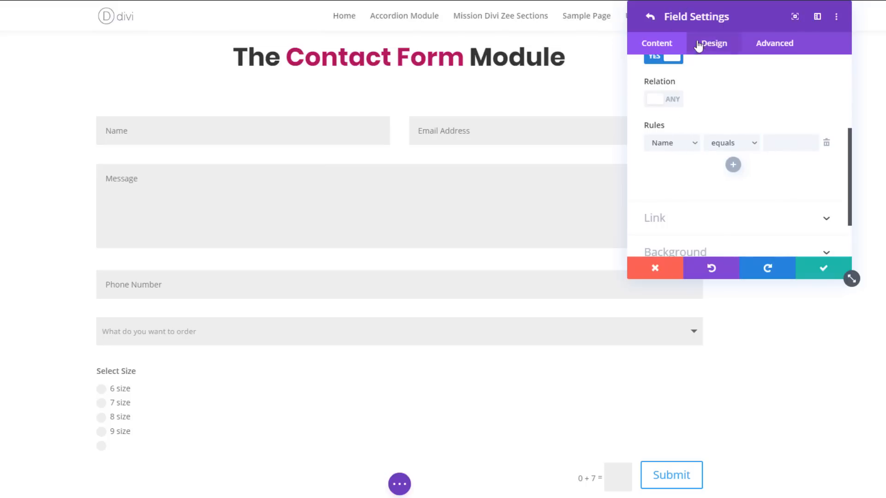
left_click(668, 144)
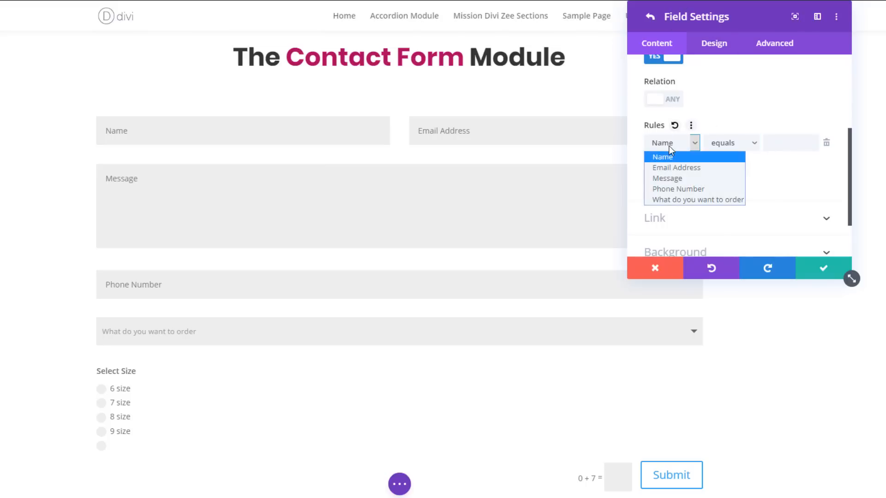
left_click(674, 199)
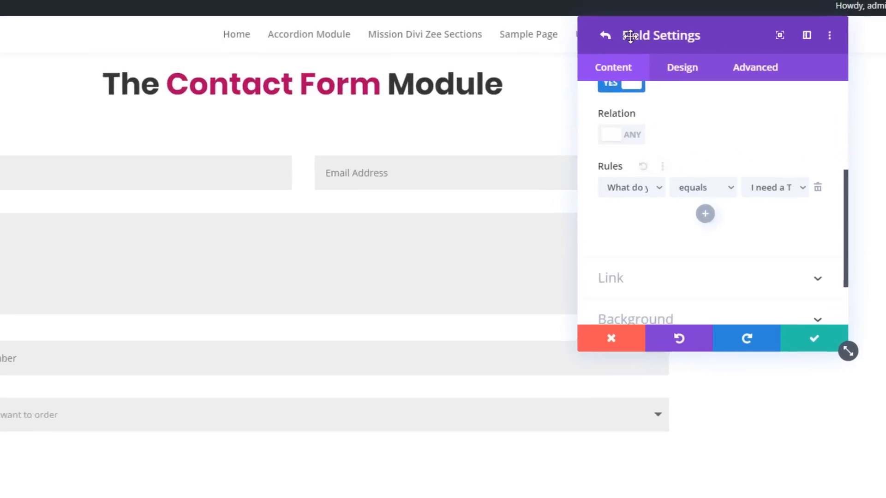
- Reopen the Sneakers field's conditional logic and make its rule require "What do you want to order" equals "I need a pair of sneakers"
left_click(604, 35)
left_click(612, 246)
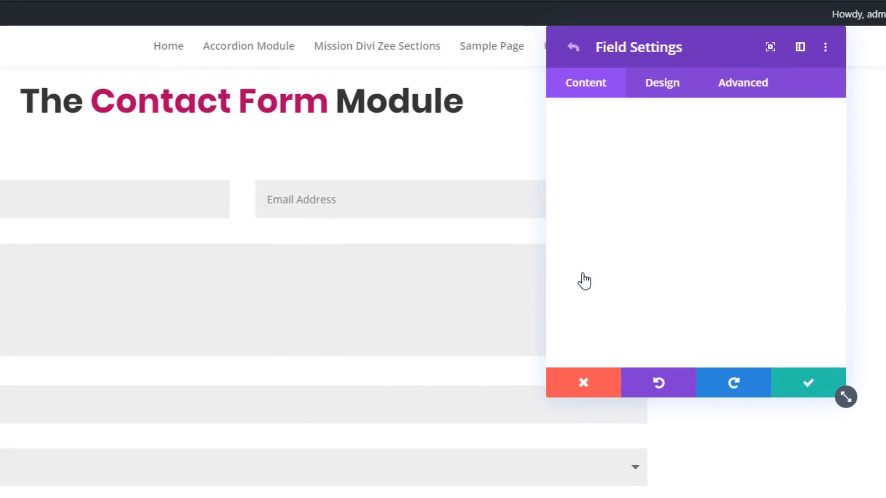
scroll(626, 208, "down", 2)
left_click(616, 140)
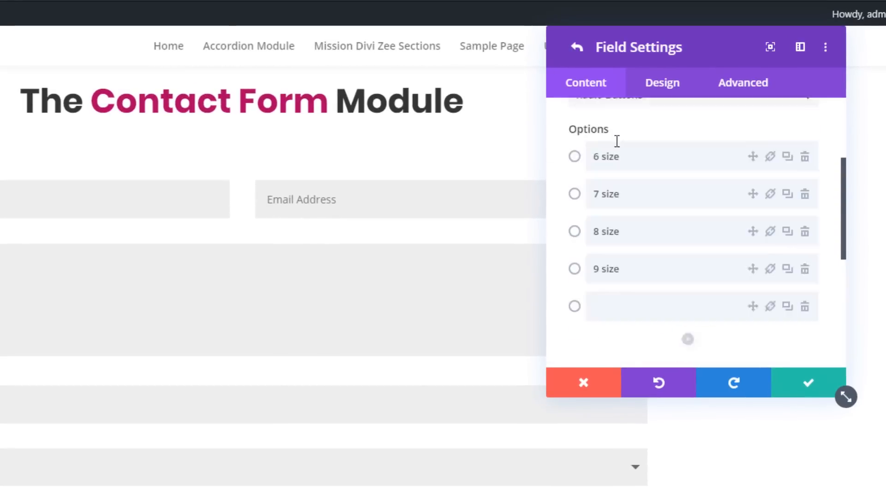
left_click(623, 120)
left_click(627, 183)
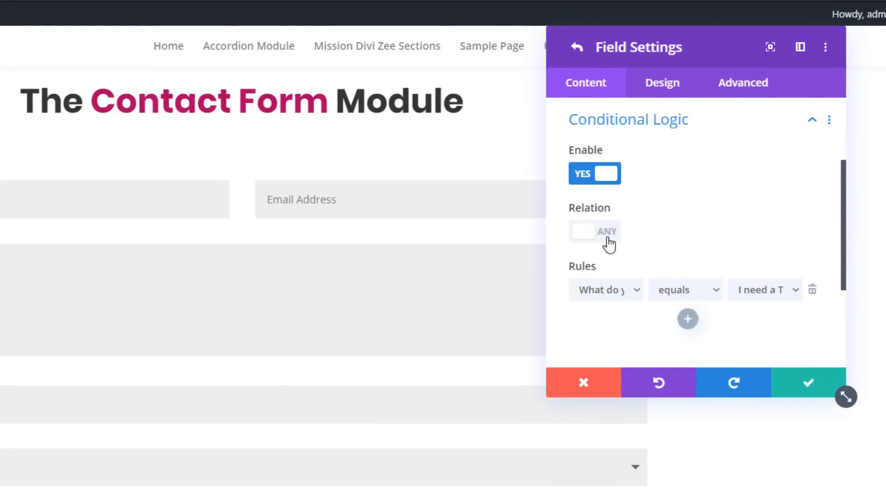
left_click(594, 290)
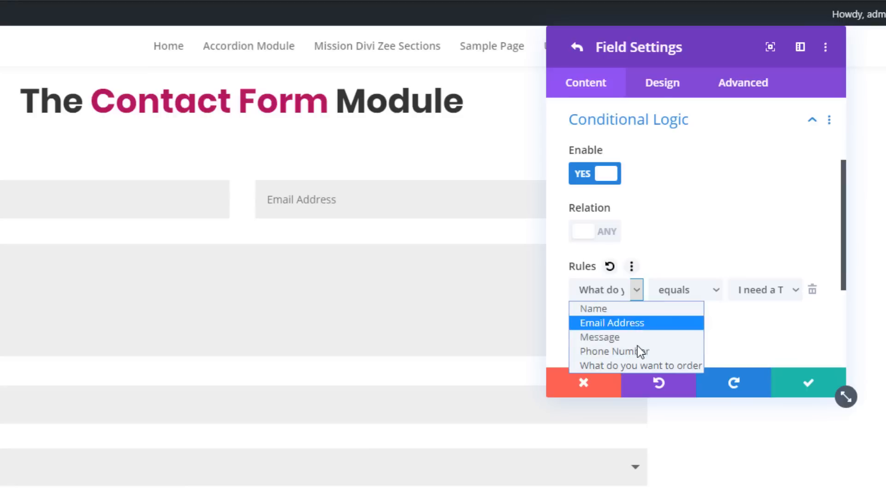
left_click(659, 366)
left_click(670, 288)
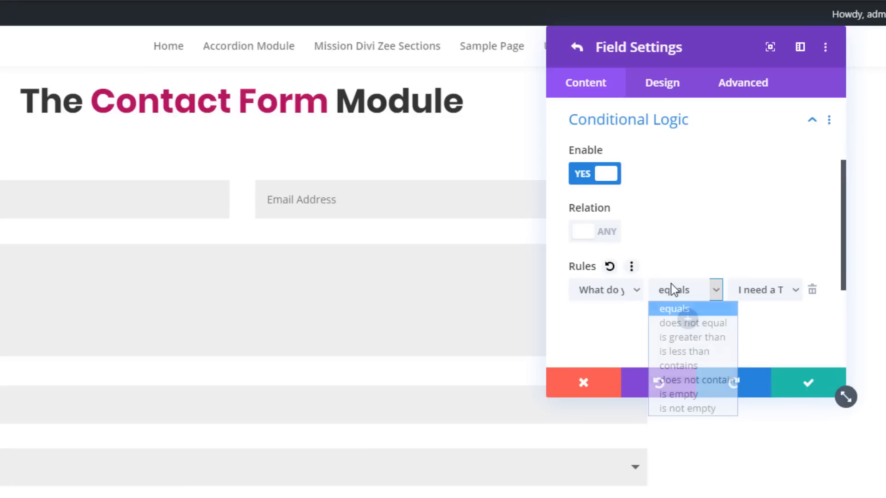
left_click(678, 309)
left_click(768, 290)
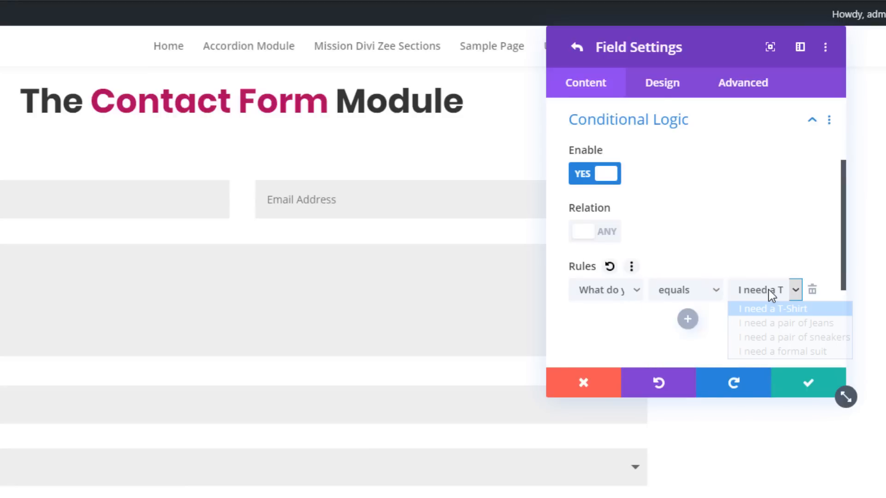
left_click(780, 337)
- Review the Sneakers field's conditional rule, checking the available order values and comparison operators
scroll(707, 234, "up", 3)
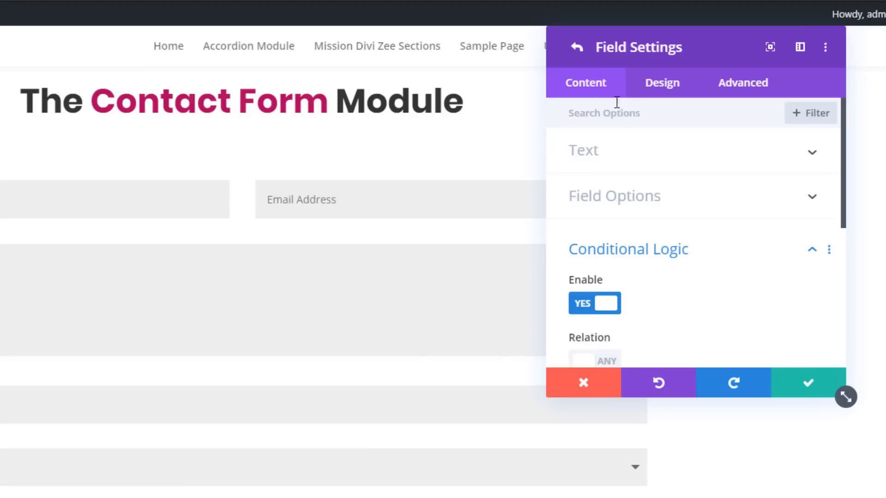
scroll(627, 196, "down", 3)
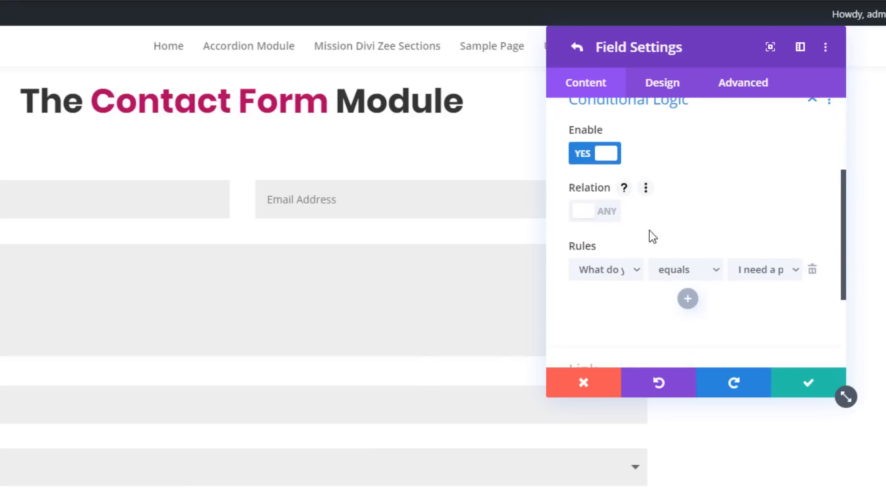
left_click(747, 269)
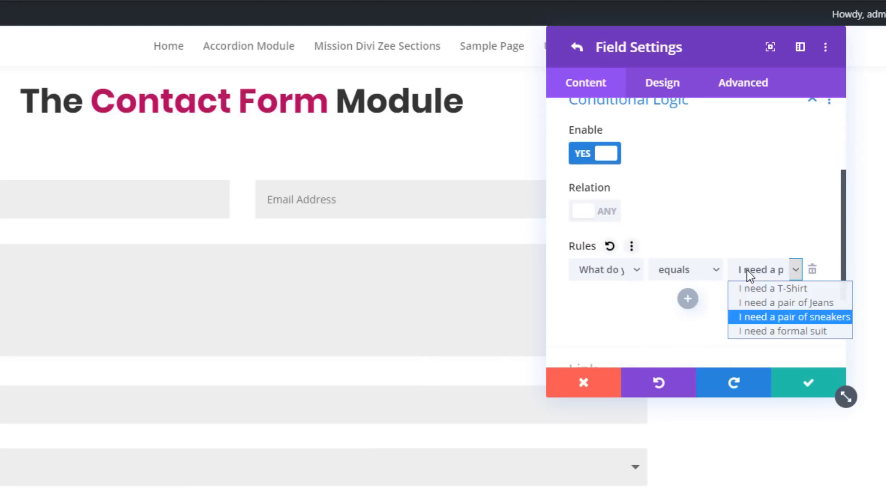
left_click(676, 272)
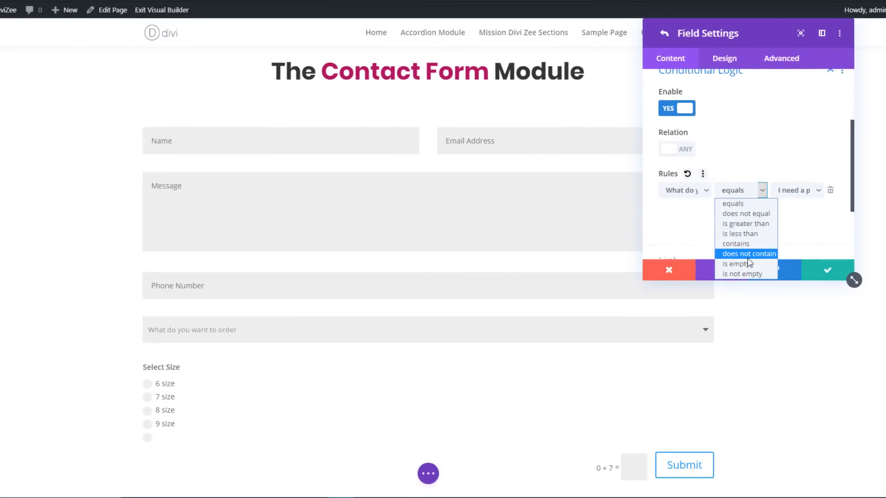
left_click(674, 228)
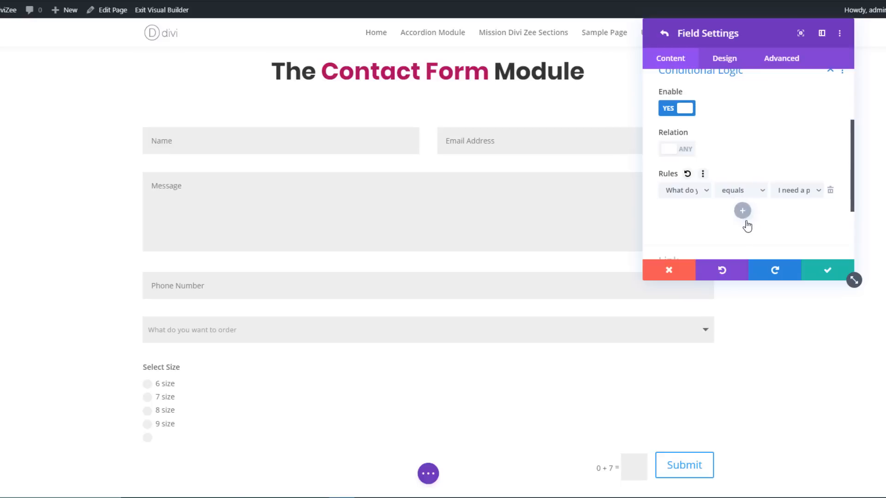
scroll(738, 212, "down", 3)
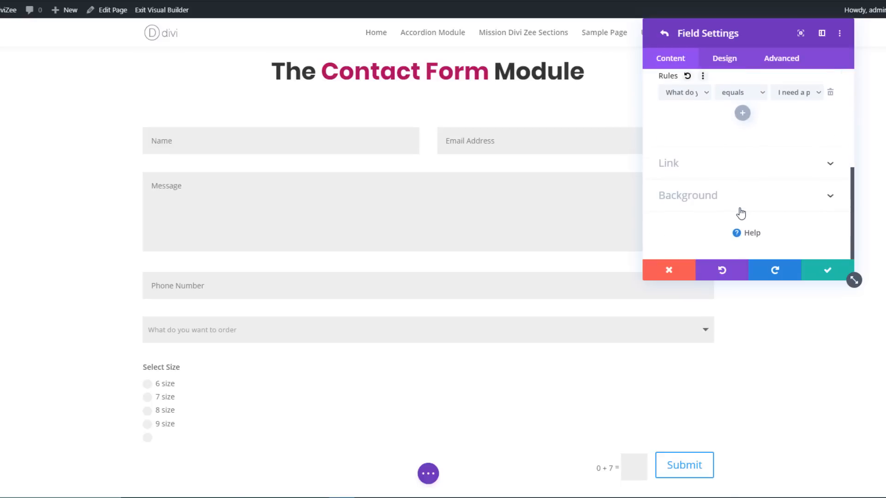
- Return to the Contact Form settings and set the form title to "Order Online from our E-Store"
left_click(664, 34)
scroll(722, 173, "up", 5)
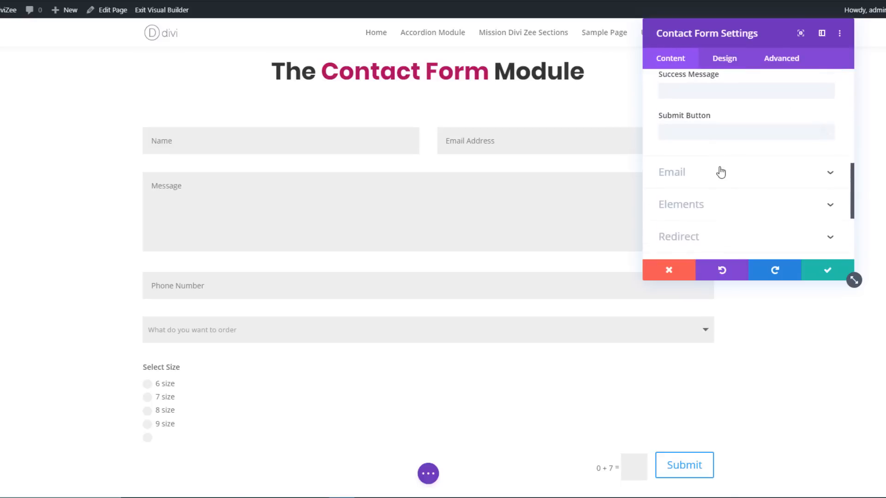
scroll(724, 185, "up", 3)
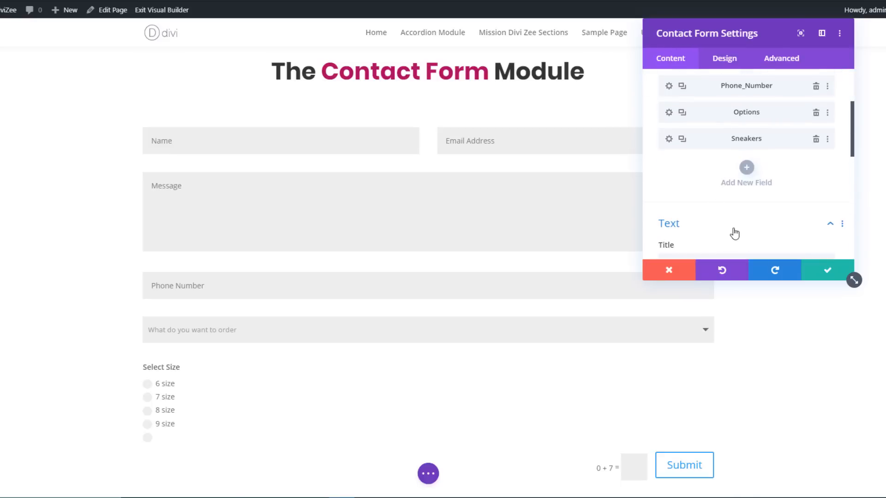
scroll(725, 203, "up", 3)
scroll(727, 204, "down", 3)
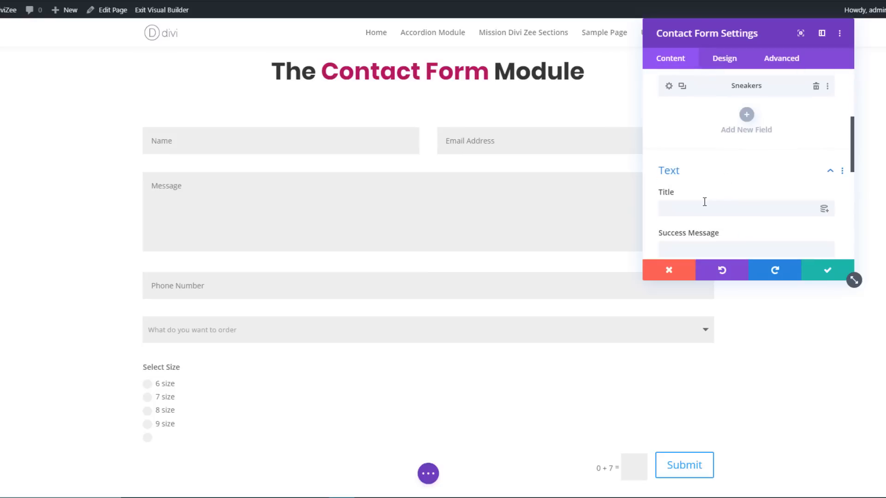
left_click(703, 208)
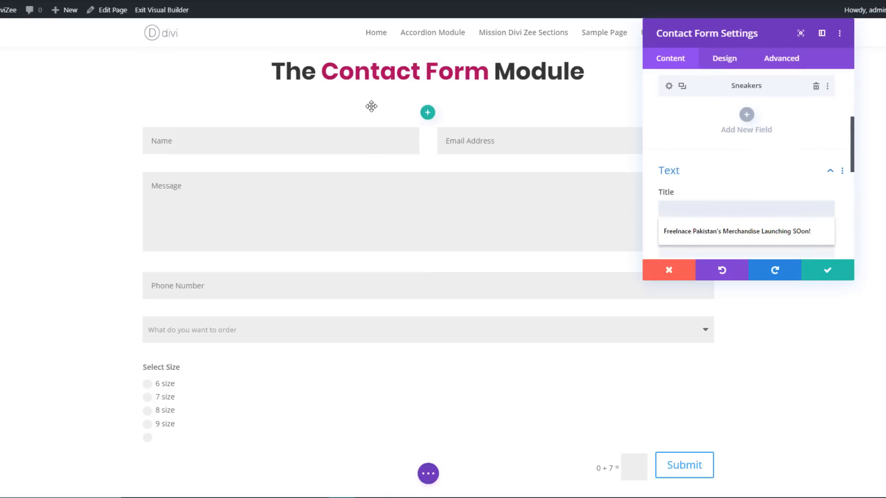
type("Order Online from our E-Store")
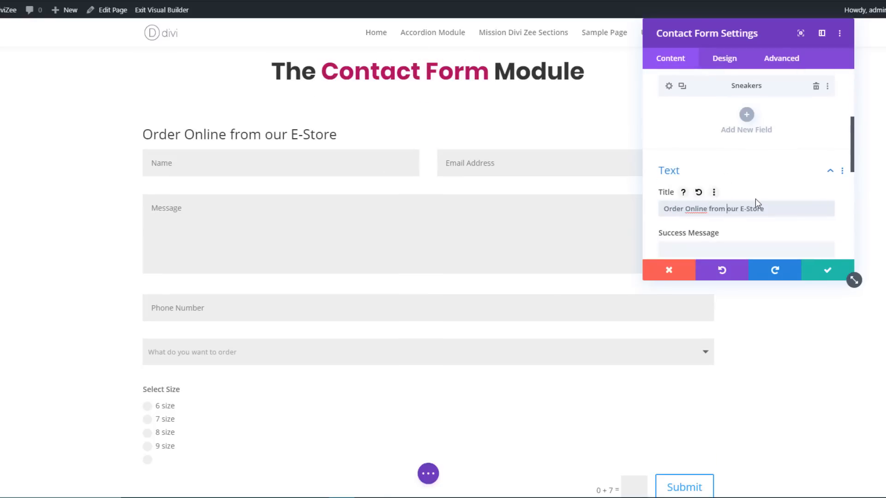
- Set the contact form's success message to "Wahoo, you're order has been successfully placed!"
scroll(719, 230, "down", 2)
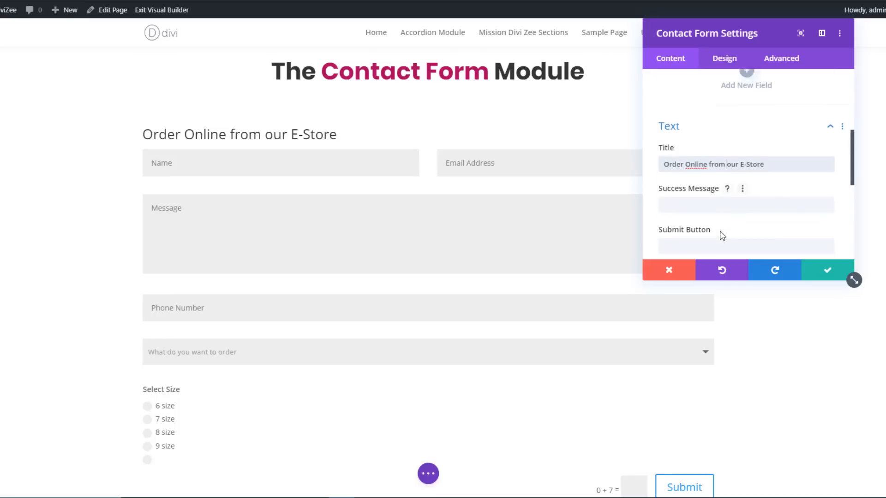
left_click(696, 200)
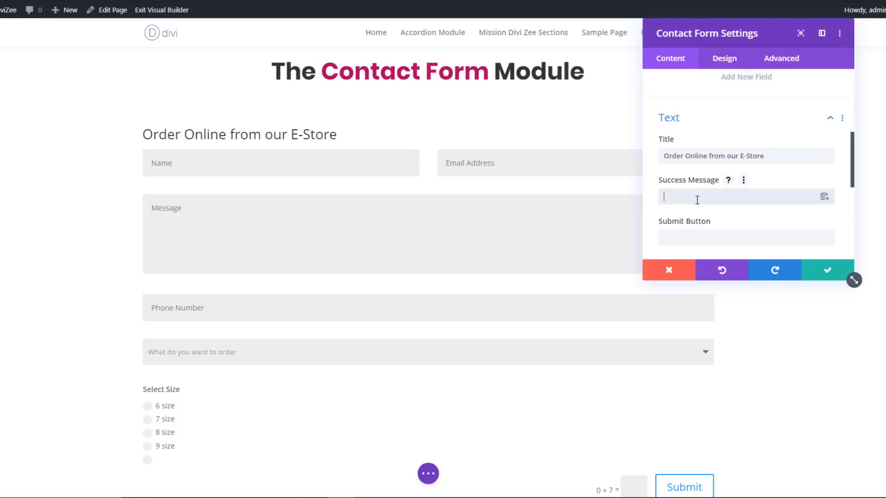
type("Wahoo, you're order has been successfully placed!")
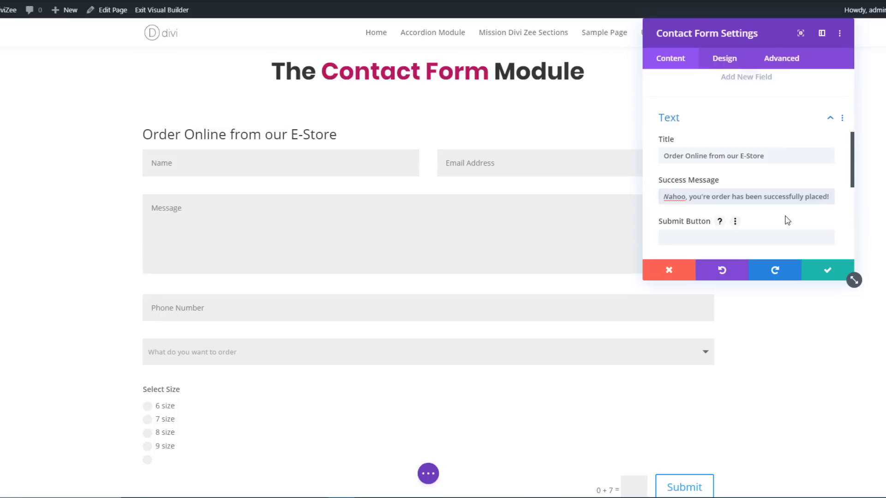
scroll(787, 220, "down", 1)
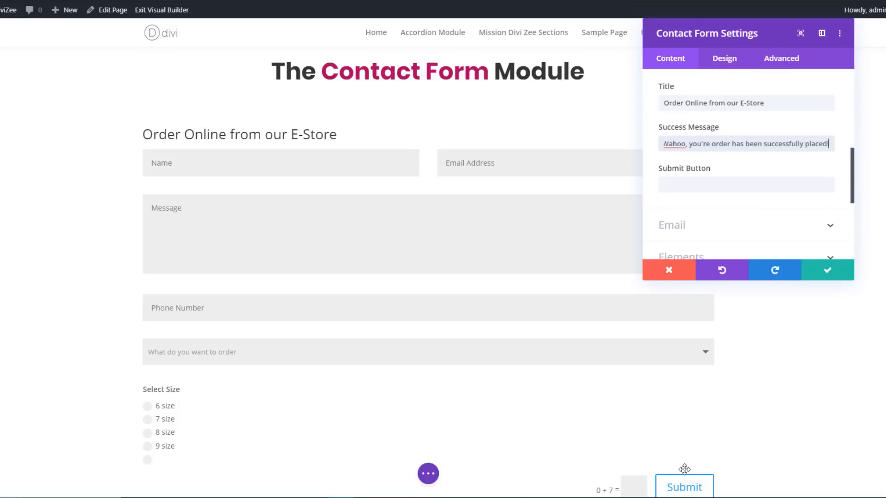
- Set the contact form's submit button text to "Order"
scroll(672, 456, "down", 2)
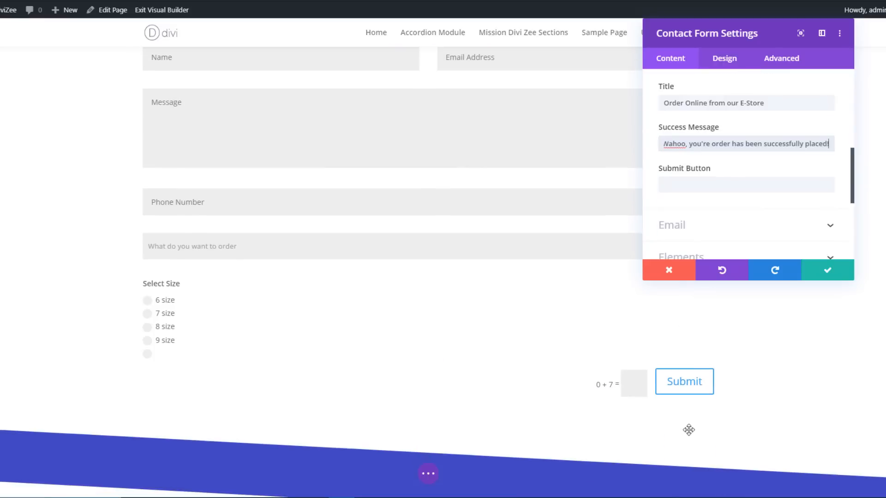
left_click(719, 189)
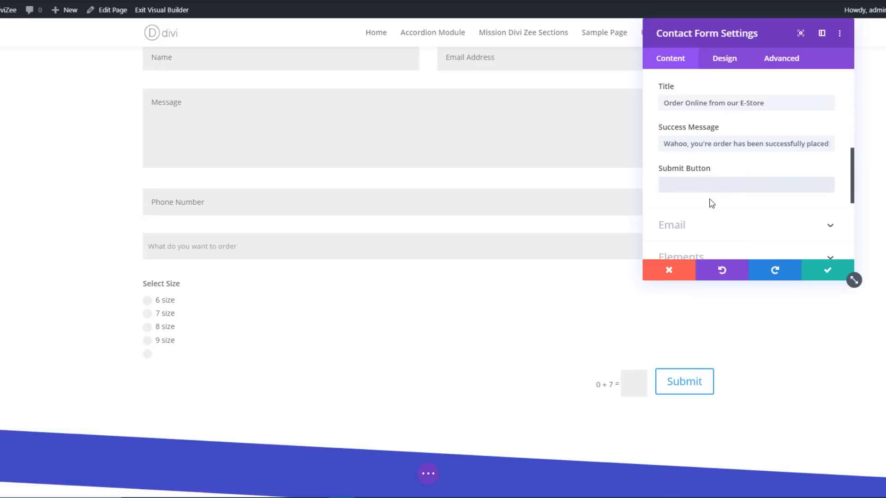
type("Order")
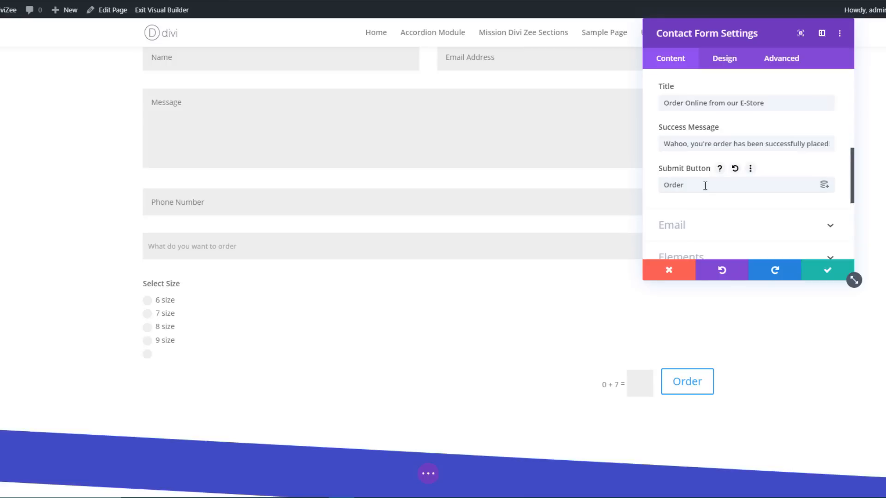
- Review the form's Email settings, reading the help on the custom message pattern's field format
scroll(712, 198, "down", 2)
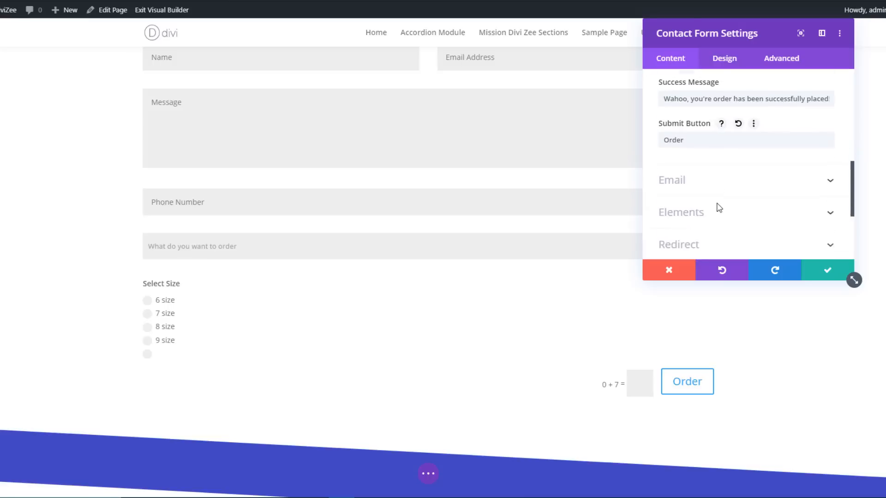
left_click(696, 175)
left_click(699, 123)
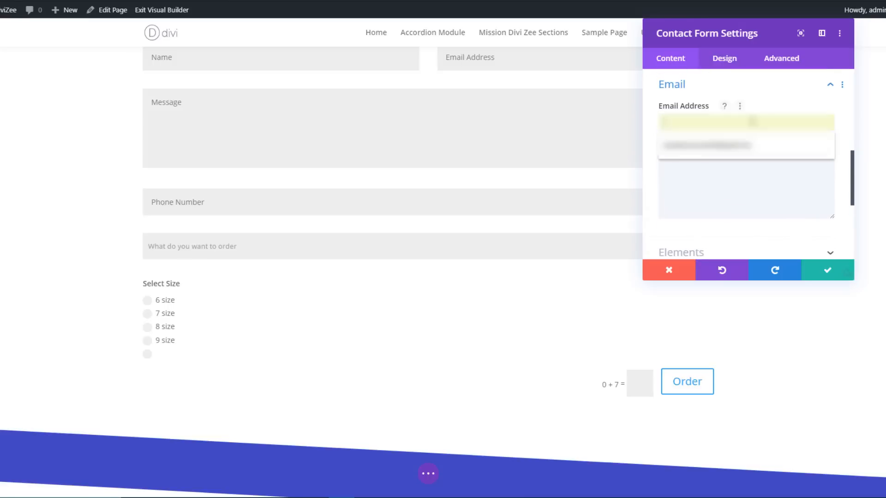
left_click(745, 179)
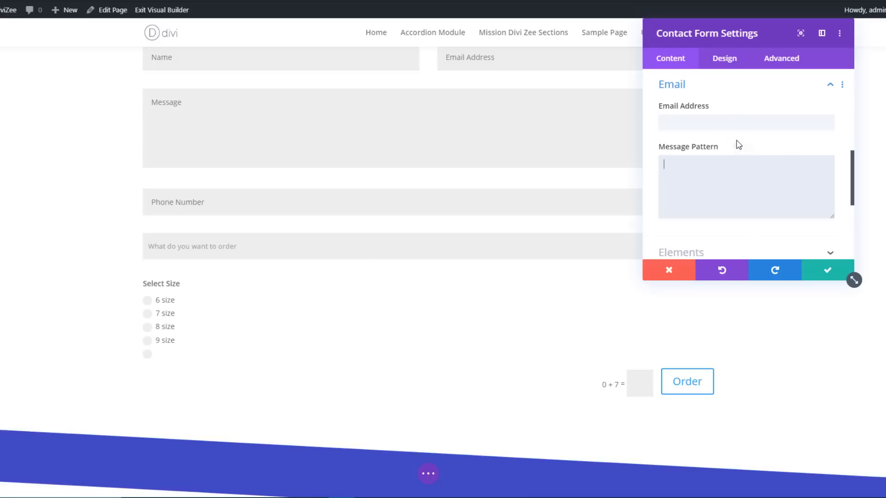
left_click(739, 161)
left_click(726, 148)
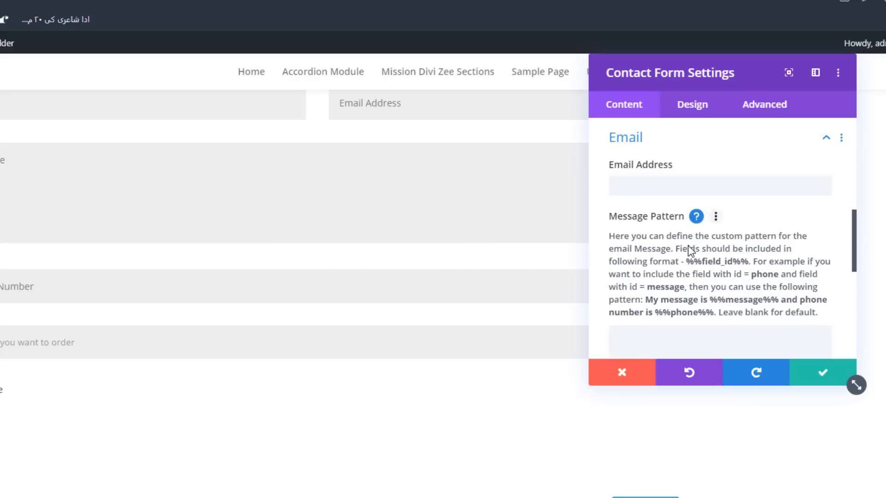
scroll(667, 249, "down", 2)
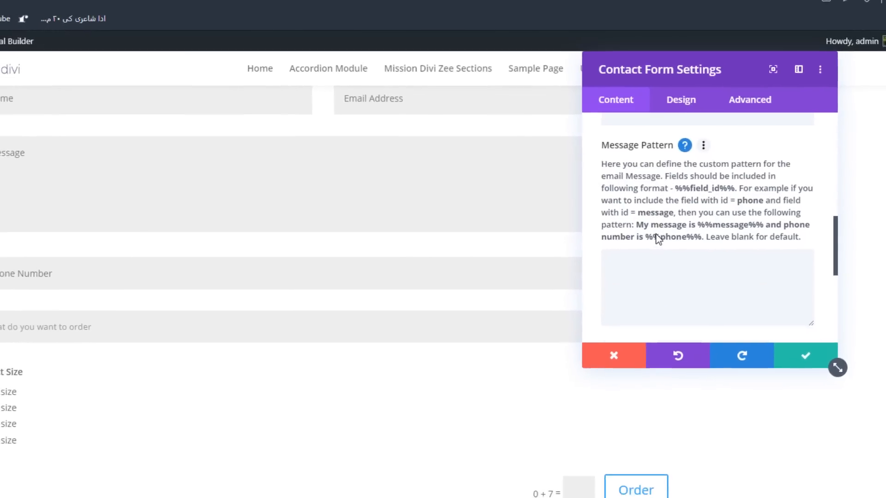
scroll(657, 237, "down", 3)
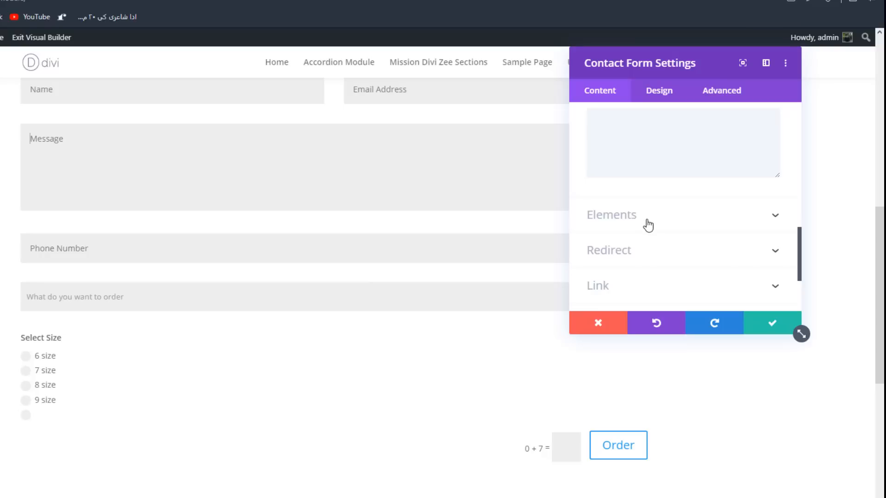
- Check the form's captcha option and enable the redirect URL setting
left_click(648, 225)
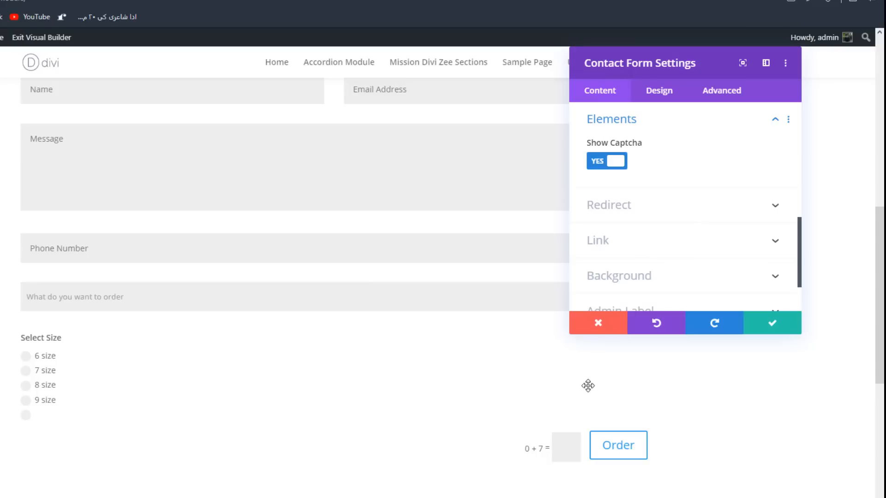
left_click(630, 205)
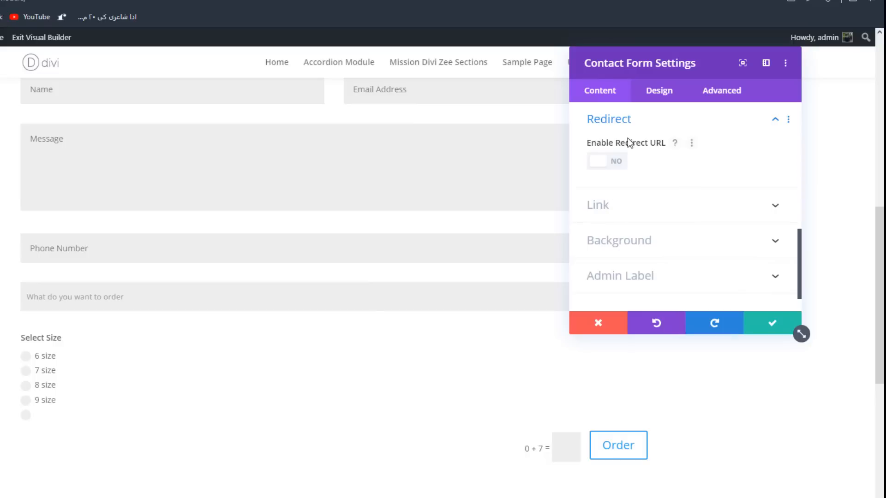
left_click(593, 167)
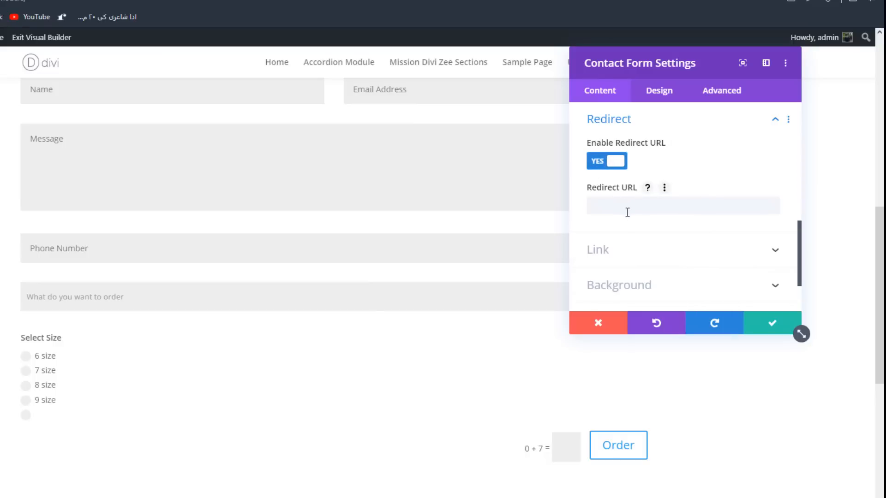
left_click(599, 203)
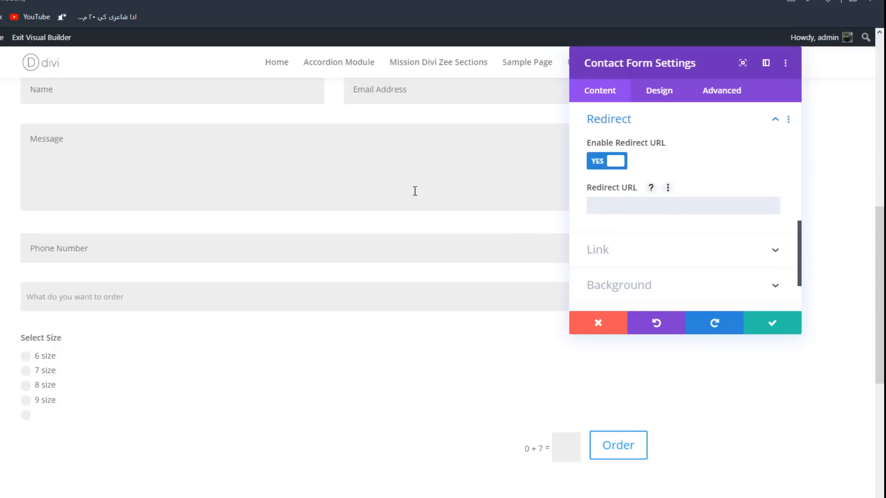
scroll(484, 231, "down", 3)
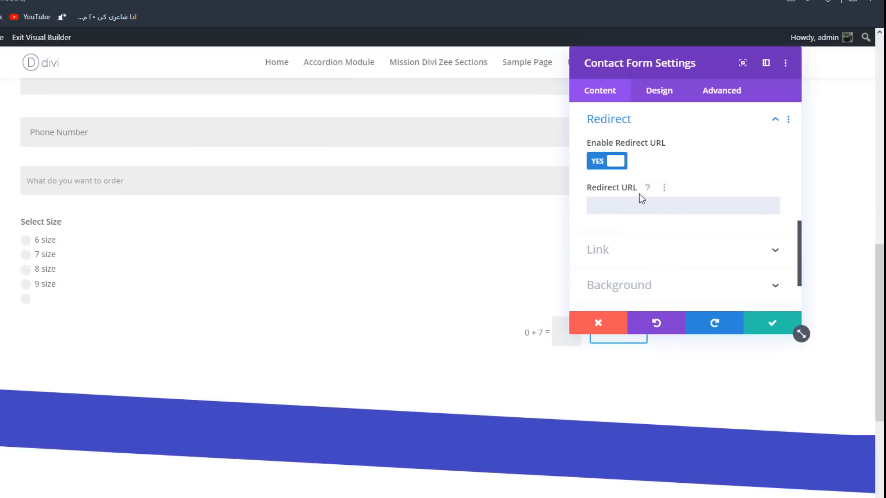
scroll(638, 195, "down", 2)
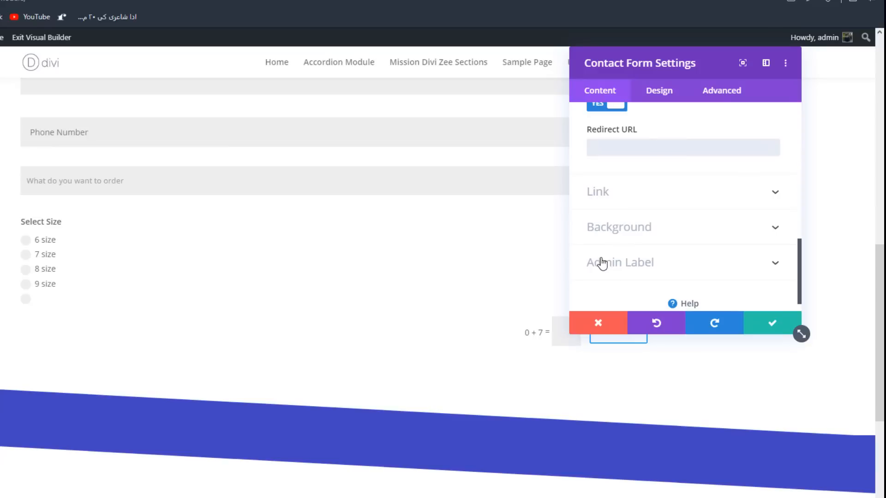
- Delete the Message field from the contact form
left_click(666, 96)
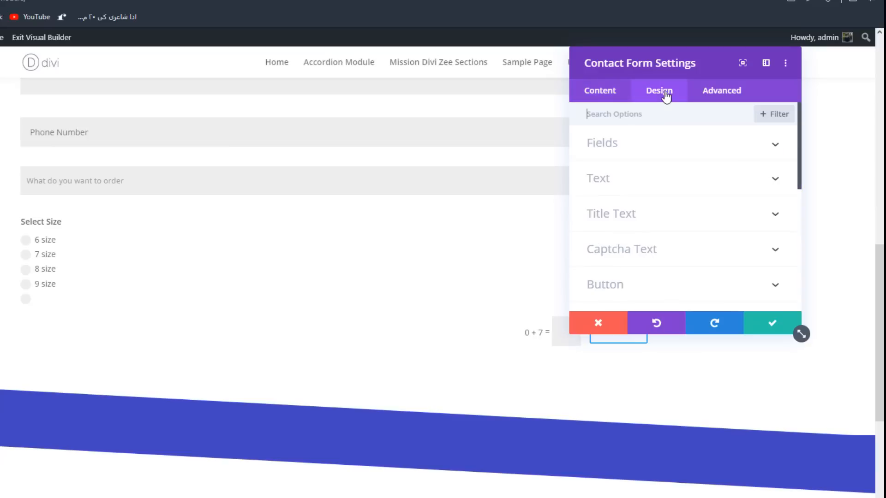
left_click(665, 108)
scroll(394, 249, "up", 4)
left_click(605, 92)
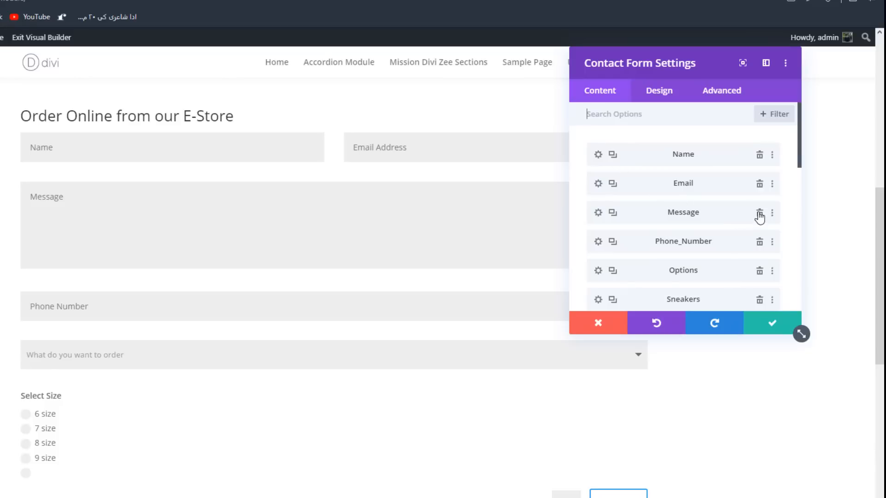
left_click(758, 214)
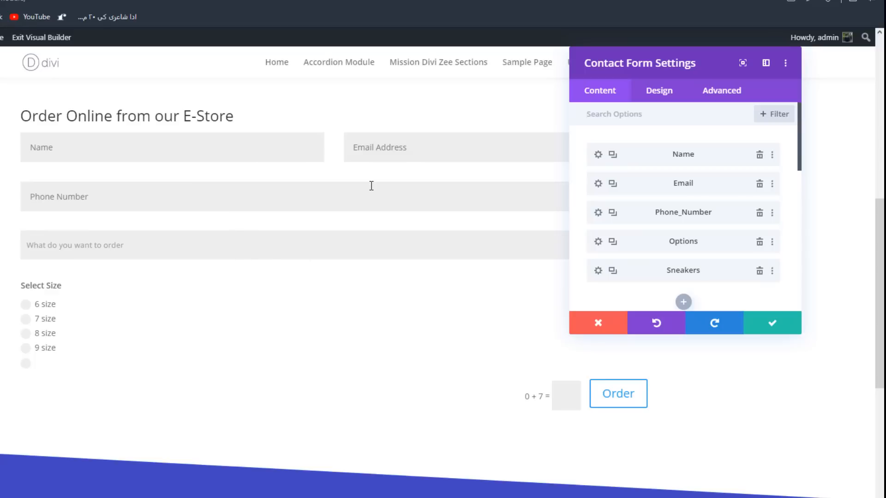
- Set the form fields' background to a very light grey and their text color to black, using the comments page as a style reference
left_click(665, 98)
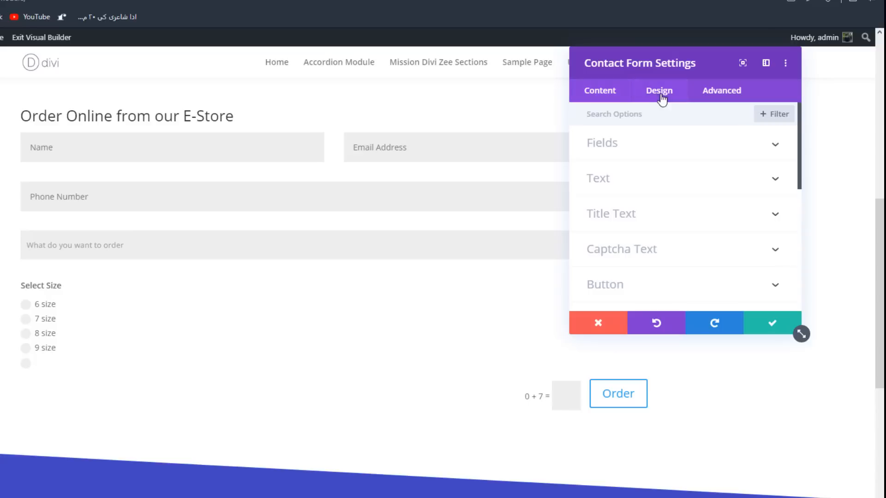
left_click(616, 144)
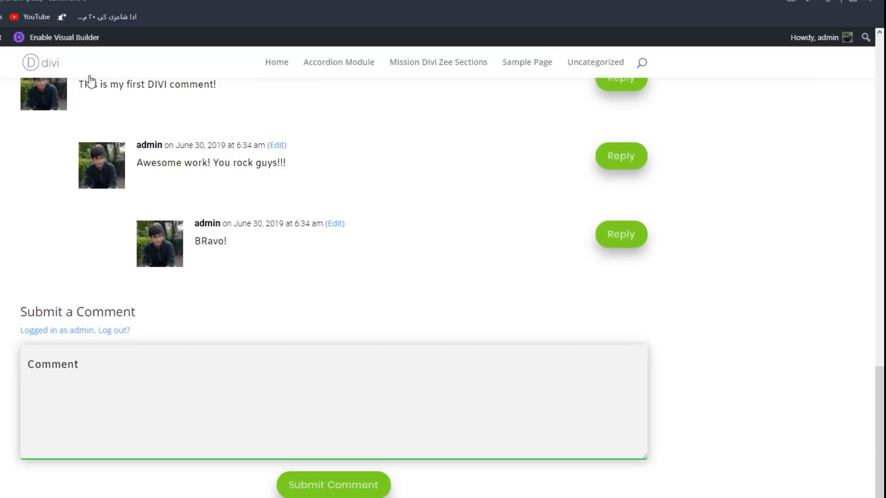
scroll(222, 271, "up", 4)
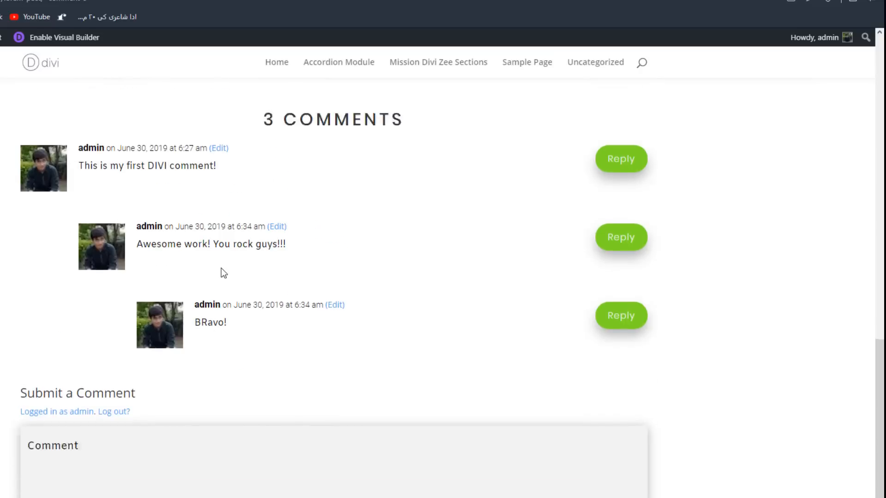
scroll(131, 336, "down", 4)
left_click(85, 387)
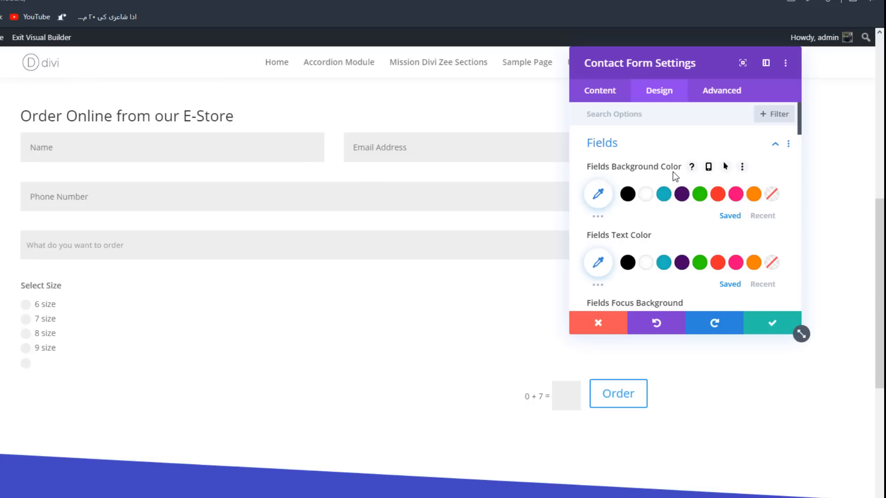
left_click(647, 196)
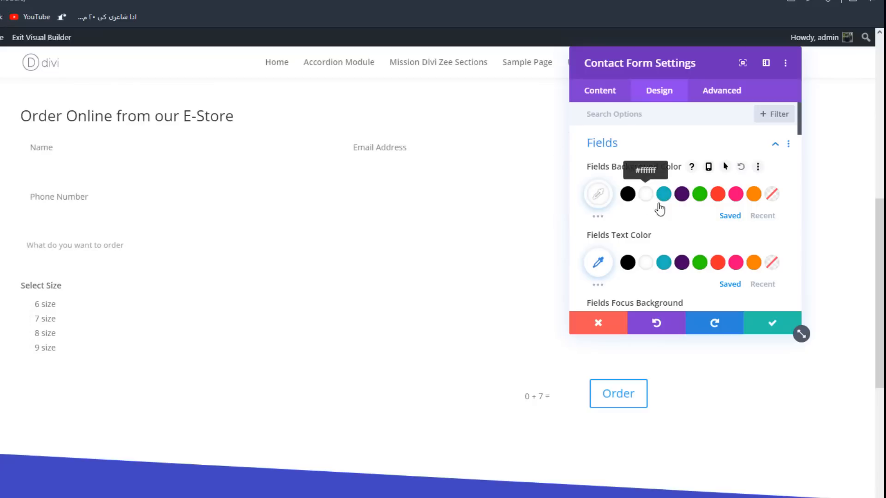
left_click(610, 199)
left_click_drag(591, 190, 590, 191)
scroll(609, 176, "down", 5)
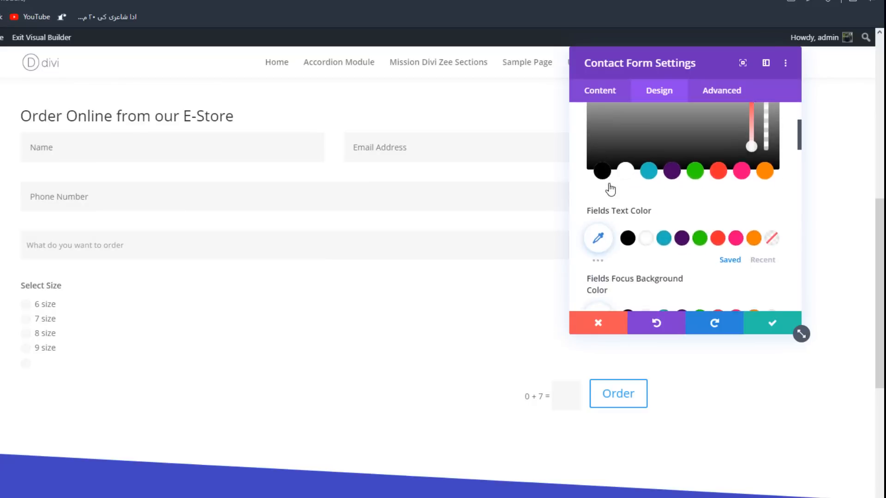
left_click(627, 129)
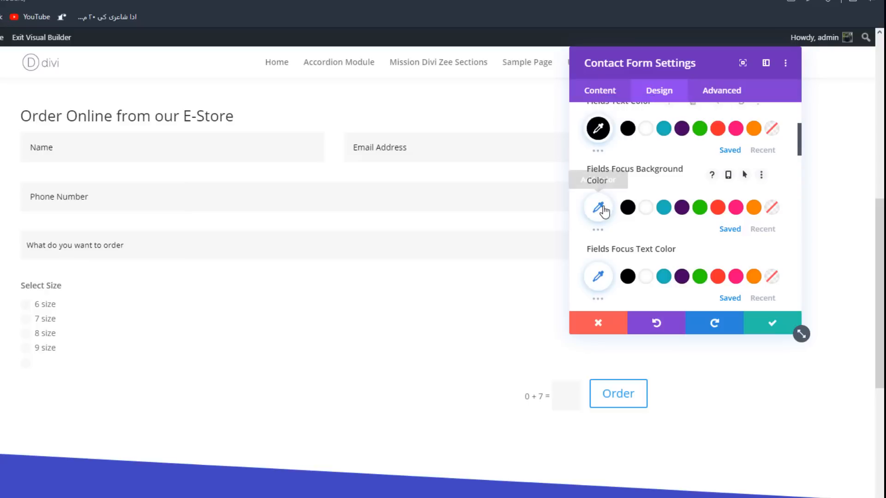
- Set the fields' focus background to a muted dark purple and test it on the Name and Phone Number fields
left_click(597, 207)
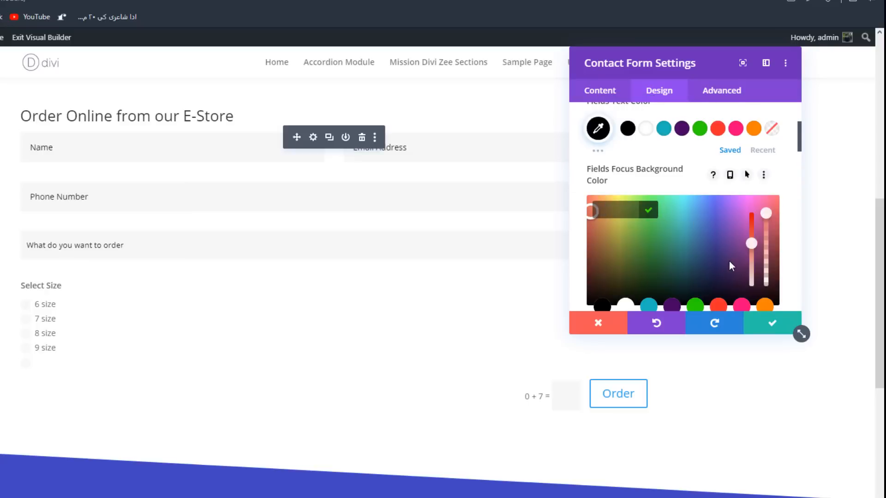
scroll(728, 266, "down", 1)
left_click(671, 248)
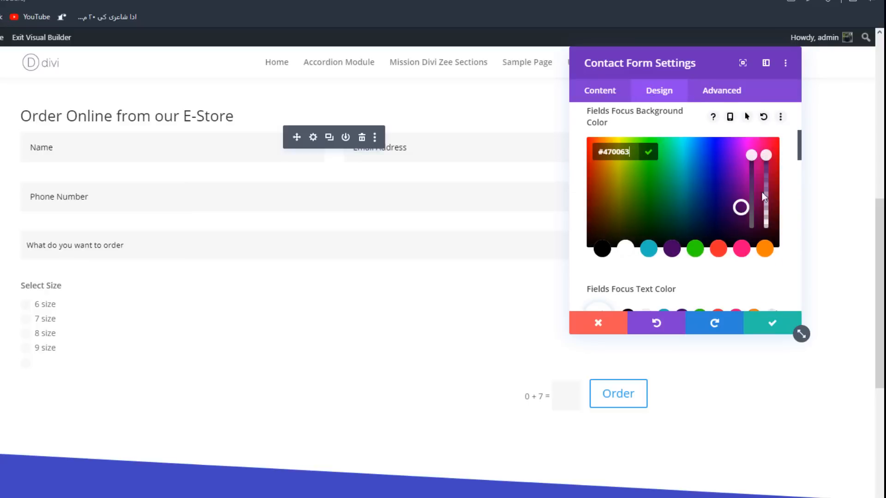
left_click_drag(751, 156, 748, 198)
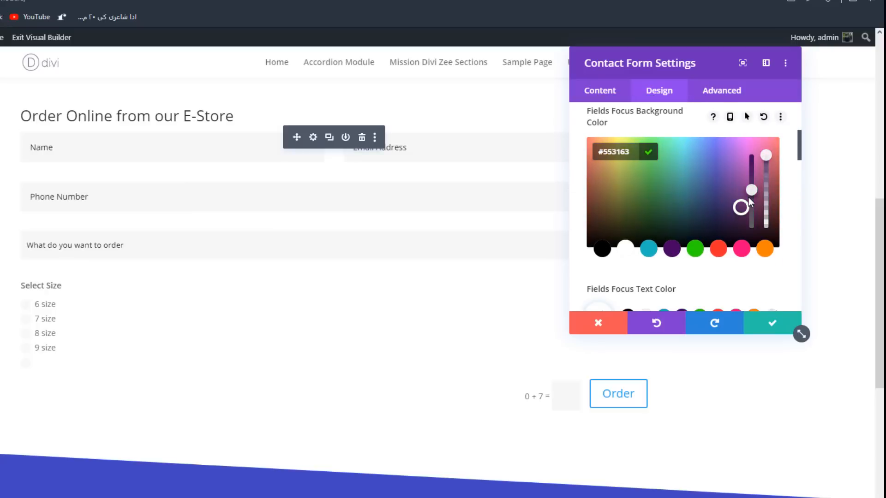
left_click(173, 140)
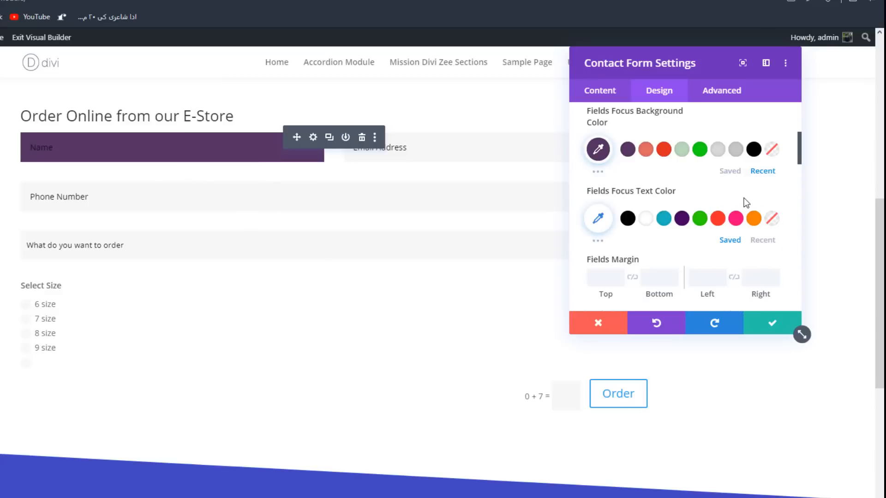
left_click(597, 151)
left_click_drag(752, 186, 744, 202)
left_click(540, 196)
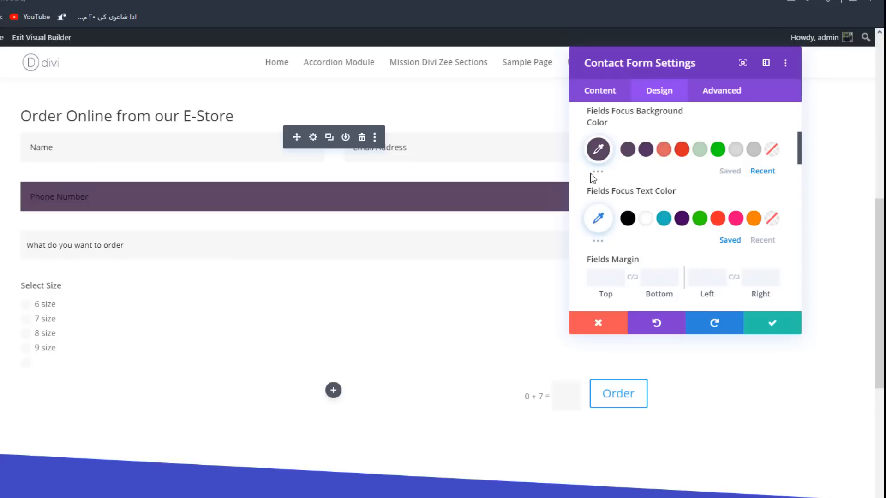
- Open the color picker for the fields' focus text color
scroll(620, 167, "up", 1)
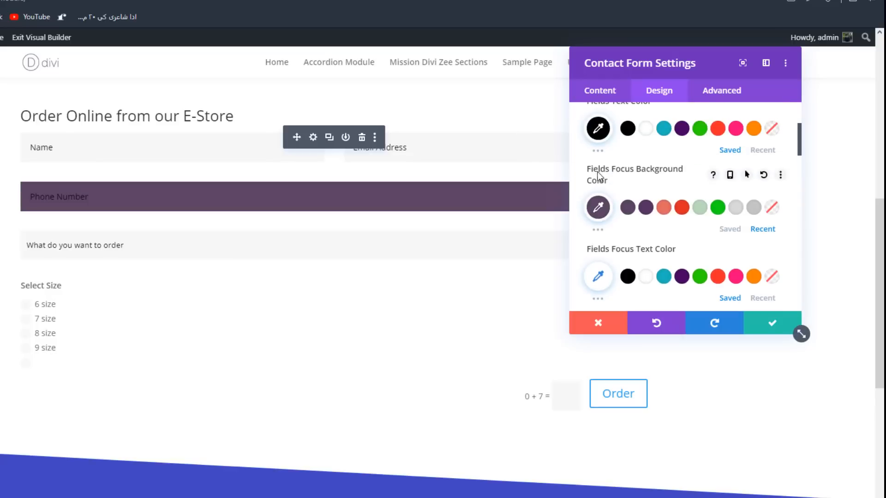
left_click(598, 276)
scroll(601, 262, "down", 1)
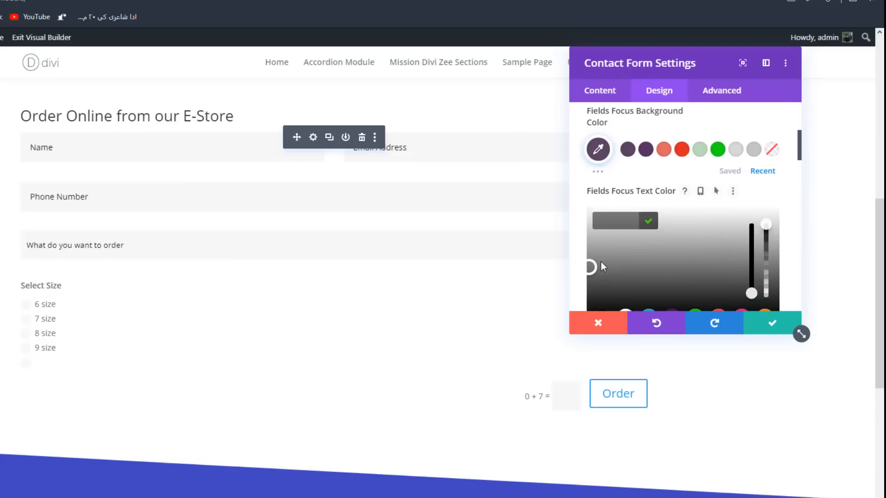
- Replace the form fields' default font with another typeface and go through the remaining field design options
scroll(585, 245, "down", 5)
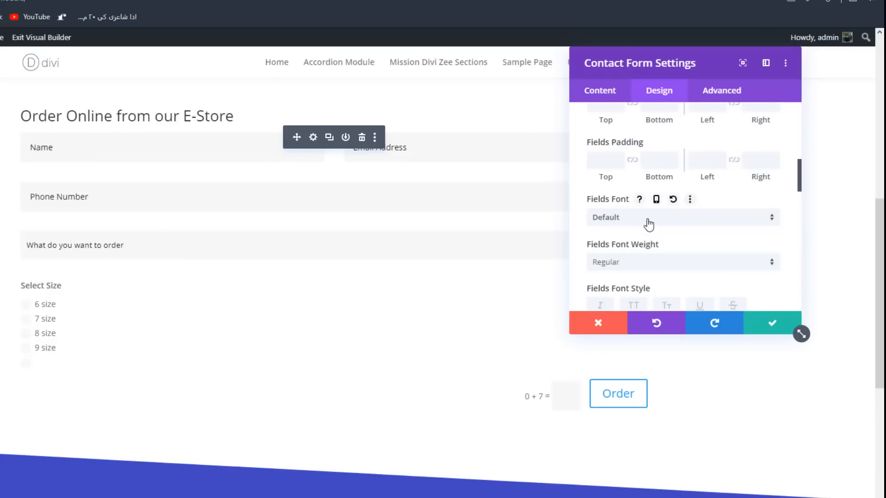
left_click(647, 222)
left_click(627, 181)
scroll(664, 210, "down", 4)
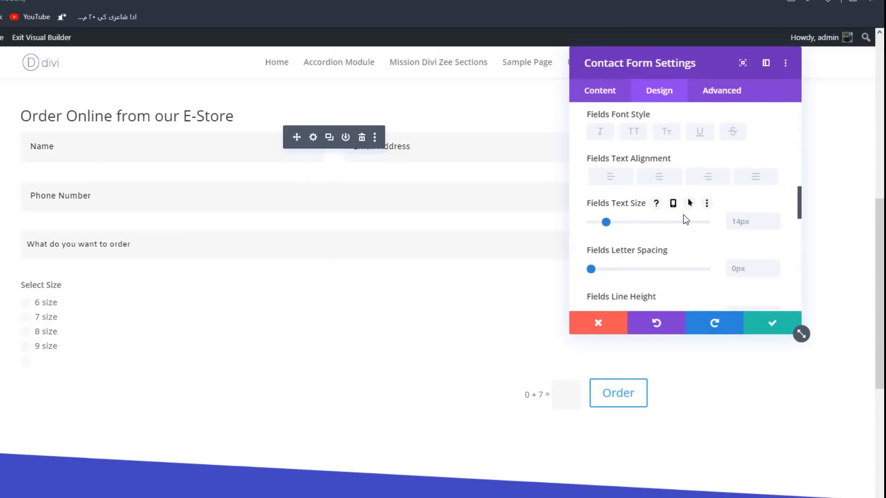
scroll(679, 214, "down", 4)
scroll(672, 214, "up", 4)
scroll(674, 212, "down", 6)
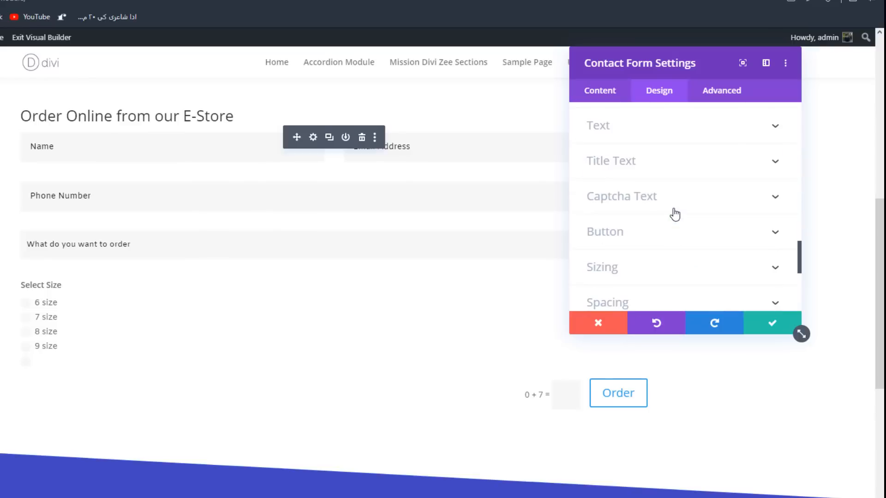
- Set the form title's font to Poppins and its font style to all uppercase
left_click(633, 162)
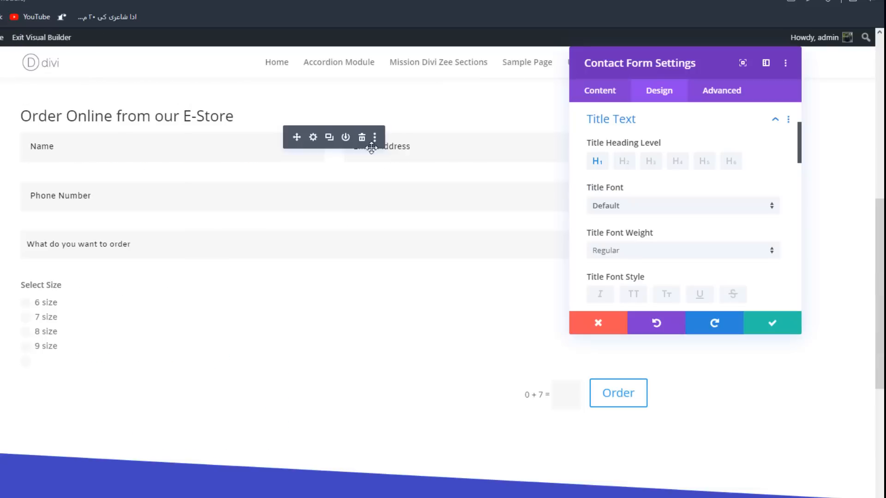
left_click(632, 209)
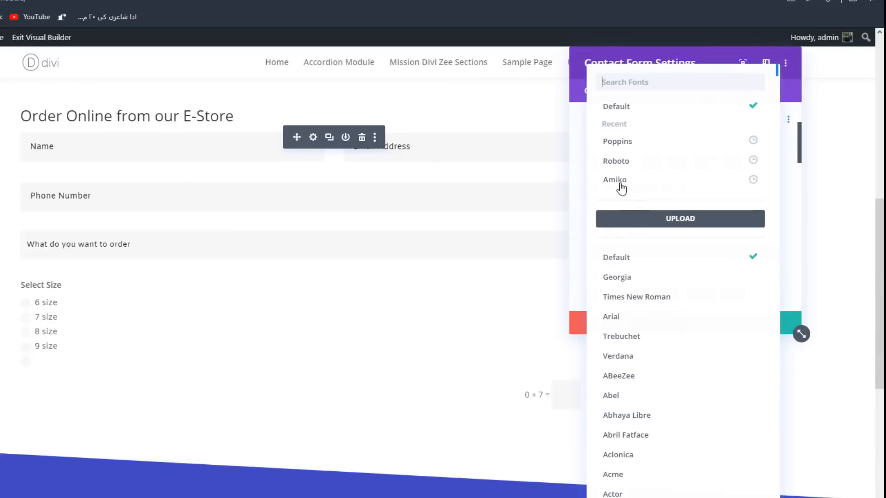
left_click(618, 141)
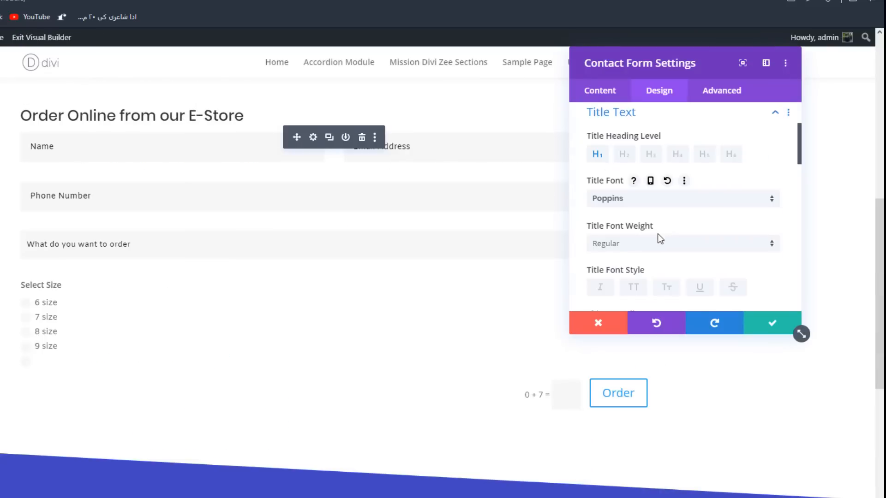
scroll(660, 239, "down", 2)
left_click(633, 180)
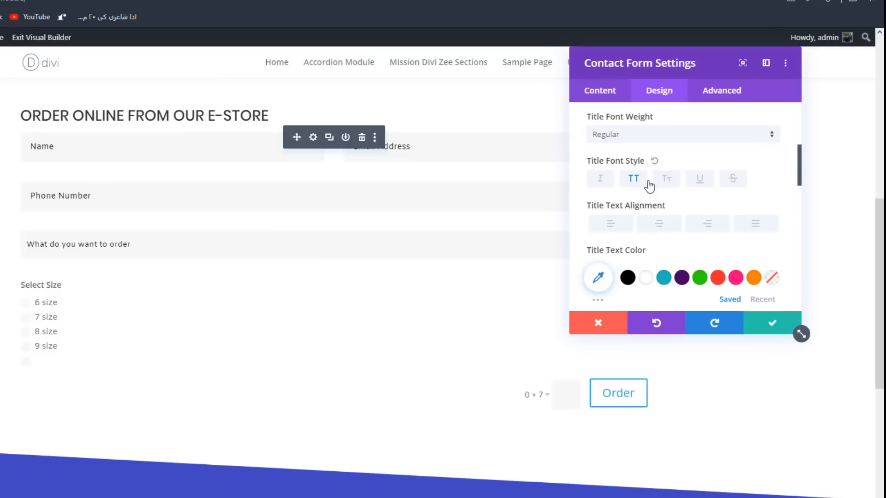
- Center the form title and set its text size to 28px
scroll(651, 185, "down", 3)
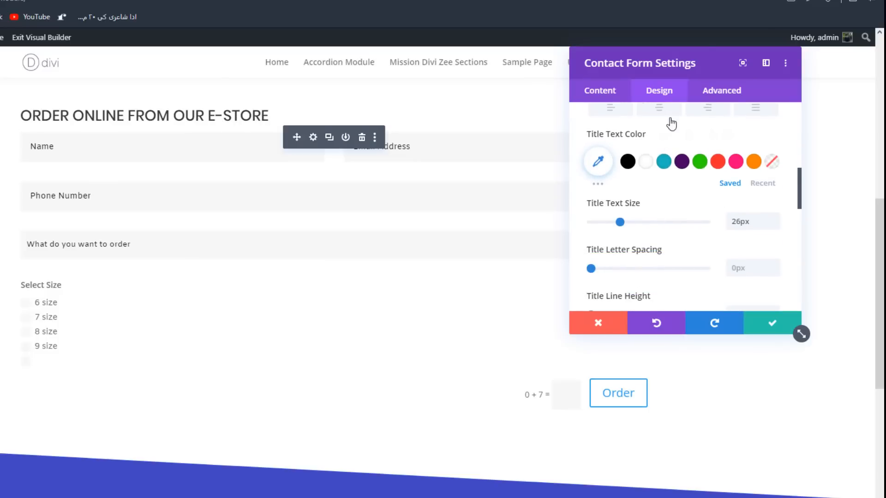
left_click(669, 118)
left_click(776, 219)
left_click(776, 218)
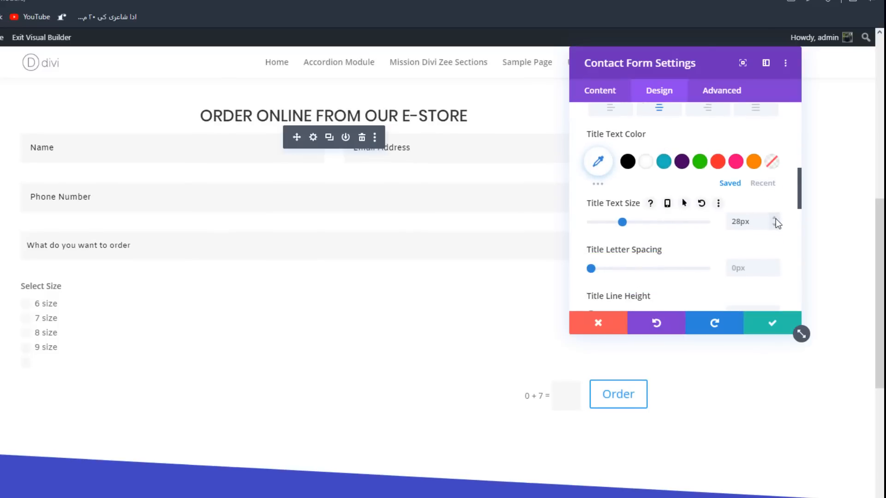
- Set the form title's line height to 1.8em
scroll(776, 219, "down", 2)
left_click(774, 254)
left_click(774, 253)
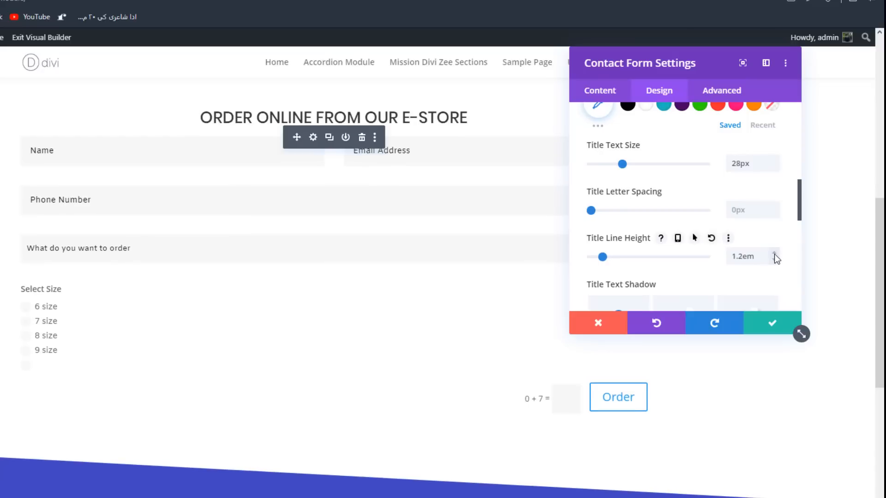
left_click(774, 254)
left_click(774, 253)
left_click(774, 254)
left_click(774, 254)
left_click(774, 254)
left_click(774, 253)
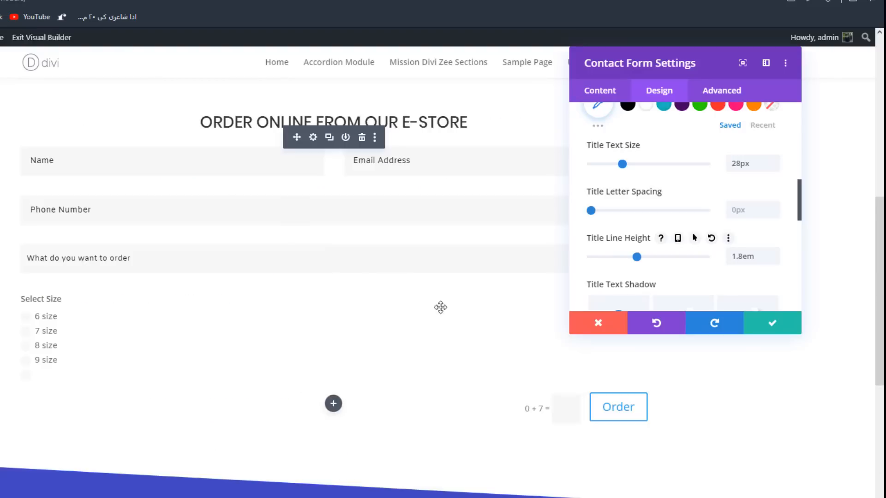
- Set the captcha text's font to Roboto and its font weight to Heavy
scroll(687, 210, "down", 1)
scroll(676, 220, "down", 2)
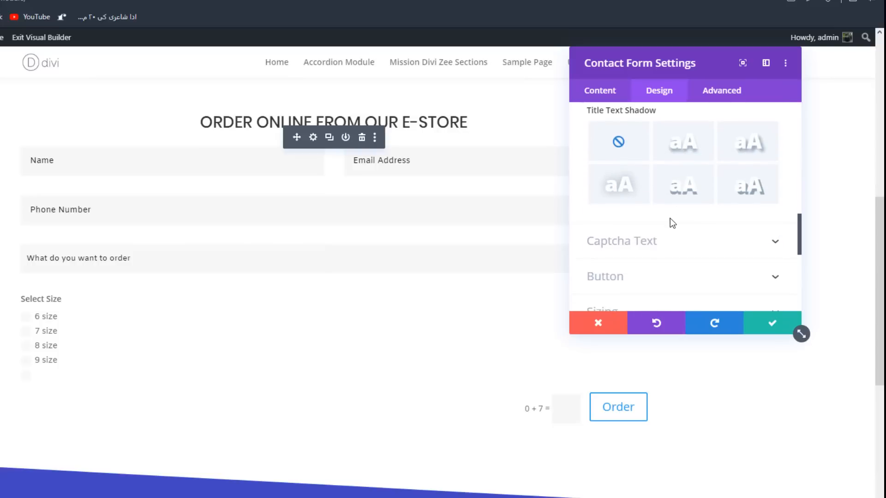
left_click(616, 247)
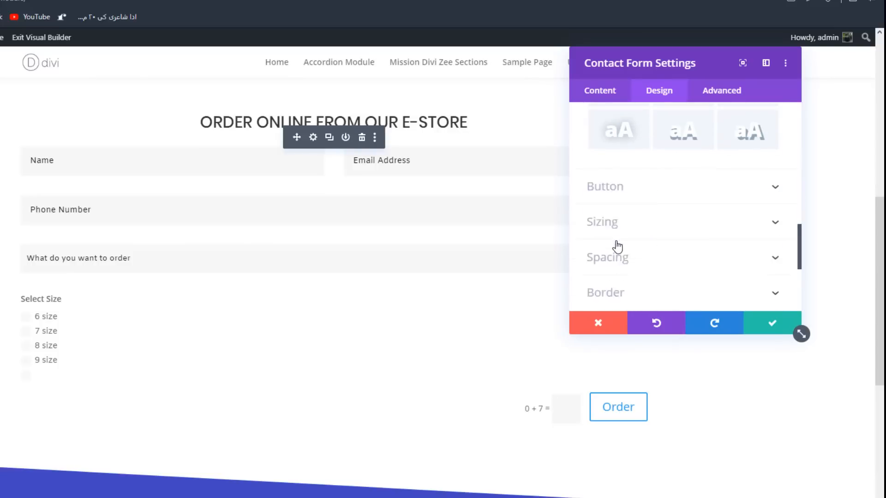
left_click(618, 160)
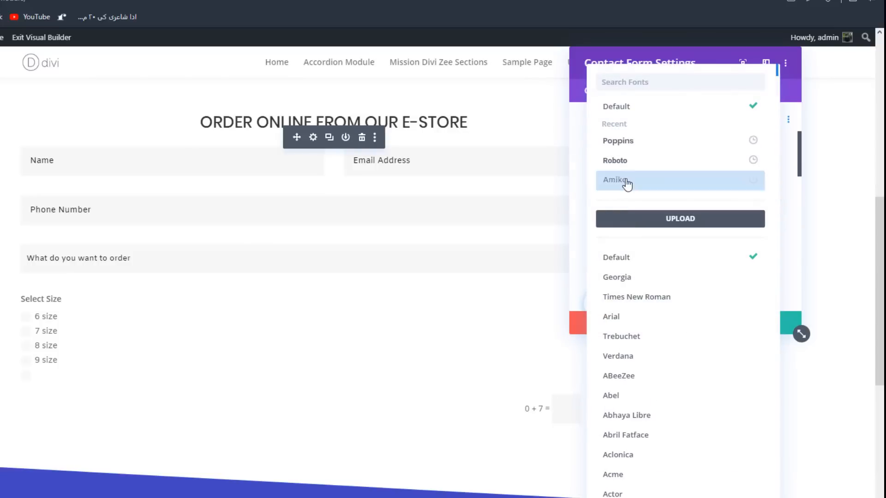
left_click(620, 163)
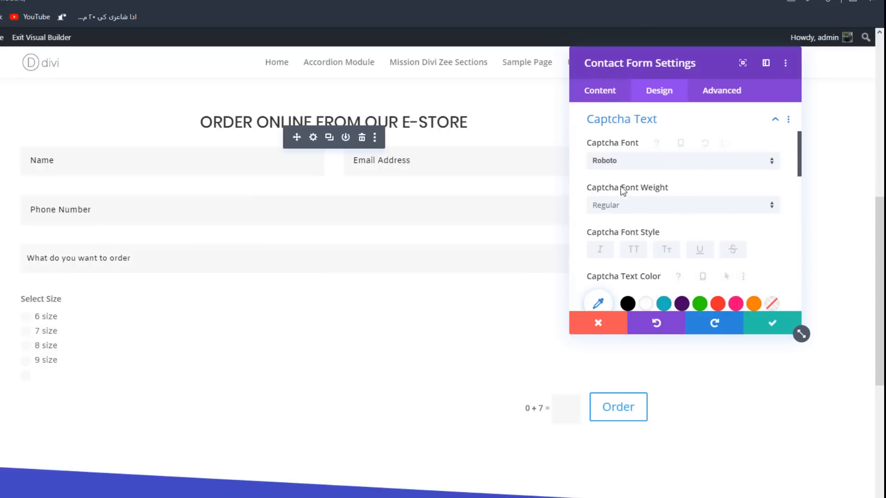
left_click(631, 203)
left_click(606, 318)
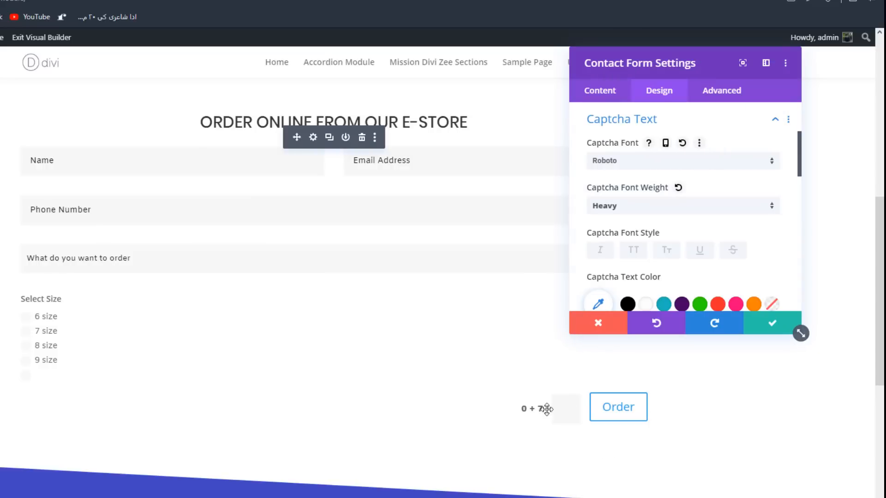
- Color the captcha text red and set its text size to 17px
scroll(650, 215, "down", 1)
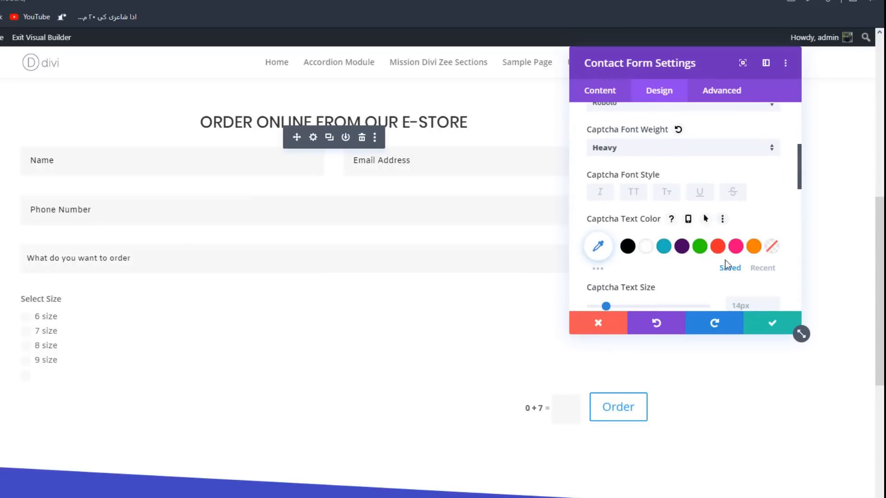
left_click(718, 245)
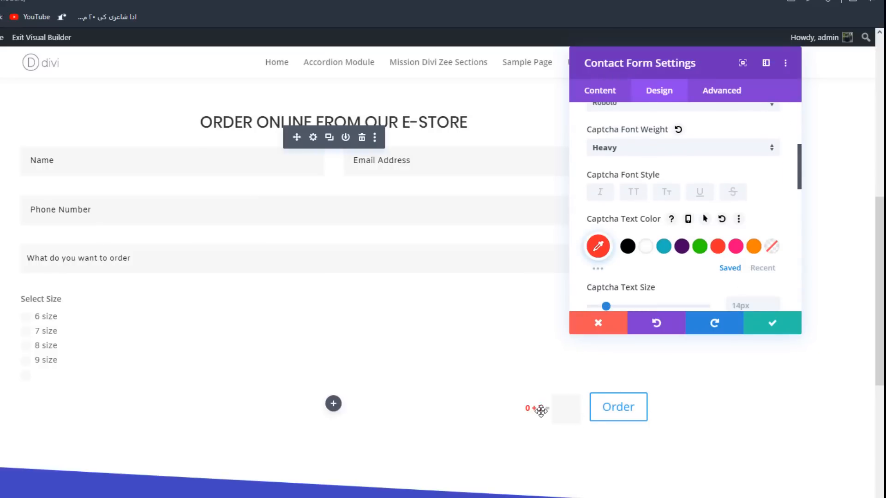
scroll(766, 231, "down", 1)
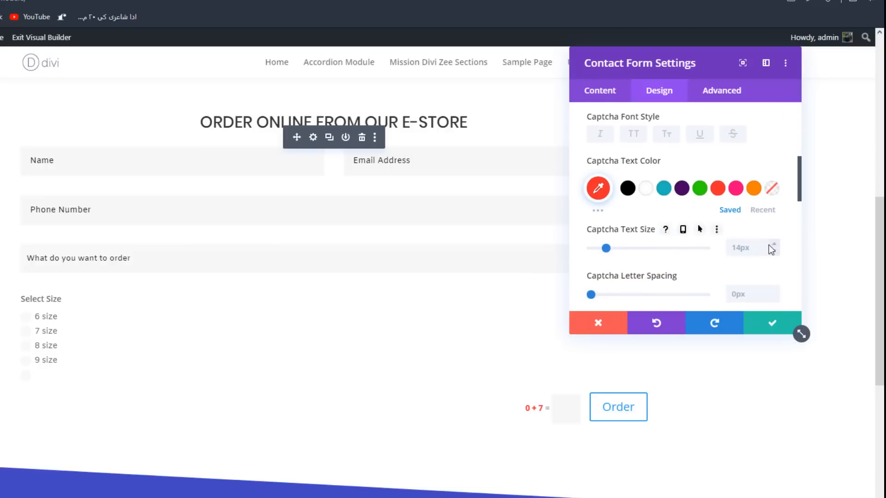
left_click(772, 244)
left_click(771, 244)
left_click(772, 244)
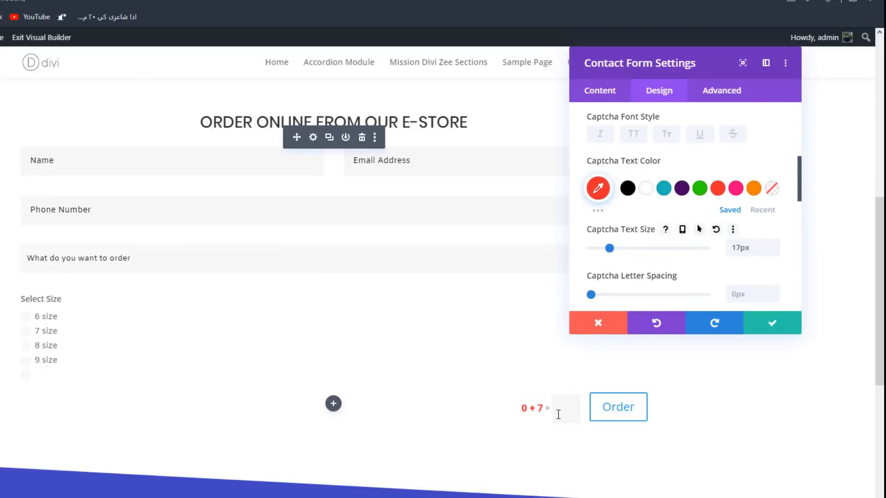
- Enable custom styles for the Order button and make its text 18px and white
scroll(647, 230, "down", 2)
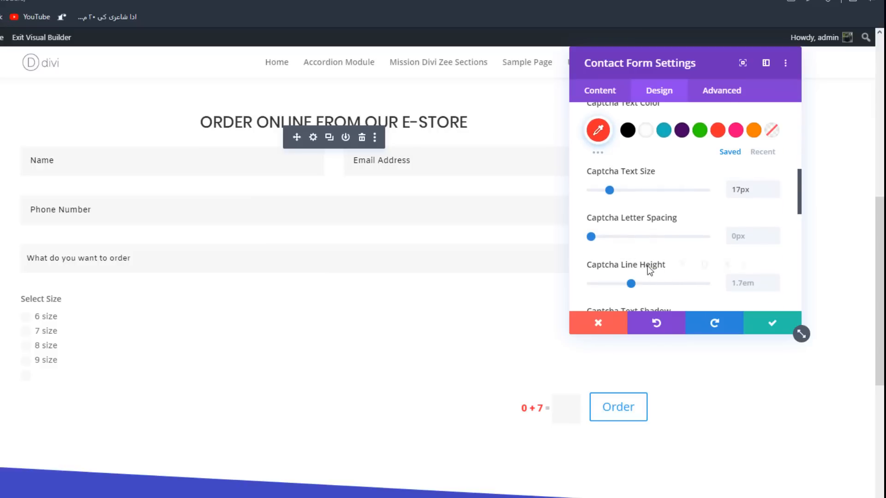
scroll(648, 267, "down", 5)
left_click(636, 265)
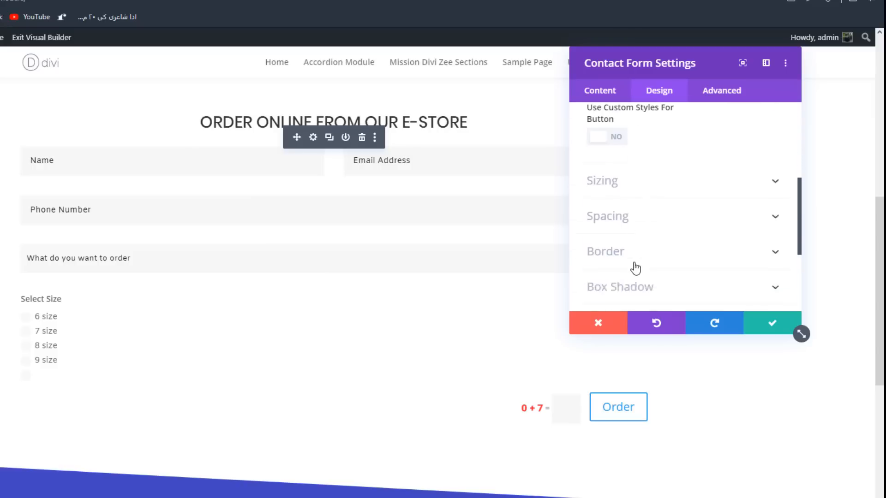
scroll(621, 178, "up", 1)
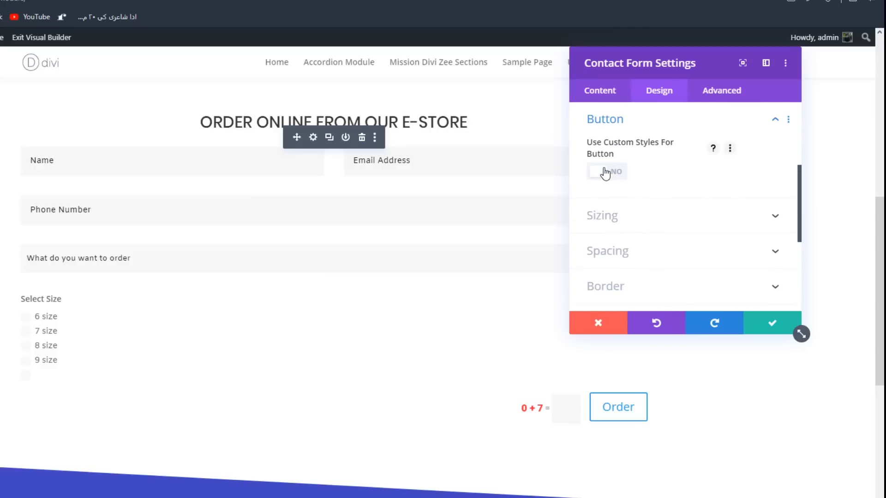
left_click(605, 174)
scroll(726, 187, "down", 1)
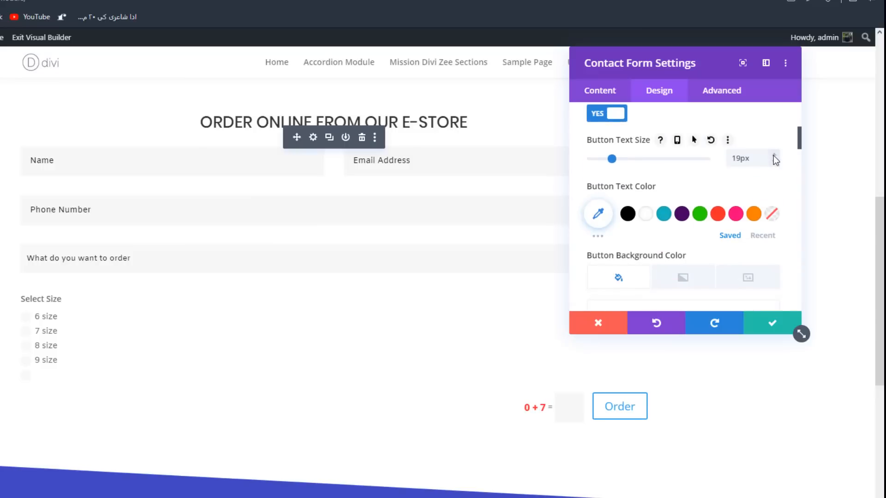
left_click(774, 162)
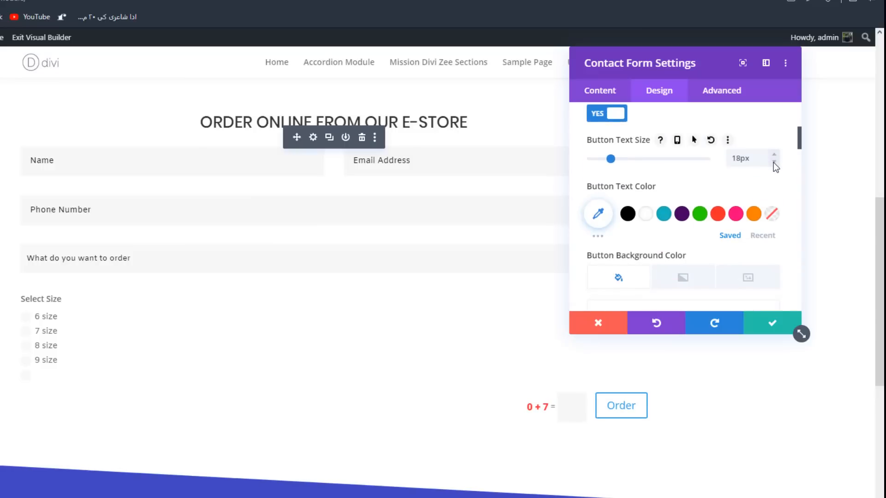
left_click(651, 218)
- Give the Order button a bright yellowish-green background color
scroll(681, 232, "down", 4)
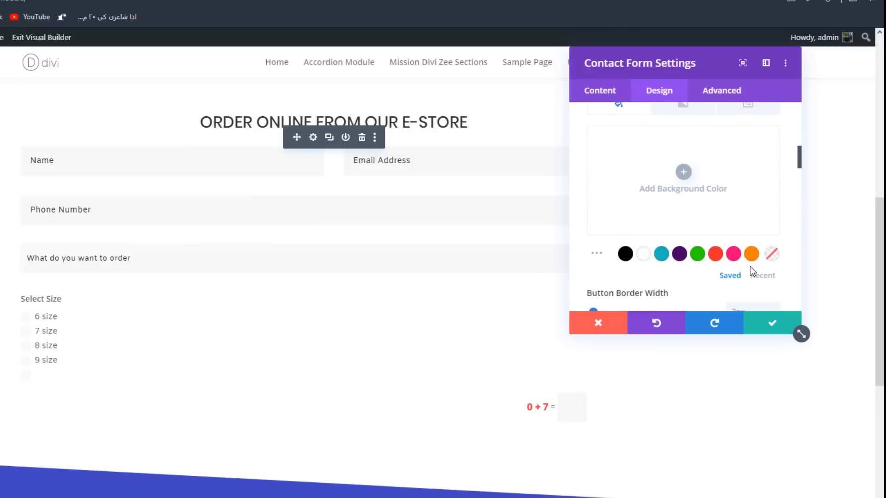
left_click(762, 276)
left_click(751, 254)
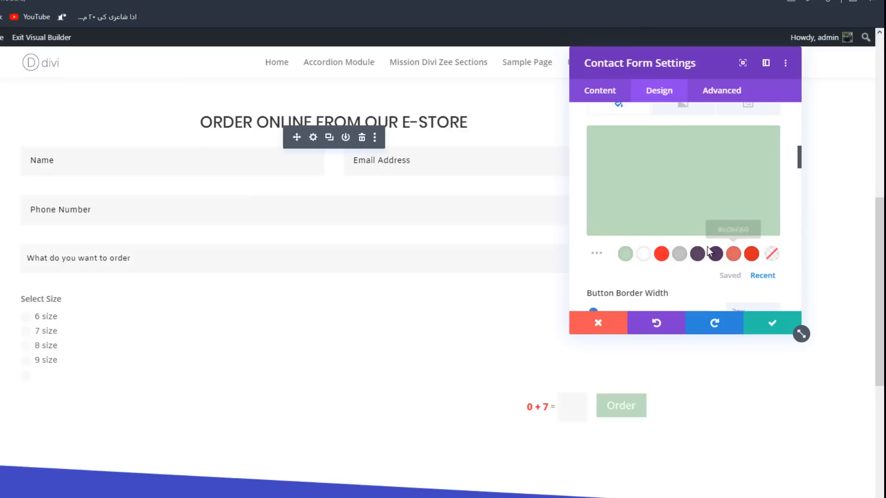
left_click(643, 181)
left_click_drag(752, 199, 751, 154)
scroll(718, 277, "up", 3)
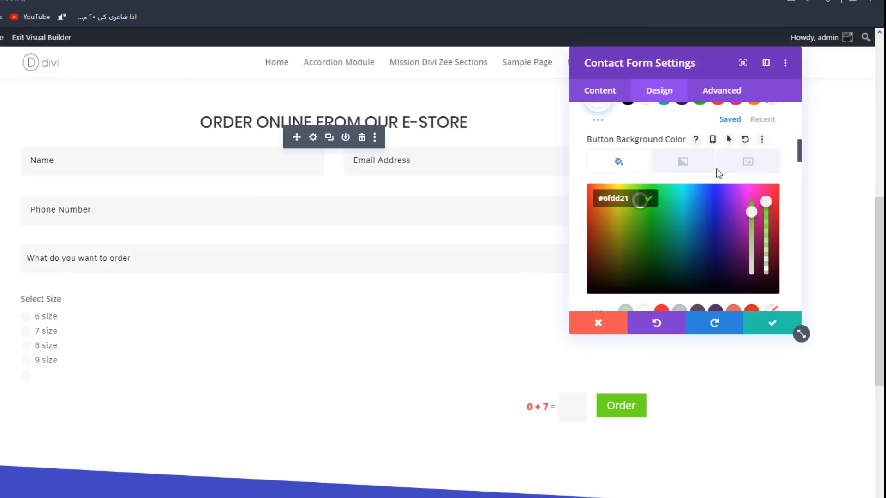
- Set a darker green as the Order button's hover background color and compare it with the default state
left_click(730, 139)
left_click(732, 164)
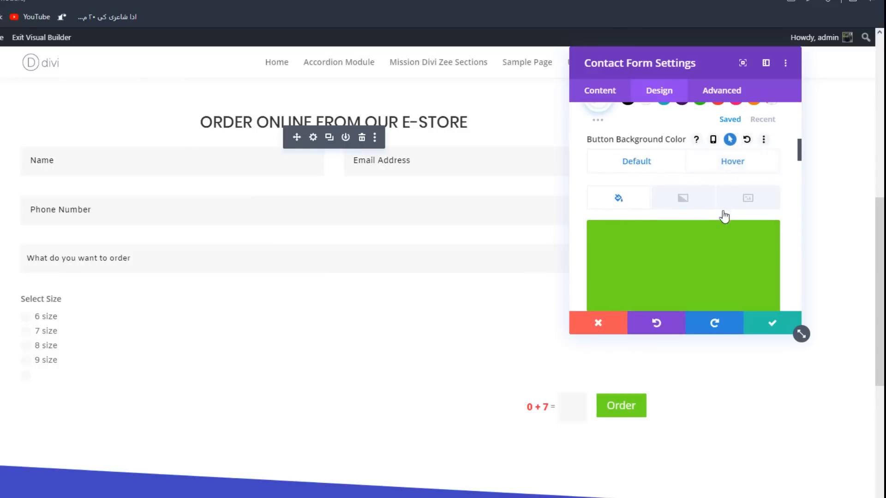
scroll(725, 221, "down", 2)
left_click(722, 199)
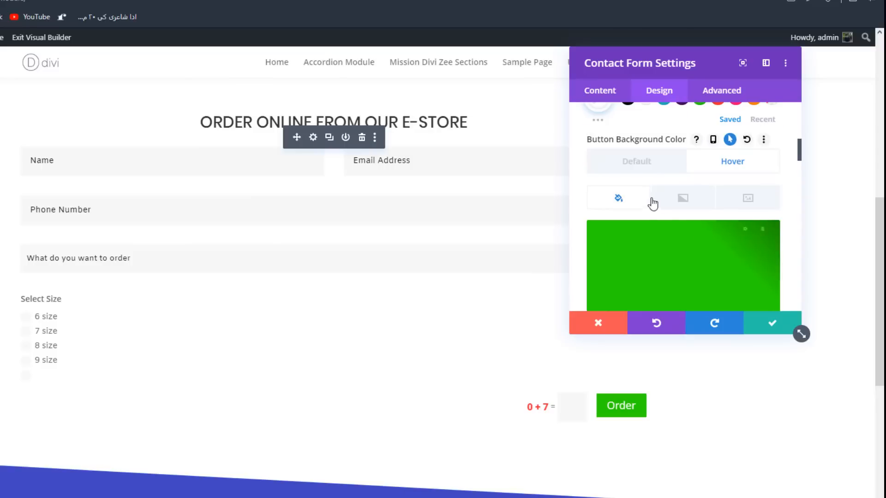
left_click(648, 170)
left_click(734, 166)
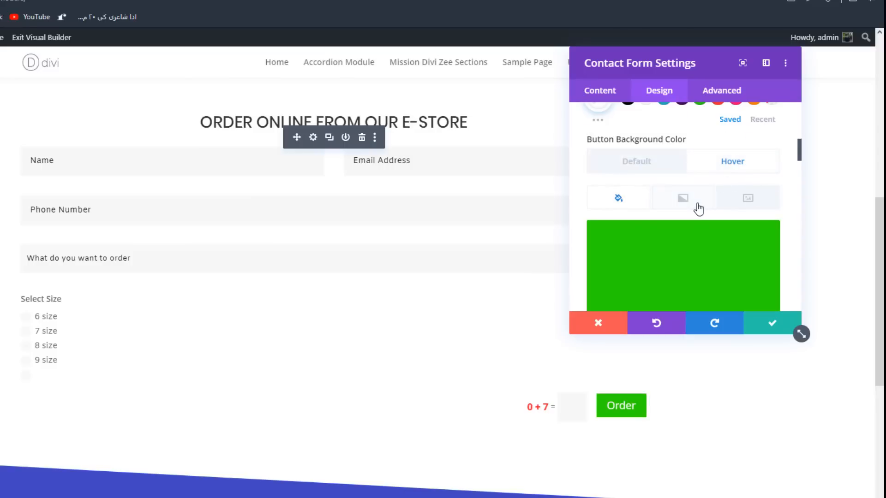
- Set the Order button's border width to 4px, with a darker green hover border and a lighter green default border
scroll(694, 206, "down", 5)
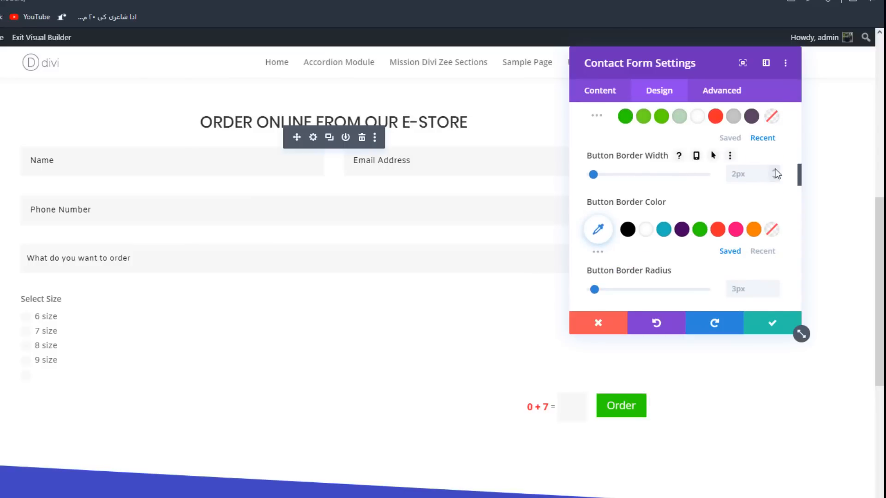
double_click(774, 170)
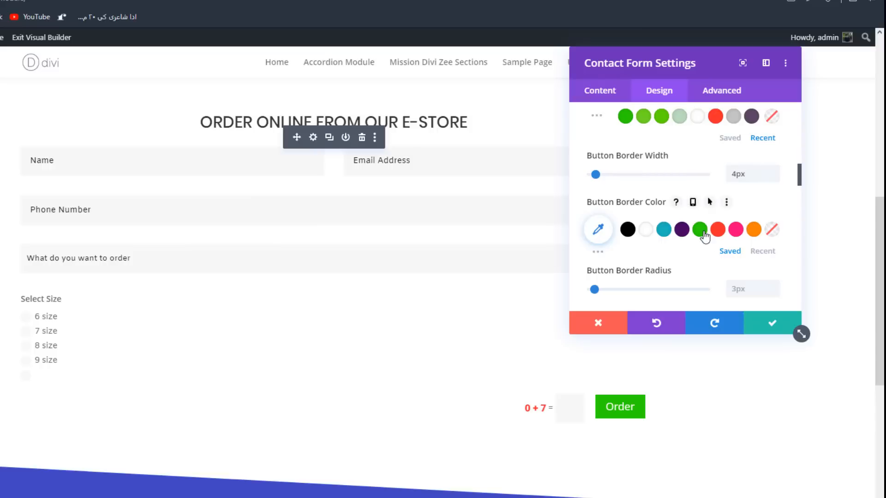
left_click(711, 202)
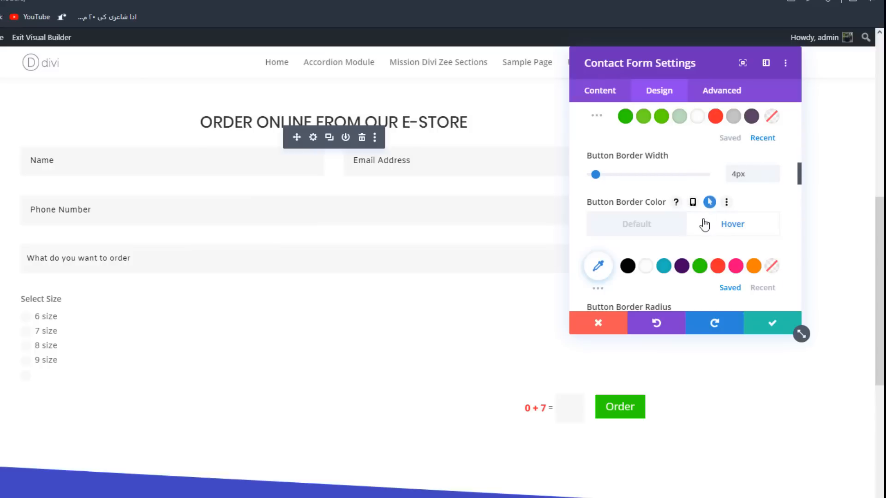
scroll(696, 221, "down", 1)
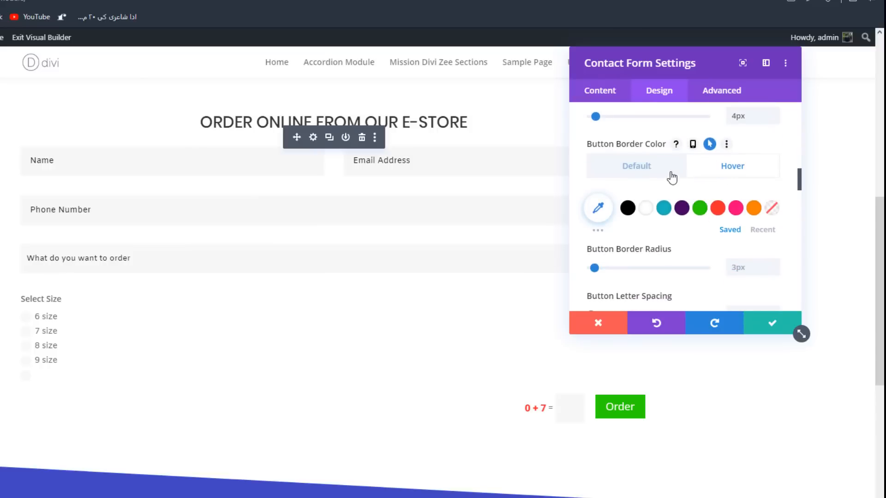
left_click(770, 234)
left_click(627, 207)
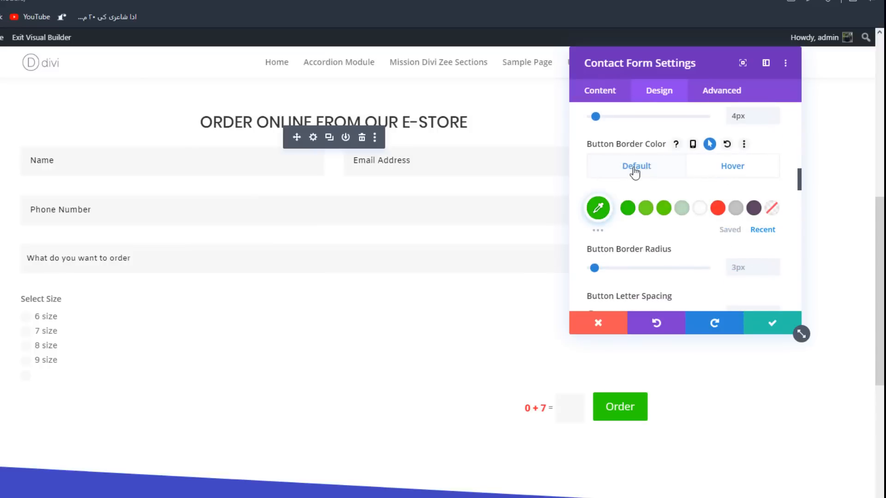
left_click(644, 209)
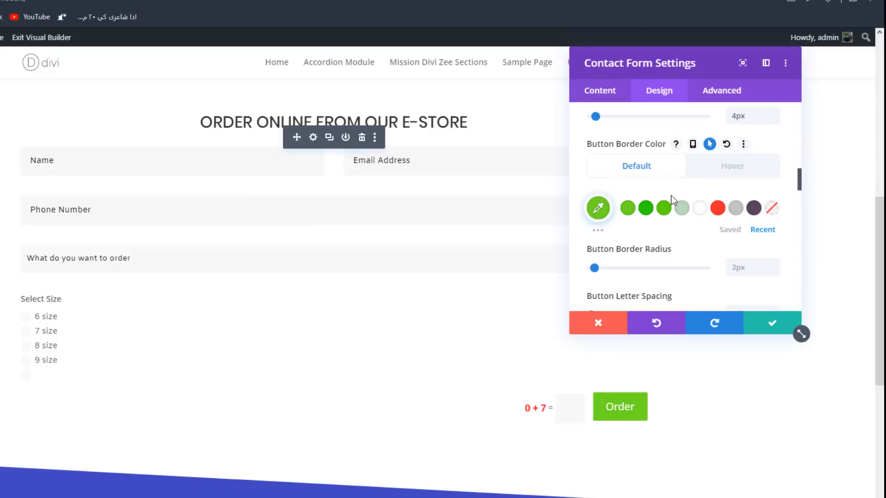
scroll(692, 203, "down", 3)
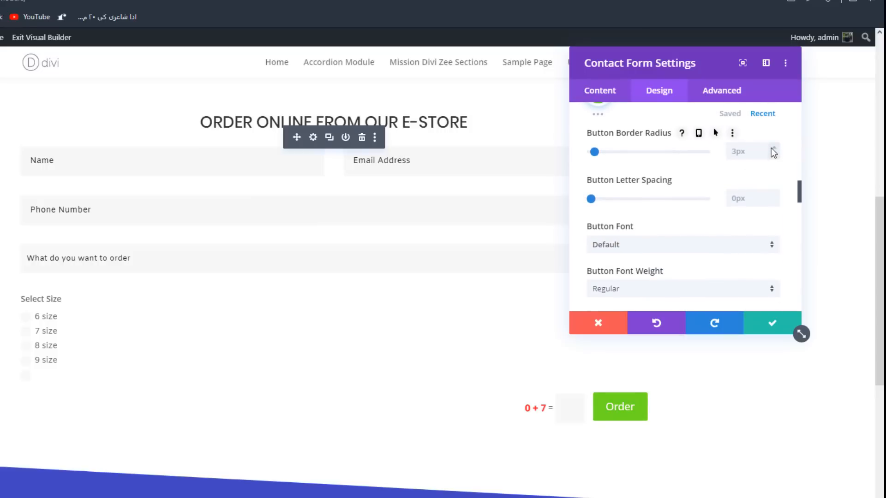
- Round the Order button's corners by setting its border radius to 26px
left_click_drag(772, 149, 772, 149)
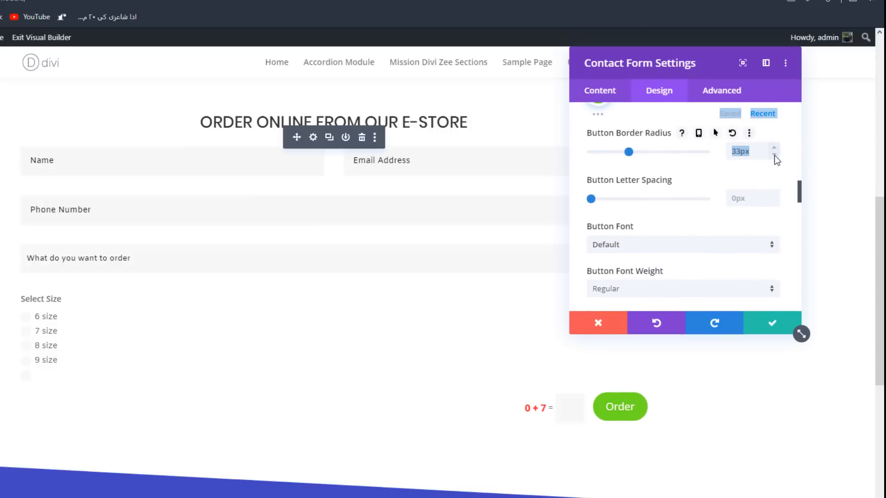
left_click(774, 155)
left_click(775, 146)
left_click(775, 146)
left_click(775, 146)
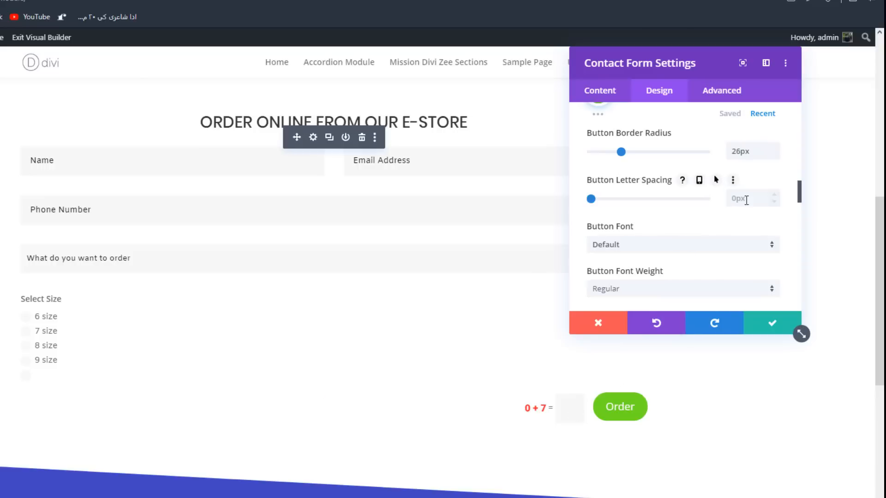
- Set the Order button's font to Poppins in Light weight, with 1px letter spacing
left_click(640, 246)
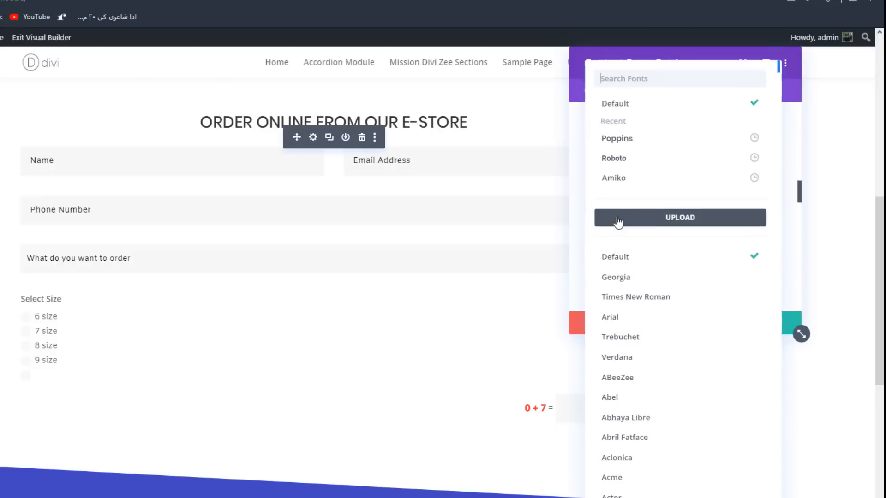
left_click(639, 142)
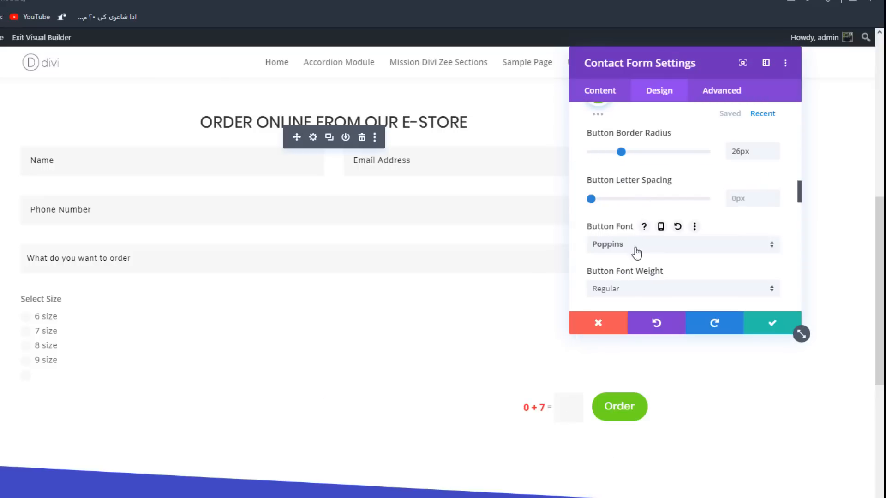
left_click(613, 289)
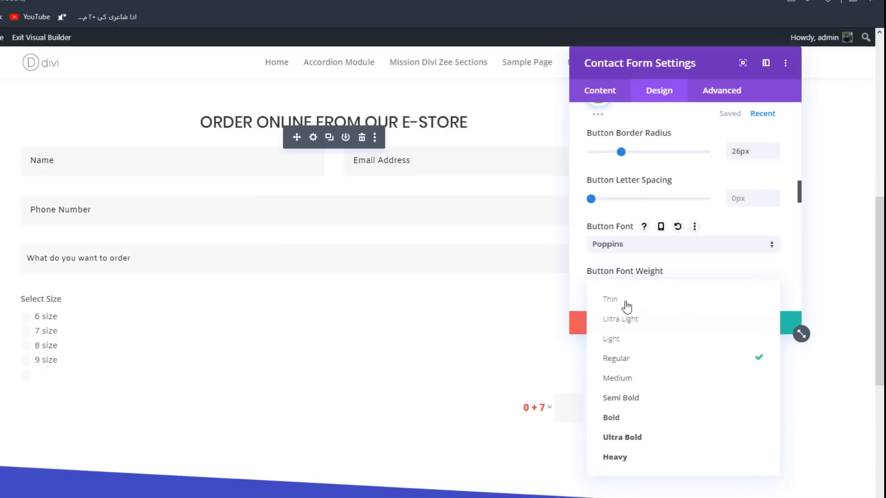
left_click(610, 339)
scroll(747, 243, "down", 2)
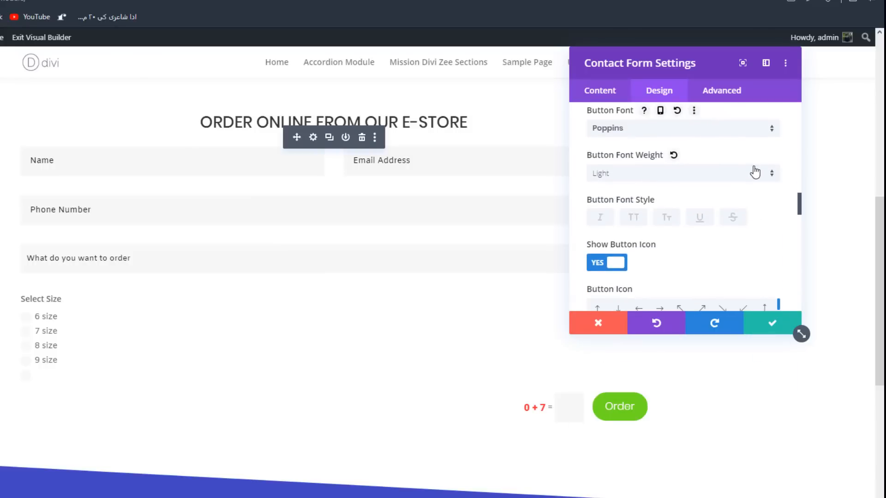
scroll(761, 194, "up", 1)
scroll(764, 203, "up", 1)
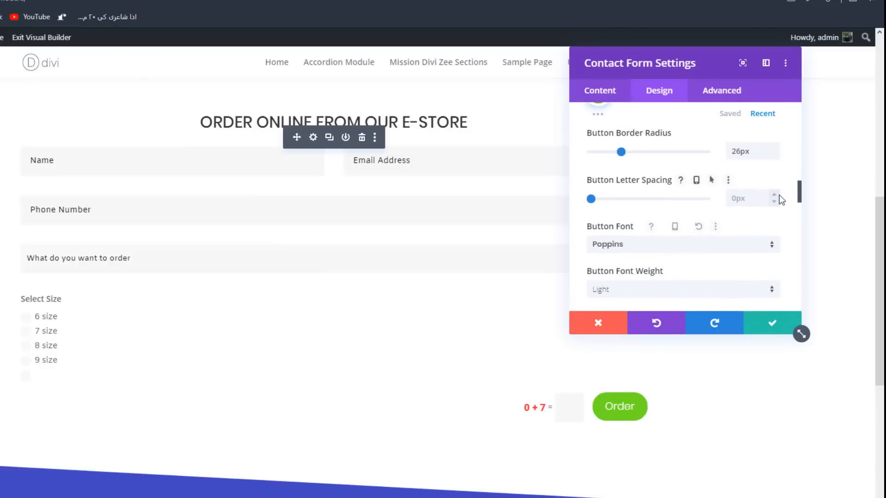
left_click(773, 195)
- Choose the circled dollar sign as the Order button's icon
scroll(738, 217, "down", 1)
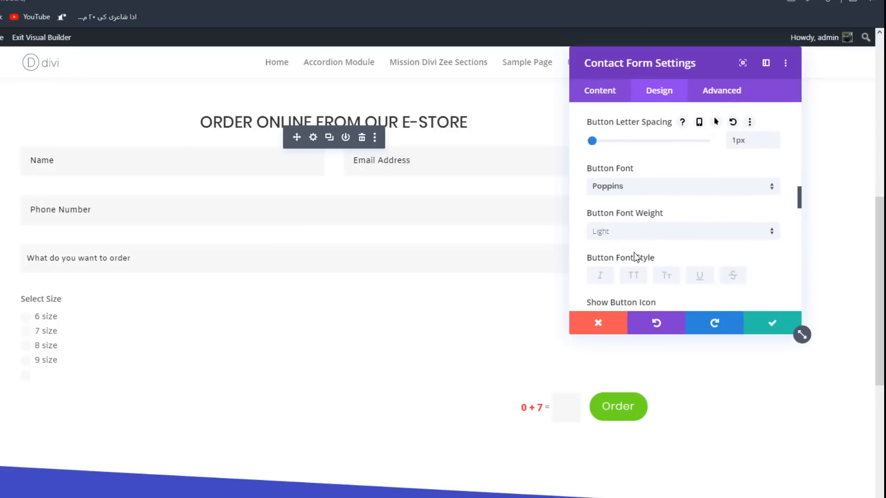
scroll(642, 257, "down", 3)
scroll(674, 230, "down", 5)
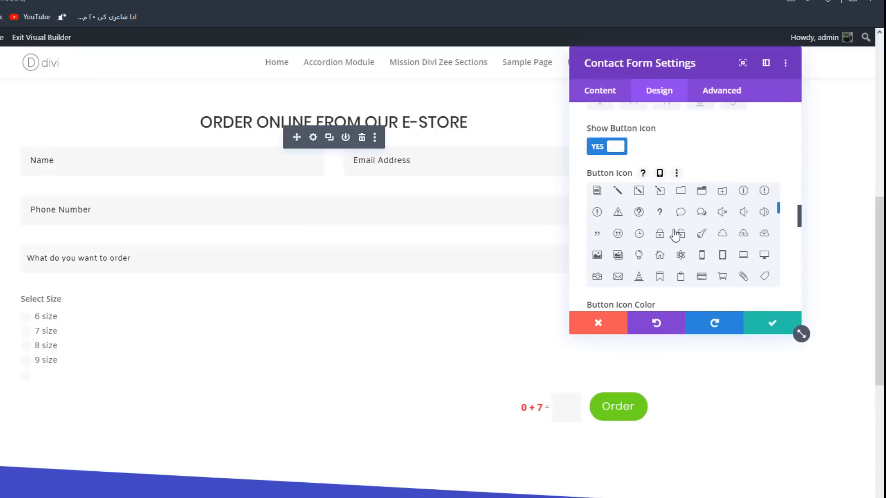
scroll(682, 259, "up", 2)
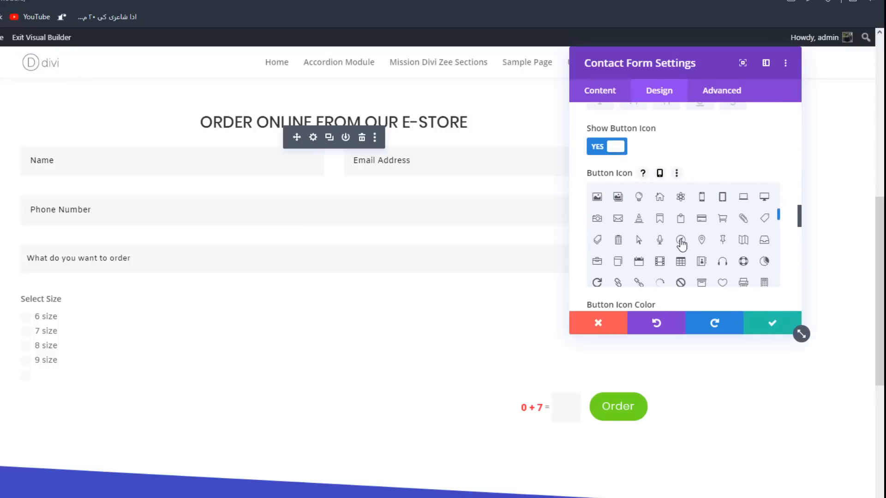
scroll(721, 266, "up", 2)
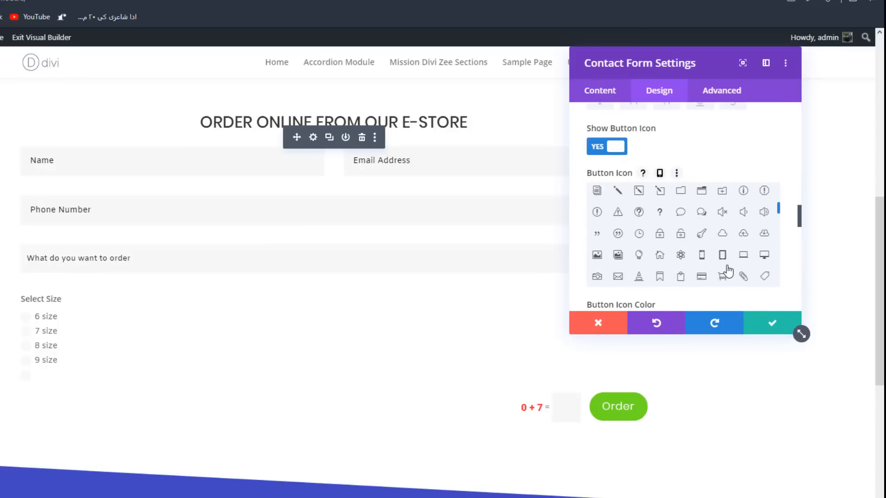
scroll(727, 271, "up", 2)
scroll(727, 272, "down", 5)
left_click(638, 267)
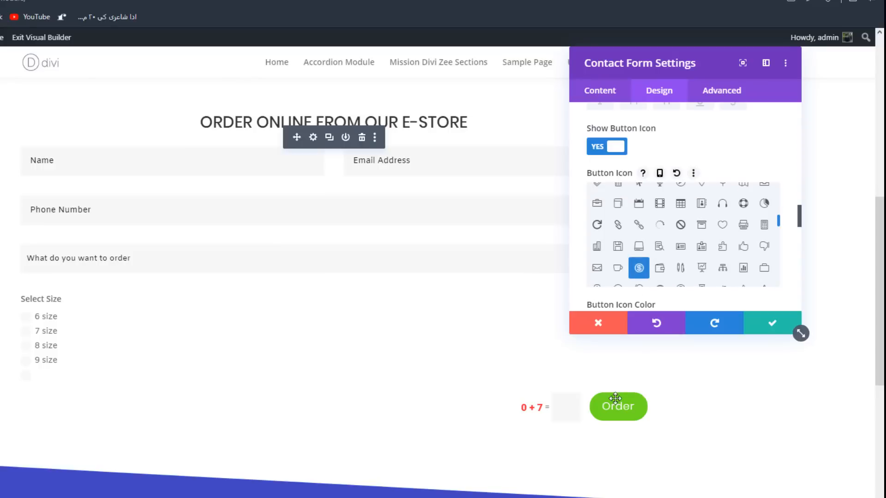
- Switch the Order button's hover-only icon option on and back off so the icon always shows
left_click(633, 323)
scroll(688, 198, "up", 5)
scroll(688, 198, "down", 3)
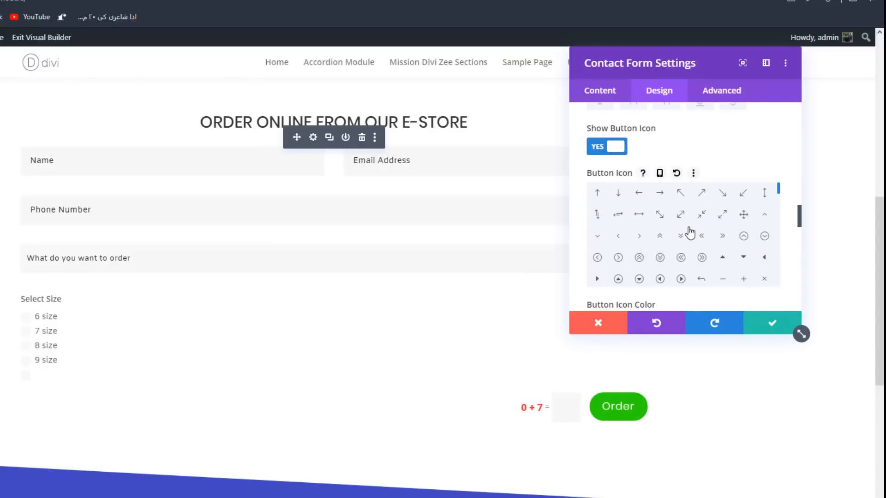
scroll(678, 263, "down", 1)
scroll(645, 262, "down", 10)
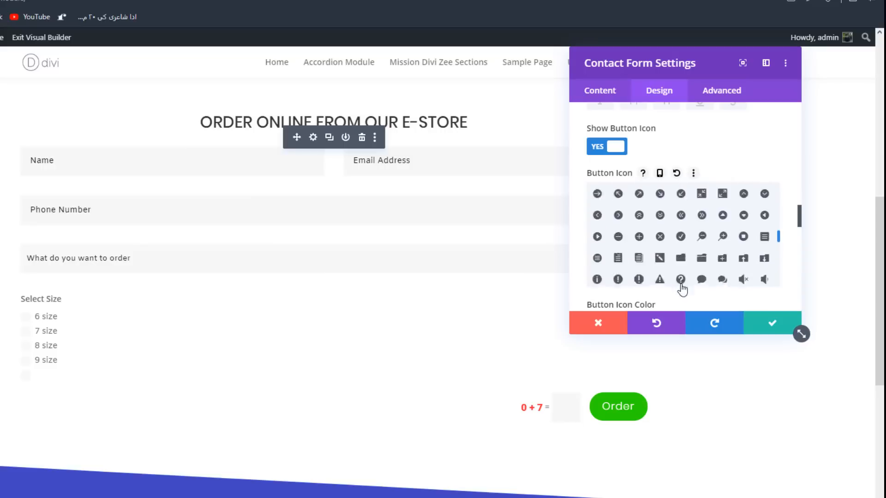
scroll(791, 257, "down", 6)
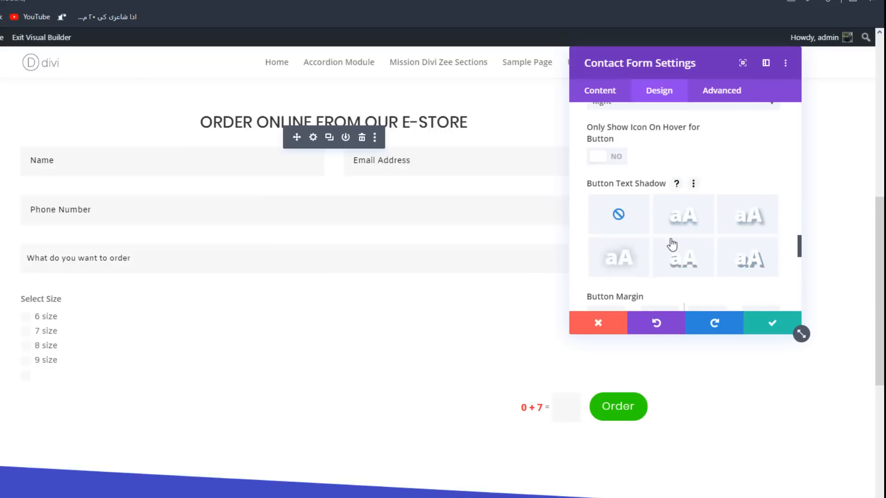
left_click(601, 159)
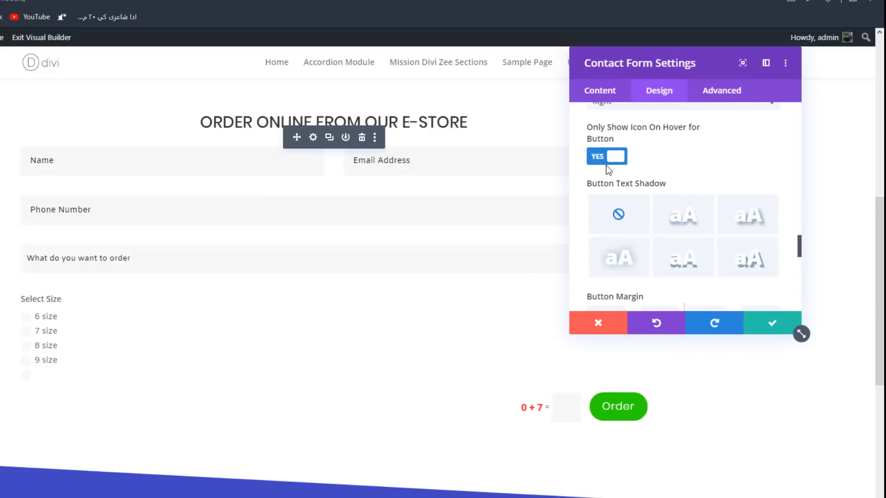
left_click(610, 157)
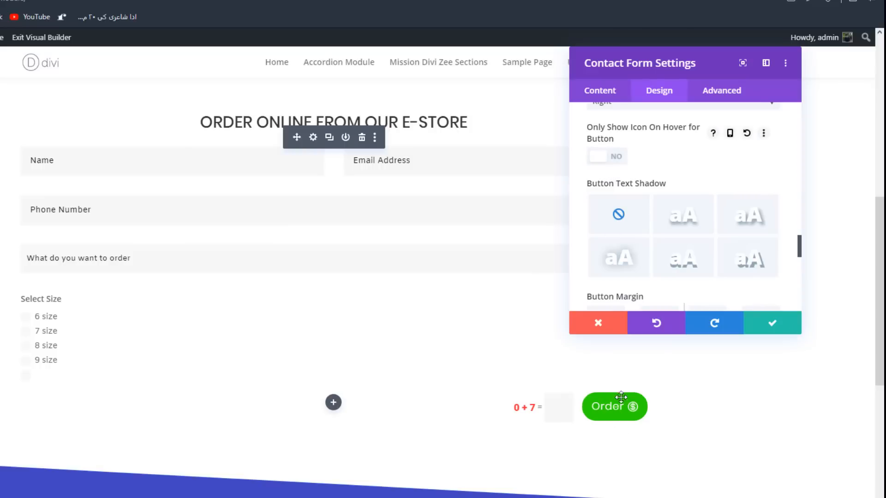
- Apply the first box shadow preset to the Order button and set its spread strength to -4px
scroll(658, 185, "down", 4)
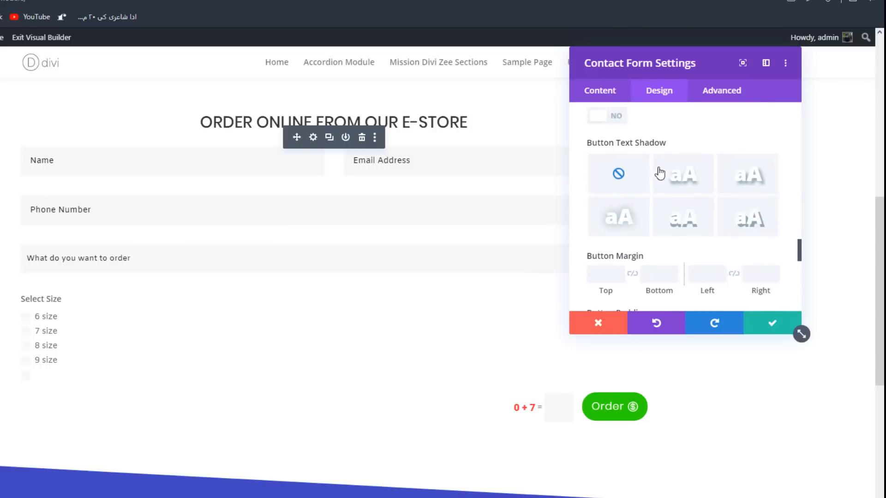
scroll(658, 208, "down", 3)
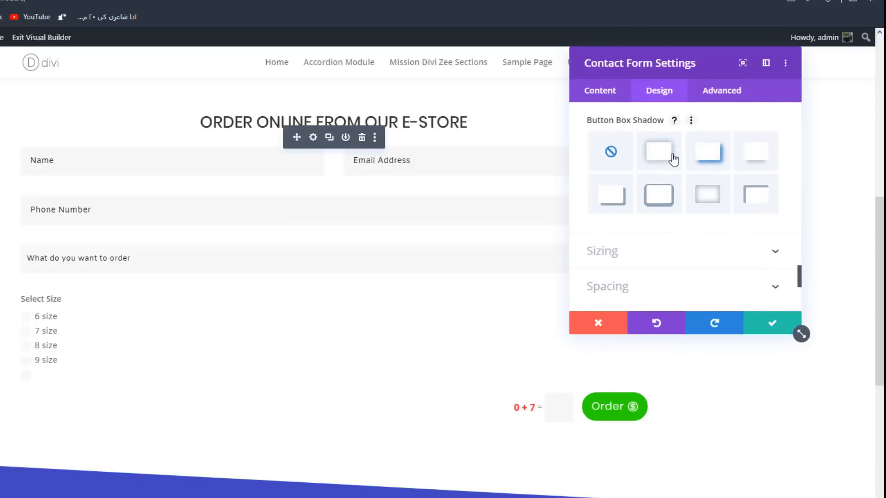
left_click(661, 156)
scroll(734, 175, "down", 5)
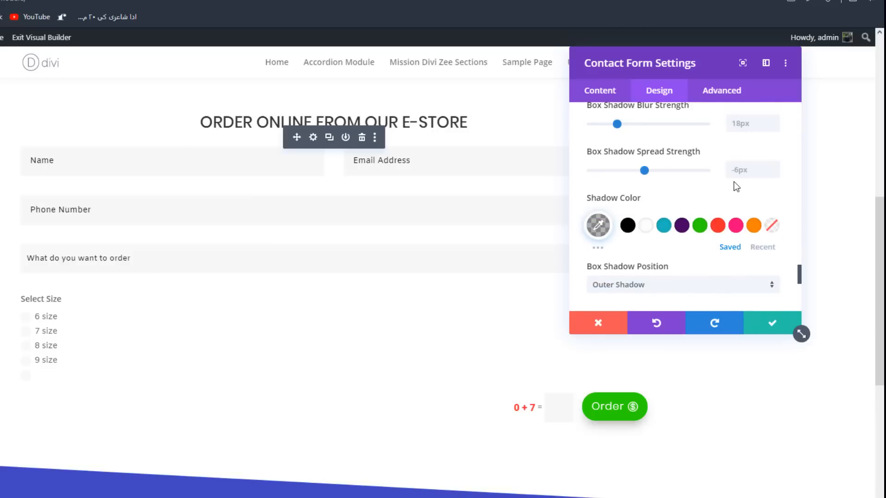
left_click(771, 166)
left_click(773, 166)
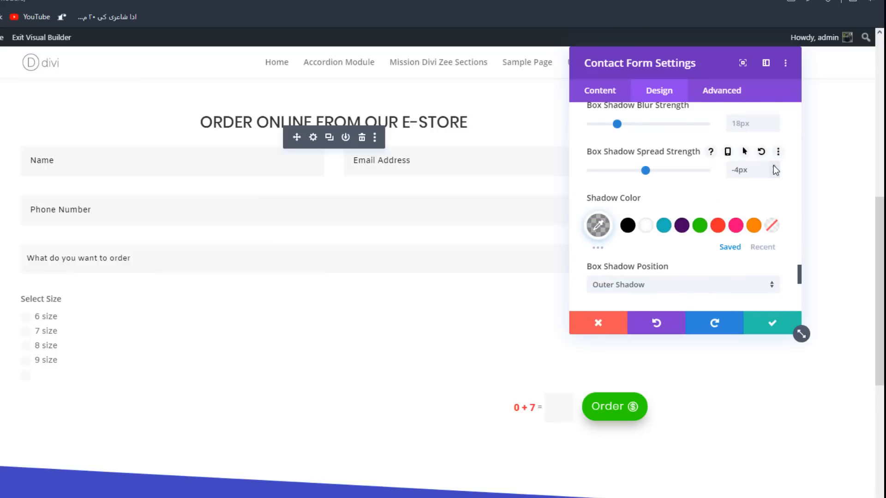
left_click(773, 167)
left_click(773, 166)
left_click(773, 177)
left_click(773, 178)
- Set the button shadow's blur strength to 20px by default and 18px on hover, and its spread strength to -9px
scroll(773, 178, "up", 1)
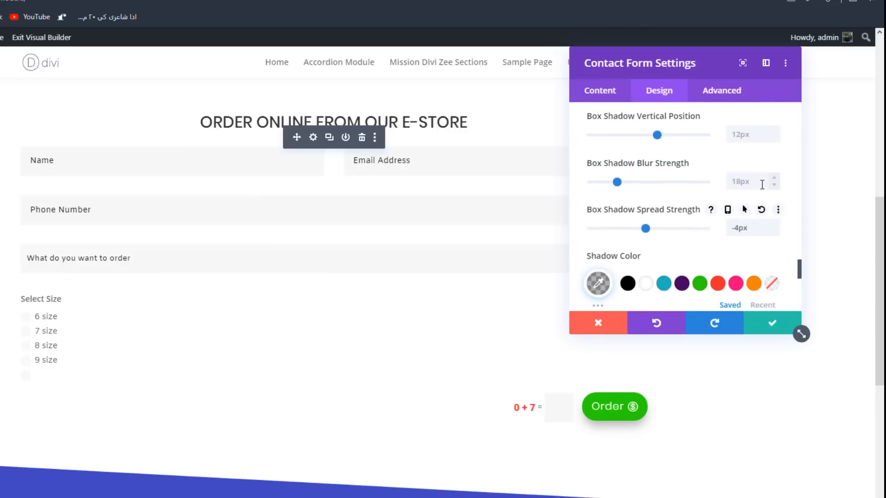
left_click(775, 179)
left_click(775, 179)
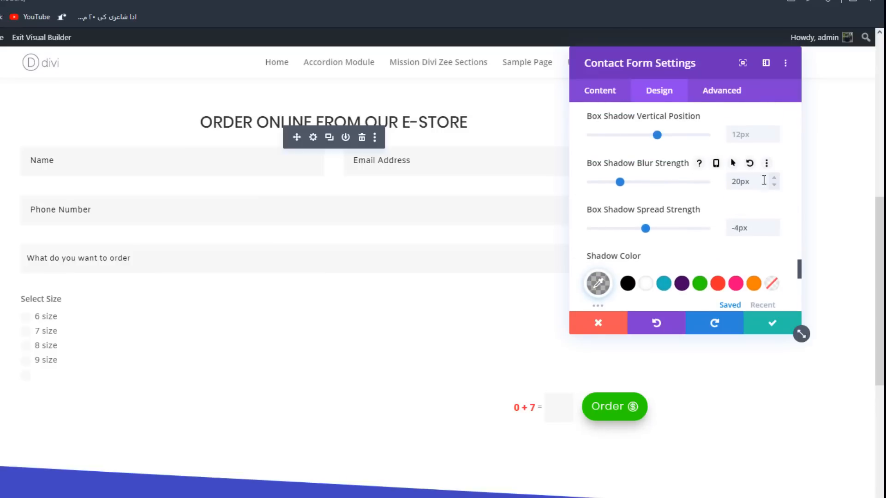
left_click(732, 162)
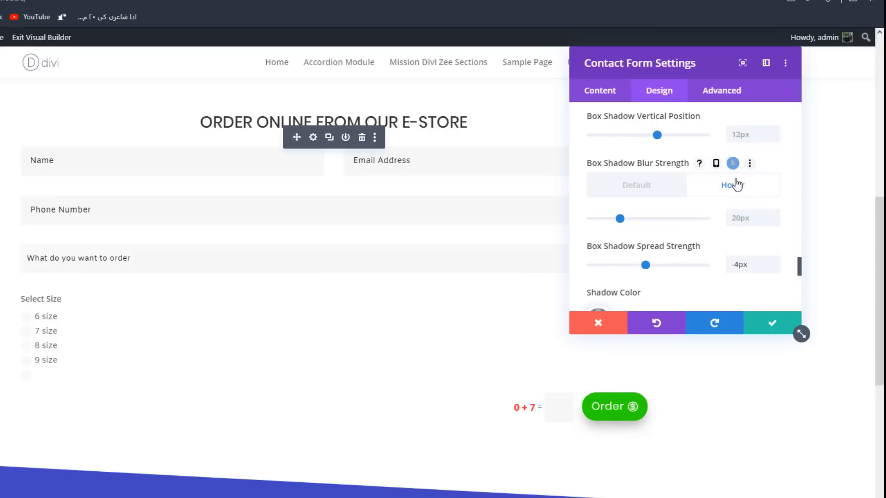
left_click(775, 223)
left_click(775, 222)
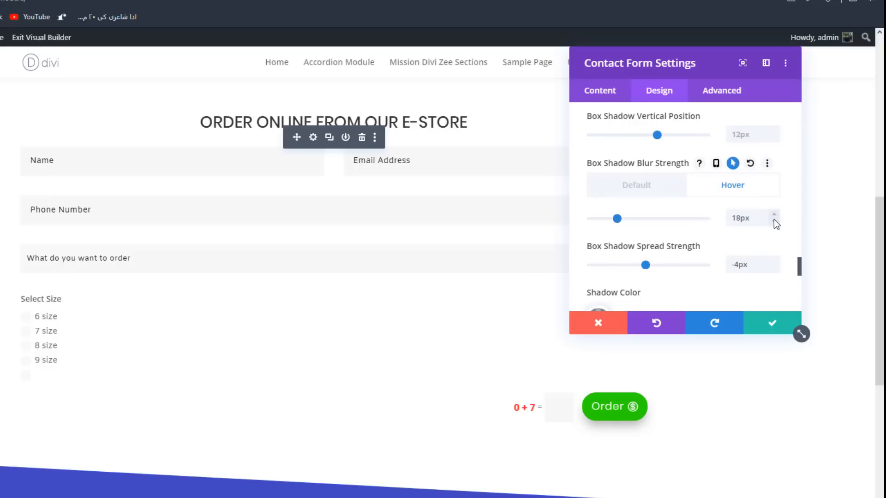
left_click(774, 270)
left_click(774, 269)
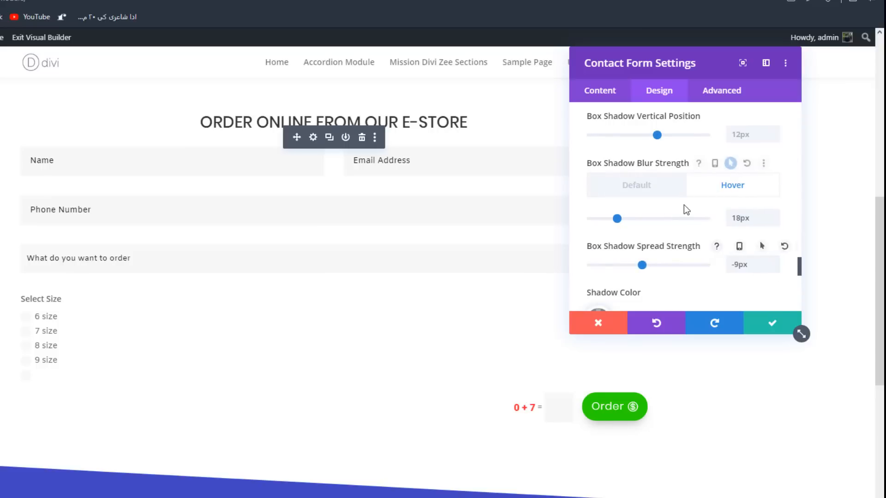
- Save the contact form's settings and exit the visual builder to the live page
scroll(683, 205, "down", 4)
scroll(664, 193, "down", 2)
scroll(655, 175, "up", 1)
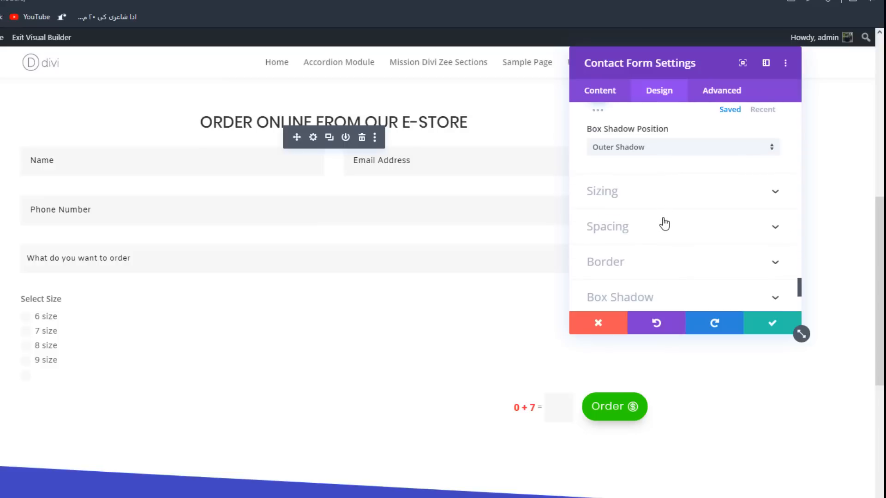
scroll(662, 212, "down", 1)
scroll(653, 199, "down", 1)
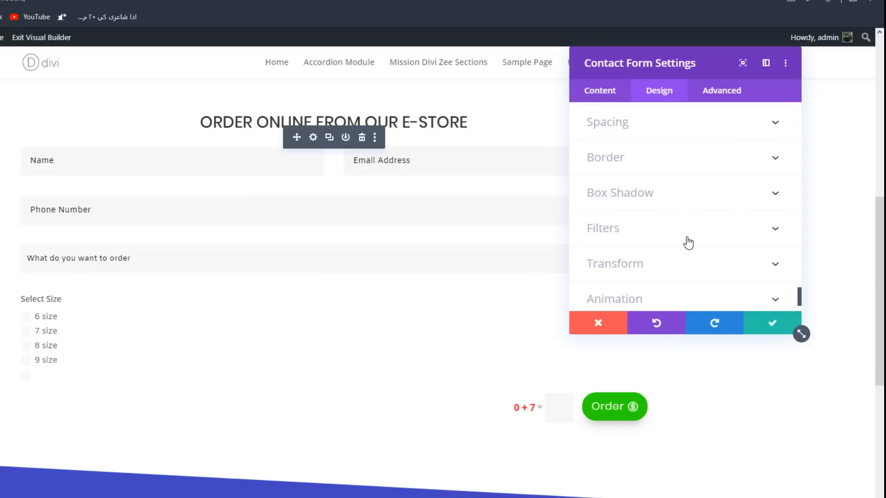
left_click(779, 325)
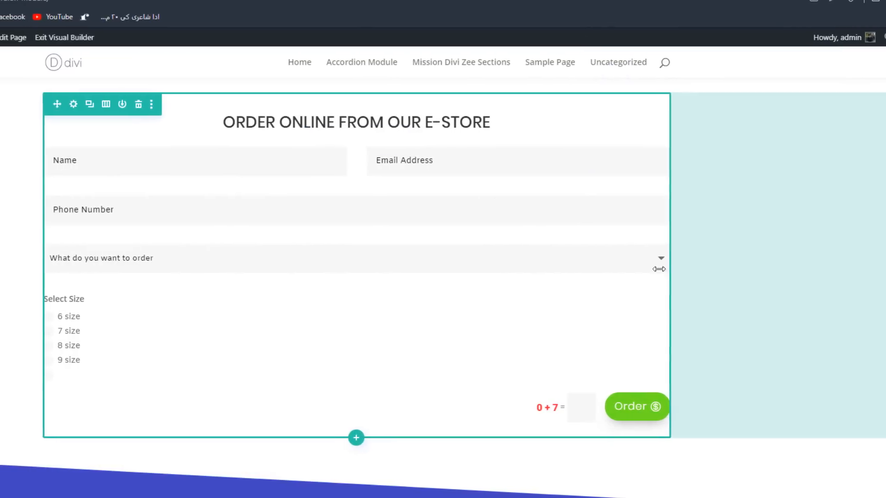
scroll(89, 87, "up", 4)
scroll(124, 86, "up", 3)
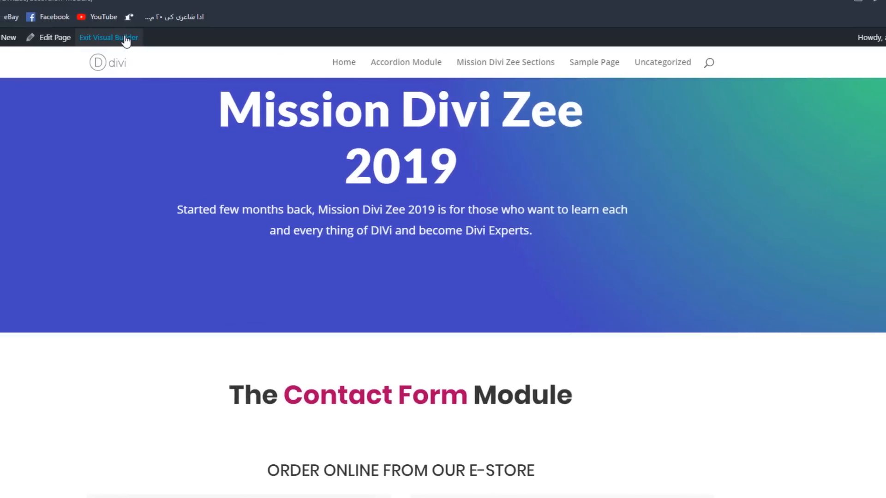
left_click(94, 38)
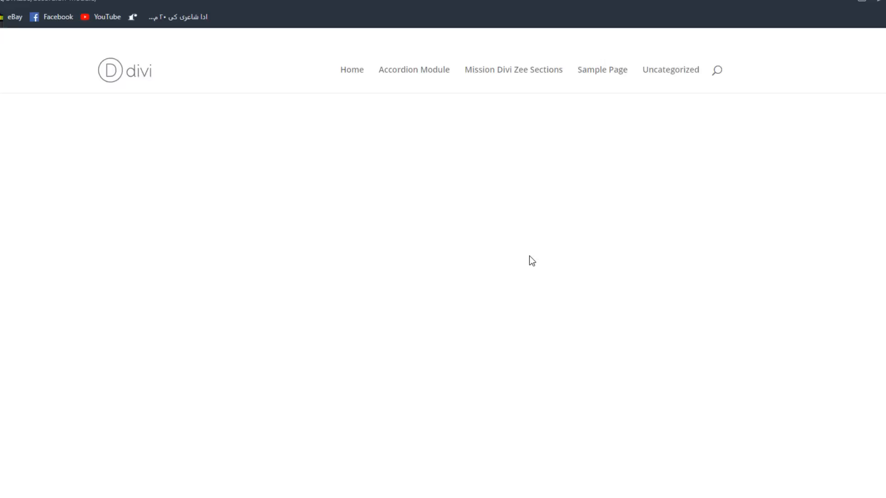
- Fill in the customer's name and email address in the live order form
scroll(571, 227, "down", 3)
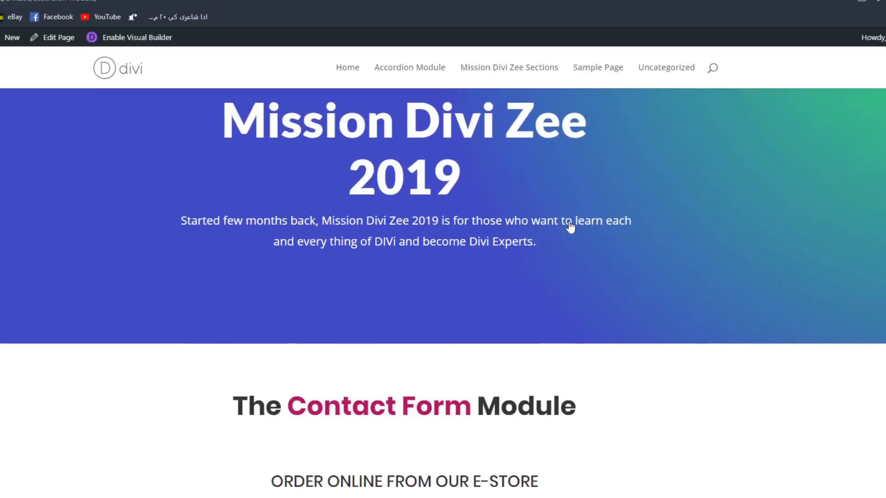
scroll(482, 346, "down", 4)
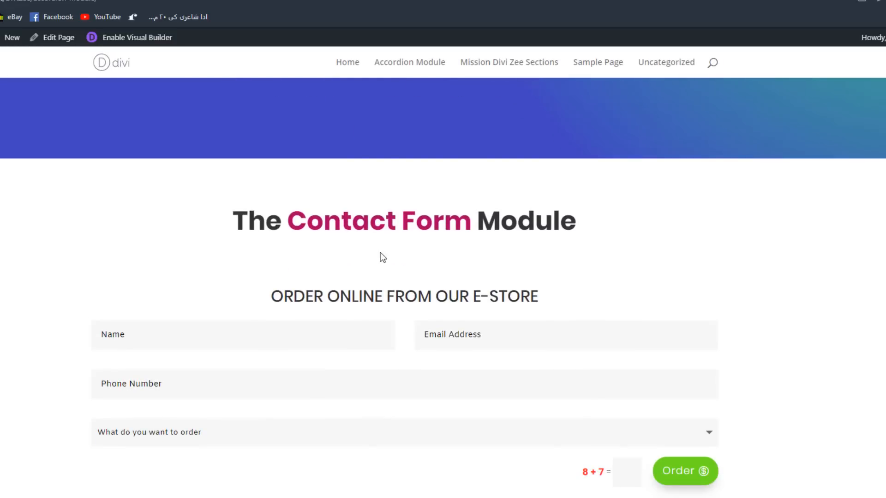
scroll(382, 257, "down", 2)
scroll(326, 230, "up", 1)
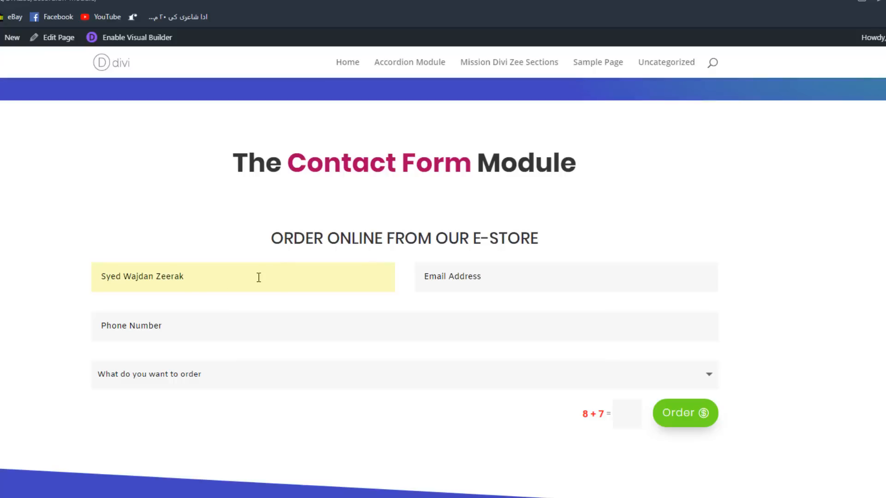
left_click(481, 280)
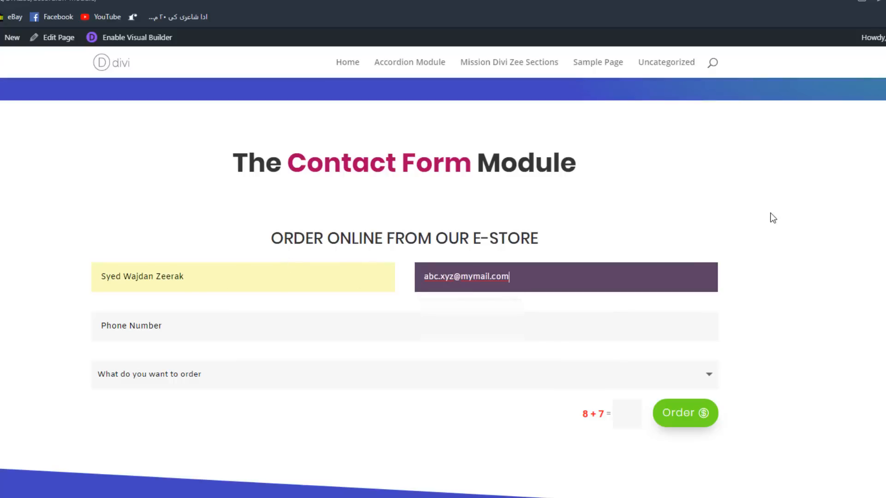
left_click(770, 212)
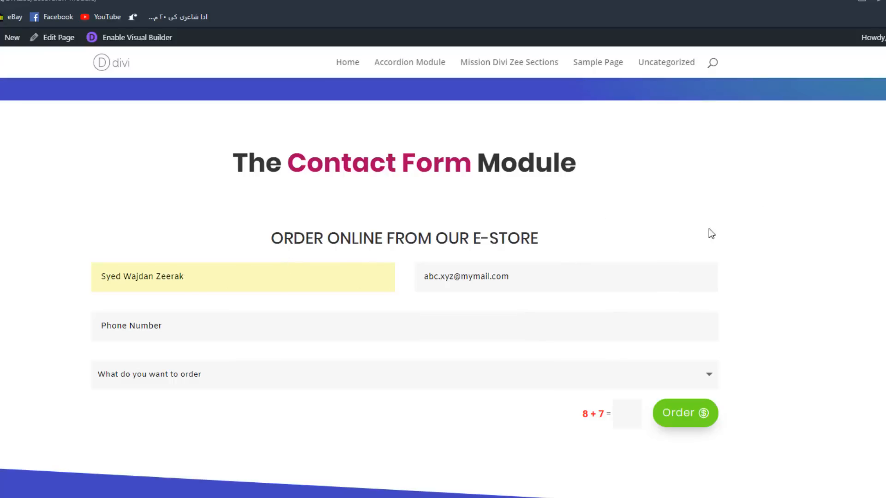
- Enter the customer's phone number, including a leading plus sign, in the order form
scroll(415, 263, "down", 1)
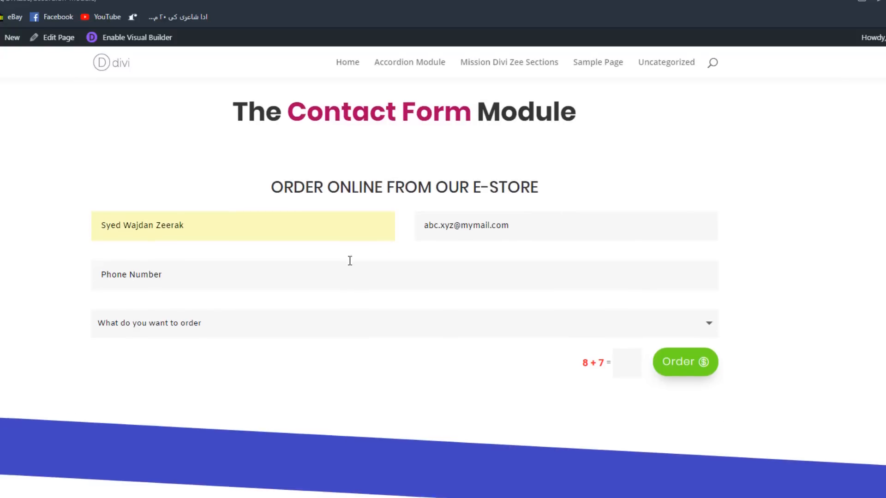
left_click(272, 264)
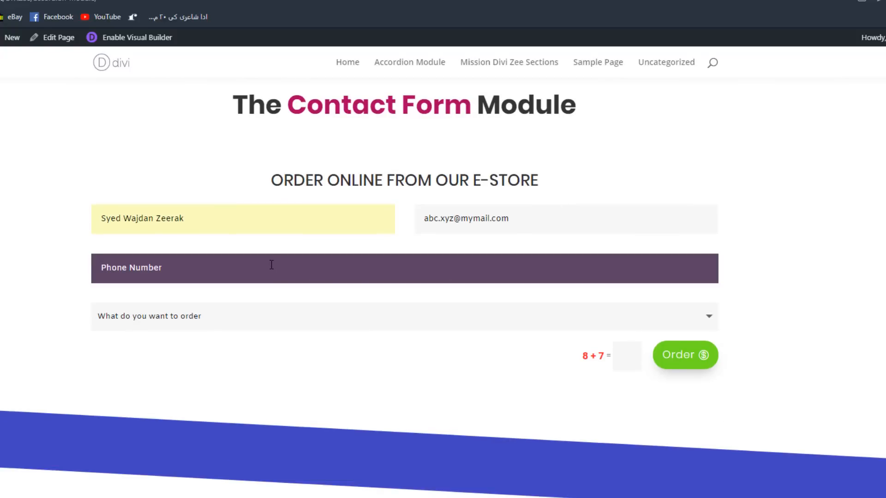
type("+123456789")
left_click(17, 161)
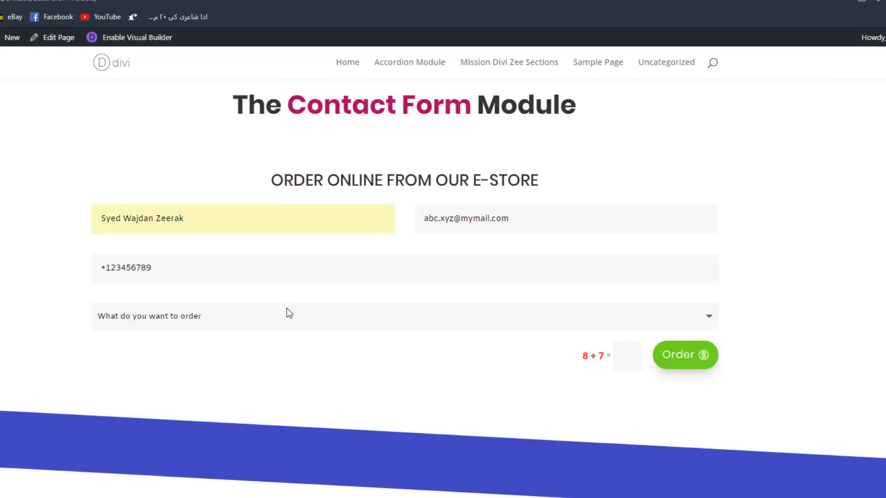
- Try the T-Shirt, pair of Jeans and formal suit choices in turn for what to order
left_click(182, 323)
left_click(66, 310)
left_click(162, 318)
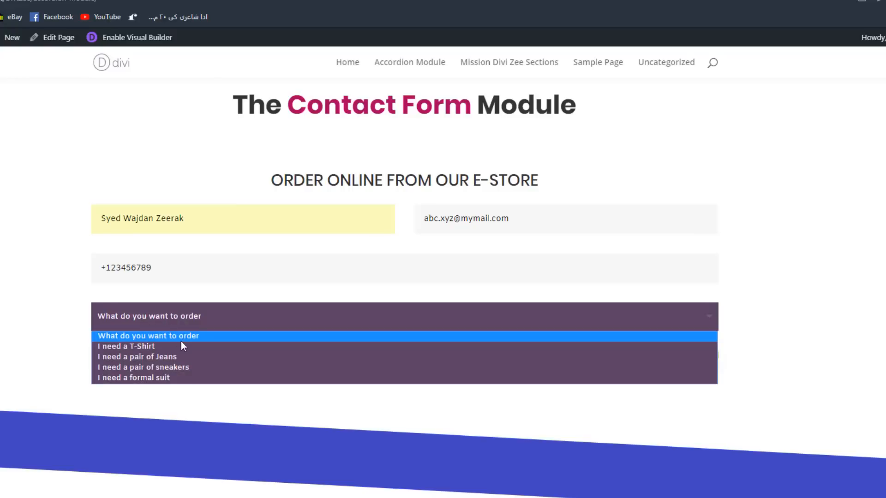
left_click(165, 347)
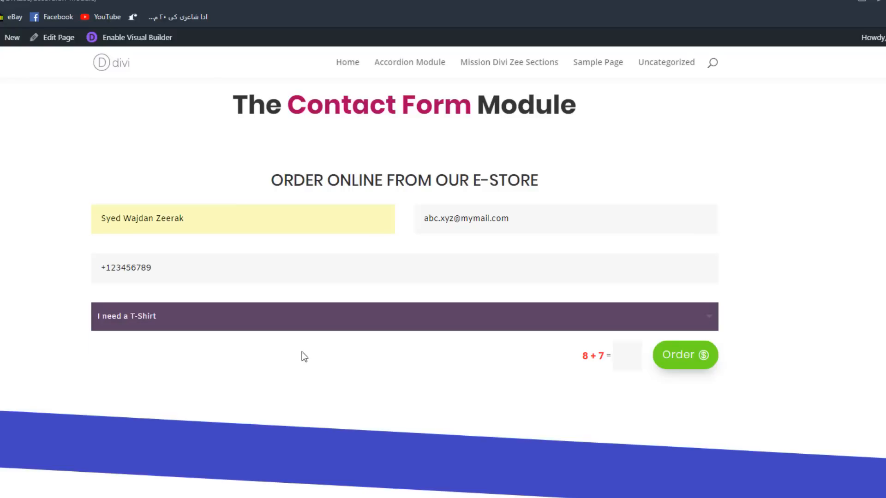
left_click(206, 313)
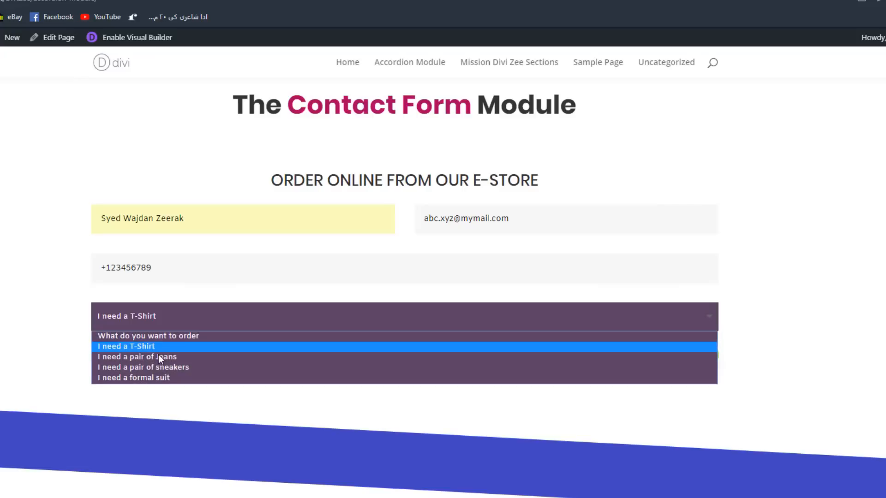
left_click(138, 356)
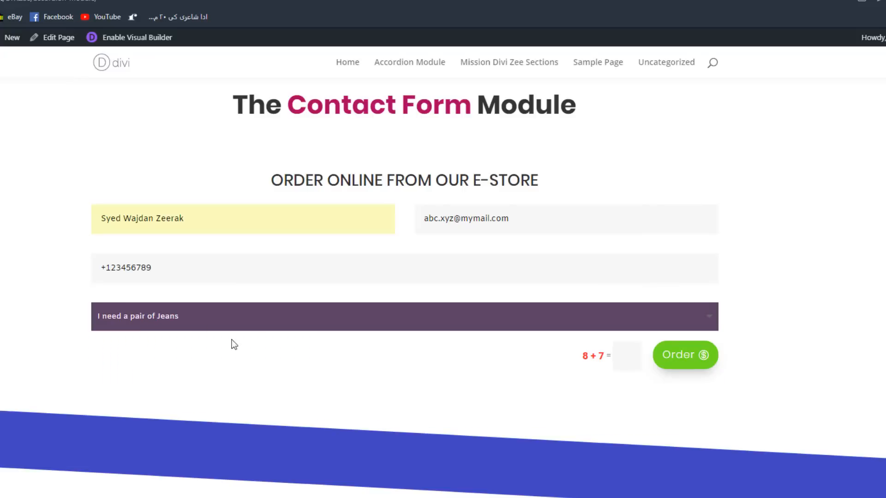
left_click(233, 323)
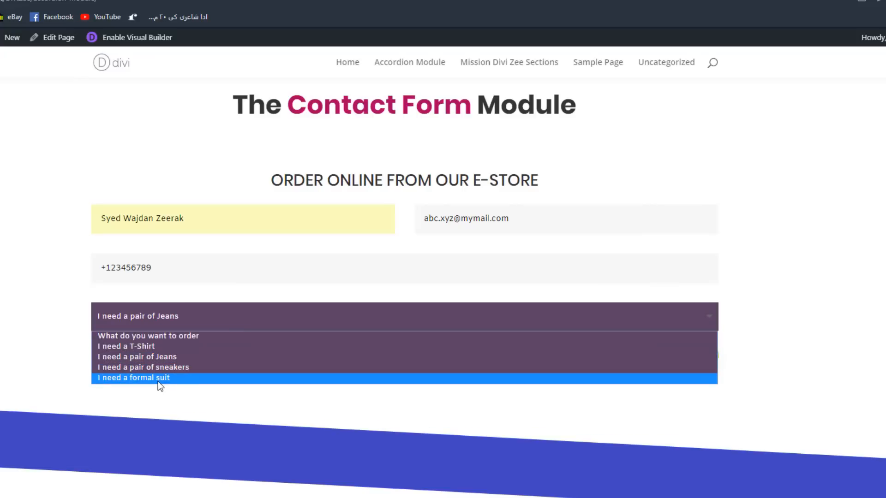
left_click(184, 381)
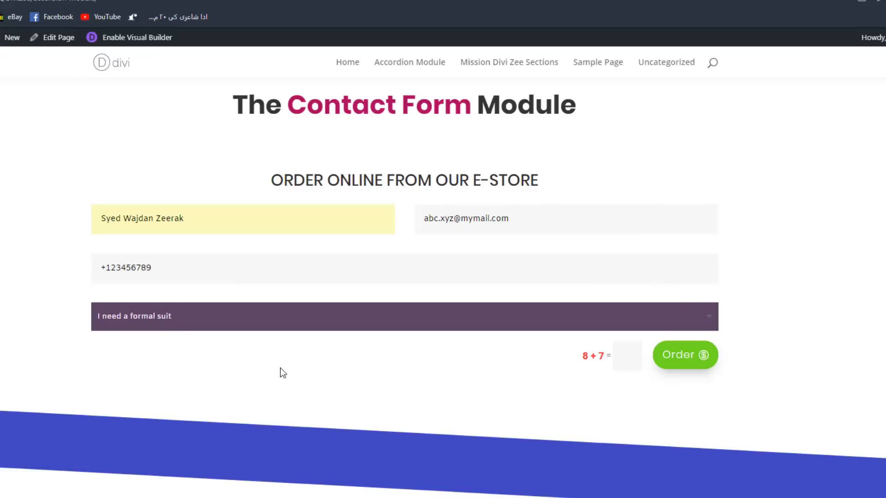
- Choose "I need a pair of sneakers" as the order, try the available sizes and settle on 8 size
left_click(224, 313)
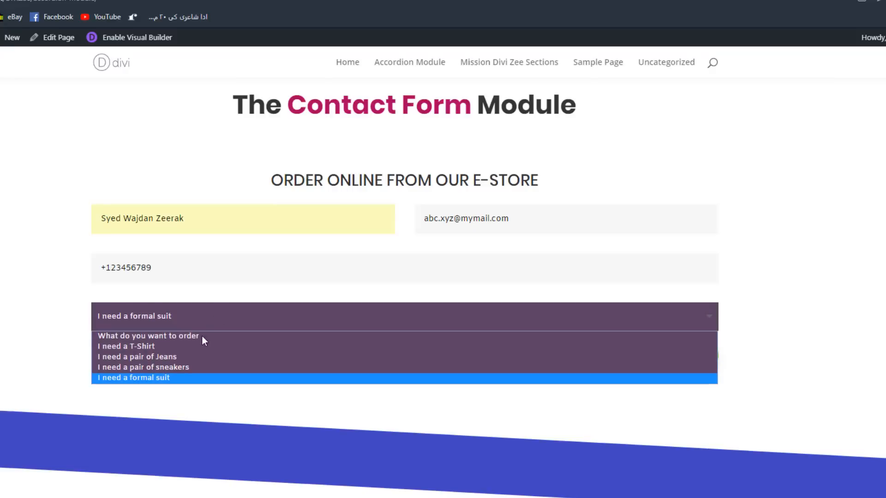
left_click(184, 368)
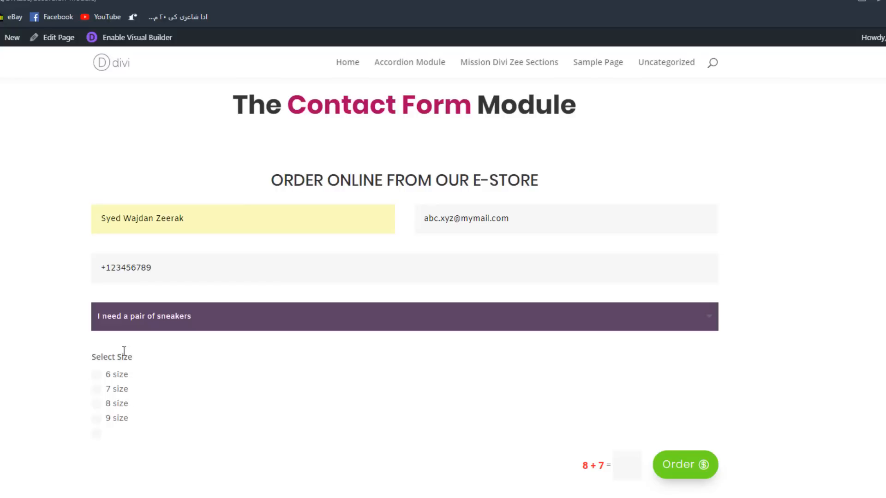
left_click(119, 375)
left_click(122, 390)
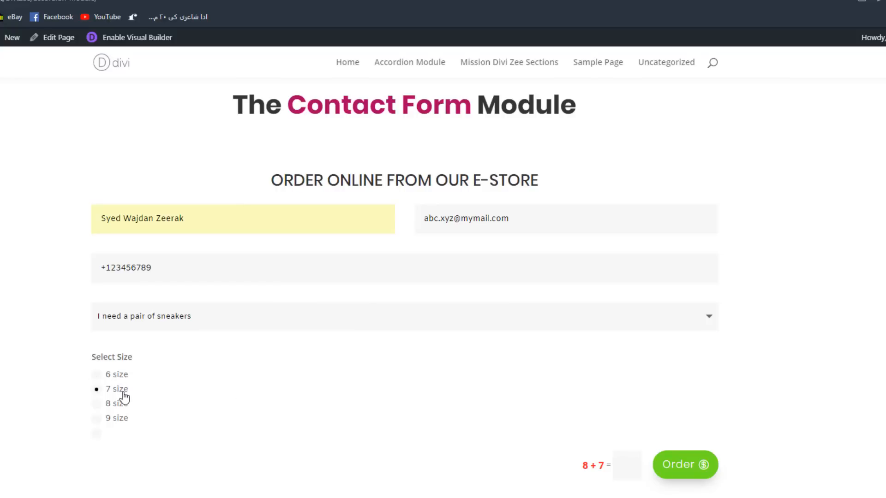
left_click(121, 404)
left_click(119, 419)
left_click(120, 405)
- Answer the form's 8 + 7 captcha with 15 and try to submit the order
left_click(638, 463)
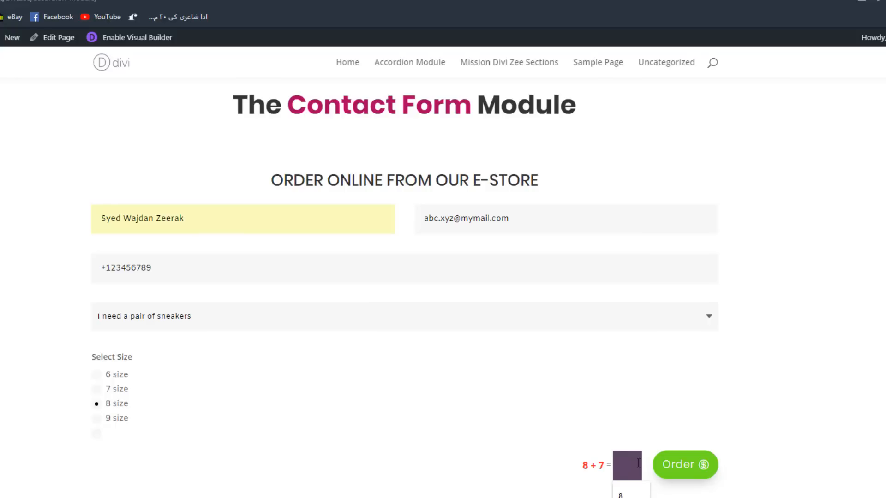
type("15")
left_click(278, 323)
left_click(15, 322)
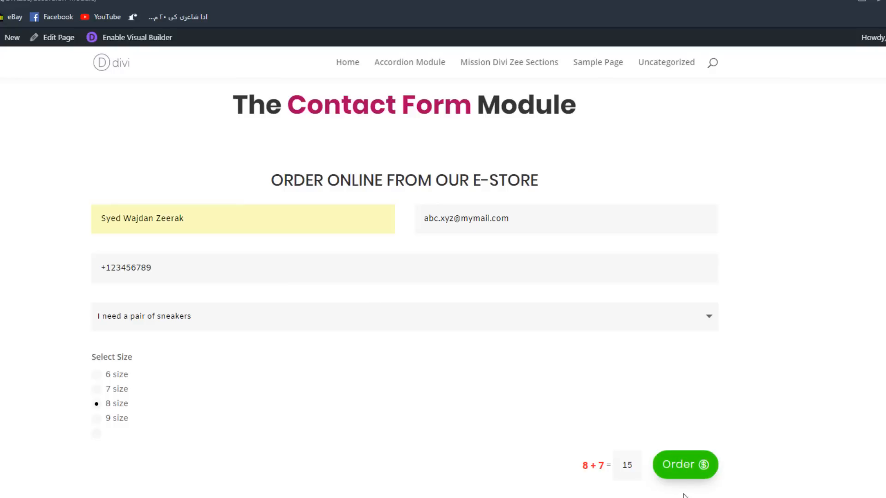
left_click(681, 466)
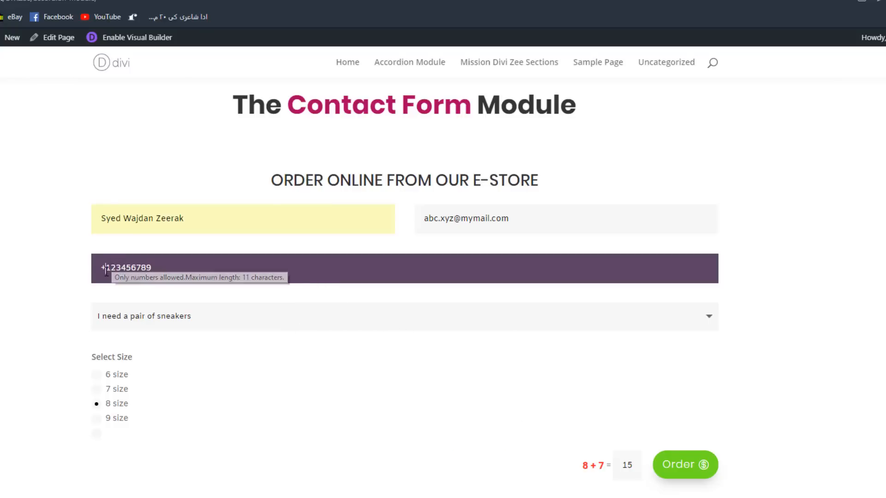
- Remove the leading plus sign from the phone number and submit the order again
left_click_drag(106, 271, 25, 277)
key("BackSpace")
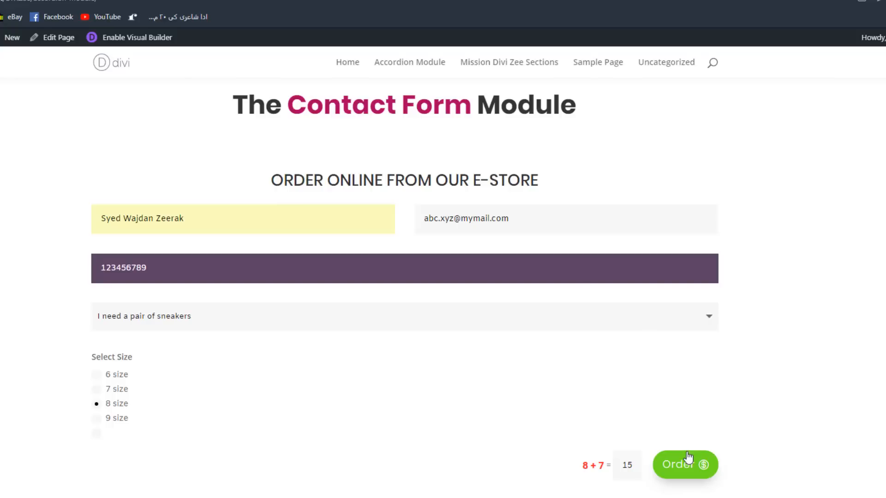
left_click(686, 470)
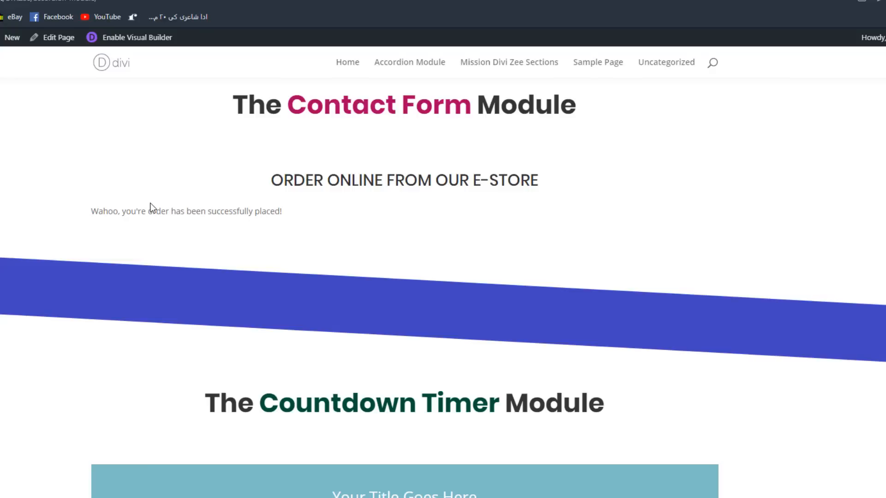
- Reopen the page in the visual builder and set the Countdown Timer's title to "Freelance Pakistan's Merchandise Launching in"
scroll(635, 267, "down", 5)
scroll(634, 266, "up", 10)
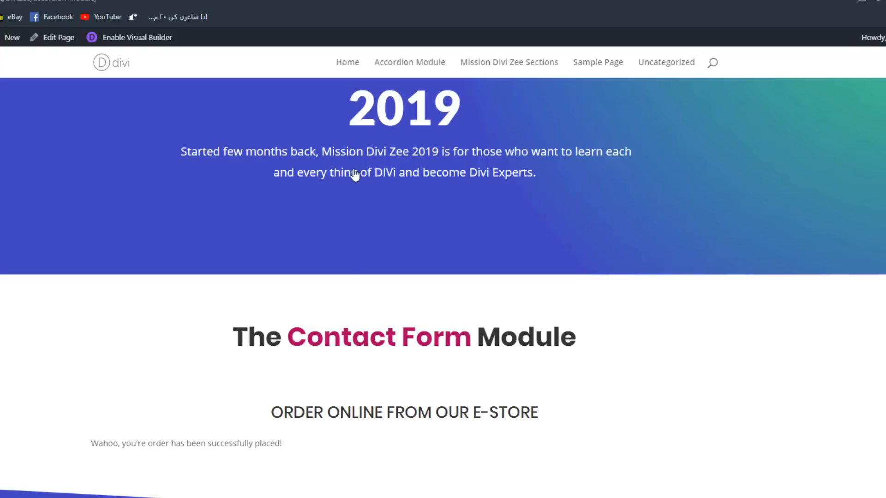
left_click(122, 39)
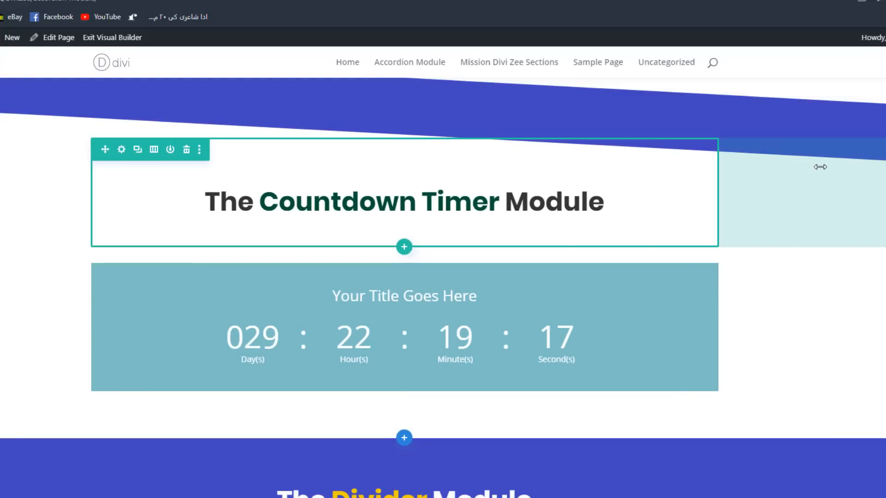
left_click(385, 292)
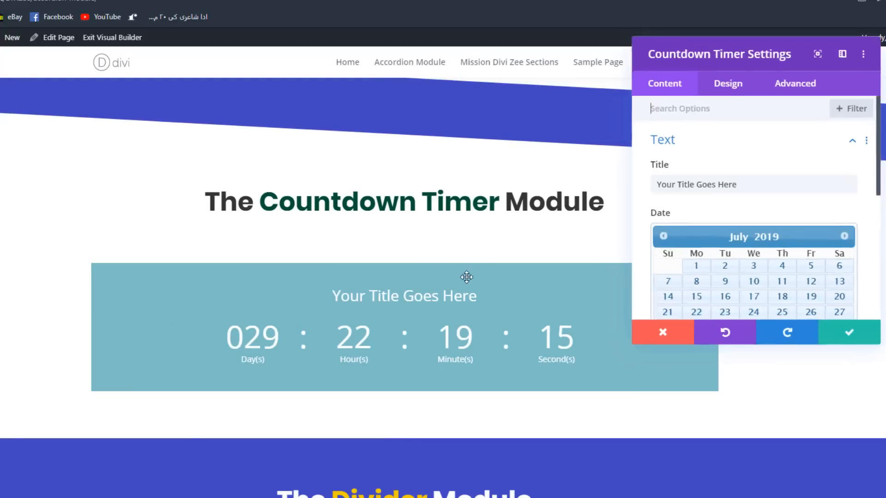
left_click_drag(737, 184, 662, 184)
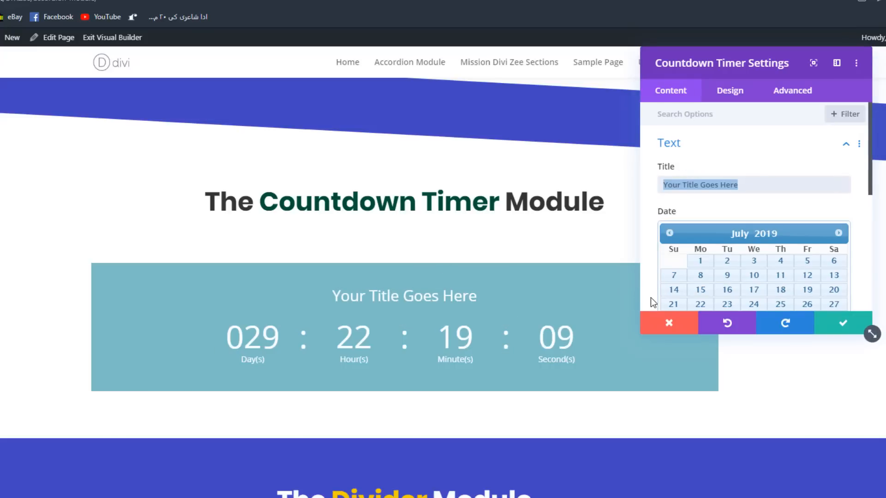
type("Freelance Pakistan's Merchandise Launching in")
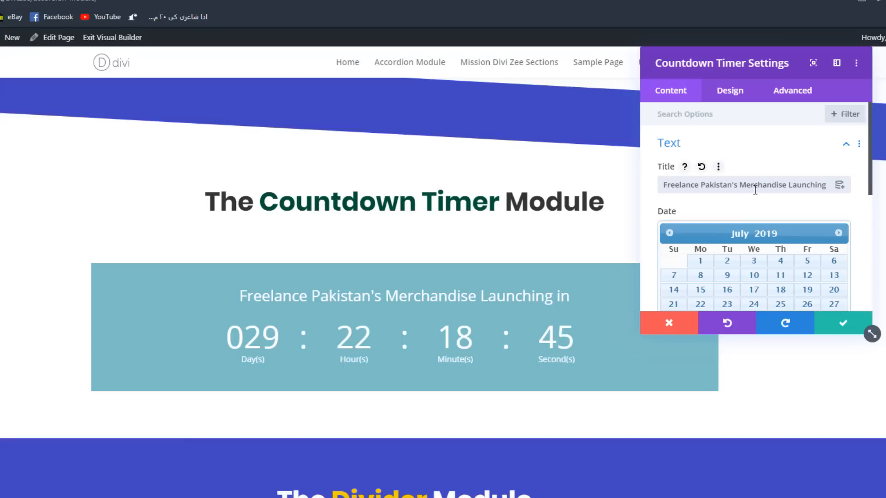
- Set the countdown's target date to August 14, 2019 and its time to 12:00
scroll(803, 194, "down", 2)
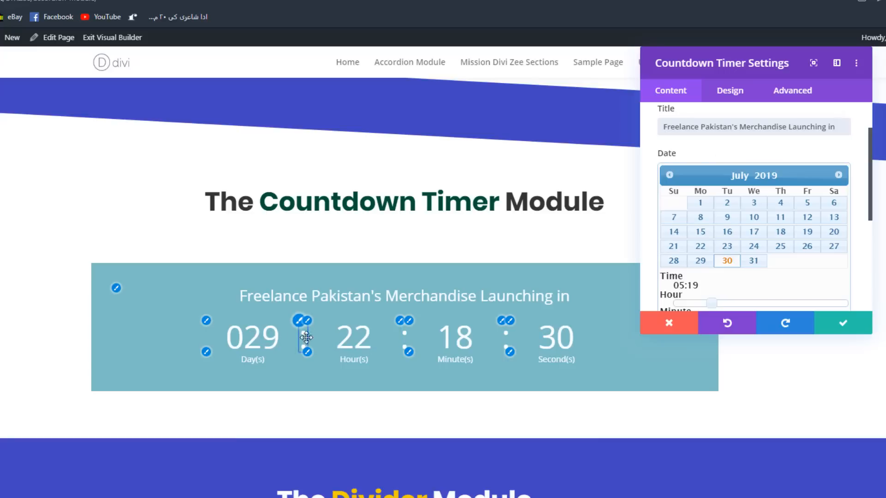
left_click(839, 176)
left_click(753, 231)
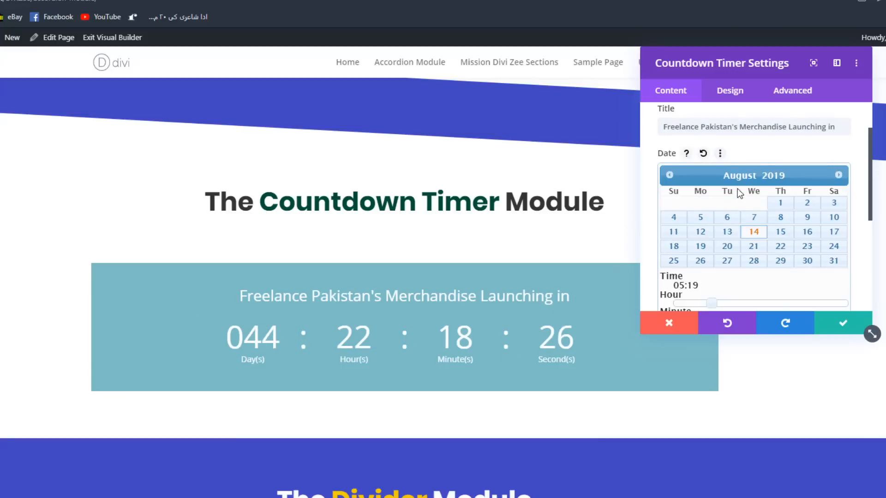
scroll(725, 200, "down", 1)
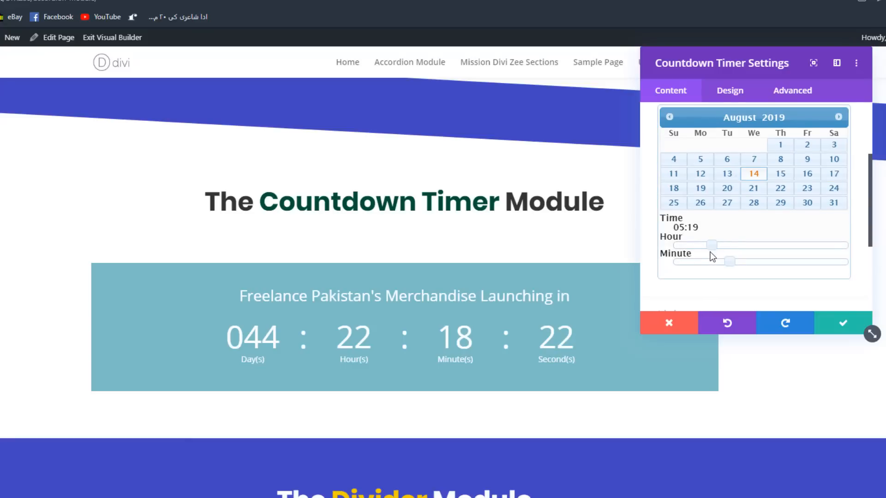
left_click_drag(713, 245, 811, 245)
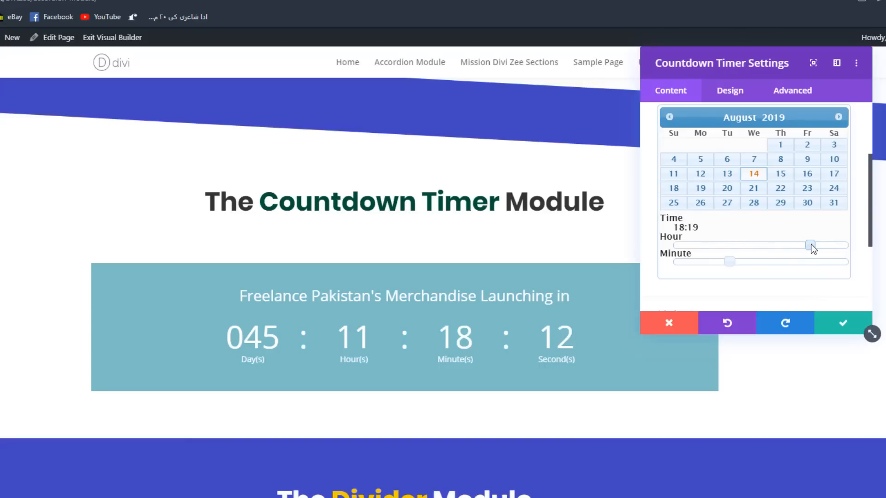
left_click_drag(811, 244, 674, 261)
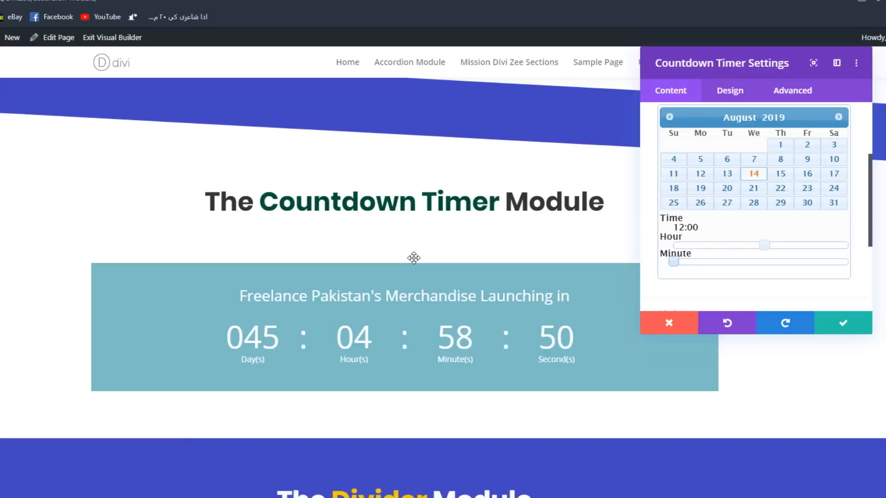
- Set the countdown title's font to Poppins and its font style to uppercase
scroll(782, 244, "down", 3)
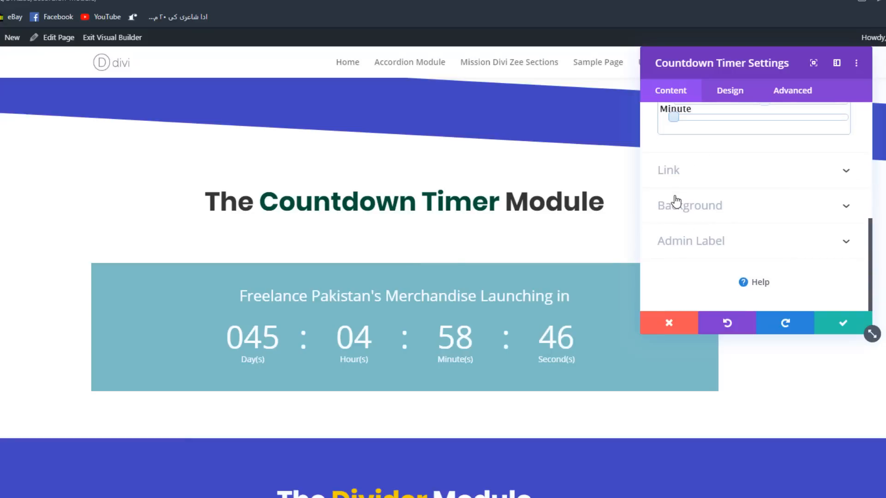
left_click(717, 96)
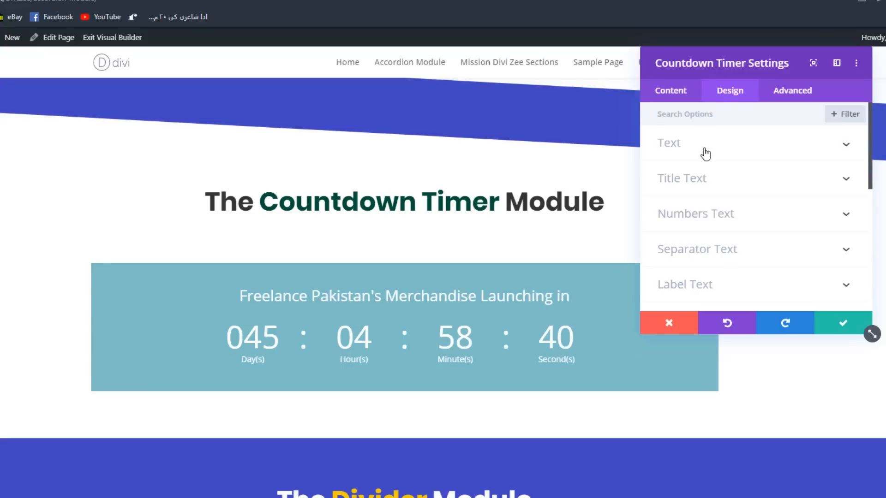
left_click(683, 147)
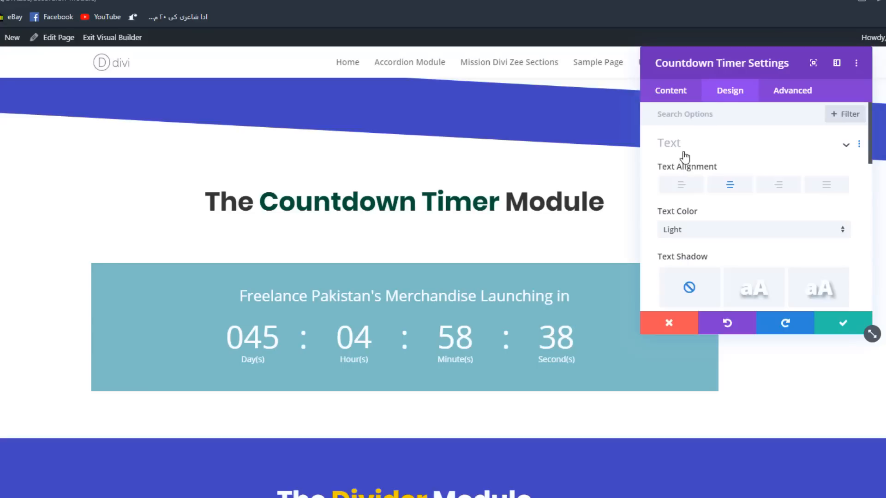
scroll(720, 194, "down", 3)
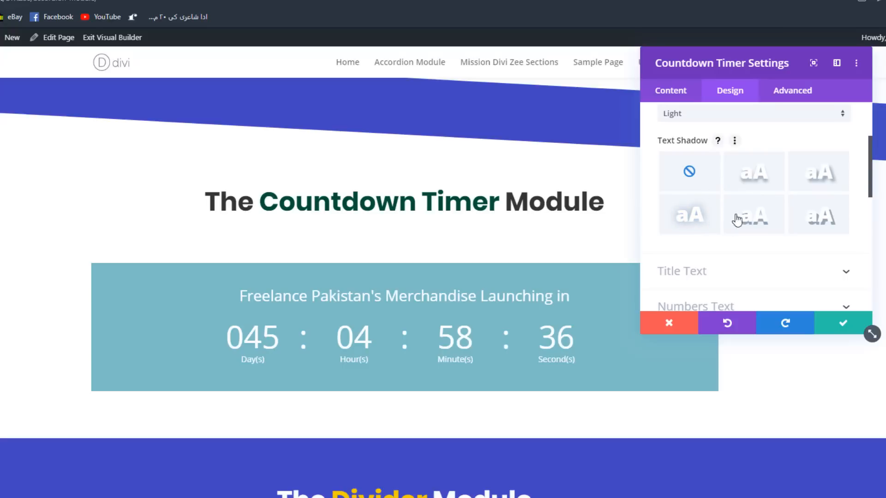
left_click(725, 278)
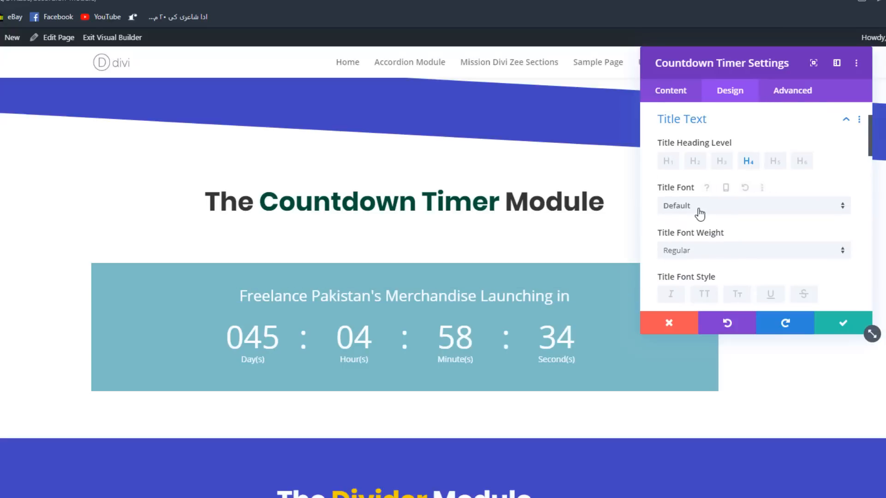
left_click(699, 210)
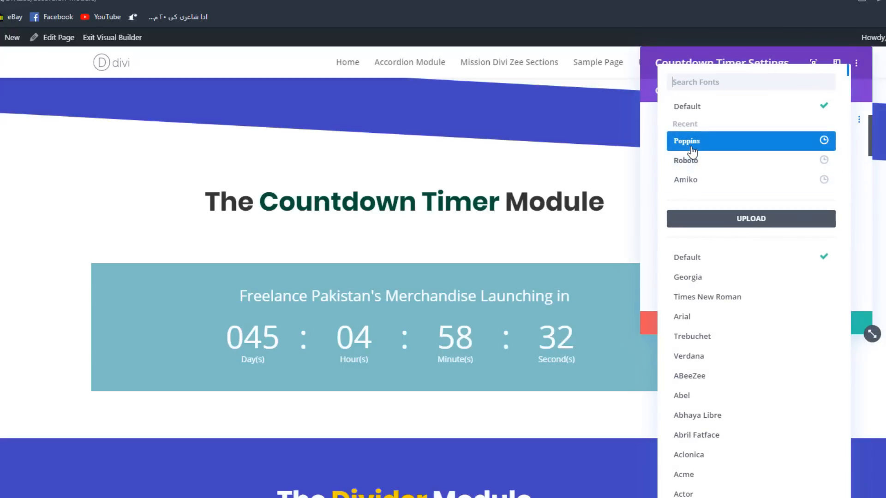
left_click(690, 146)
scroll(726, 227, "down", 3)
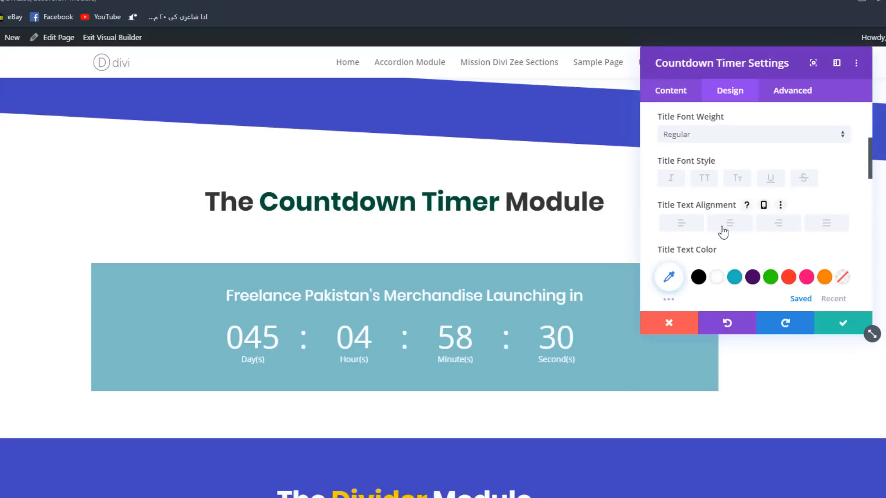
left_click(708, 182)
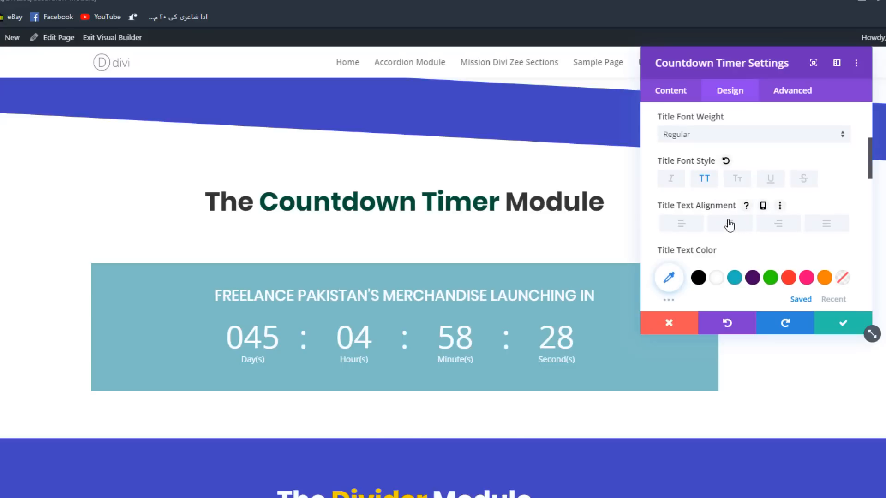
- Set the countdown title's letter spacing to 1px and its line height to 1.8em
scroll(780, 222, "down", 4)
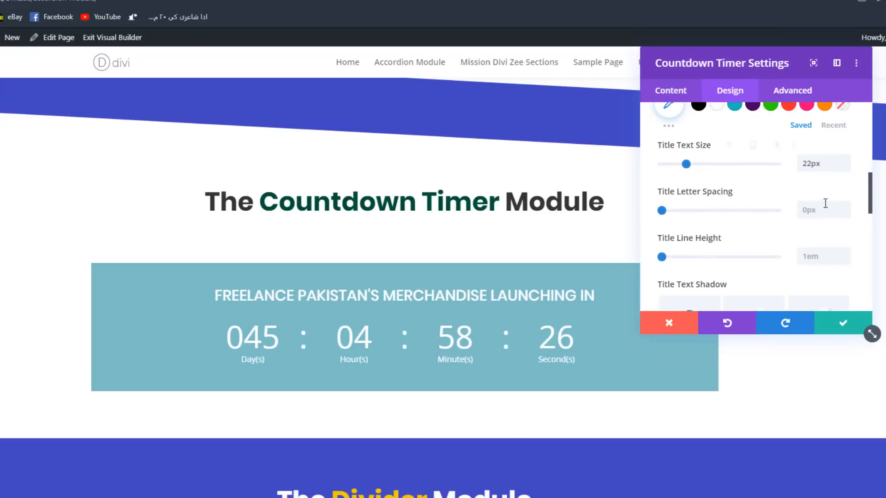
left_click(844, 208)
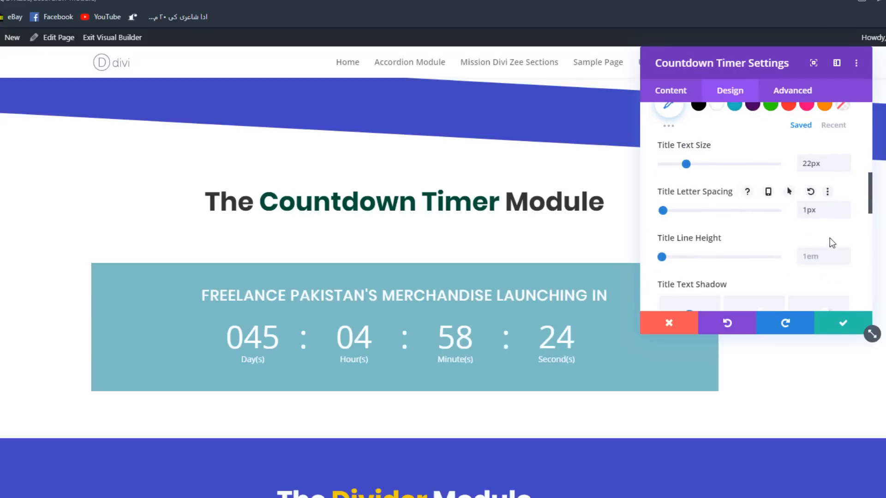
left_click(819, 260)
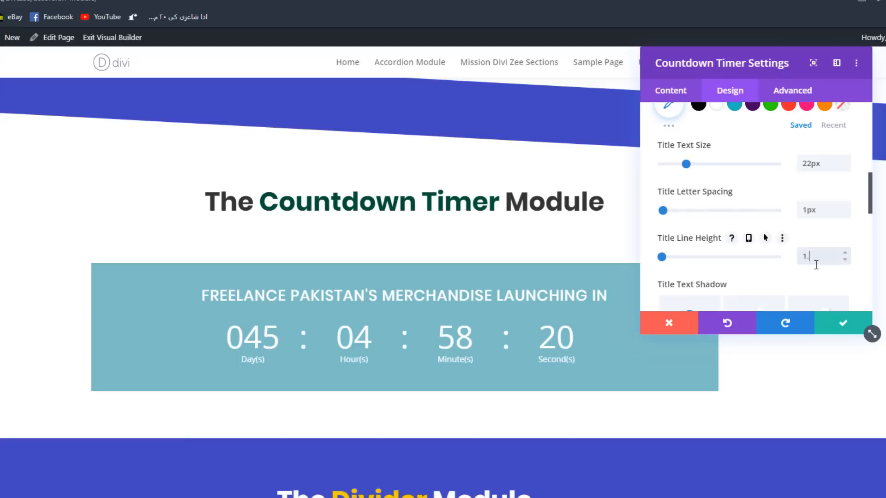
type("1.8em")
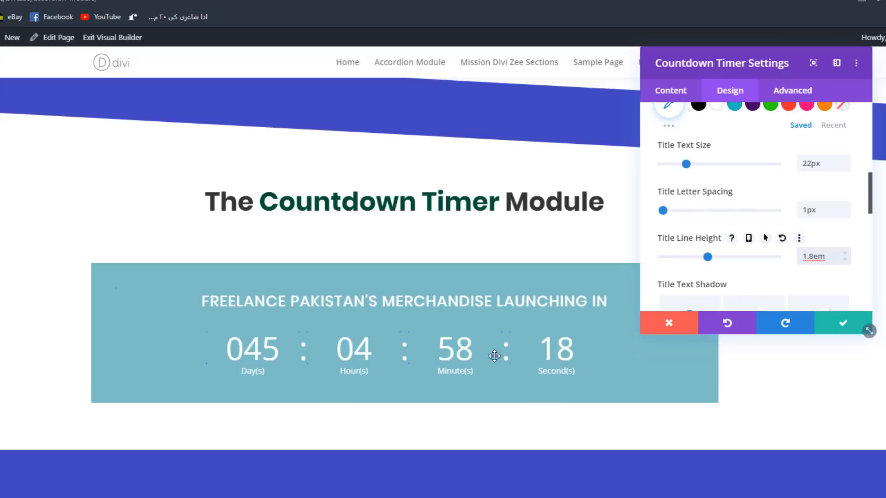
- Change the font of the countdown numbers to Doppio One
scroll(728, 203, "down", 1)
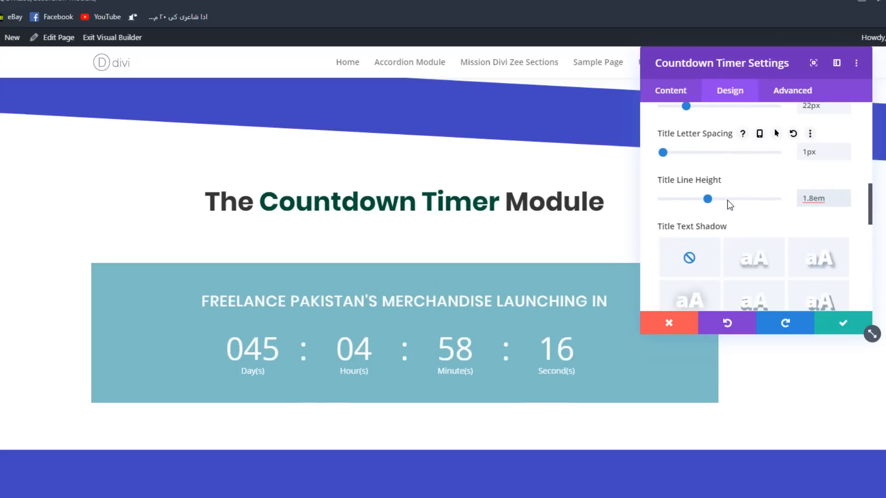
scroll(729, 203, "down", 2)
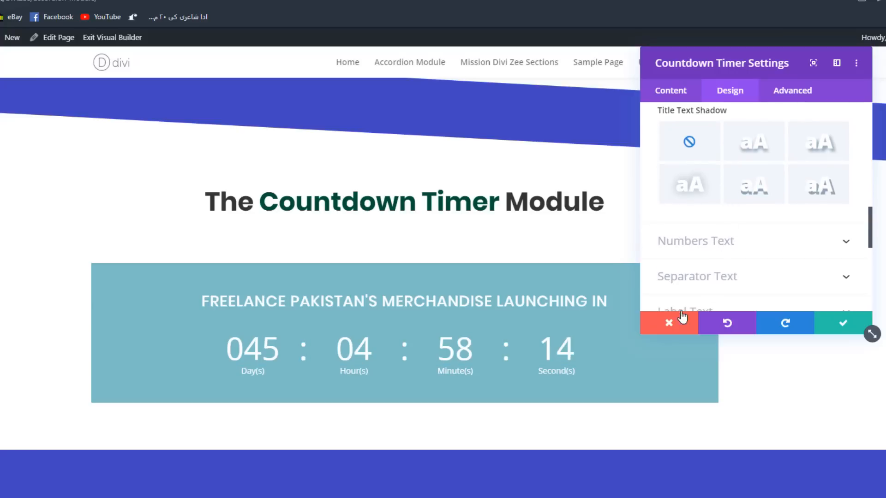
left_click(684, 249)
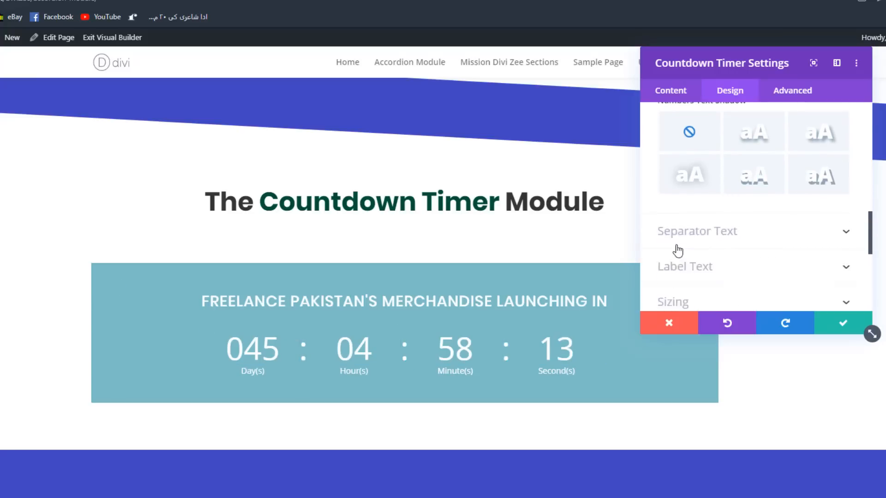
left_click(664, 164)
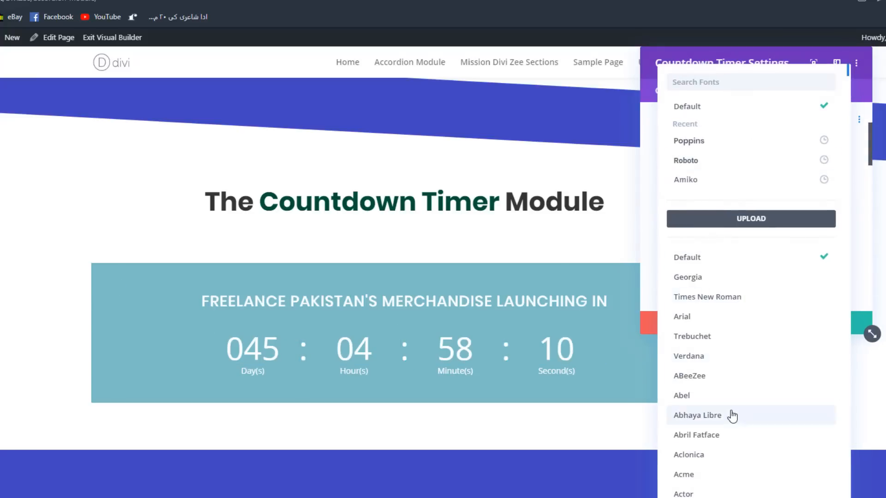
scroll(731, 461, "down", 10)
scroll(731, 415, "down", 15)
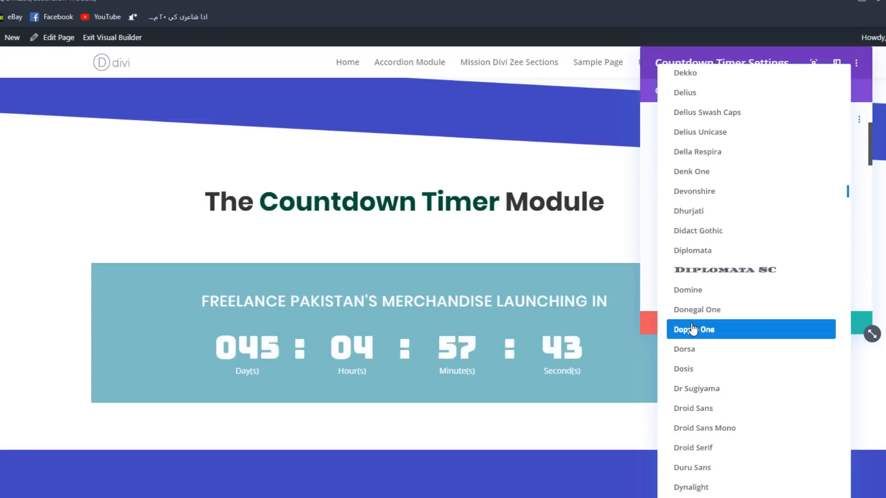
left_click(671, 330)
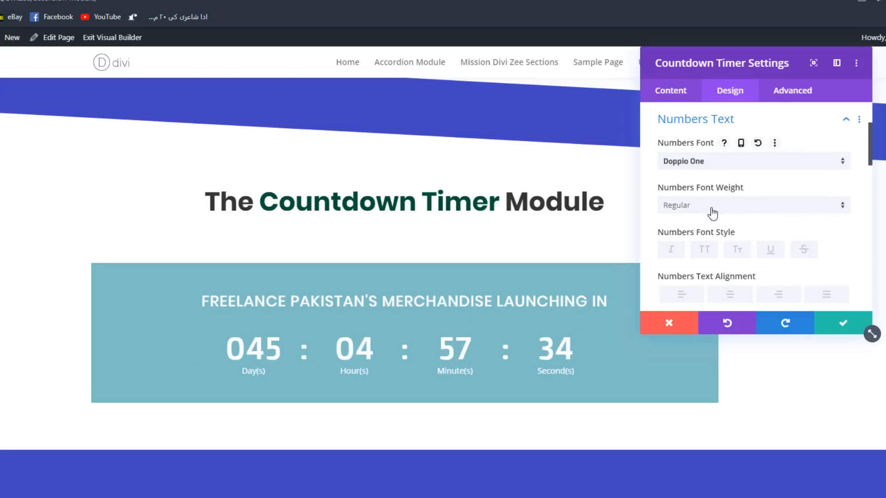
- Increase the text size of the countdown numbers to 61px
scroll(709, 208, "down", 2)
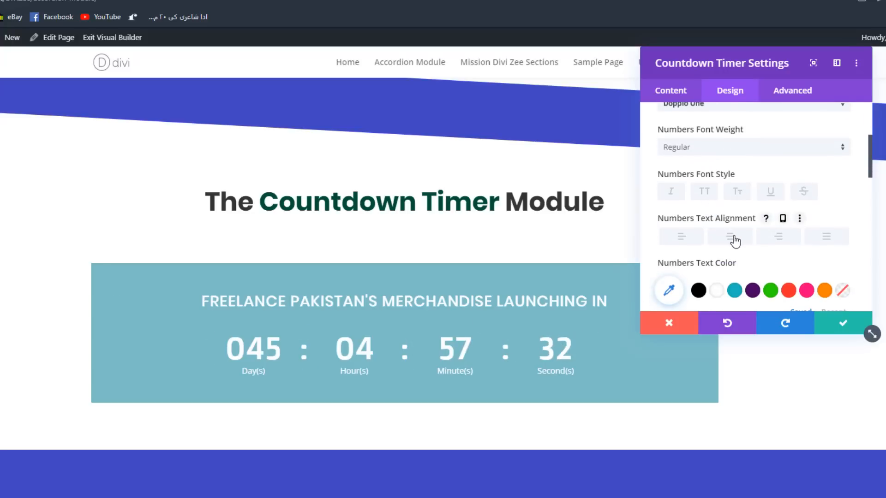
scroll(734, 240, "down", 4)
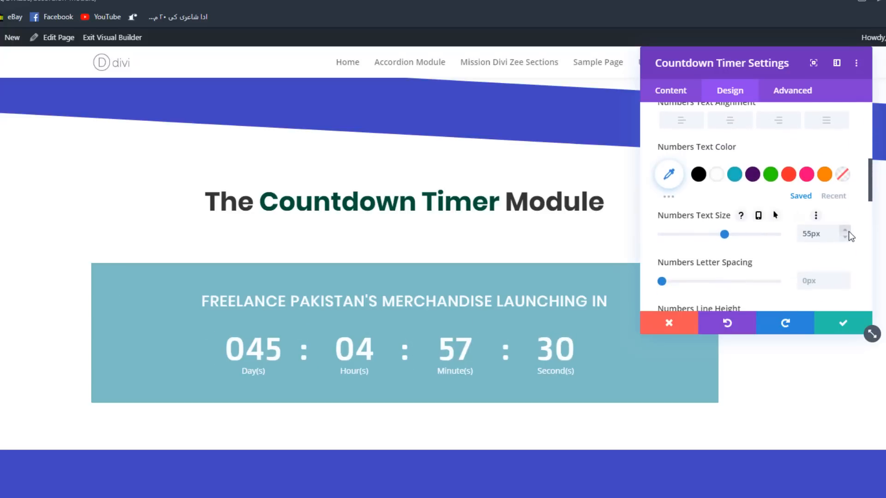
left_click(848, 231)
left_click(848, 231)
left_click(848, 231)
left_click(848, 231)
left_click(849, 231)
left_click(848, 231)
scroll(808, 229, "down", 2)
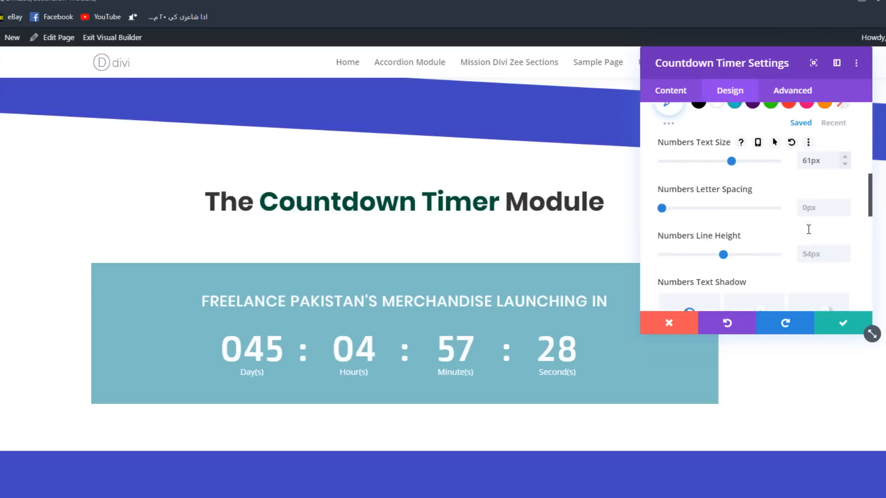
- Set the countdown numbers' letter spacing to 1px and raise their line height to about 62px
scroll(818, 192, "down", 1)
scroll(823, 192, "up", 2)
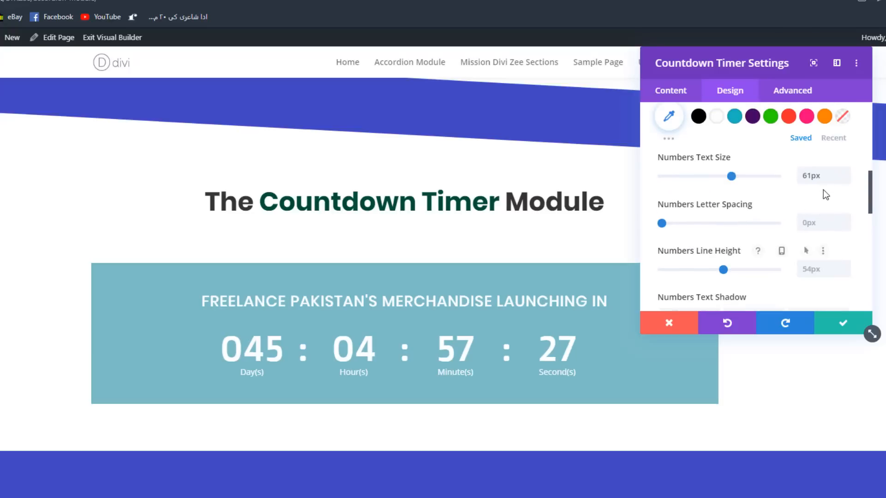
left_click(845, 220)
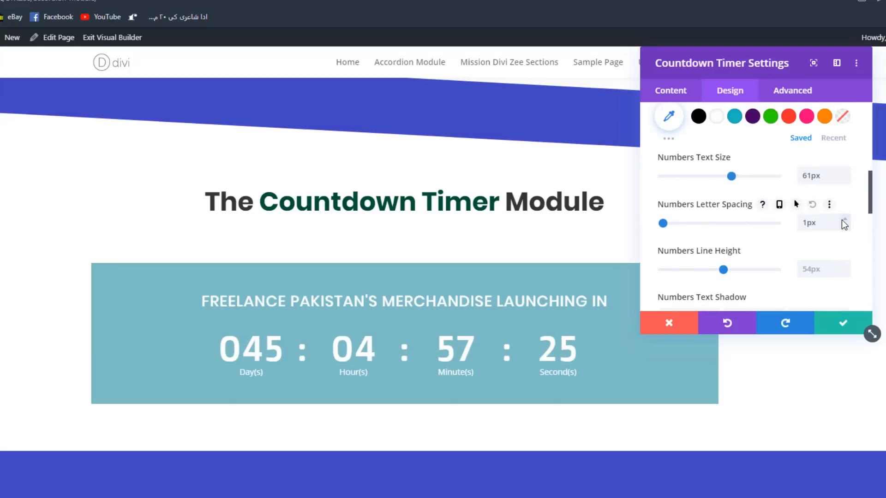
left_click(841, 264)
left_click(841, 264)
left_click(842, 264)
left_click(841, 264)
left_click(841, 263)
left_click(841, 264)
left_click(841, 264)
left_click(841, 264)
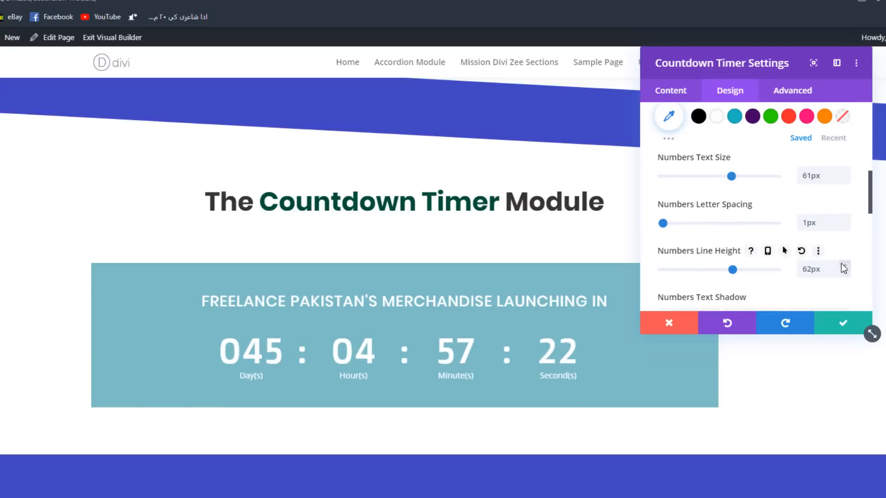
- Add a background gradient to the countdown timer and set its first color to the recently used green
left_click(678, 93)
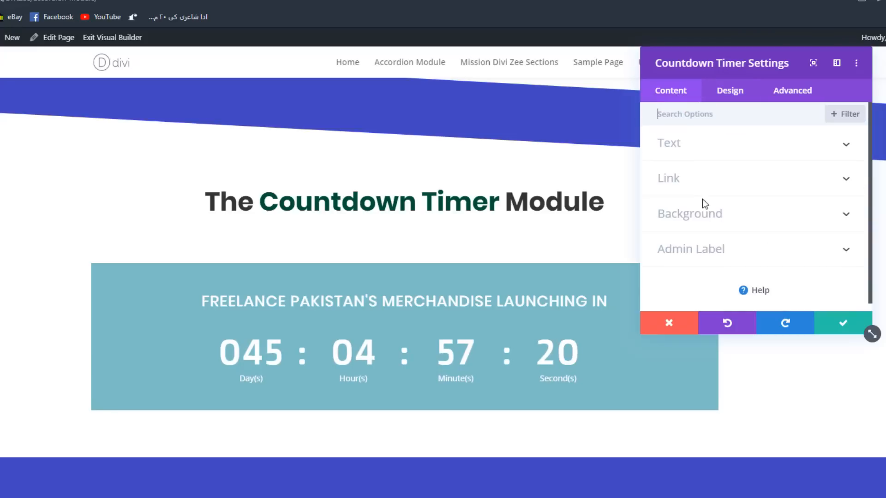
left_click(706, 217)
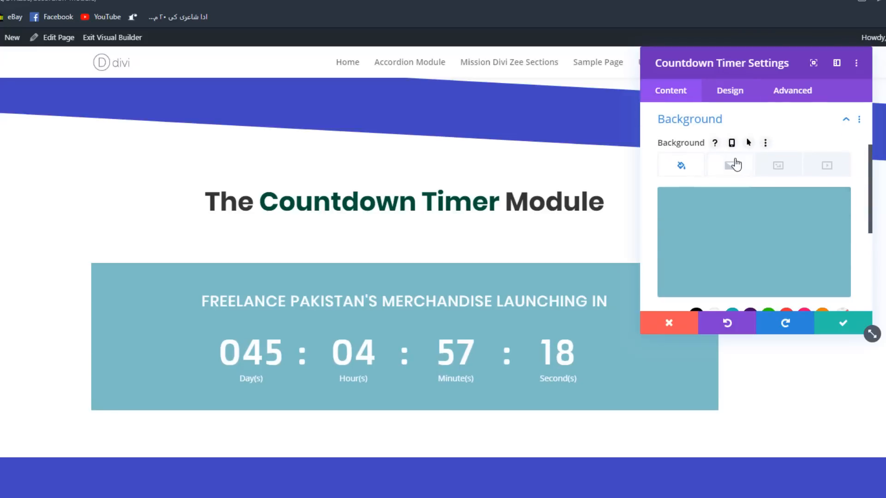
left_click(735, 164)
scroll(747, 193, "down", 1)
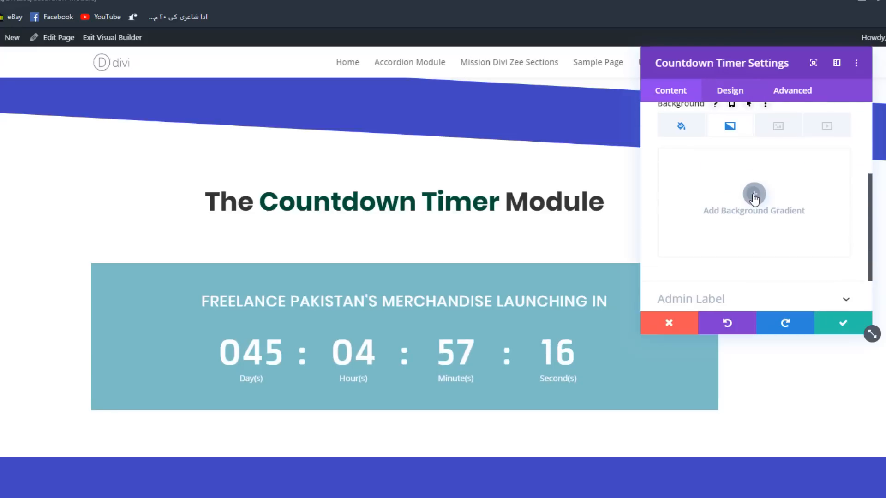
left_click(754, 194)
scroll(754, 199, "down", 1)
left_click(664, 162)
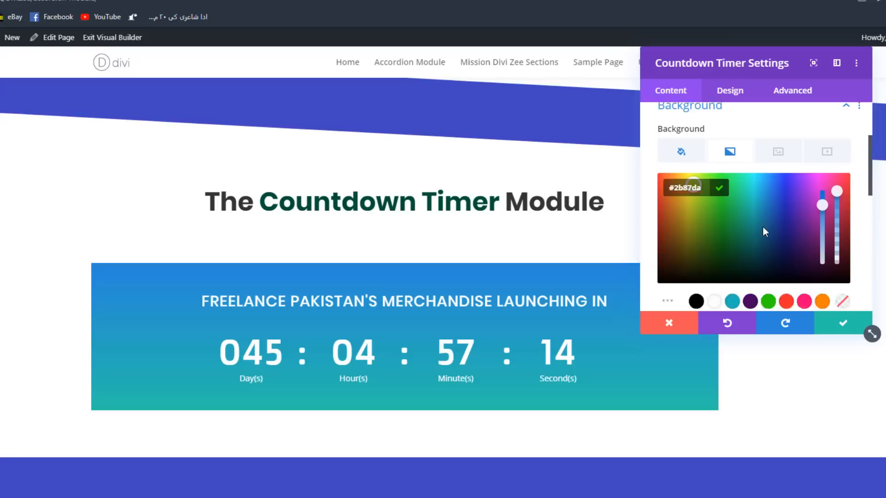
scroll(763, 227, "down", 2)
left_click(830, 226)
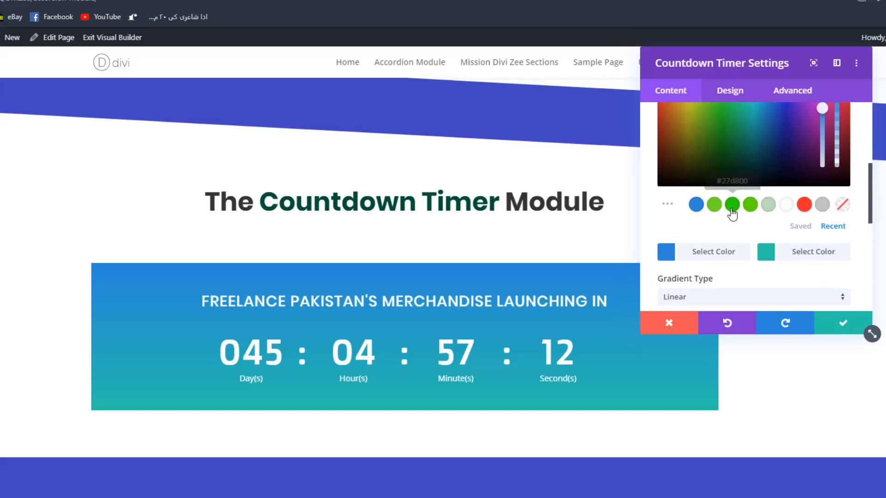
left_click(732, 210)
- Set the gradient's second color to the recently used dark blue #00457a
scroll(753, 223, "down", 2)
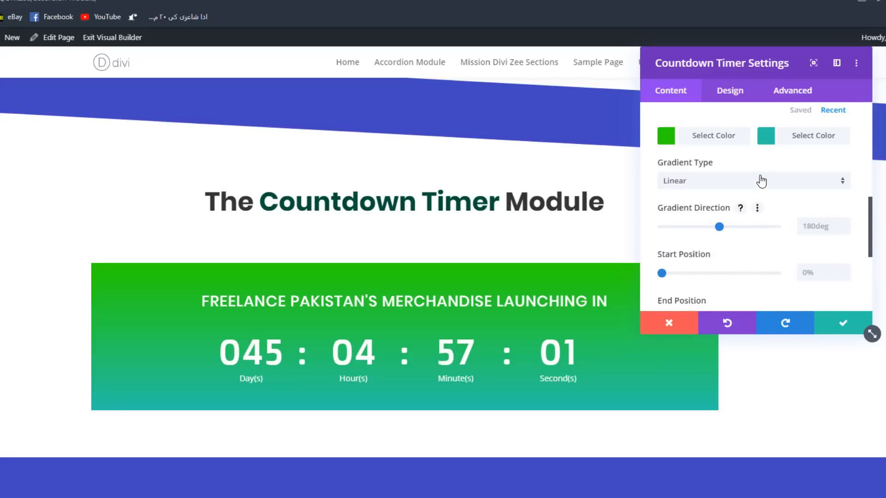
left_click(765, 138)
scroll(752, 208, "down", 3)
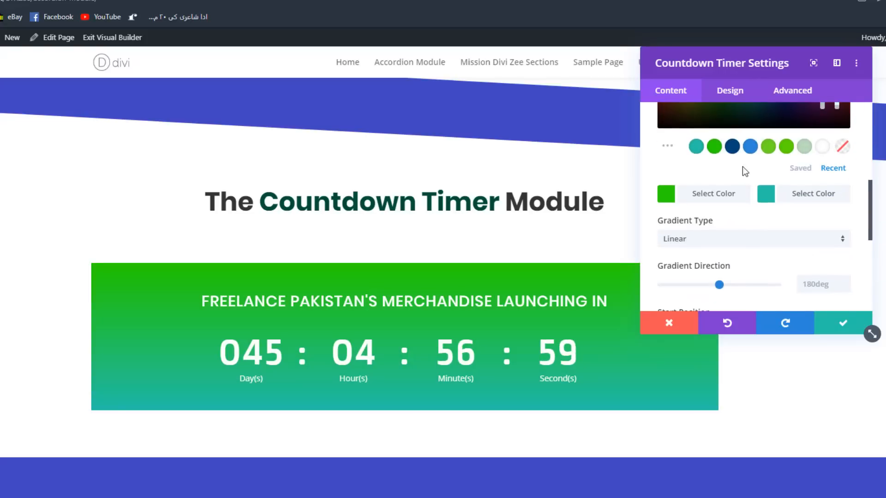
left_click(732, 147)
scroll(731, 173, "up", 3)
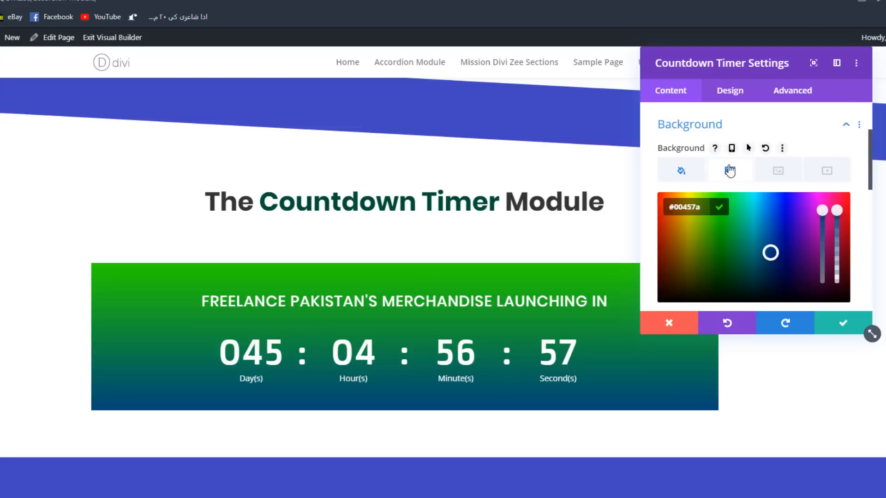
- Set the background gradient's direction to 160deg and reduce its end position below 100%
scroll(729, 139, "down", 7)
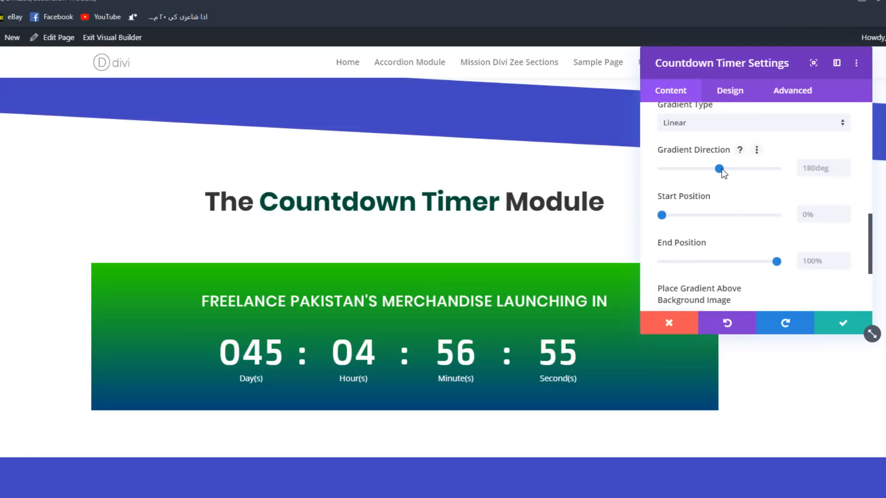
left_click_drag(719, 169, 713, 168)
scroll(724, 176, "down", 1)
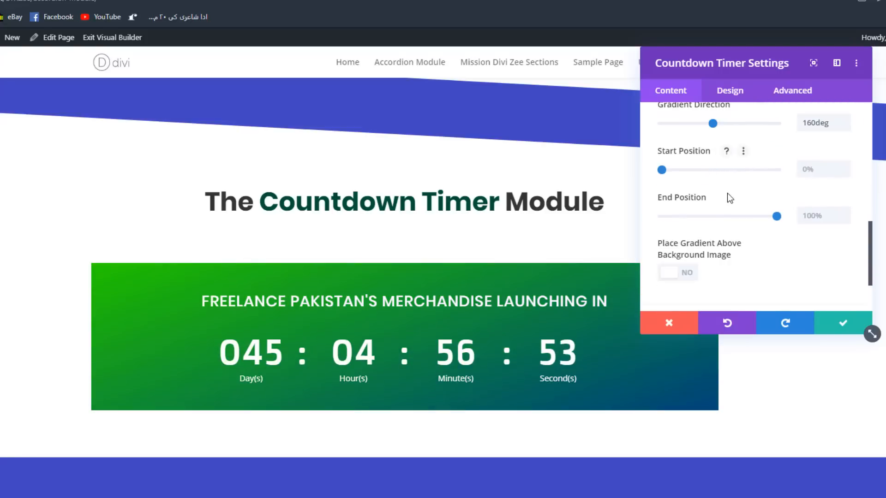
mouse_move(777, 217)
left_mouse_down()
mouse_move(695, 188)
mouse_move(760, 210)
left_mouse_up()
scroll(735, 185, "up", 4)
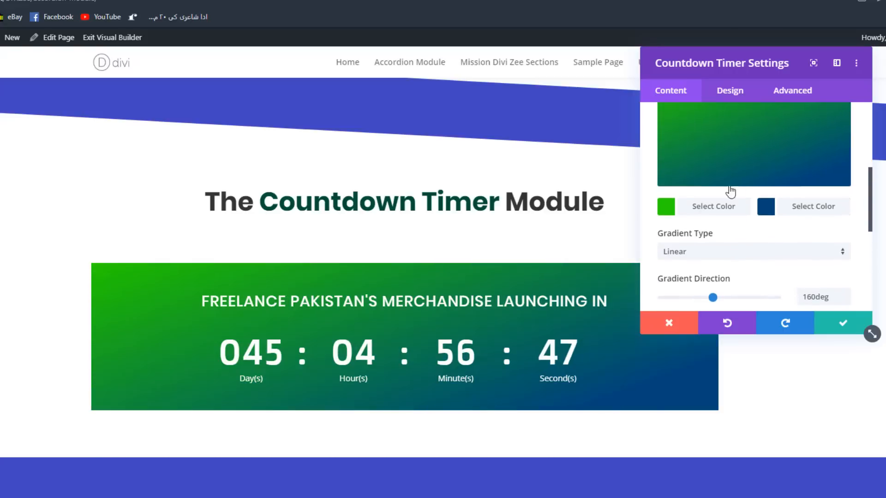
- Color the countdown timer's separator text with the saved dark purple #470063
scroll(717, 263, "down", 6)
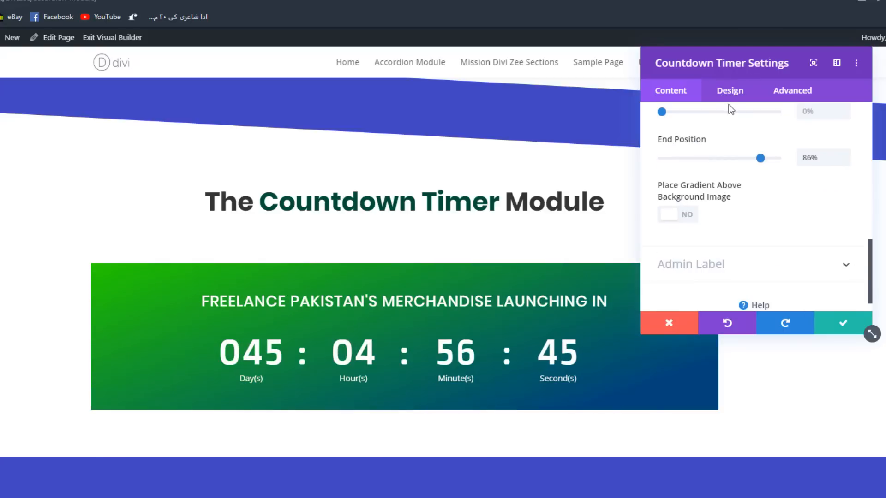
left_click(730, 92)
scroll(714, 224, "up", 8)
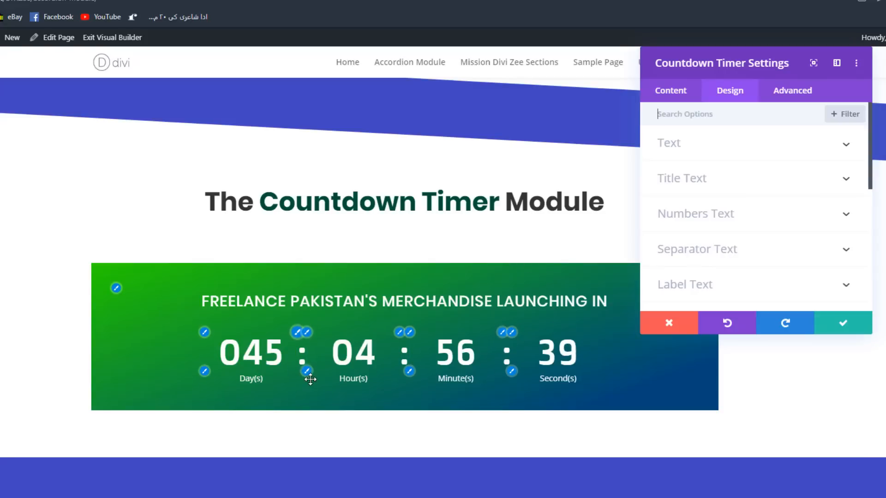
left_click(696, 247)
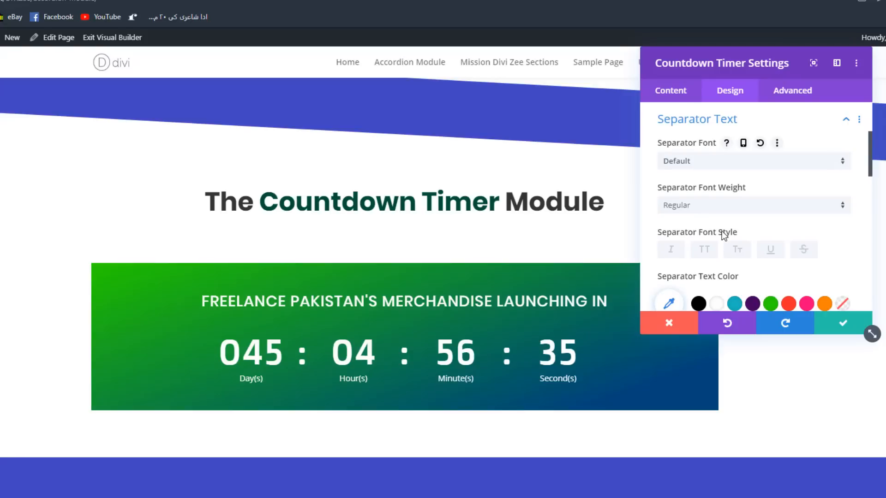
scroll(723, 236, "down", 3)
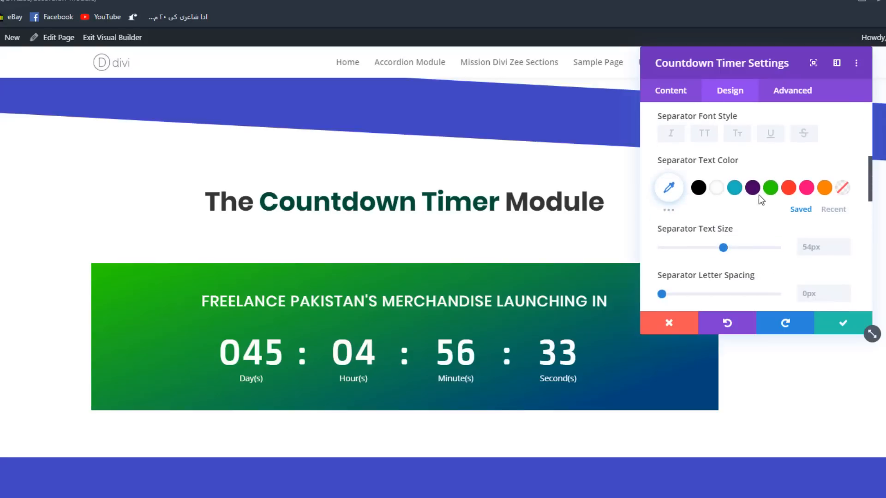
left_click(752, 187)
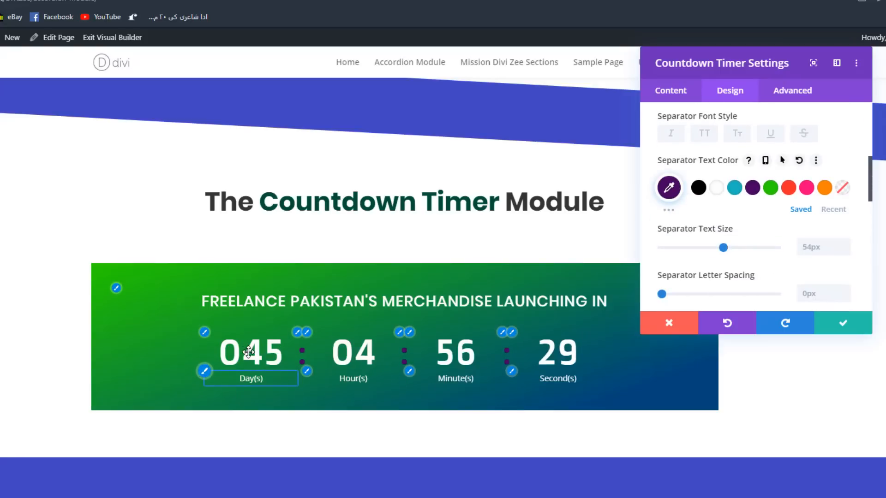
- Set the countdown separators' letter spacing to 1px
scroll(834, 240, "down", 2)
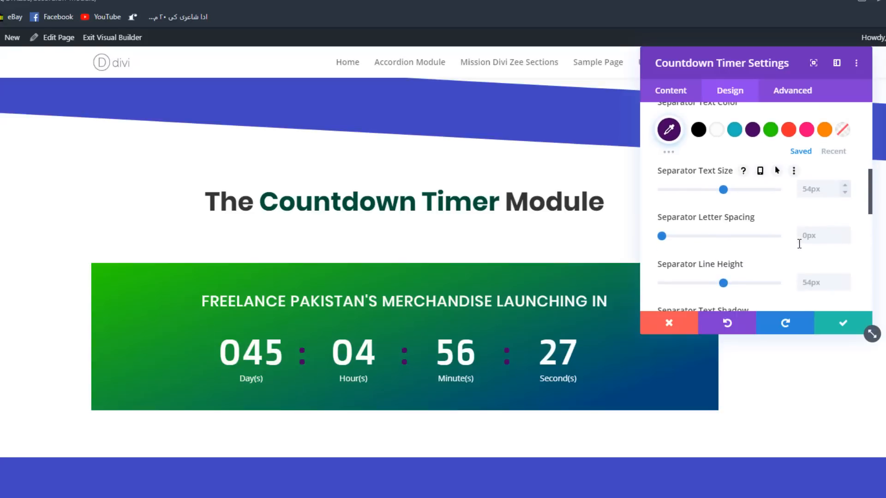
left_click(844, 233)
scroll(830, 228, "down", 2)
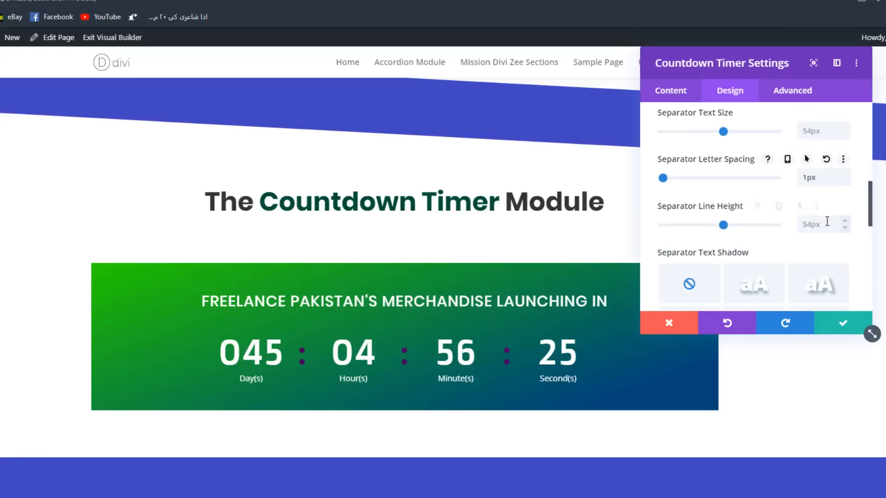
scroll(827, 222, "down", 2)
scroll(707, 217, "down", 3)
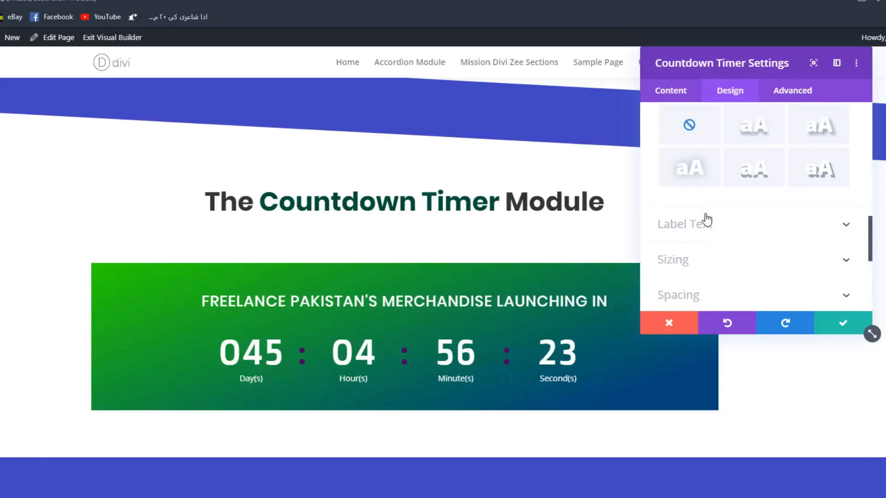
- Set the countdown numbers' text color to yellow #e8d20b and their text size to 71px
scroll(707, 218, "up", 15)
left_click(718, 144)
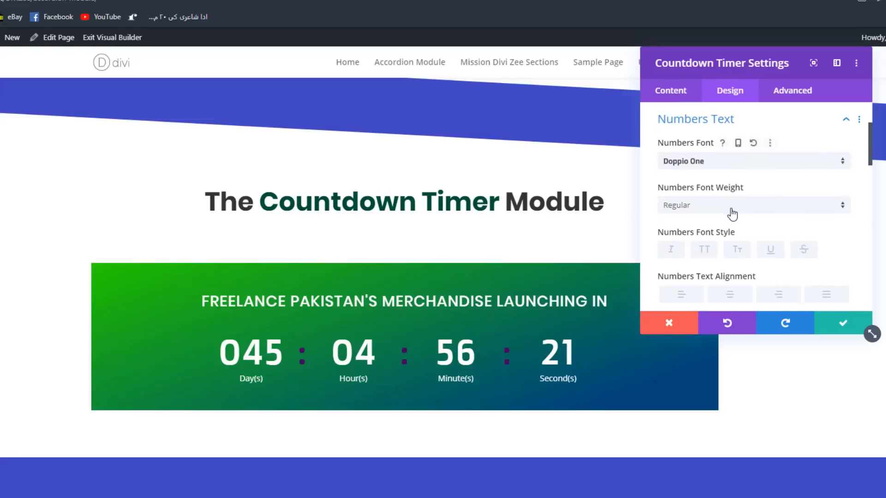
scroll(734, 203, "down", 5)
left_click(825, 117)
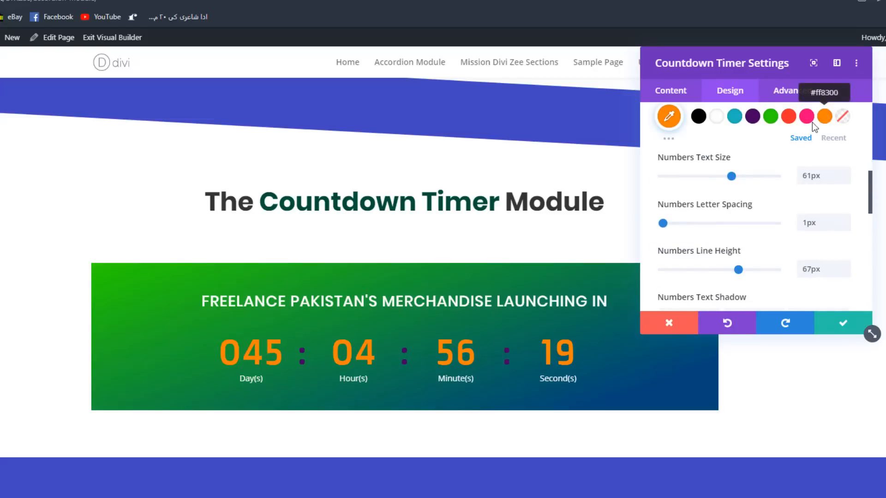
left_click(735, 119)
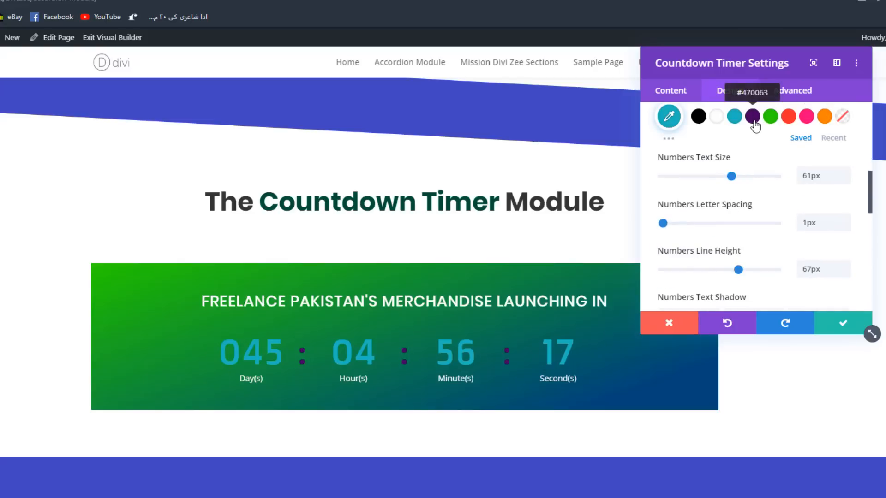
left_click(753, 120)
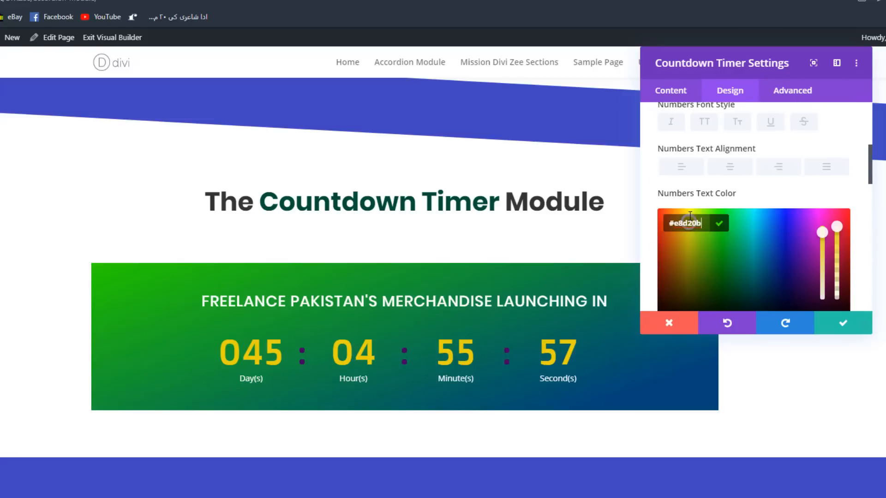
scroll(724, 207, "down", 2)
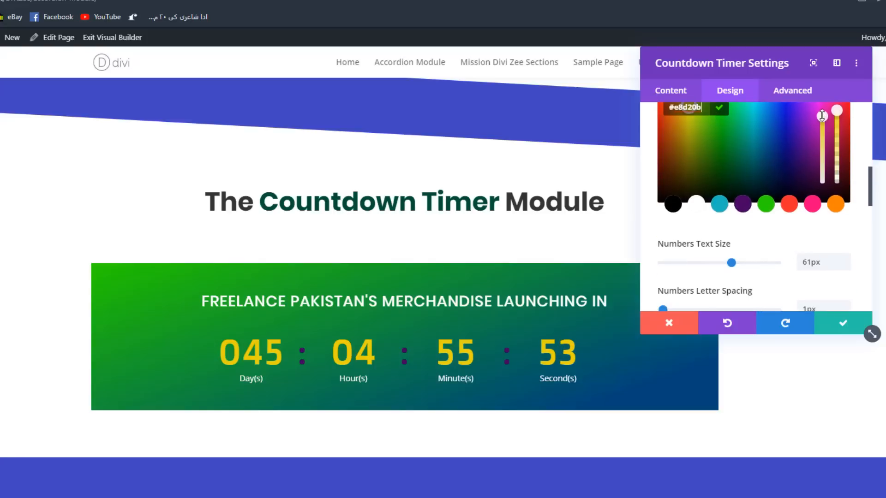
left_click(830, 93)
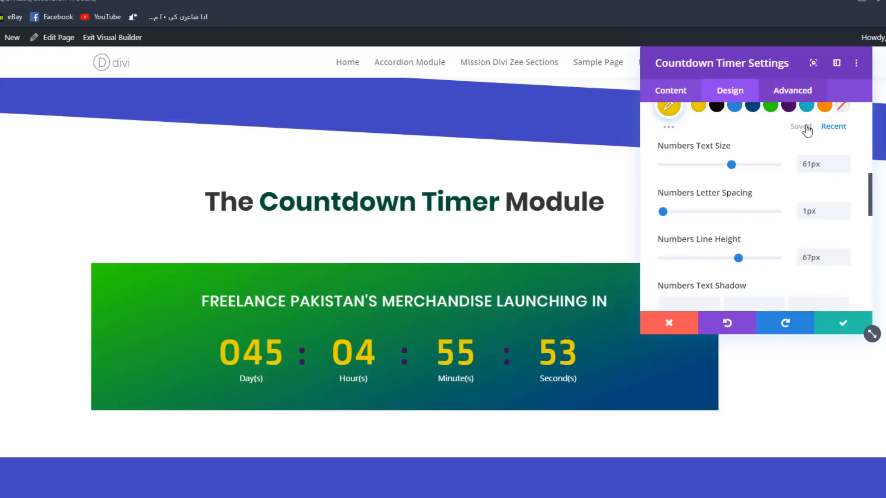
left_click(844, 162)
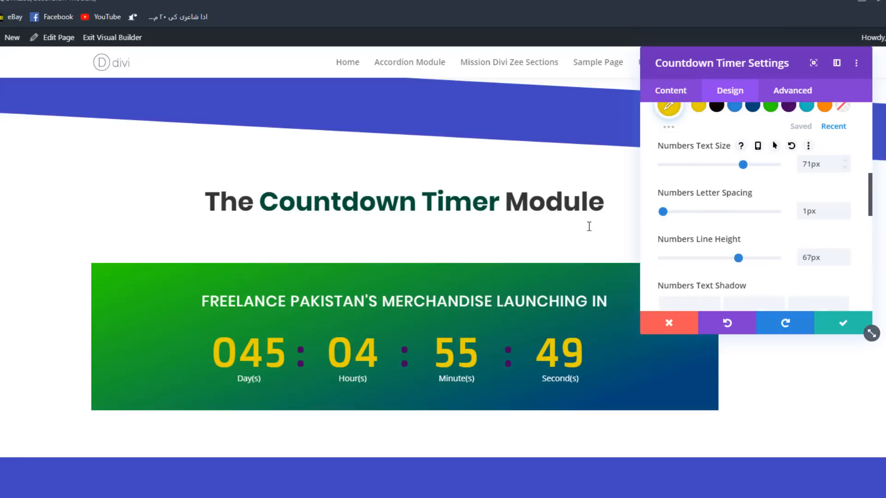
scroll(768, 206, "down", 1)
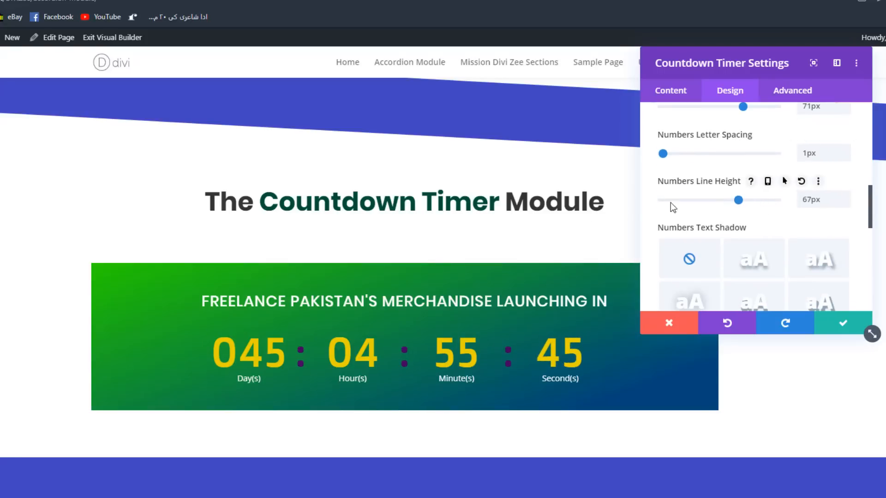
- Set the font of the countdown timer's label text to Amiko
scroll(740, 240, "down", 2)
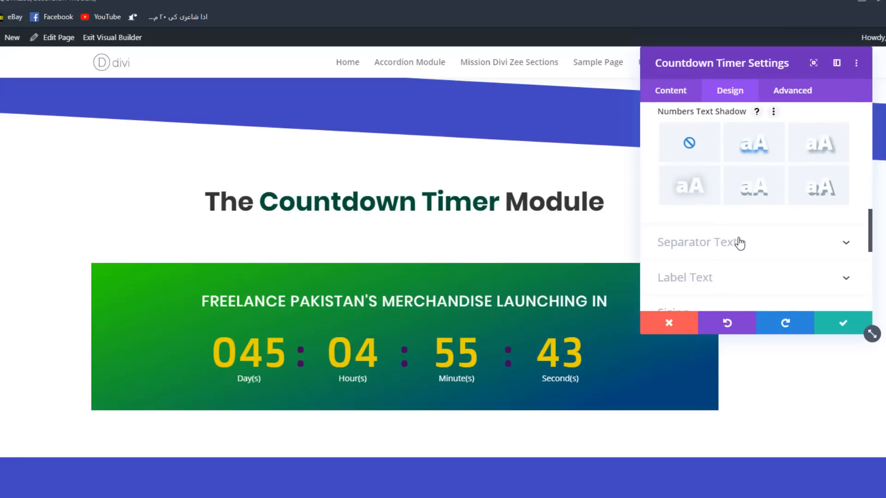
scroll(761, 242, "down", 2)
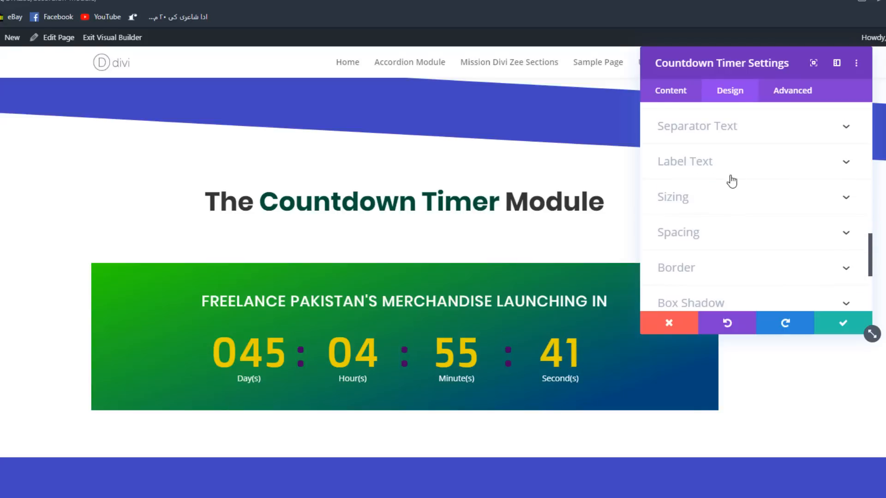
left_click(688, 162)
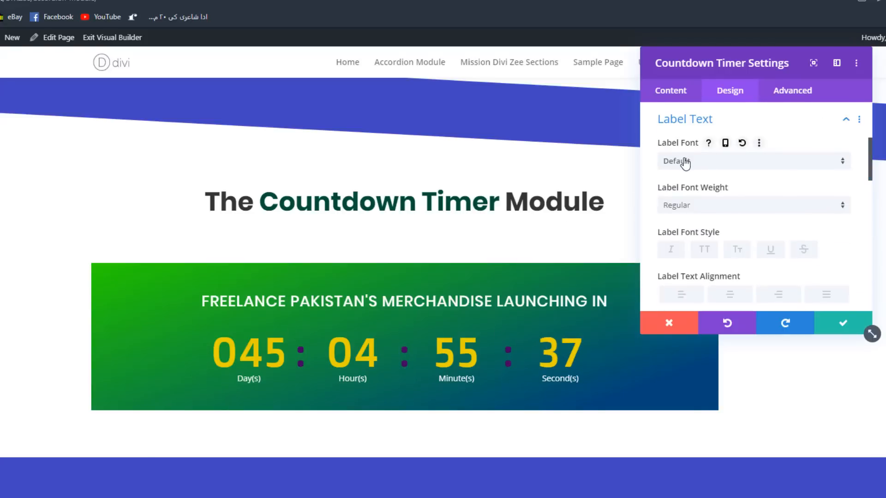
left_click(685, 163)
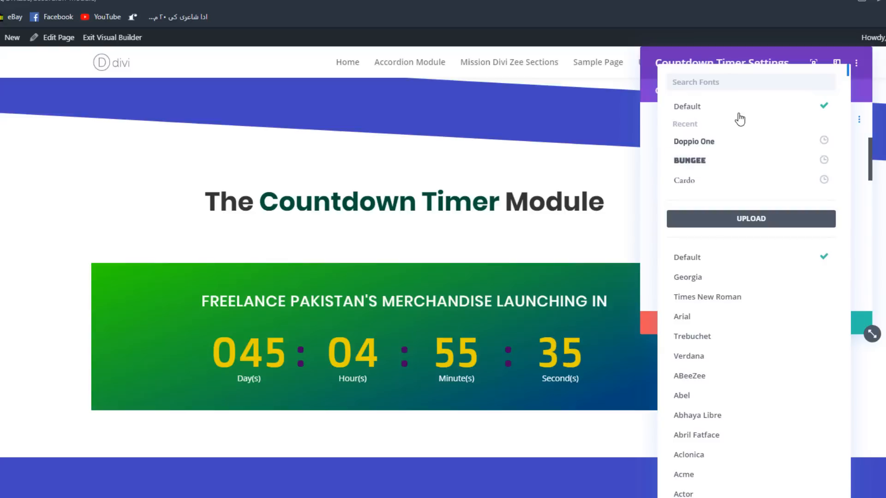
type("amiko")
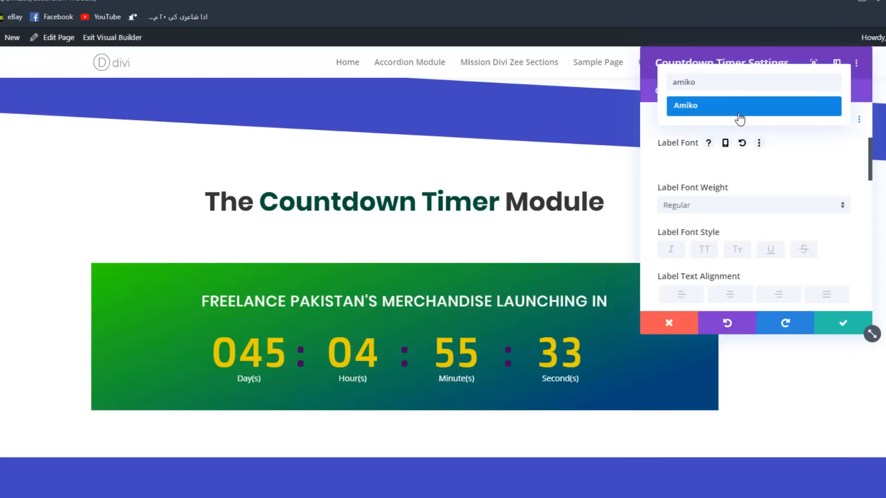
left_click(740, 110)
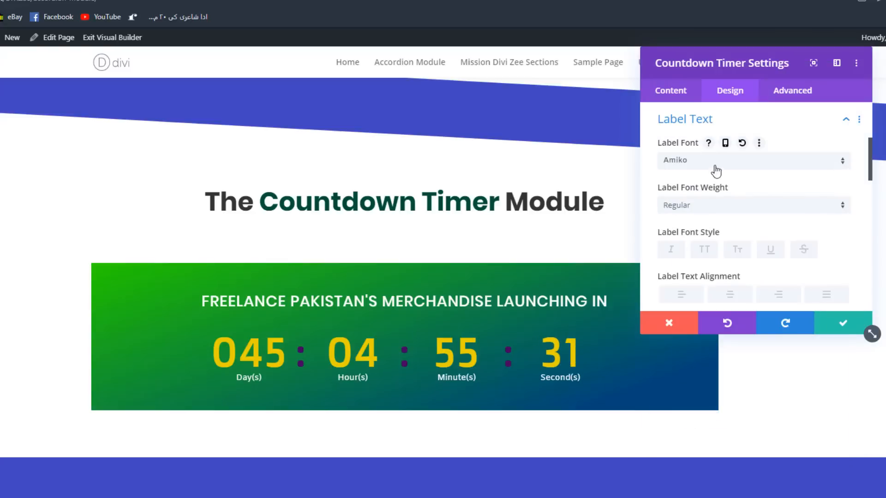
- Set the letter spacing of the countdown labels to 3px
scroll(722, 207, "down", 3)
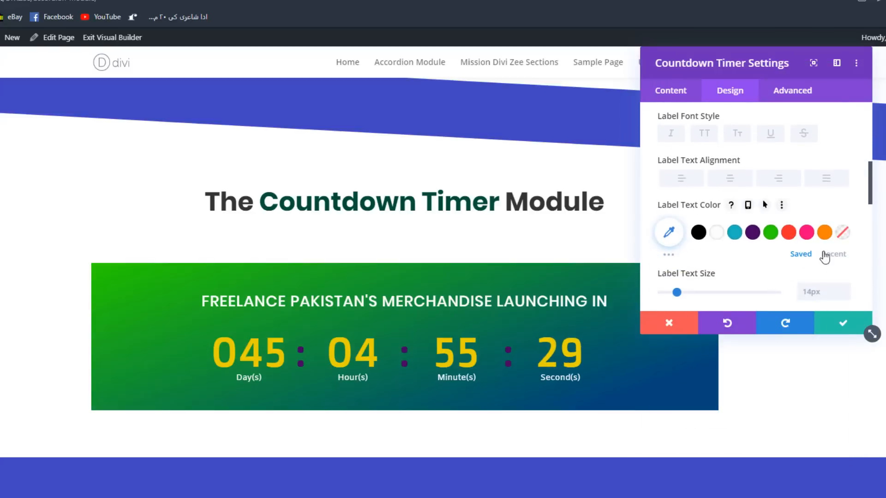
scroll(850, 251, "down", 2)
left_click(844, 220)
left_click(844, 220)
left_click(845, 220)
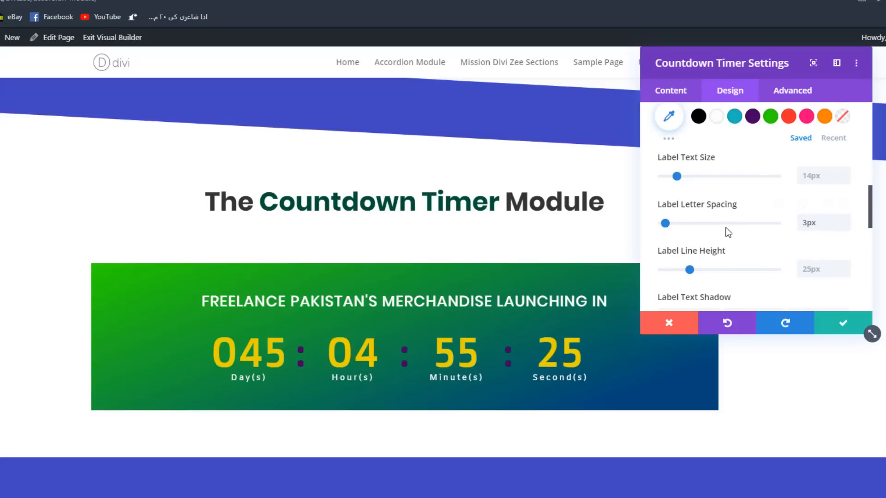
- Try a line height of 1.8px on the countdown labels
scroll(784, 235, "down", 2)
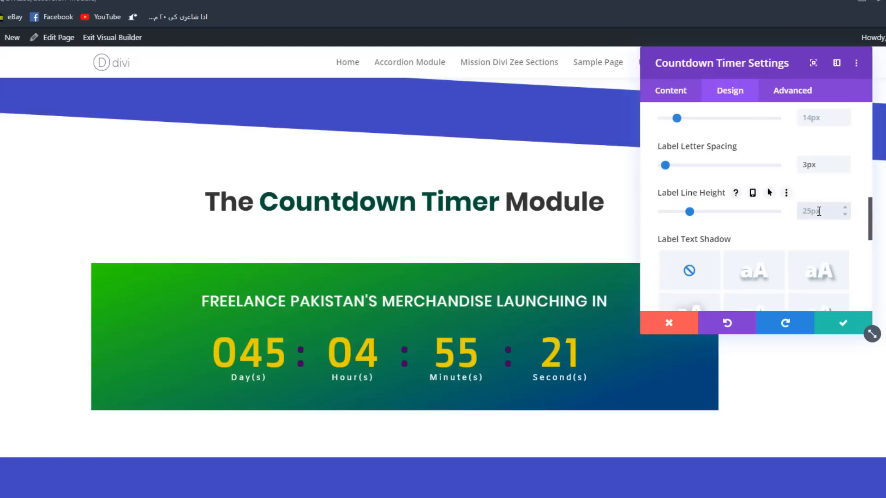
type(".8px")
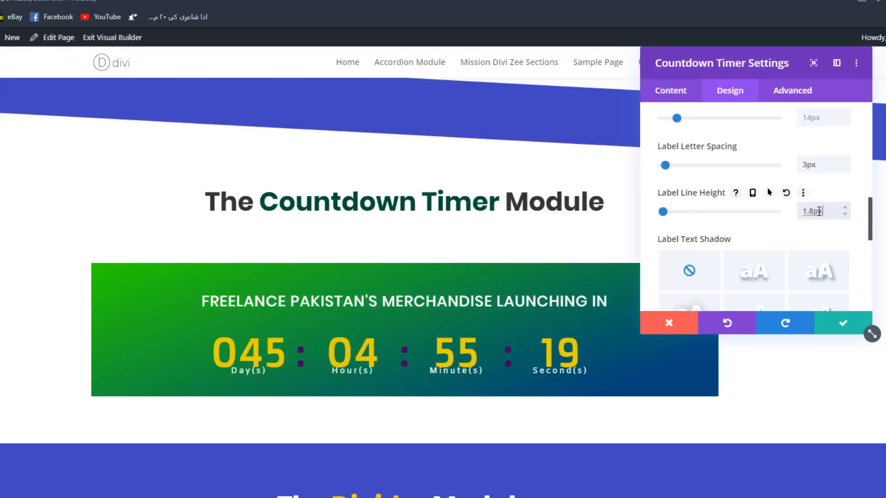
- Add a box shadow to the countdown timer using the preset offset toward the lower right
scroll(765, 250, "down", 3)
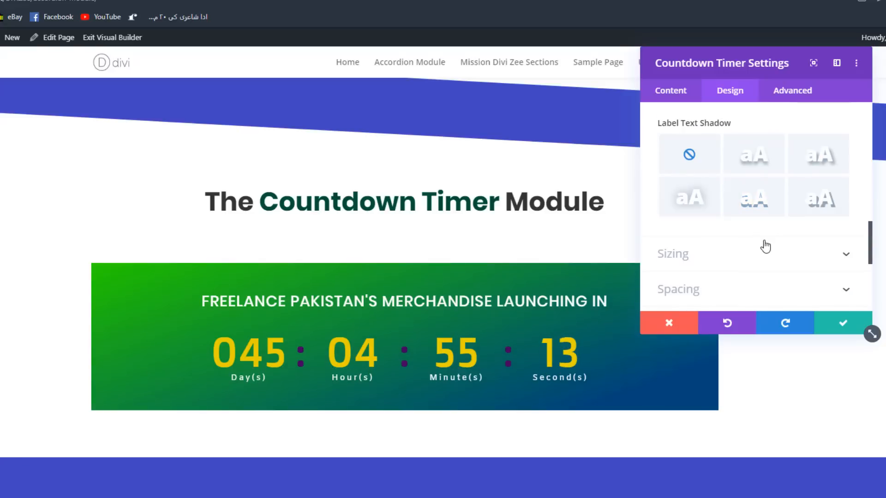
scroll(766, 247, "down", 2)
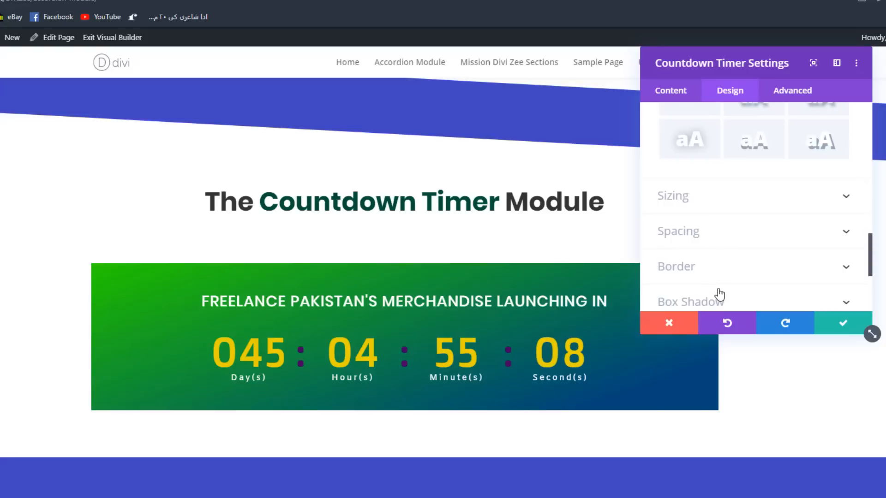
left_click(706, 300)
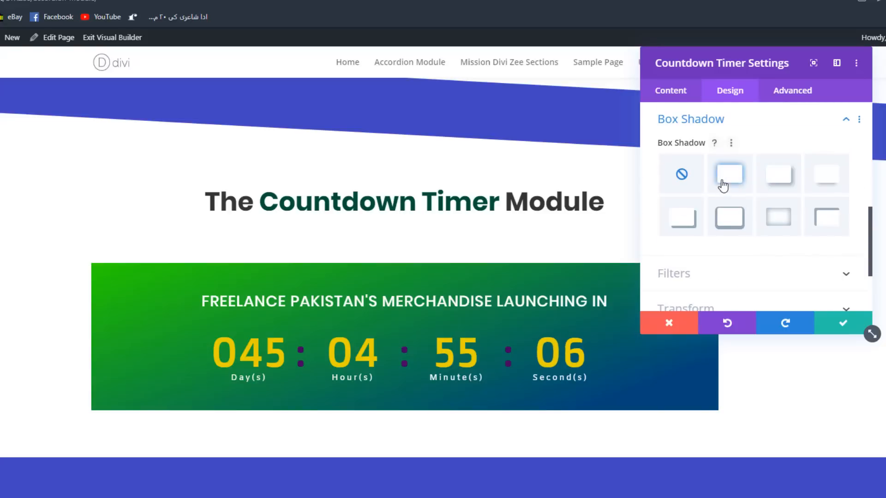
left_click(744, 182)
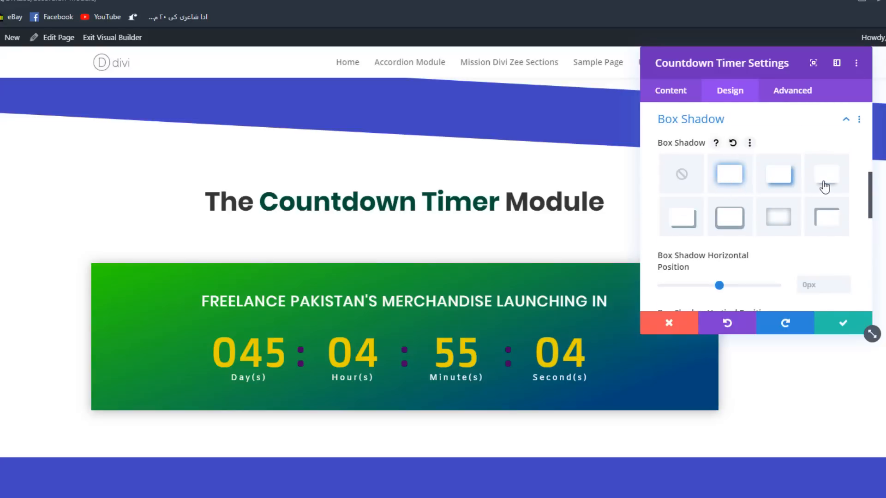
left_click(779, 184)
- Set the countdown timer's box shadow blur strength to 21px and its spread strength to 10px
scroll(782, 194, "down", 4)
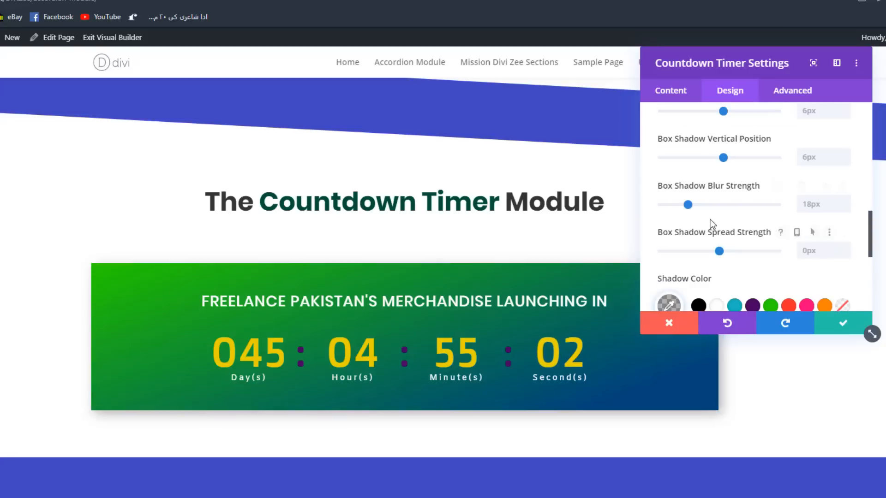
left_click(846, 203)
left_click(845, 202)
left_click(845, 203)
left_click(843, 248)
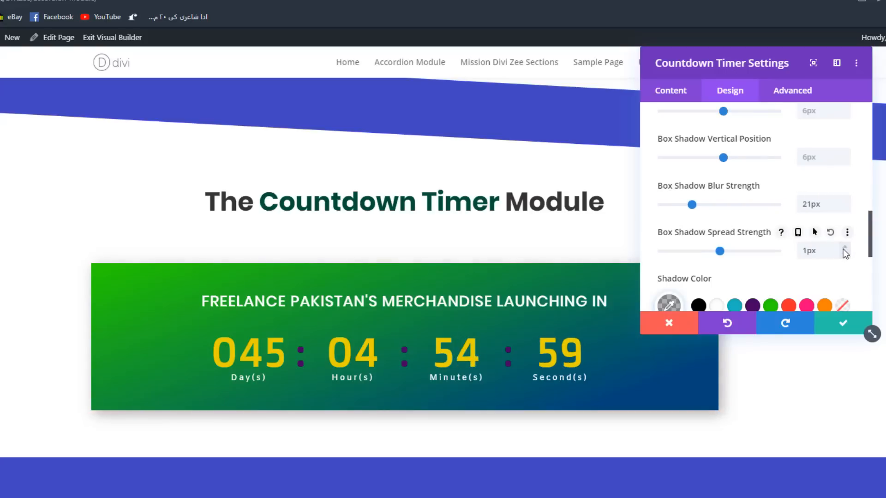
left_click(843, 247)
left_click(844, 248)
left_click(844, 248)
left_click(844, 247)
left_click(843, 247)
left_click(843, 247)
left_click(842, 248)
left_click(842, 247)
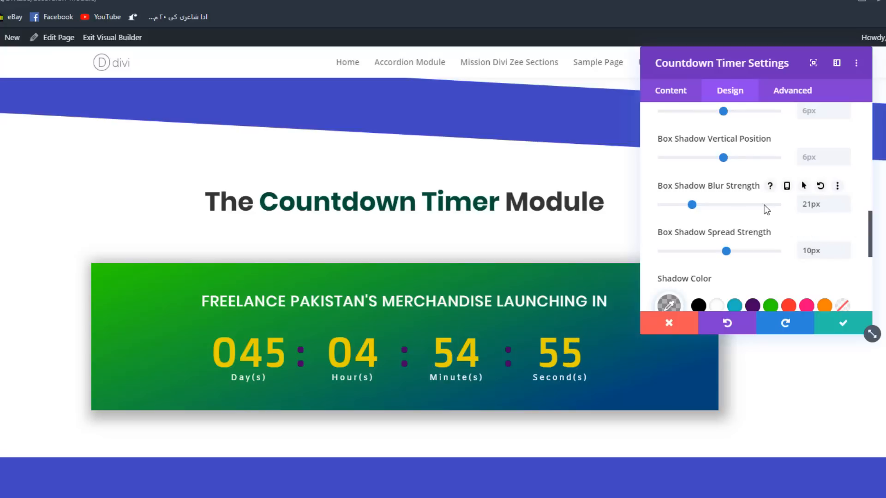
- Check the remaining design and advanced options of the countdown timer and save the module's settings
scroll(764, 205, "down", 5)
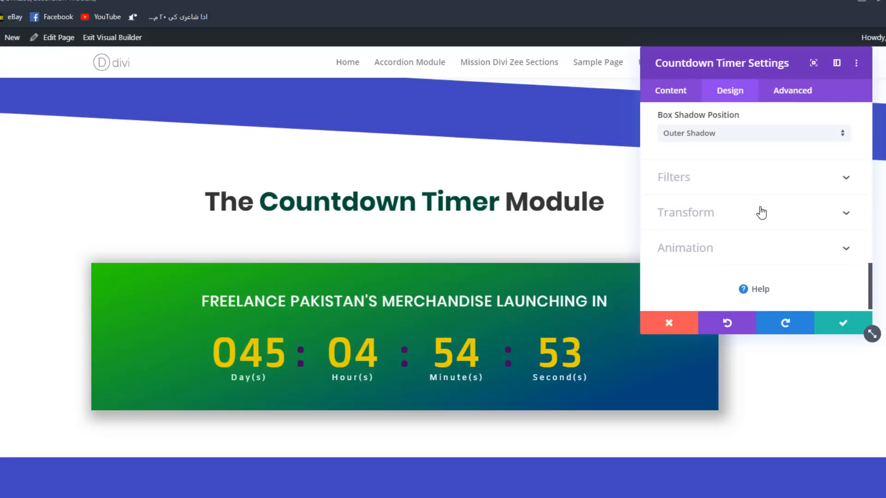
scroll(761, 211, "up", 3)
scroll(764, 193, "down", 3)
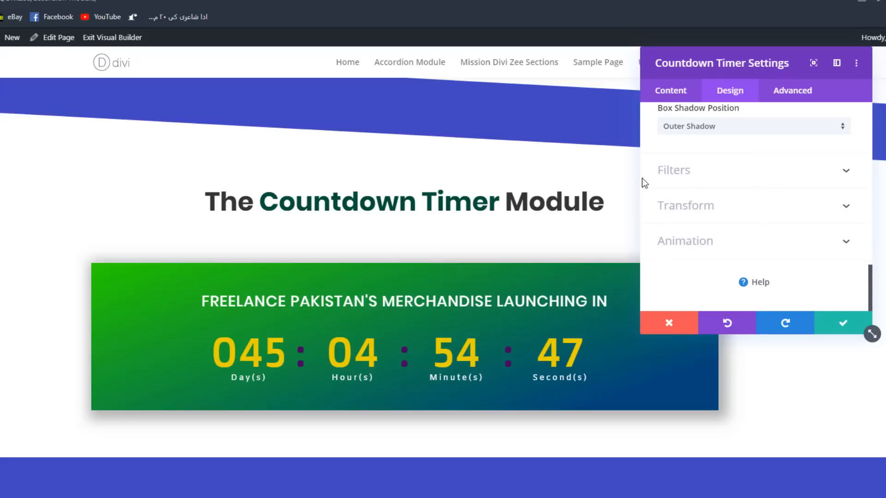
left_click(777, 95)
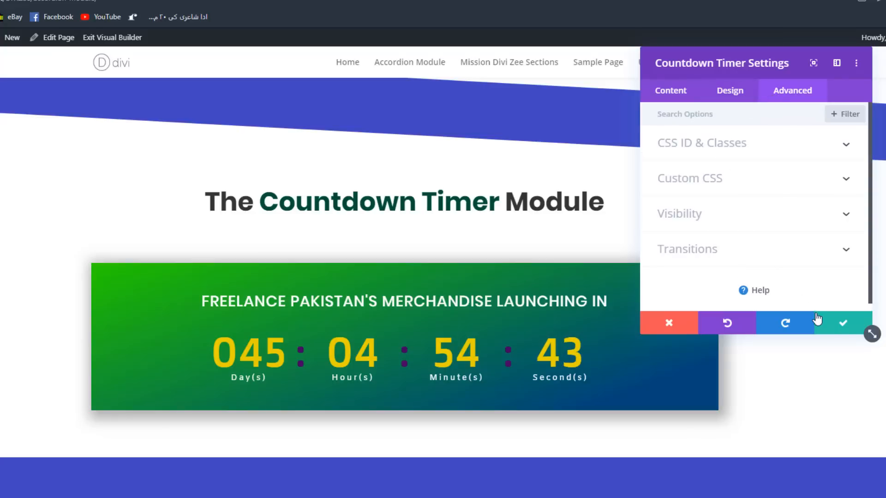
left_click(844, 327)
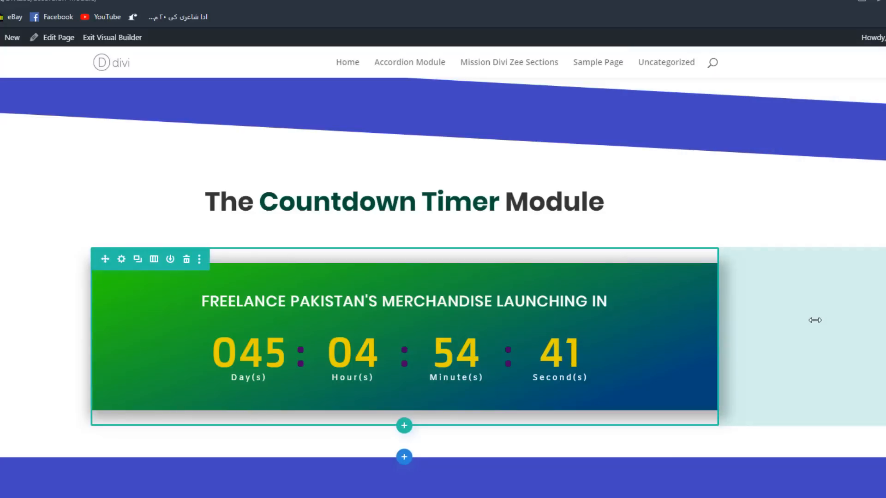
scroll(802, 316, "down", 3)
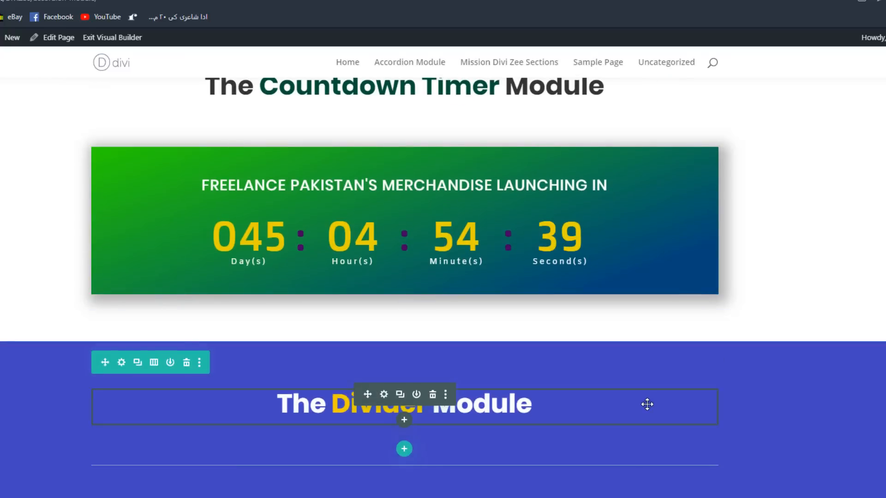
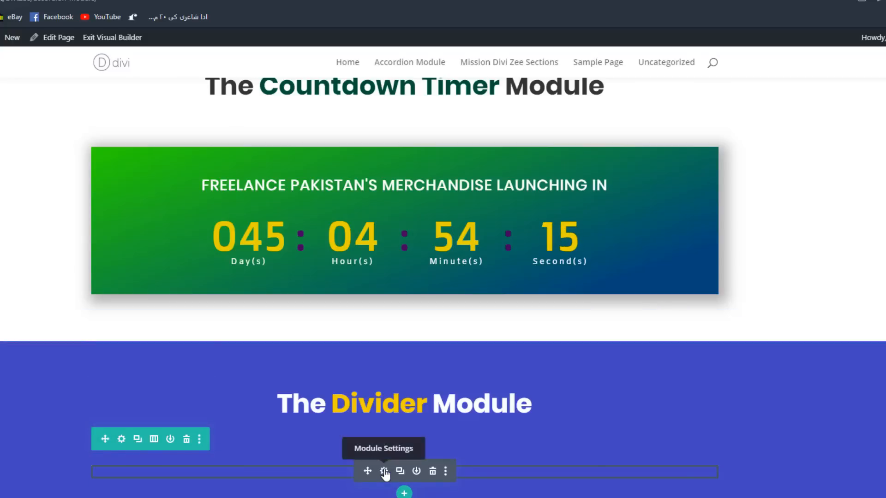
- Turn off the divider line's visibility in the Divider module and save the module's settings
left_click(385, 472)
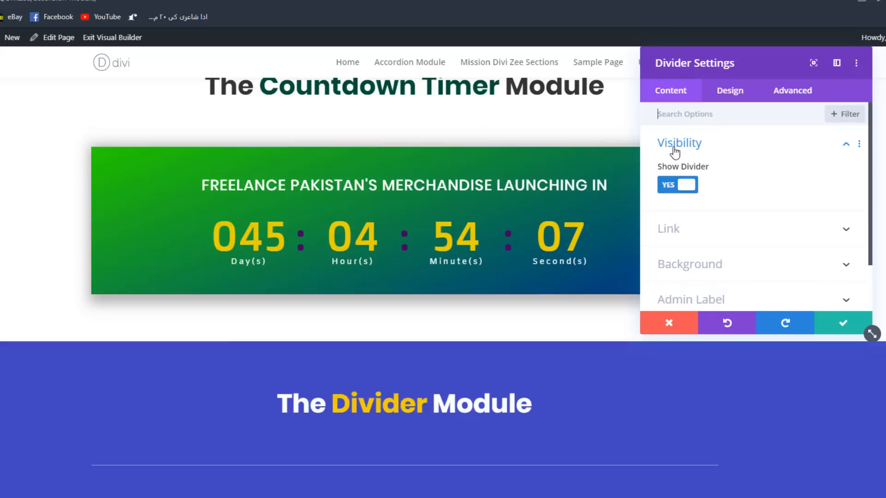
left_click(674, 187)
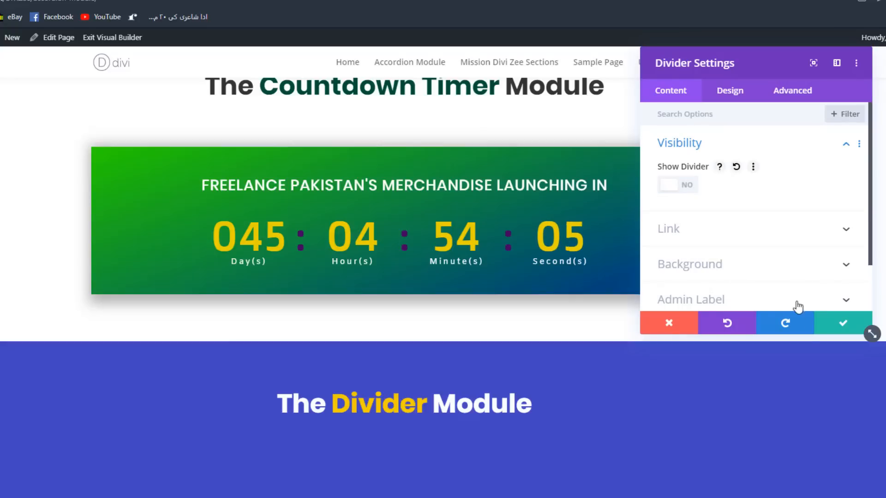
left_click(843, 323)
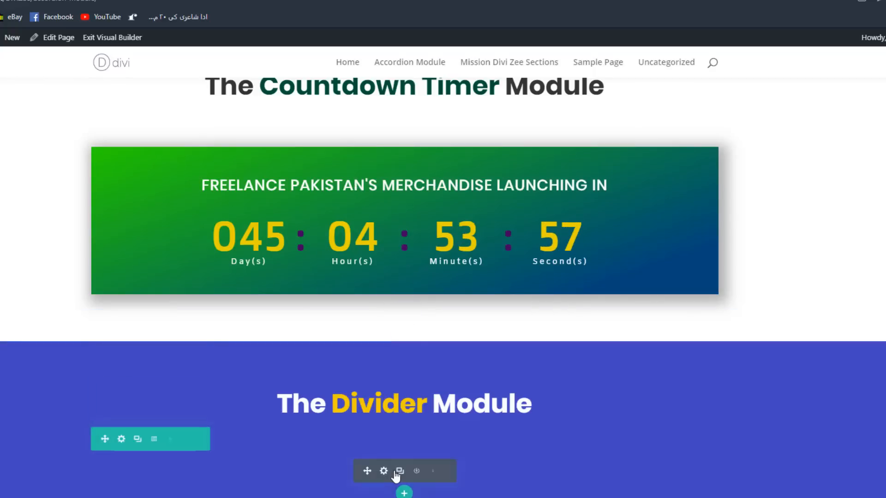
- Reopen the Divider module's settings and turn the divider line's visibility back on
left_click(383, 471)
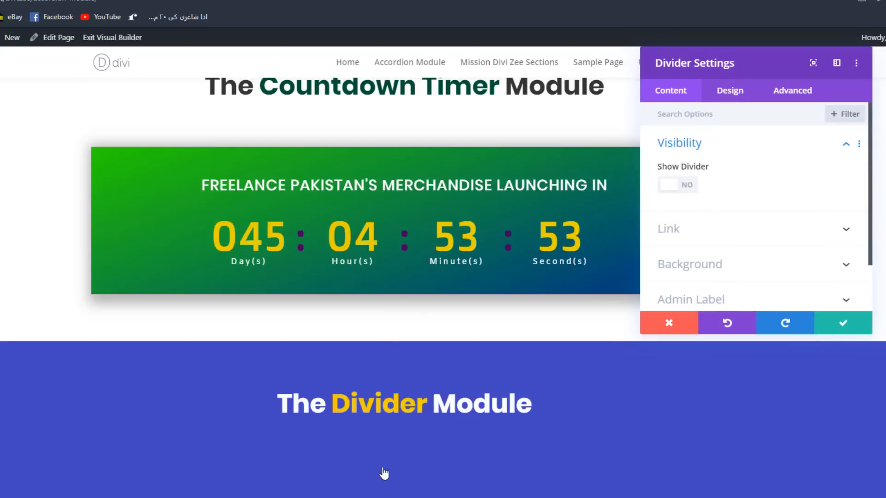
left_click(671, 184)
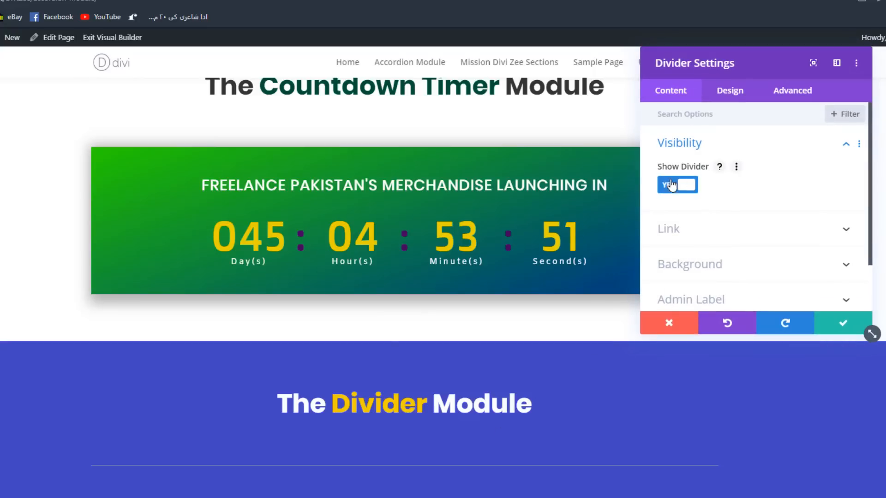
- Set the divider's line color to the recently used yellow #e8d000, after trying green, and choose the Solid line style
left_click(742, 96)
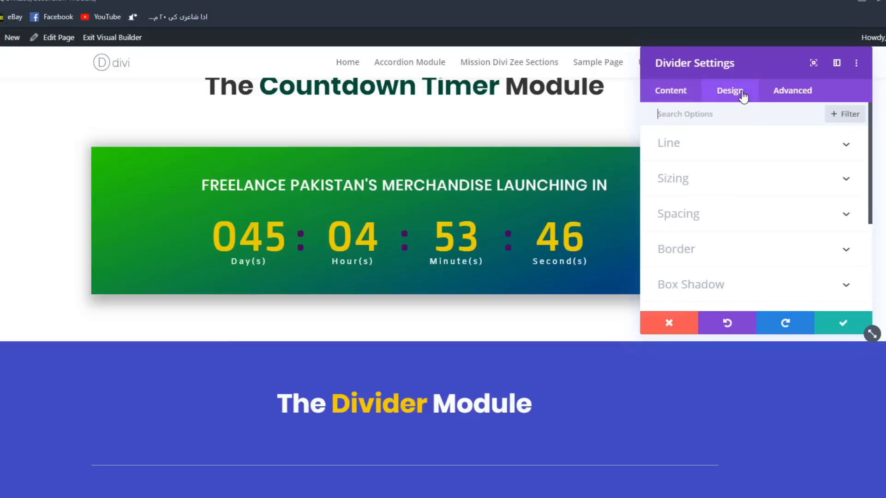
left_click(686, 148)
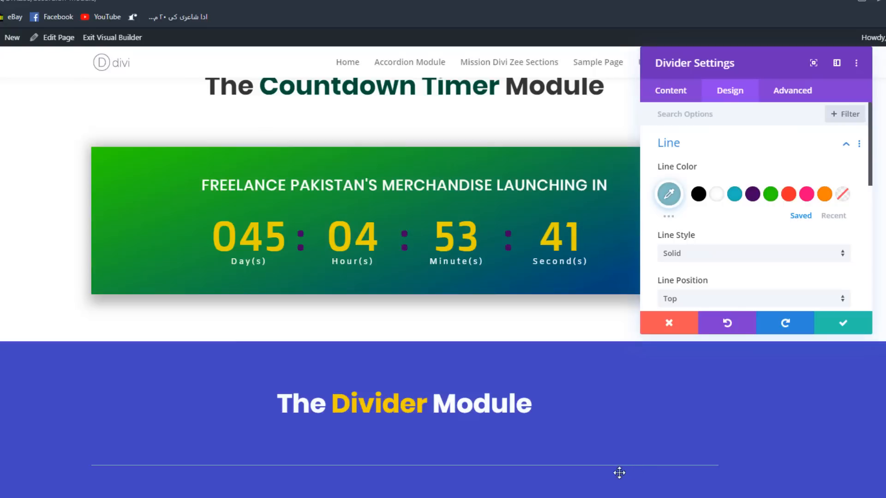
left_click(775, 195)
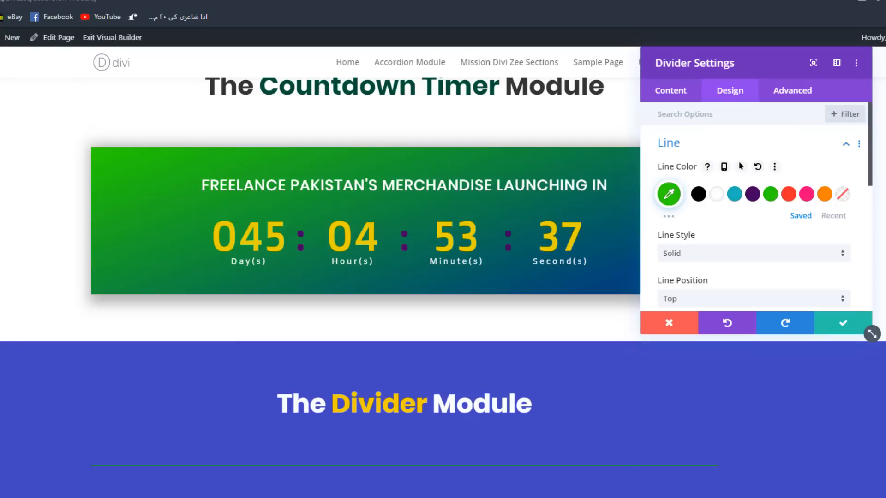
left_click(833, 215)
left_click(715, 195)
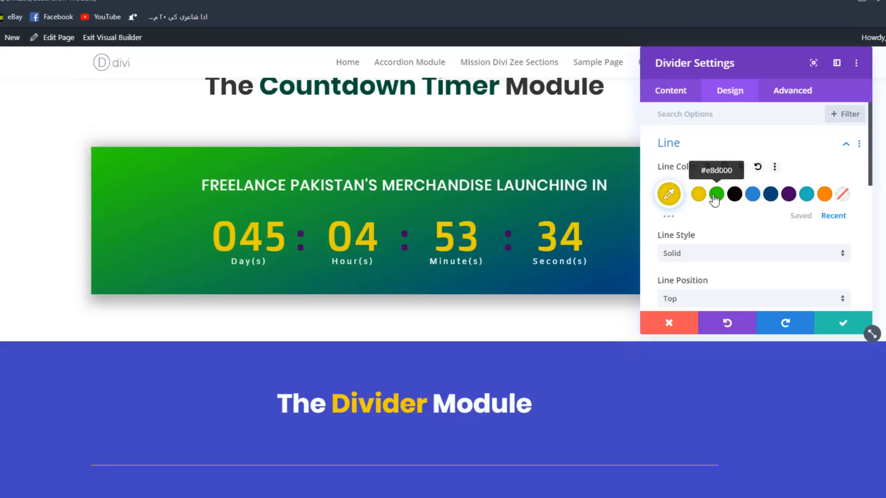
scroll(811, 182, "down", 2)
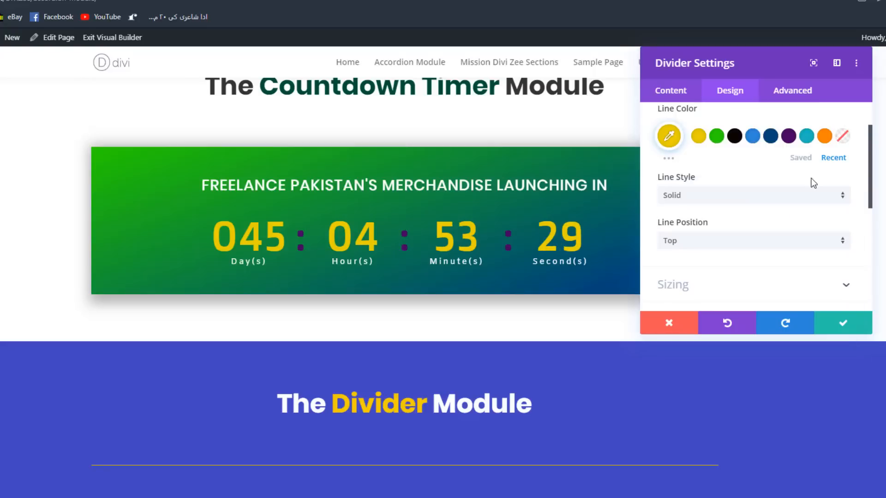
left_click(723, 198)
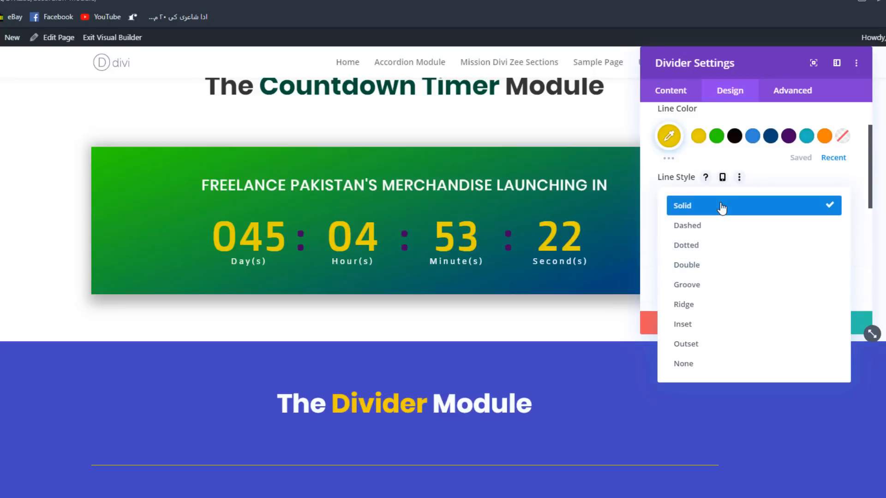
left_click(722, 208)
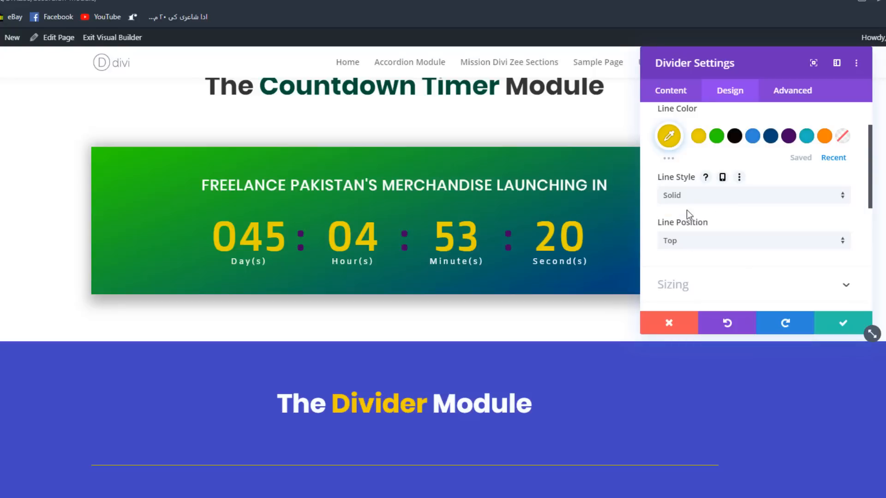
- Try the Bottom line position for the divider and switch it back to Top
left_click(685, 244)
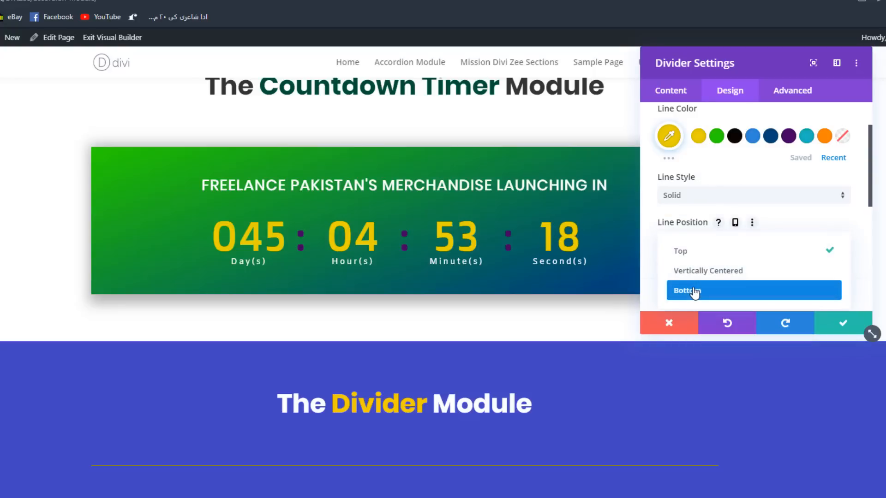
left_click(680, 290)
left_click(692, 242)
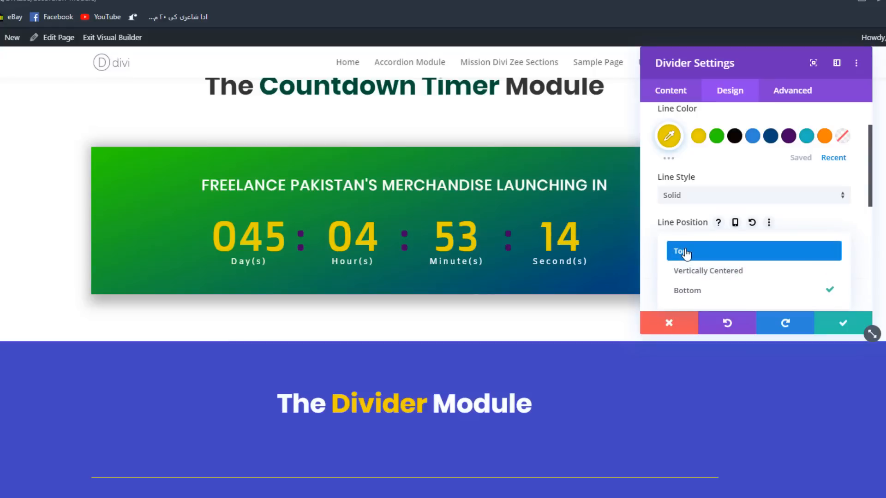
left_click(706, 251)
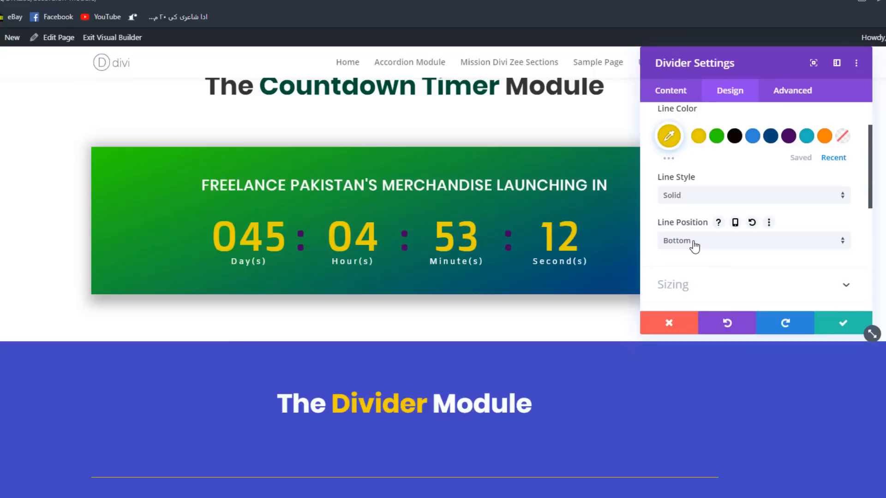
left_click(693, 249)
left_click(692, 253)
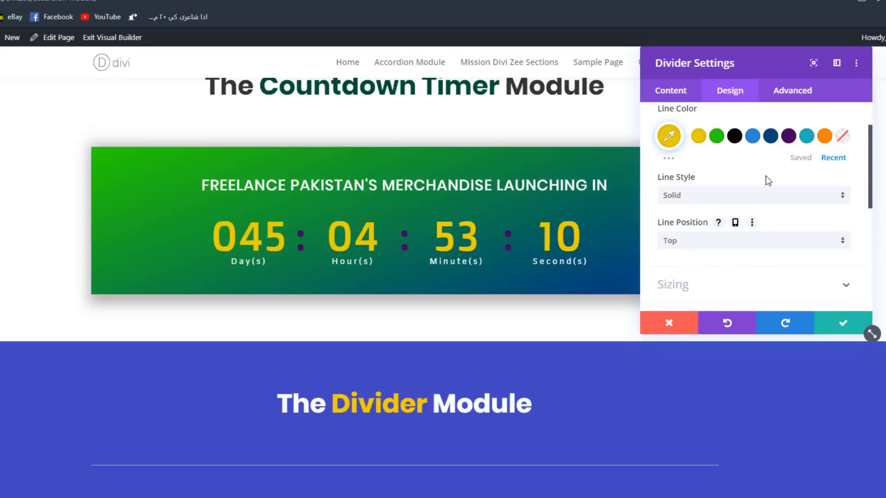
- Set the divider's weight to 4px, trying a thicker 10px line first
scroll(729, 208, "down", 3)
left_click(694, 177)
scroll(738, 170, "up", 3)
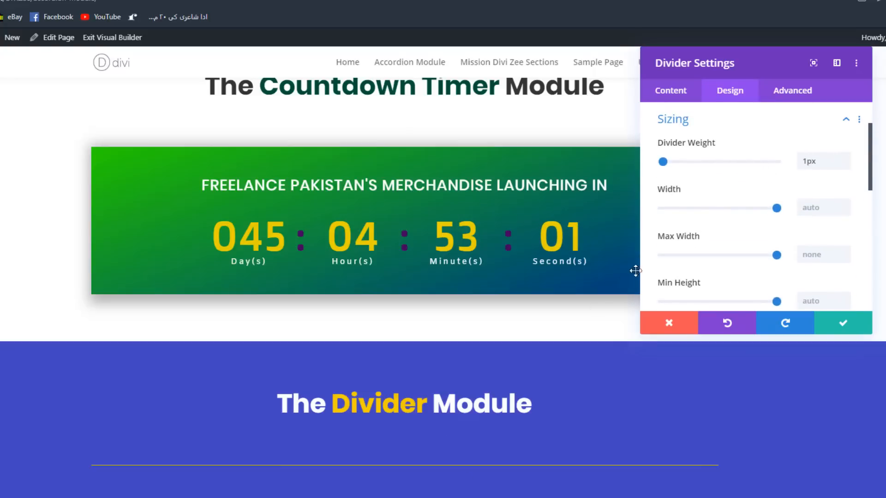
left_click(844, 157)
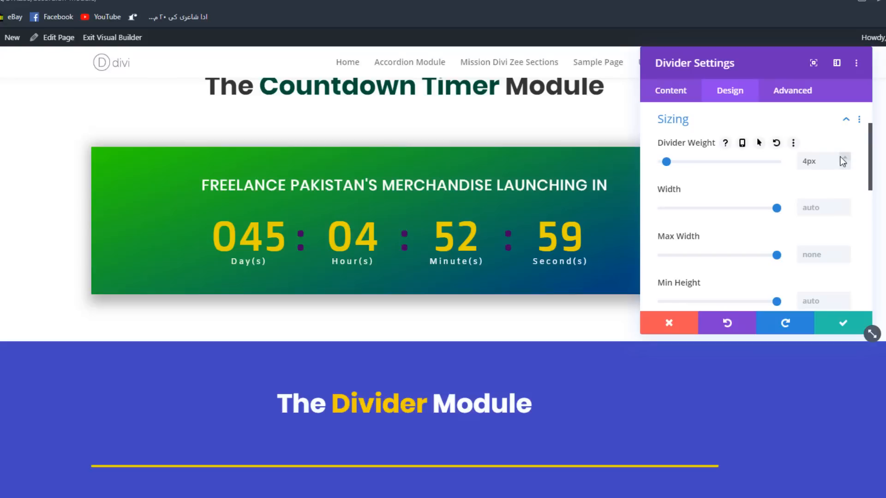
left_click(844, 158)
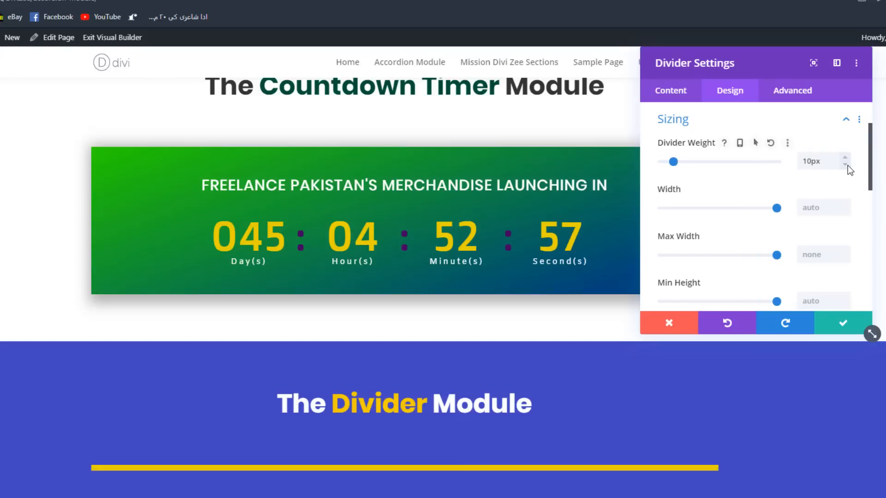
left_click(845, 165)
left_click(845, 164)
left_click(846, 165)
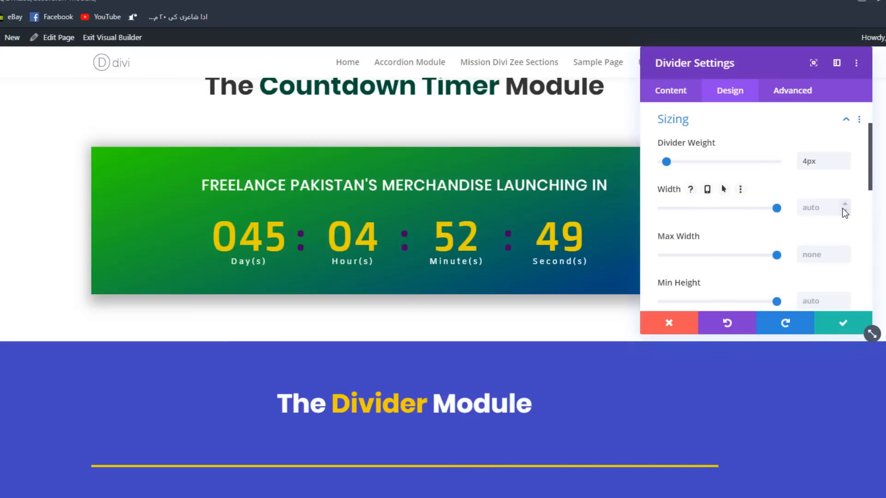
- Reduce the divider's width to 14% and set its module alignment to center
left_click_drag(776, 208, 750, 208)
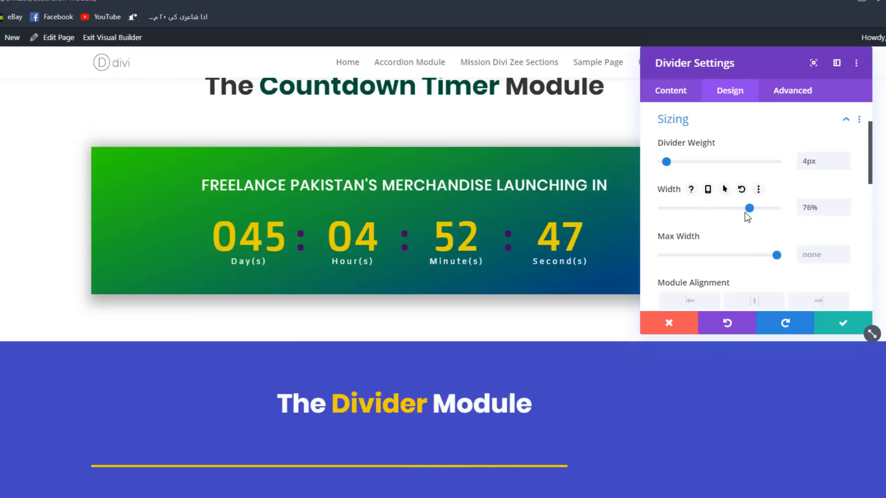
scroll(744, 212, "down", 2)
left_click(752, 242)
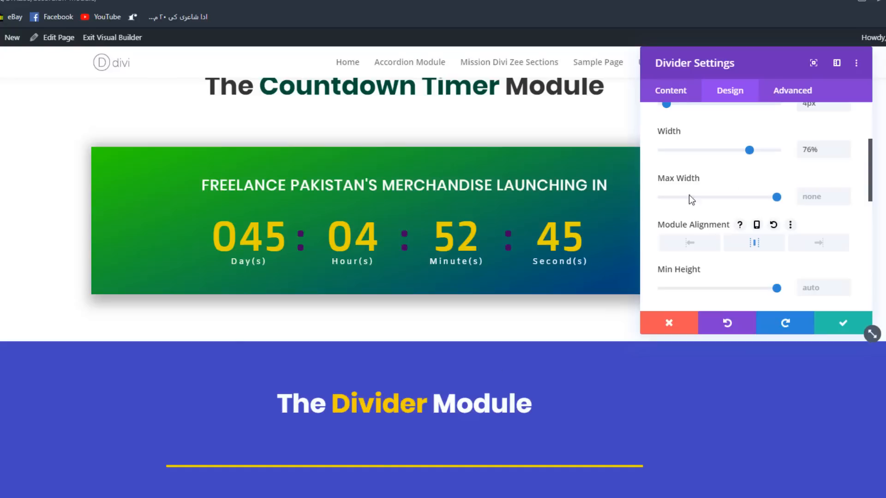
left_click_drag(748, 150, 691, 161)
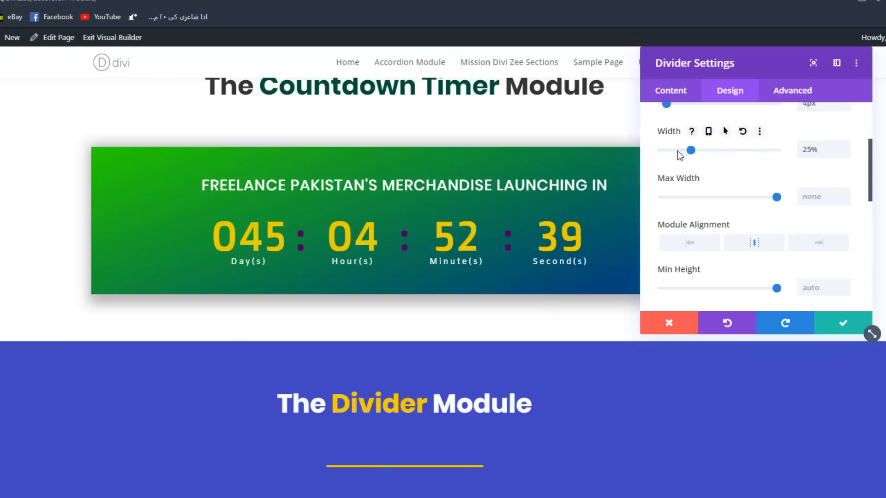
left_click(677, 151)
- Set the divider's top margin to -70px so the line sits directly beneath the Divider Module heading
scroll(727, 226, "down", 3)
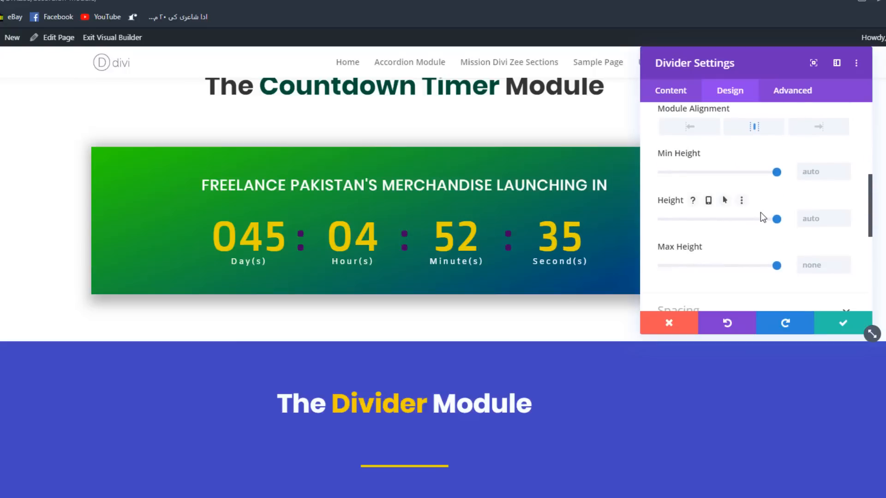
scroll(733, 184, "down", 1)
scroll(719, 189, "down", 1)
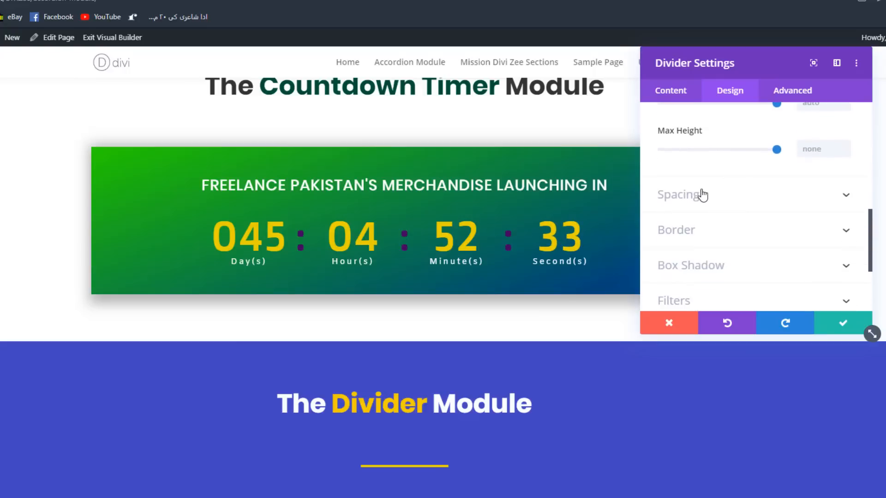
left_click(699, 194)
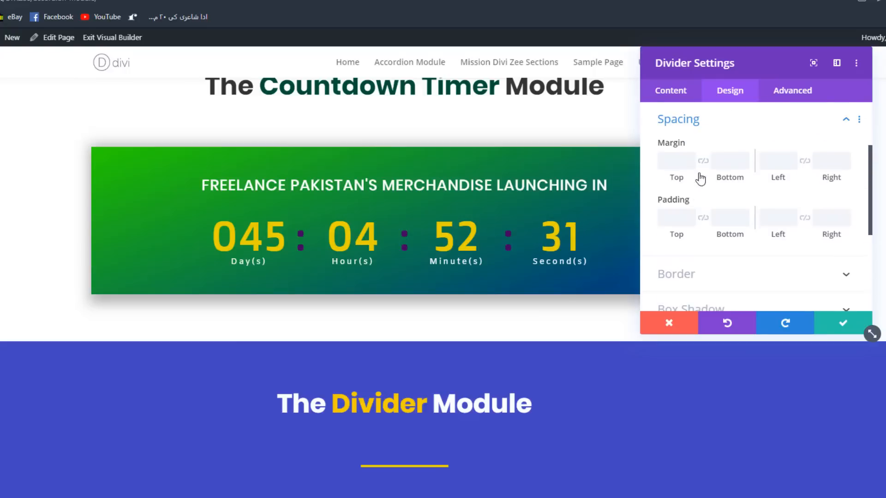
left_click(689, 159)
left_click(689, 160)
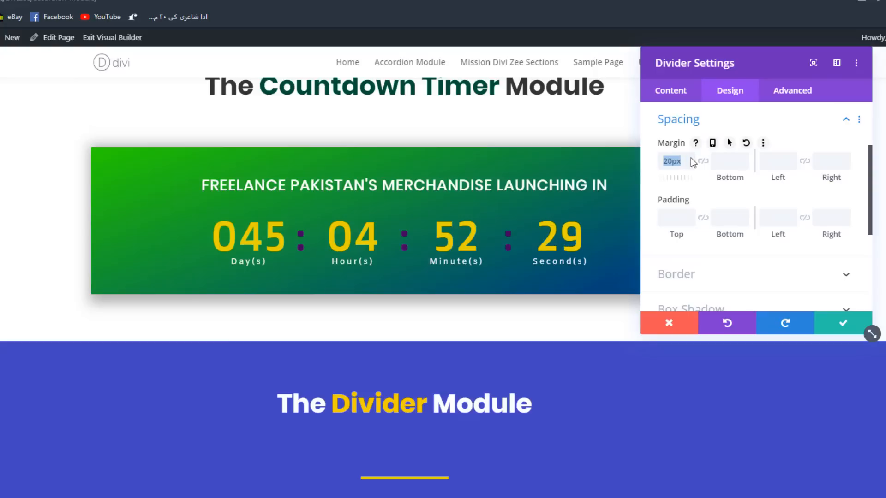
left_click(688, 158)
left_click(688, 159)
left_click(688, 163)
left_click(688, 163)
type("-70")
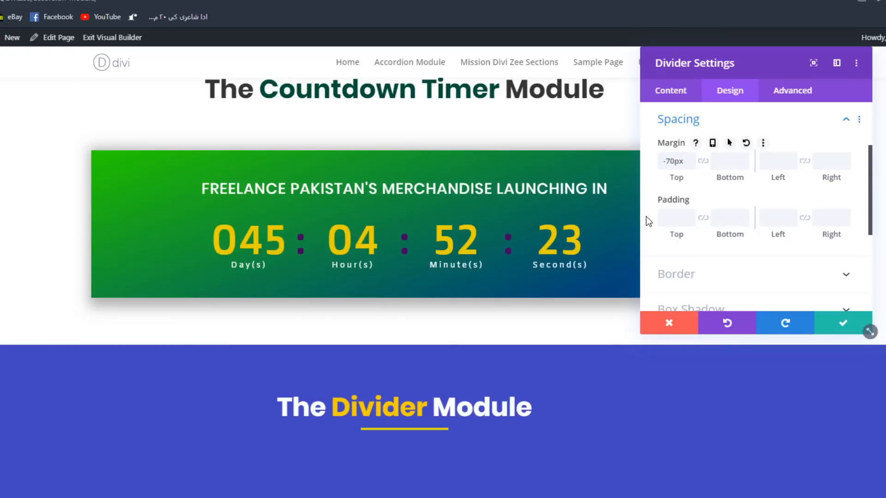
- Thin the divider under the heading to a weight of 2px
scroll(729, 164, "up", 3)
left_click(740, 178)
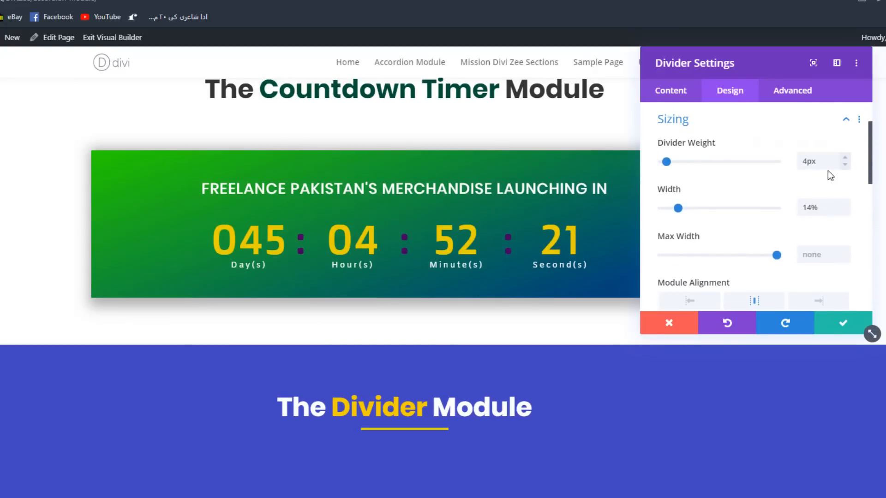
left_click(845, 164)
left_click(845, 165)
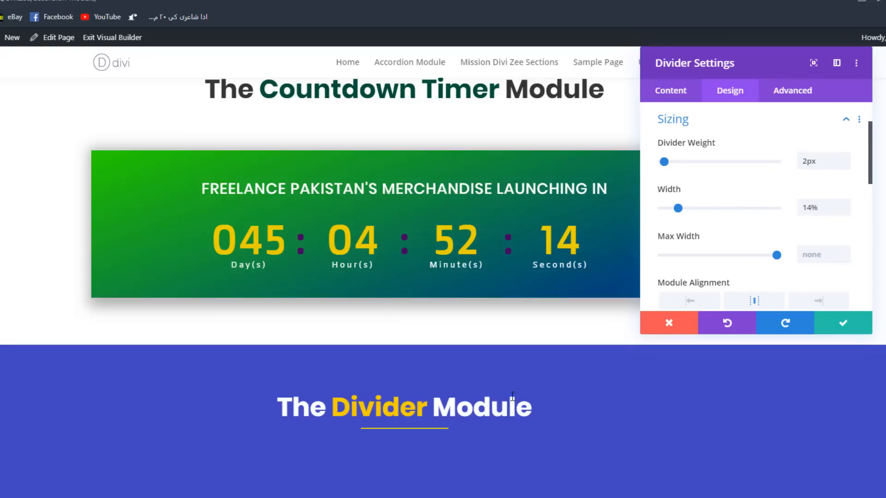
- Check the divider's remaining design and advanced options and save the module's settings
scroll(709, 240, "down", 2)
scroll(707, 236, "down", 5)
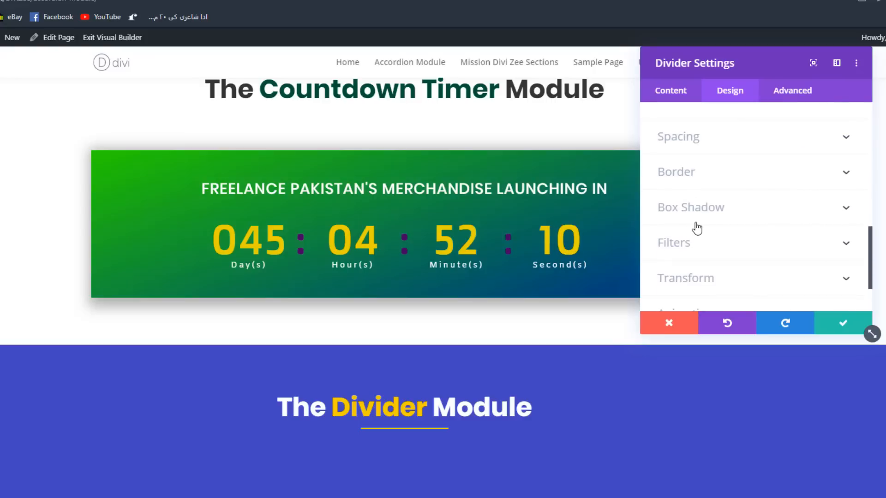
scroll(692, 184, "up", 5)
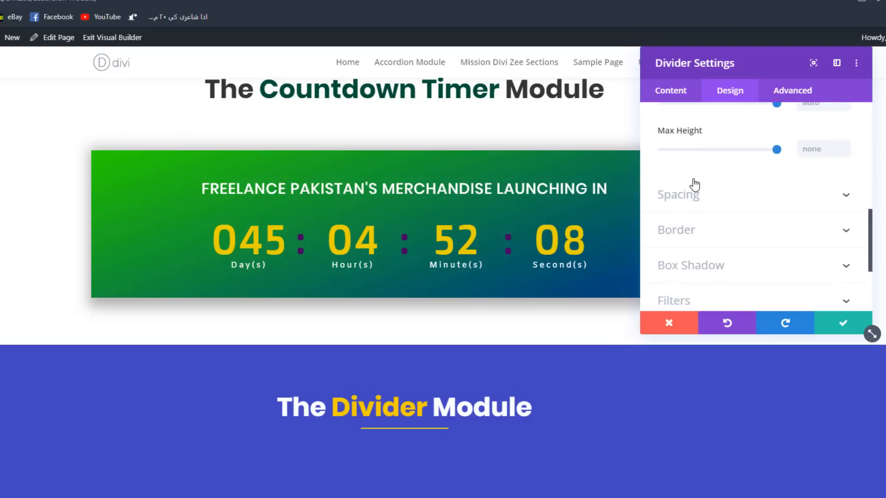
scroll(694, 175, "down", 7)
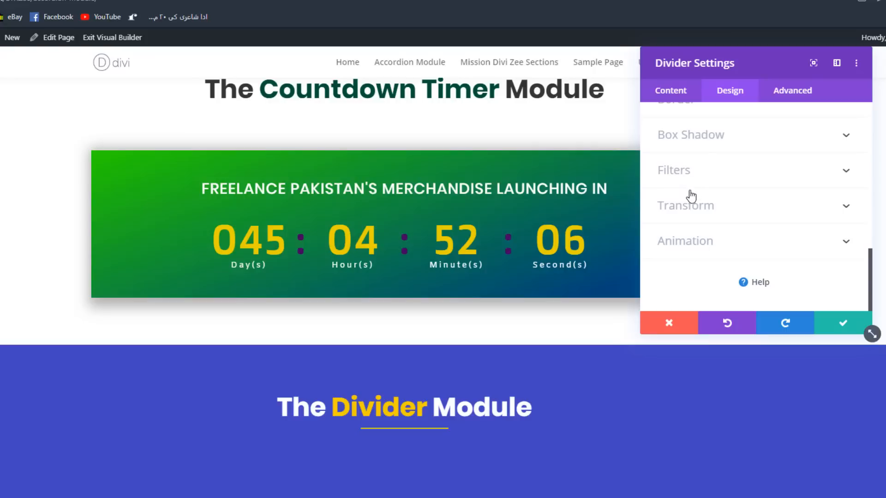
left_click(790, 92)
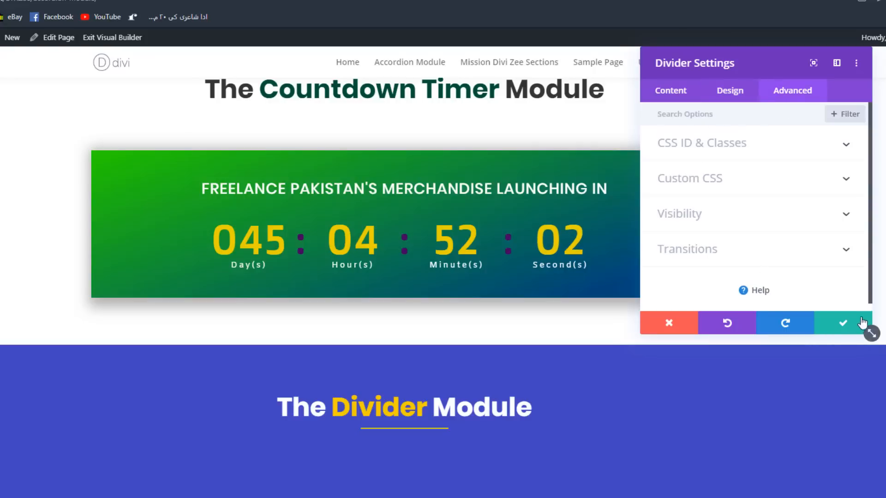
left_click(844, 323)
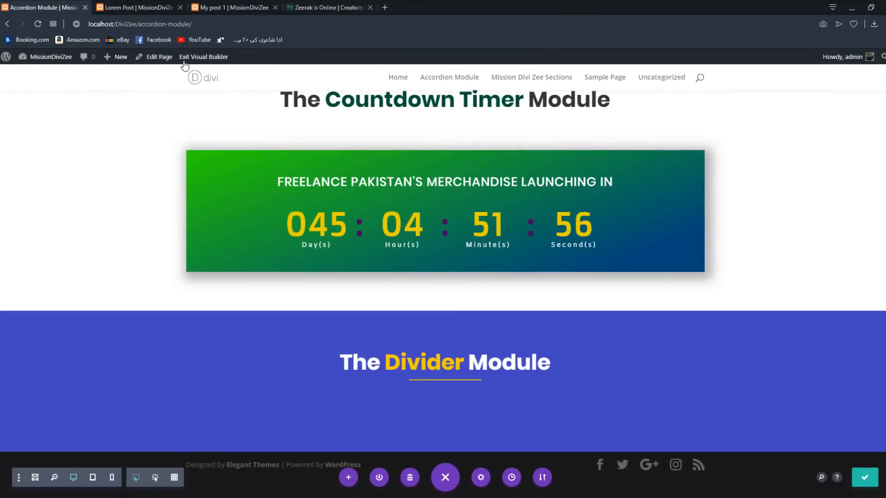
- Exit the Visual Builder and review the styled comments section of the Lorem Post page
left_click(199, 60)
left_click(164, 4)
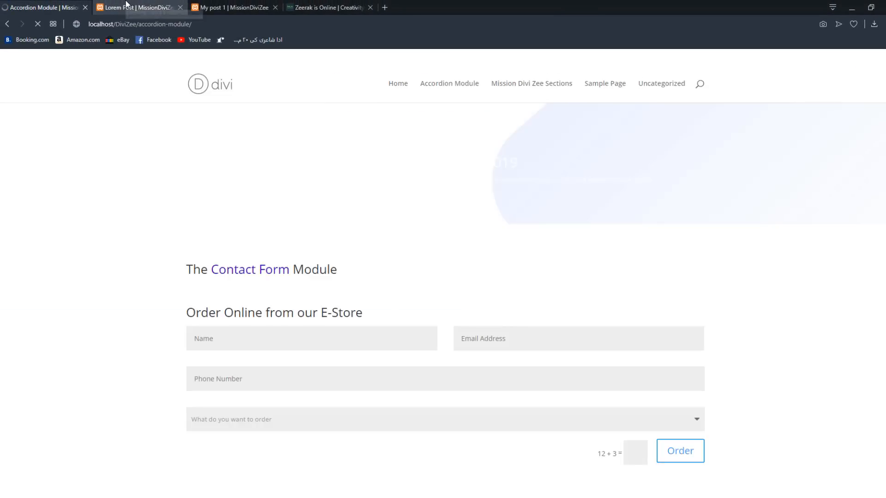
scroll(353, 165, "up", 10)
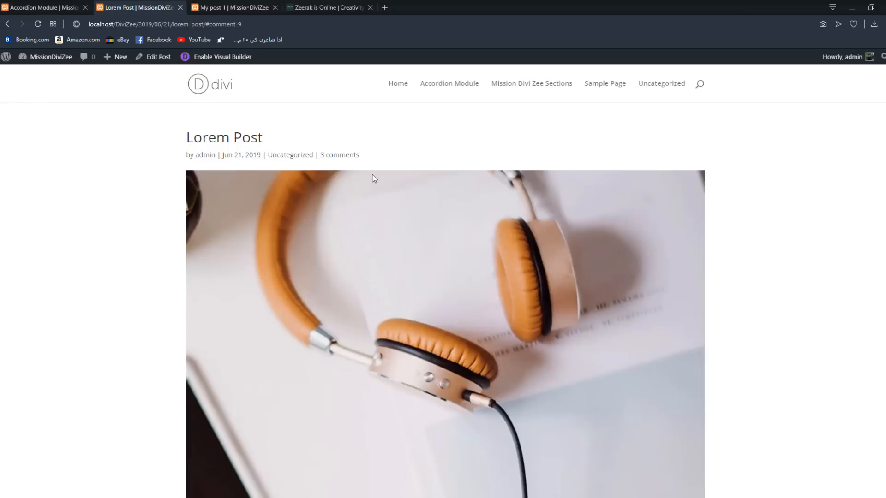
scroll(373, 178, "down", 5)
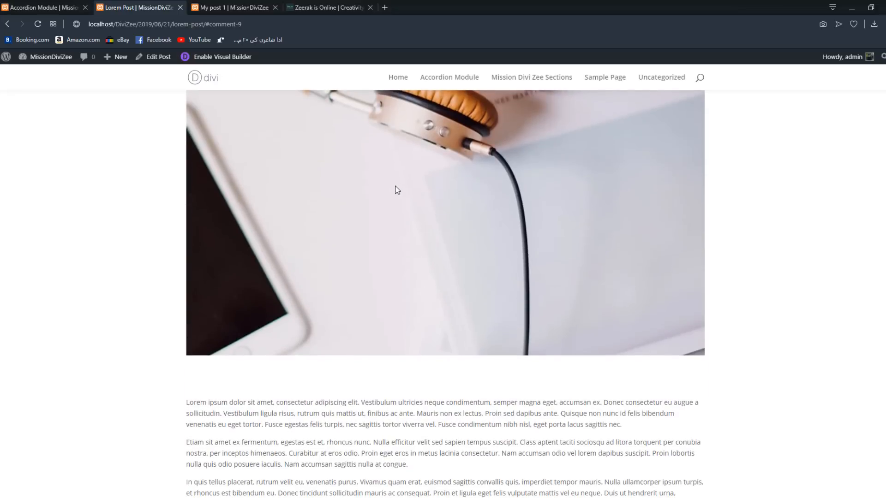
scroll(397, 190, "down", 7)
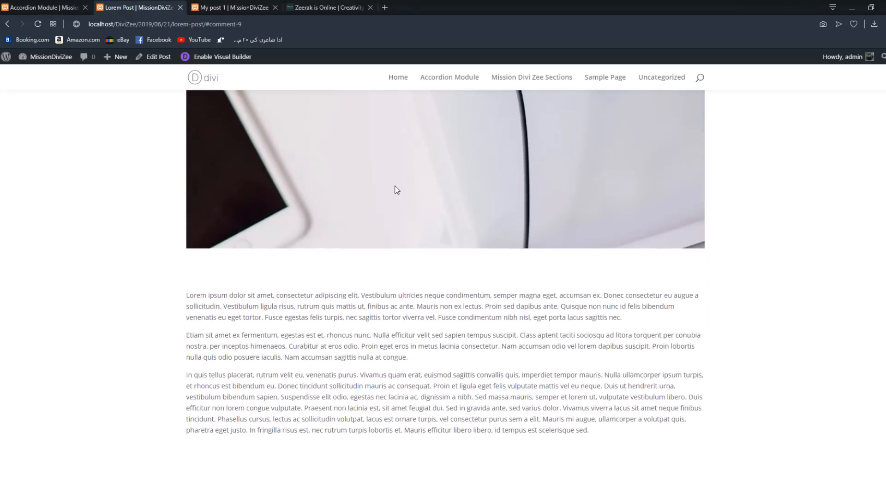
scroll(396, 190, "down", 3)
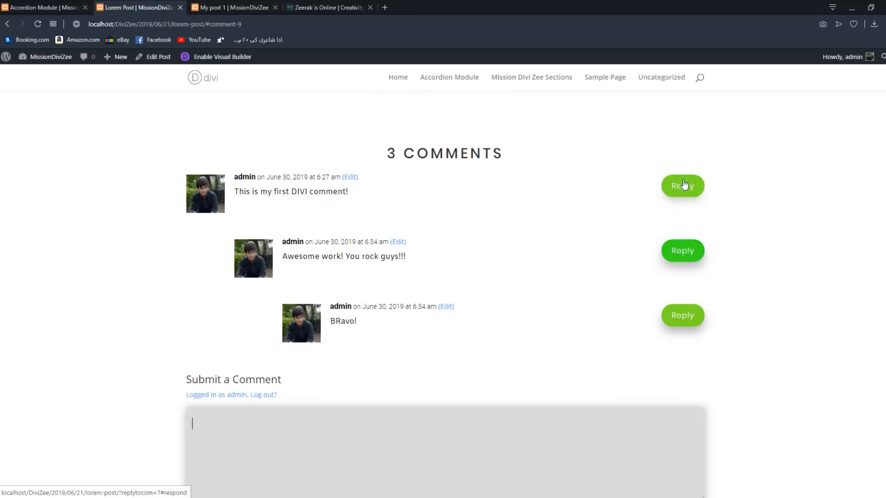
- Try the live Accordion Module page's contact form by choosing "I need a pair of sneakers" with 8 size and checking the captcha field
left_click(46, 8)
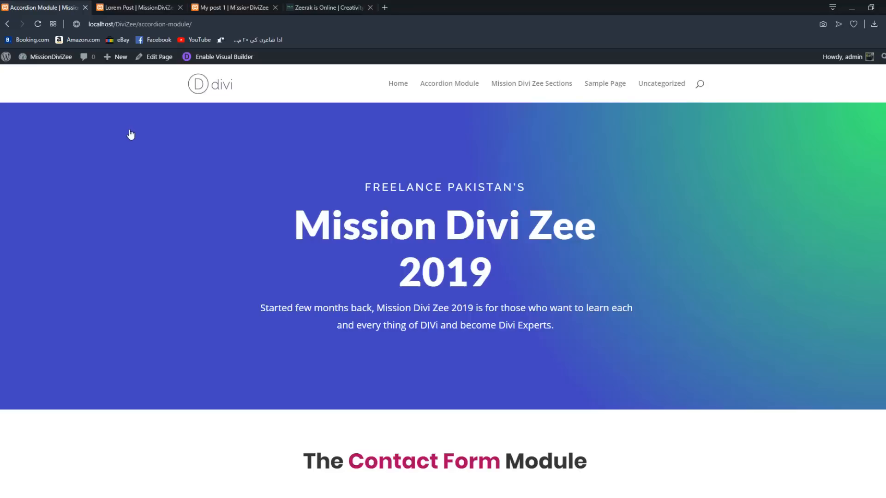
scroll(150, 165, "down", 1)
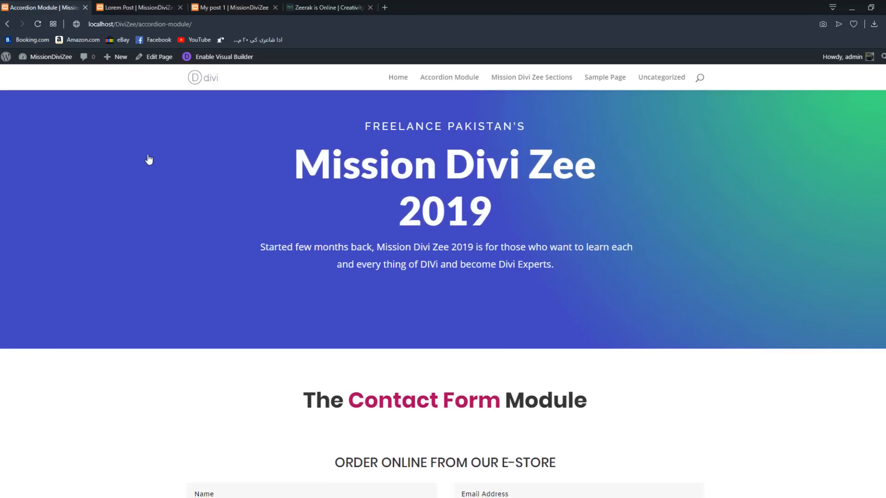
scroll(186, 173, "down", 2)
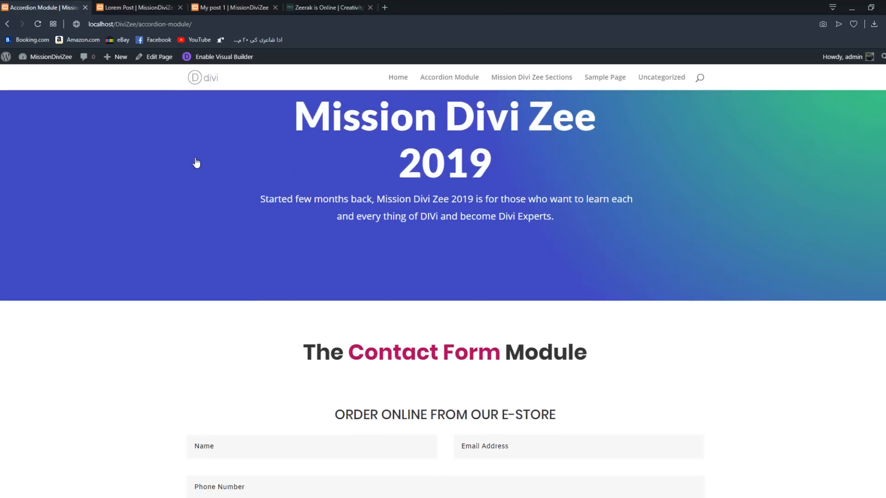
scroll(196, 155, "down", 1)
scroll(197, 155, "down", 3)
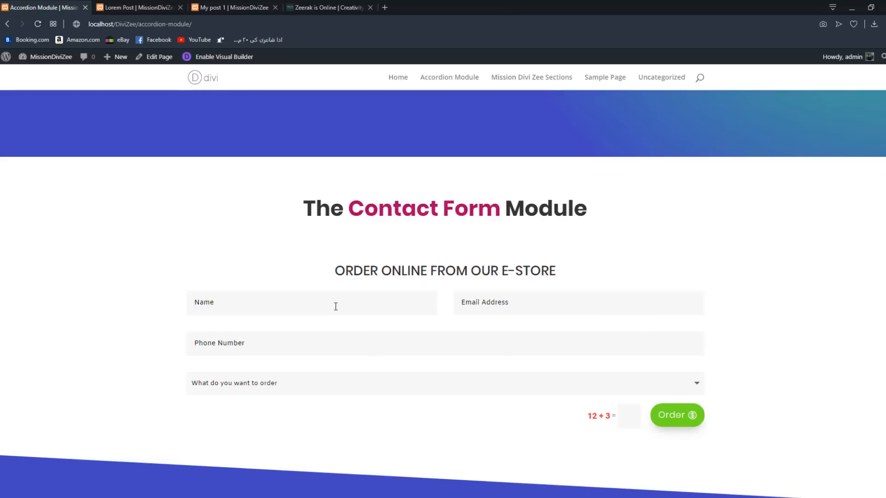
left_click(354, 385)
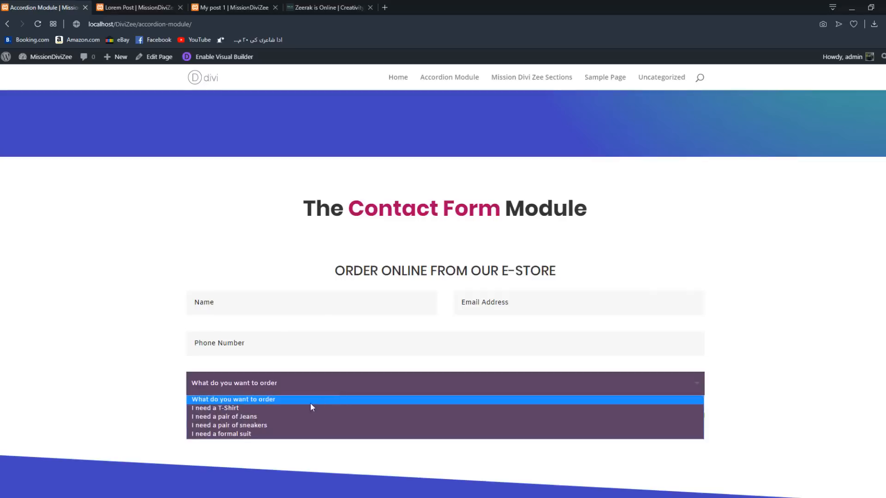
left_click(270, 426)
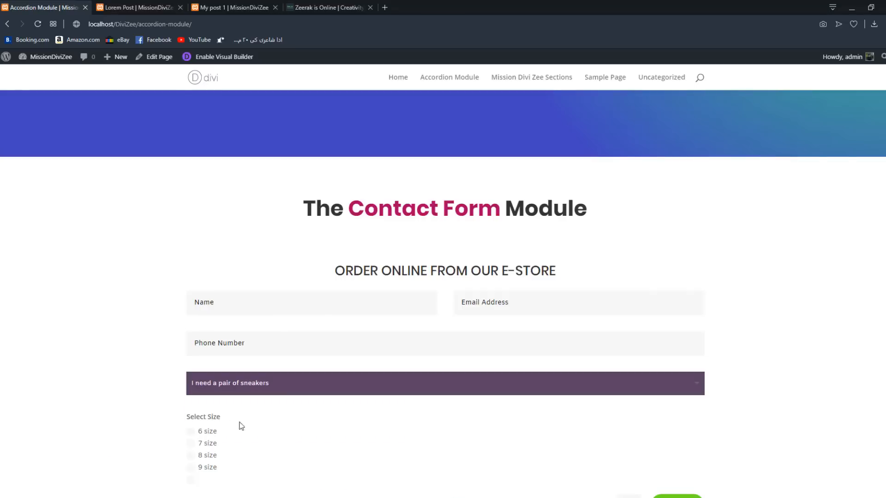
left_click(189, 460)
scroll(339, 378, "down", 4)
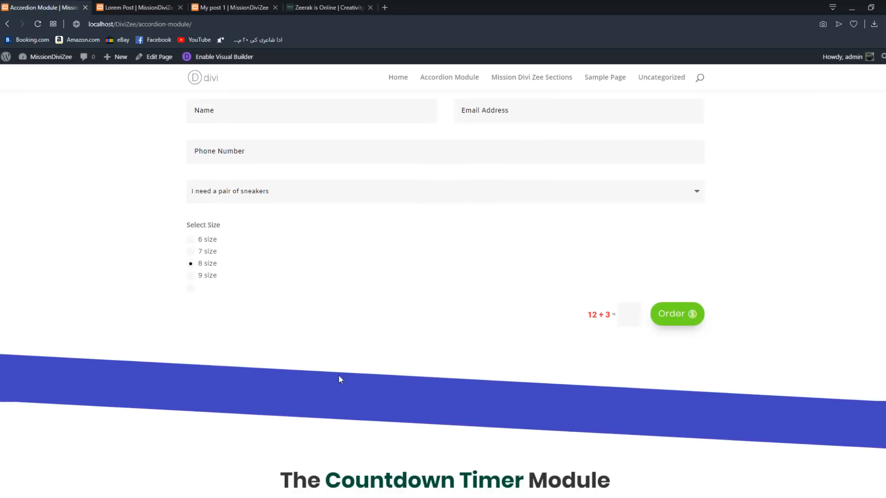
left_click(623, 315)
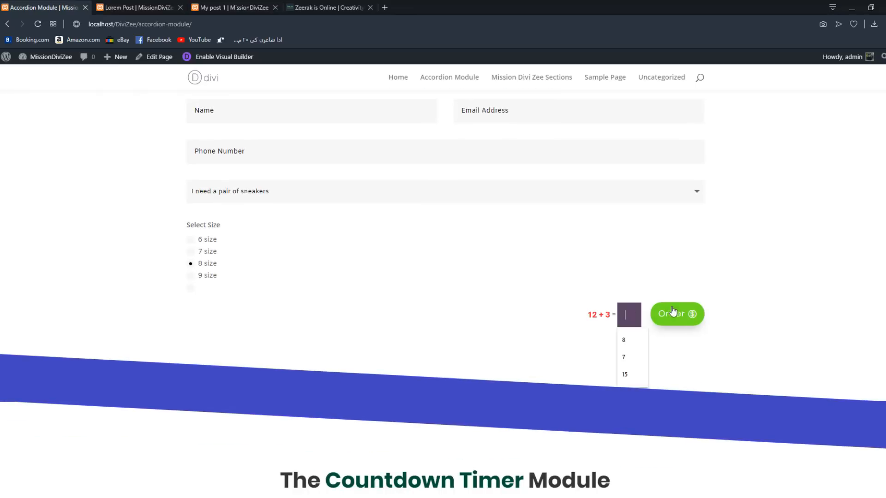
left_click(720, 344)
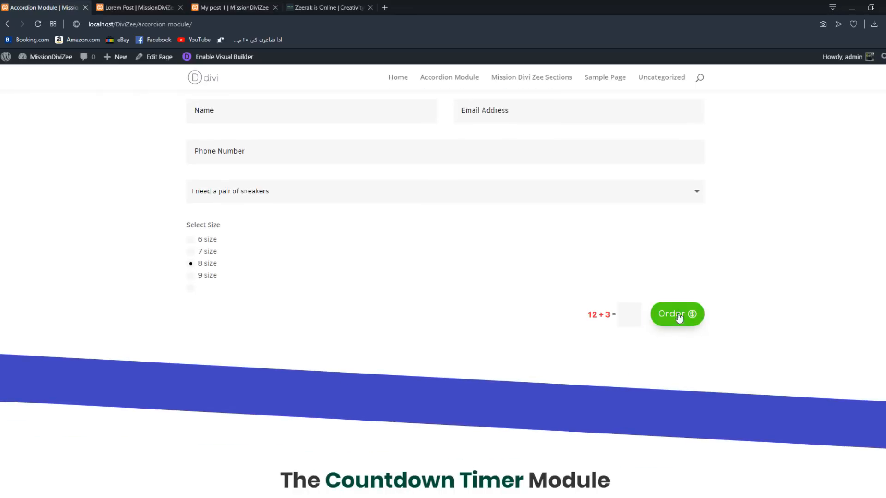
- Review the finished Countdown Timer and Divider sections on the live page
scroll(705, 342, "down", 4)
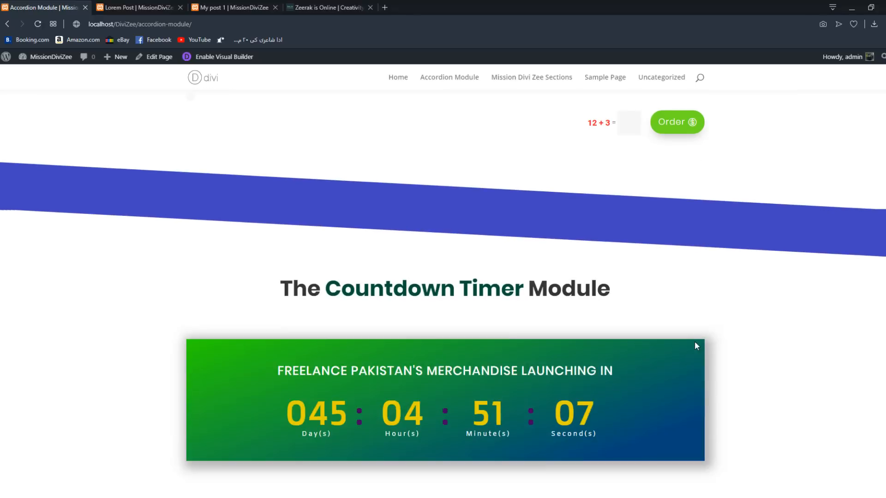
scroll(675, 365, "down", 3)
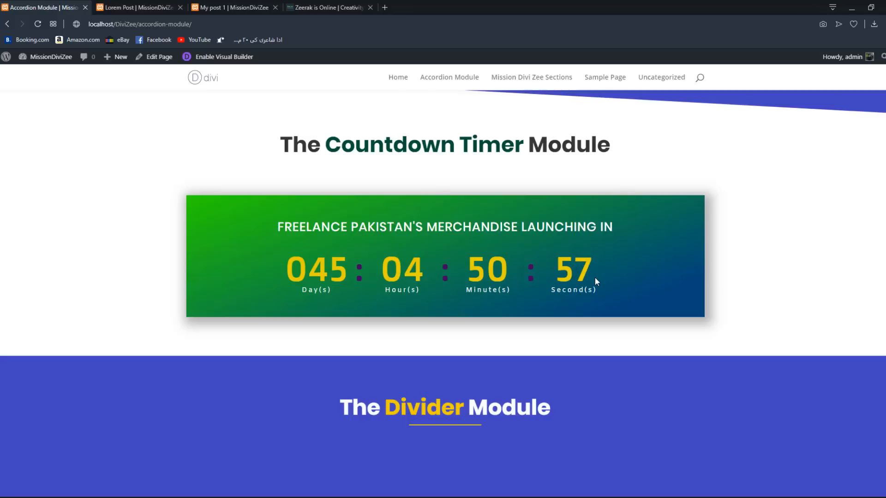
scroll(437, 431, "down", 1)
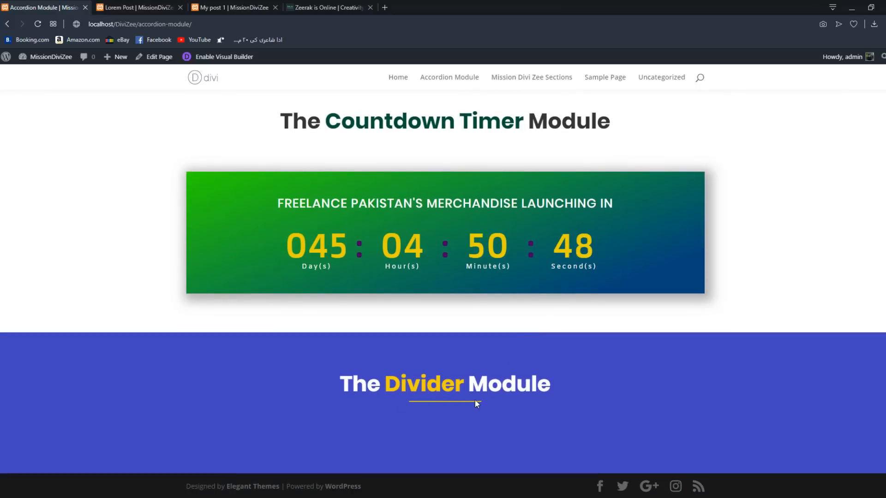
scroll(478, 407, "up", 15)
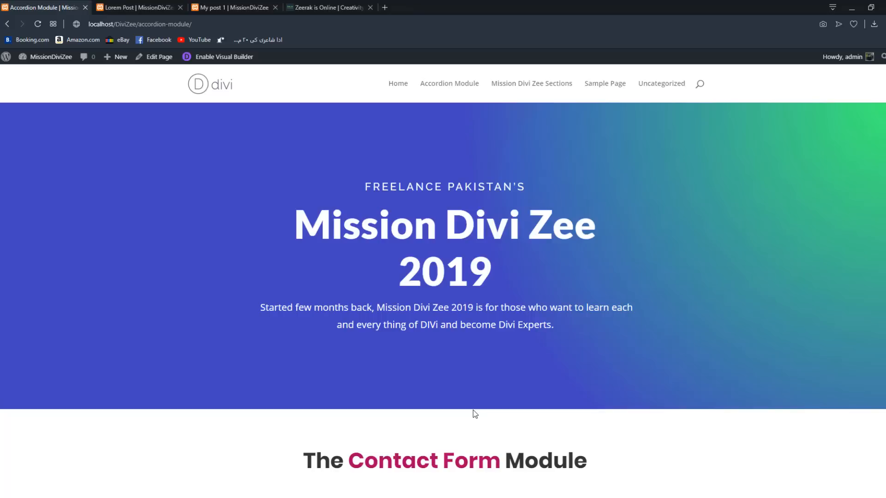
- Check the focus styling of the contact form's Name field without entering anything
scroll(466, 443, "down", 3)
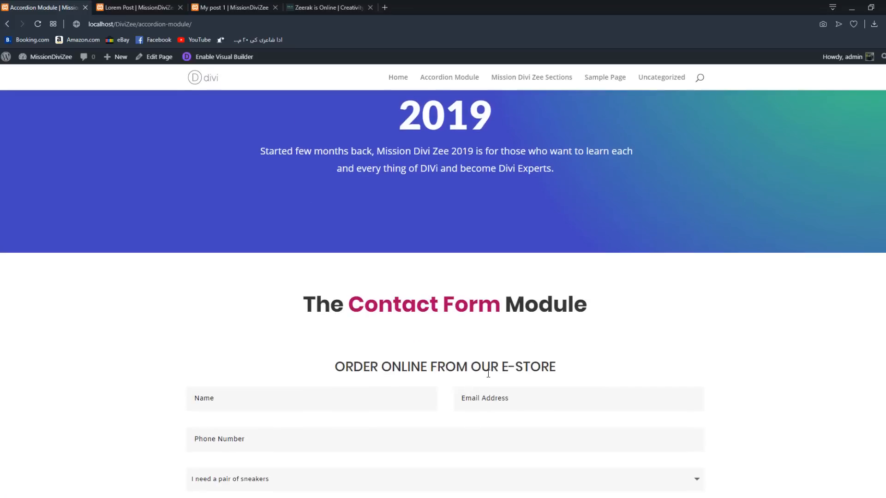
scroll(488, 374, "down", 3)
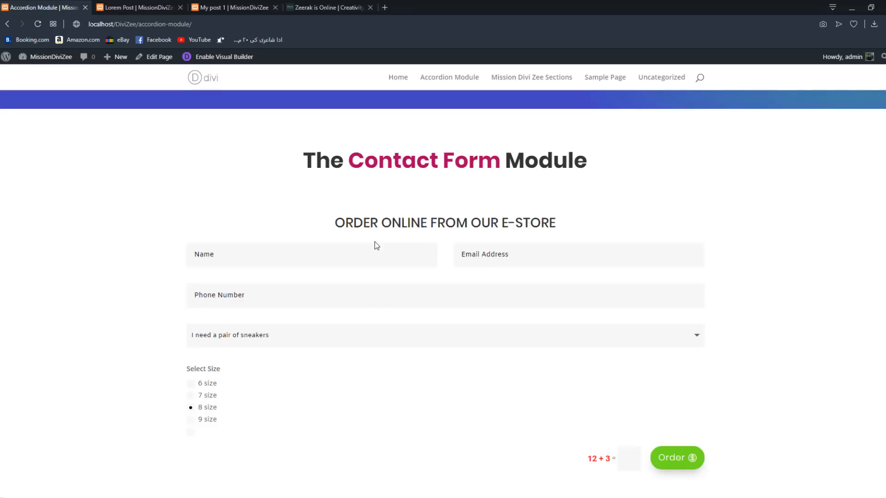
left_click(298, 253)
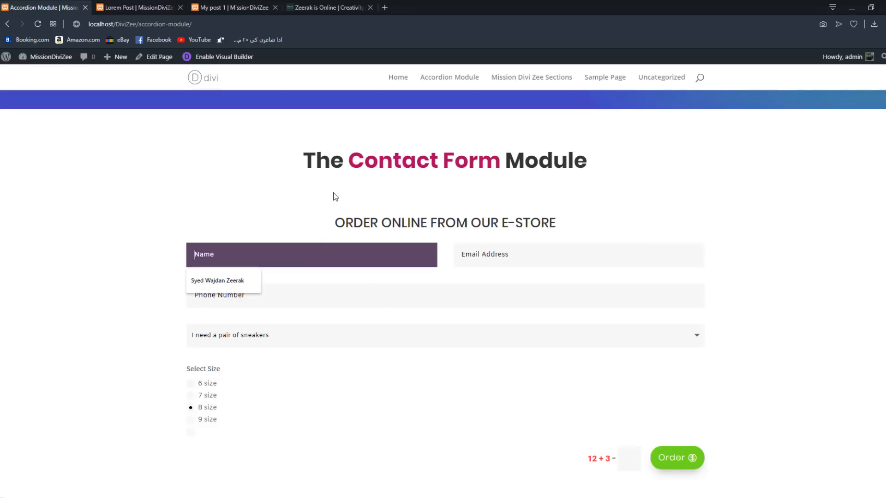
left_click(295, 196)
scroll(391, 280, "up", 3)
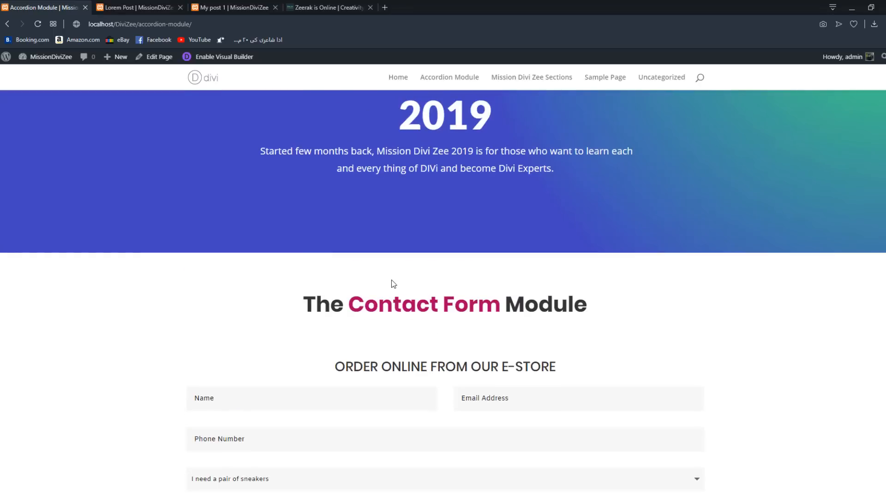